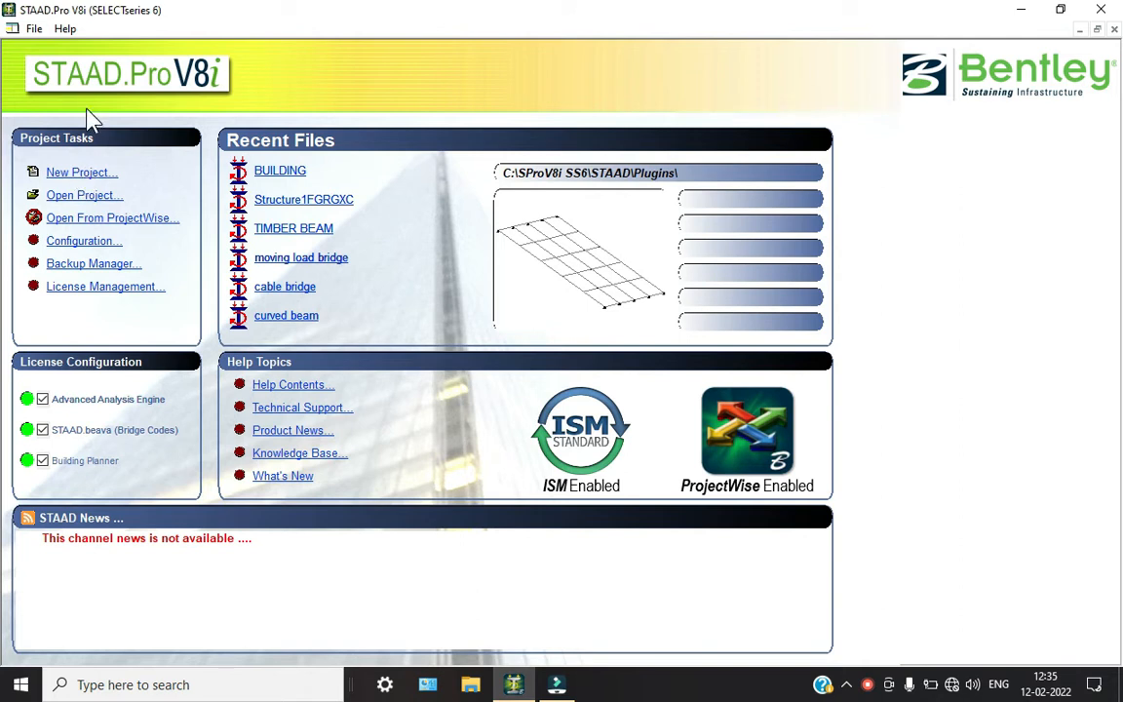
Create a new Space model named transformer in meter and kilonewton units, starting with the Add Beam option.
{"action": "left_click", "coordinate": [93, 173]}
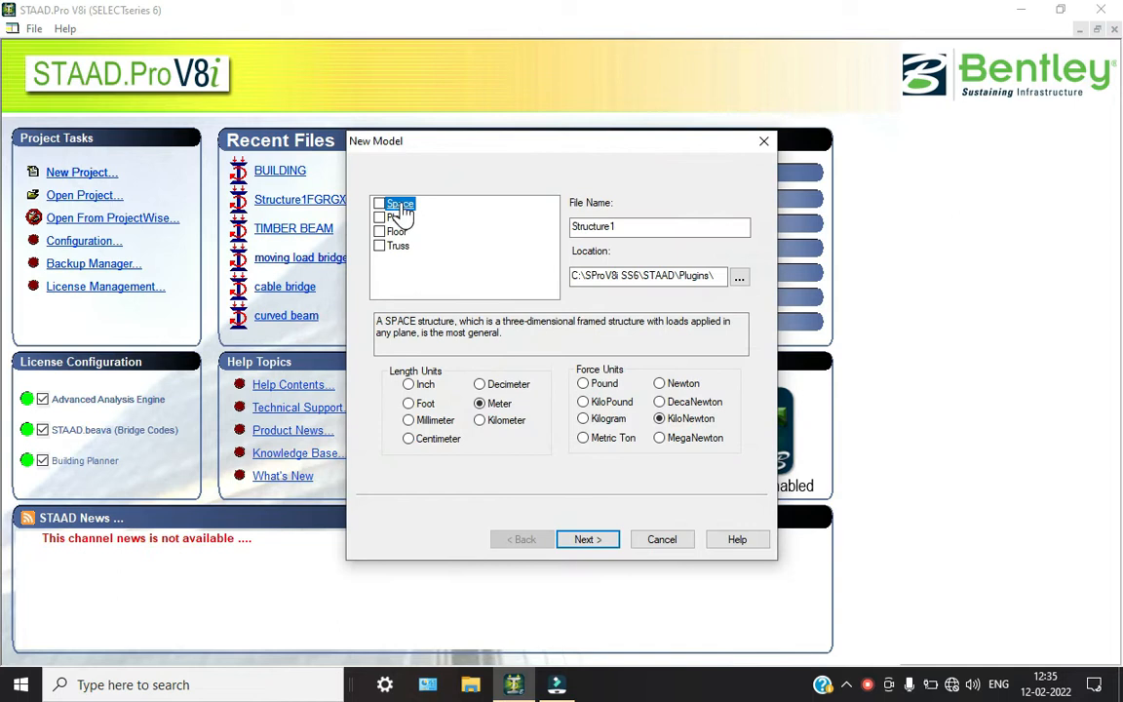
{"action": "double_click", "coordinate": [633, 228]}
{"action": "type", "text": "transformer"}
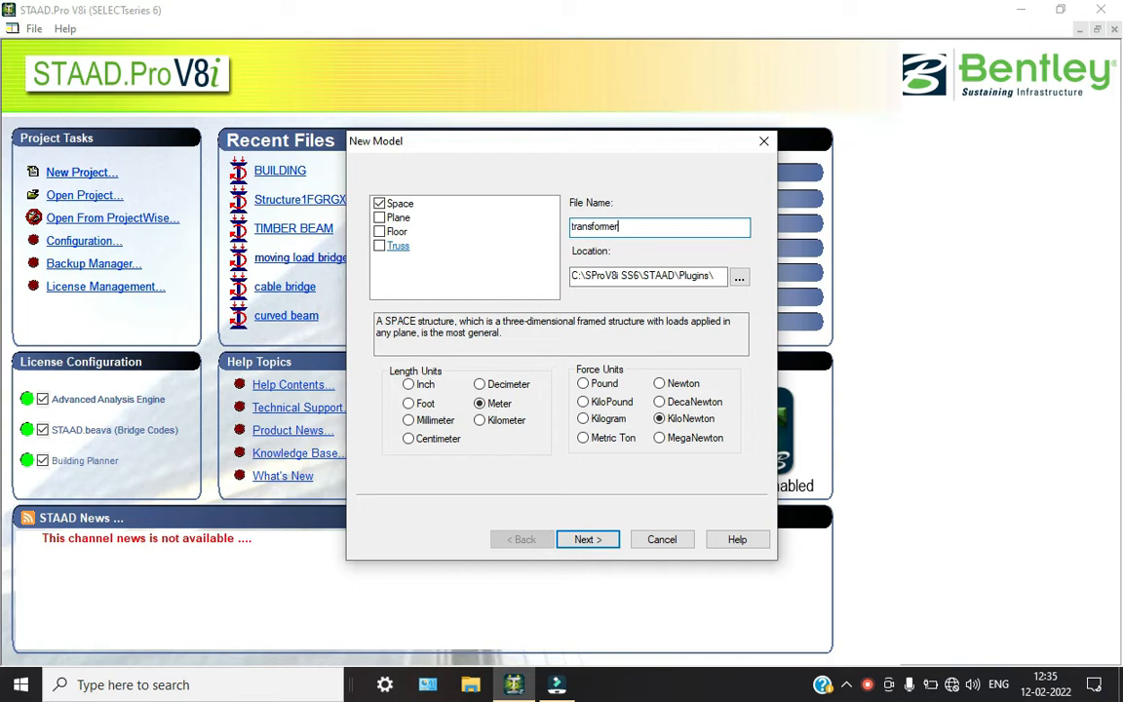
{"action": "key", "text": "Return"}
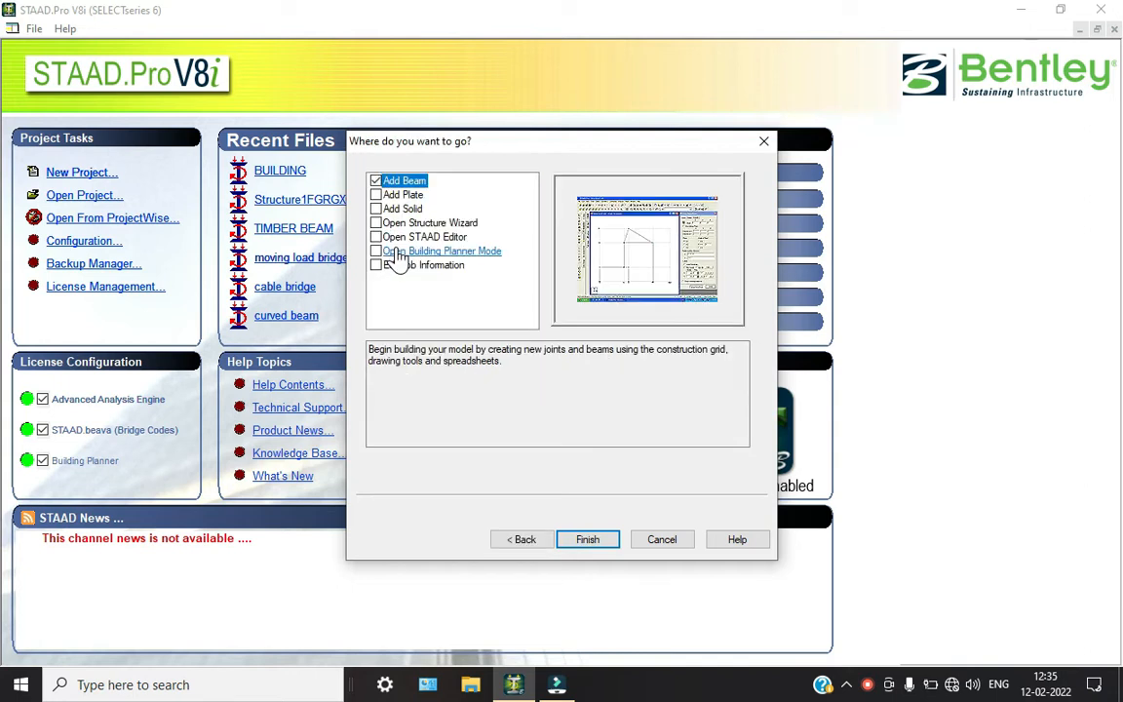
{"action": "key", "text": "Return"}
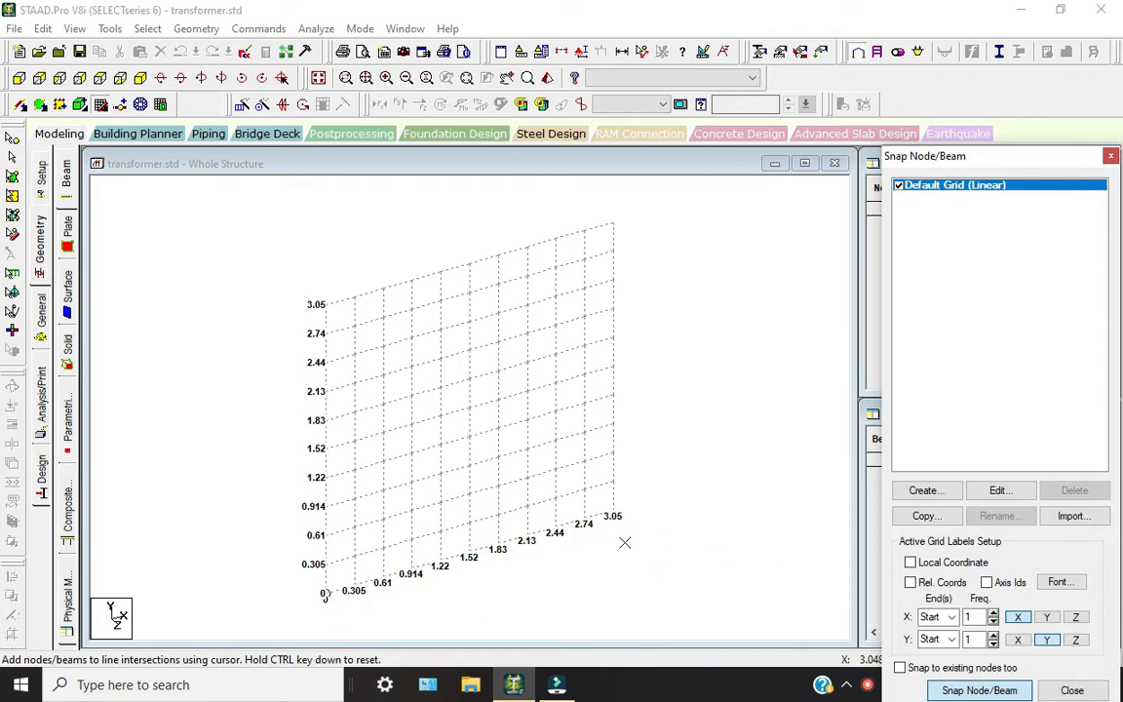
Change the default construction grid to the X-Z plane.
{"action": "left_click", "coordinate": [998, 490]}
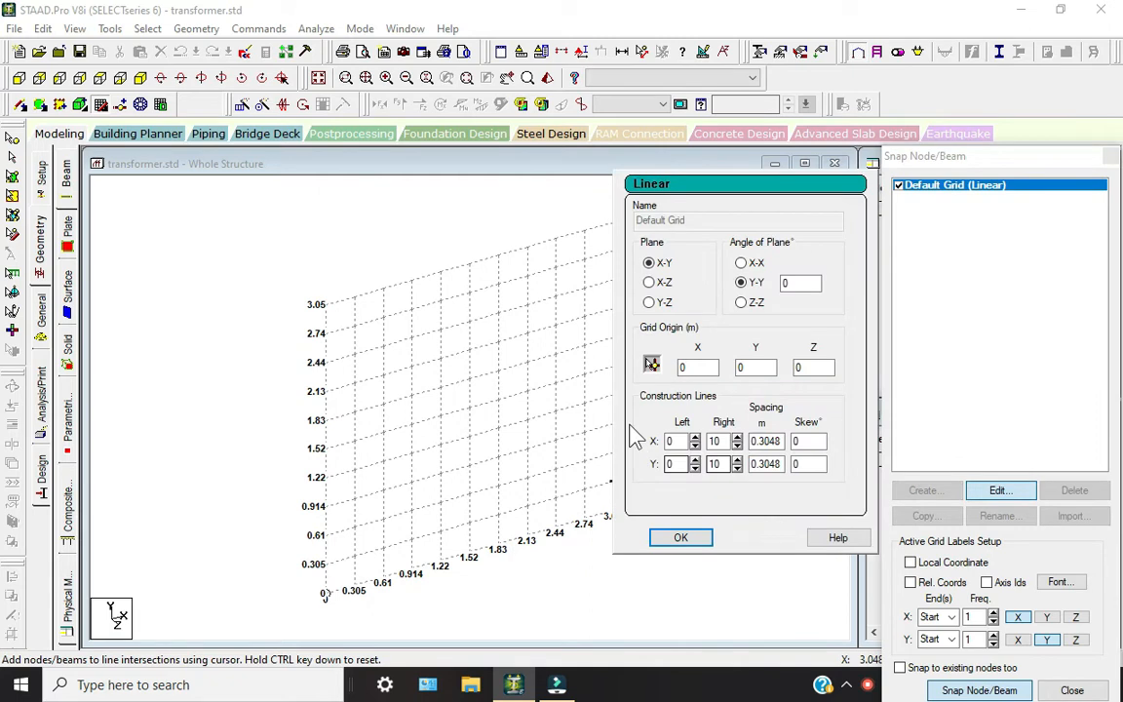
{"action": "left_click", "coordinate": [648, 282]}
{"action": "left_click", "coordinate": [687, 539]}
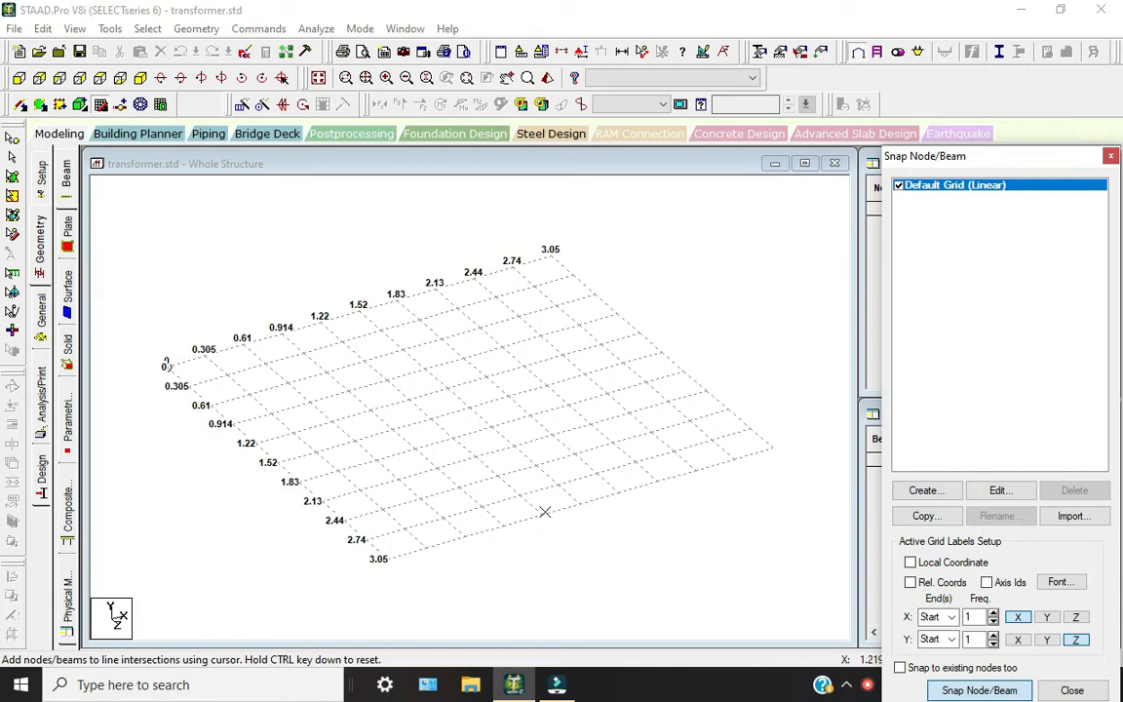
Place a node on the grid at X 1.524 m, Z 1.524 m, close the grid and select the node.
{"action": "left_click", "coordinate": [467, 405]}
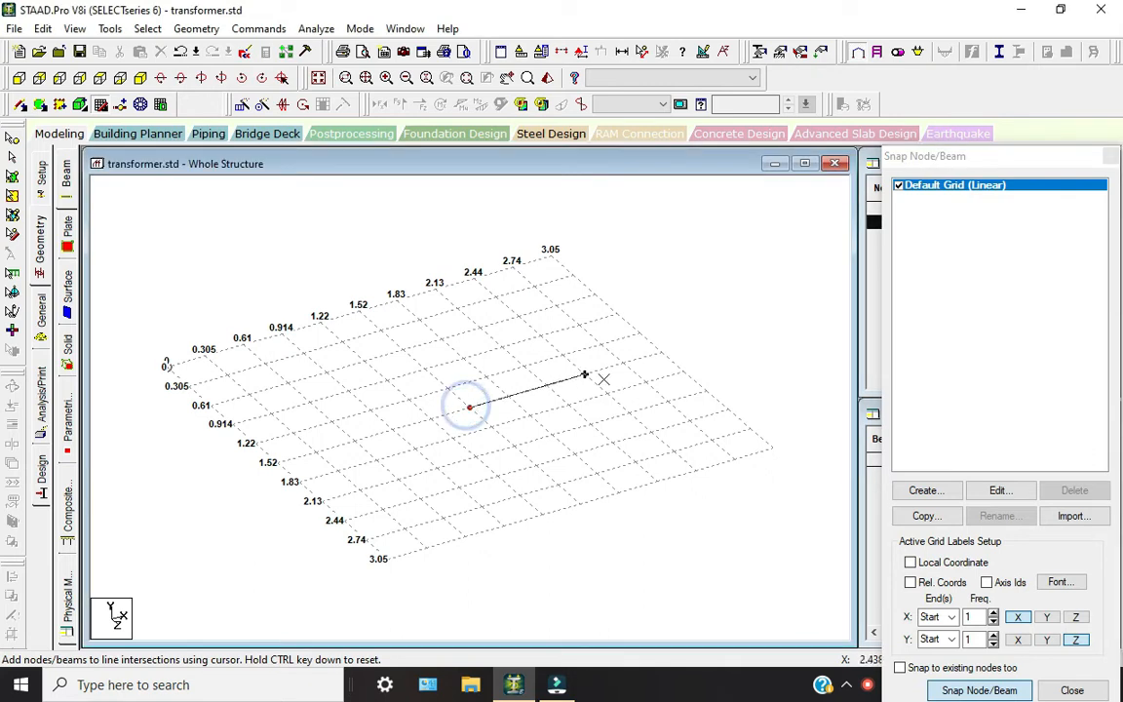
{"action": "left_click", "coordinate": [100, 104]}
{"action": "left_click_drag", "start_coordinate": [386, 391], "coordinate": [575, 534]}
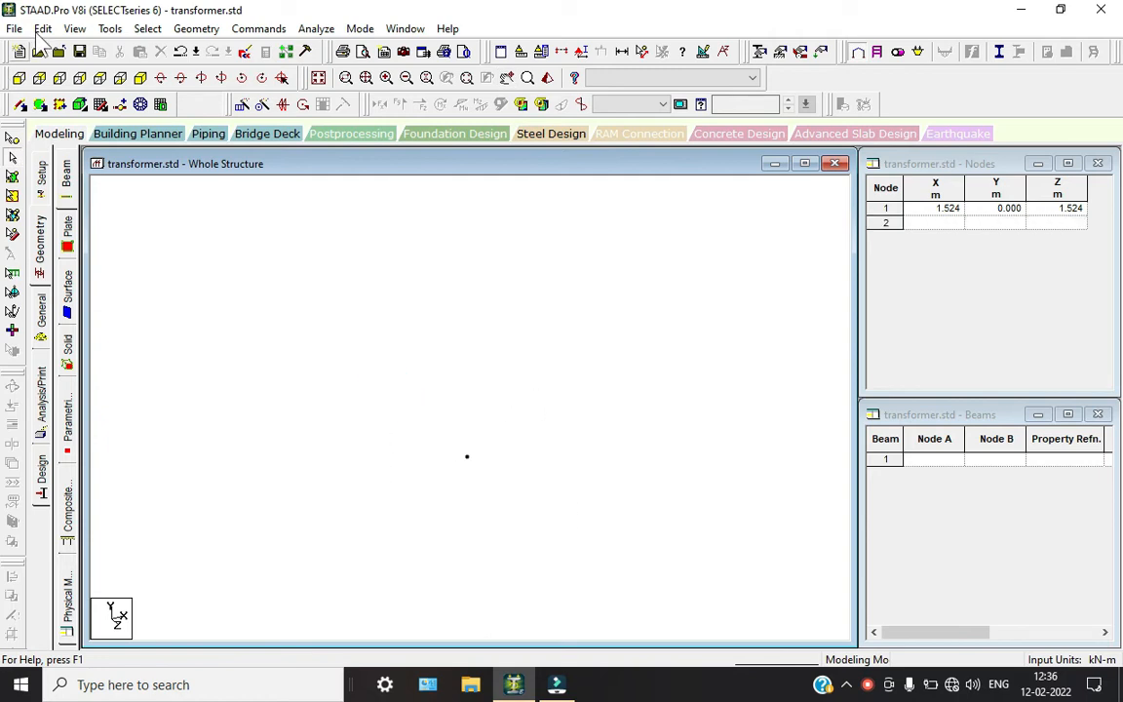
{"action": "left_click", "coordinate": [12, 137]}
{"action": "left_click_drag", "start_coordinate": [397, 363], "coordinate": [644, 549]}
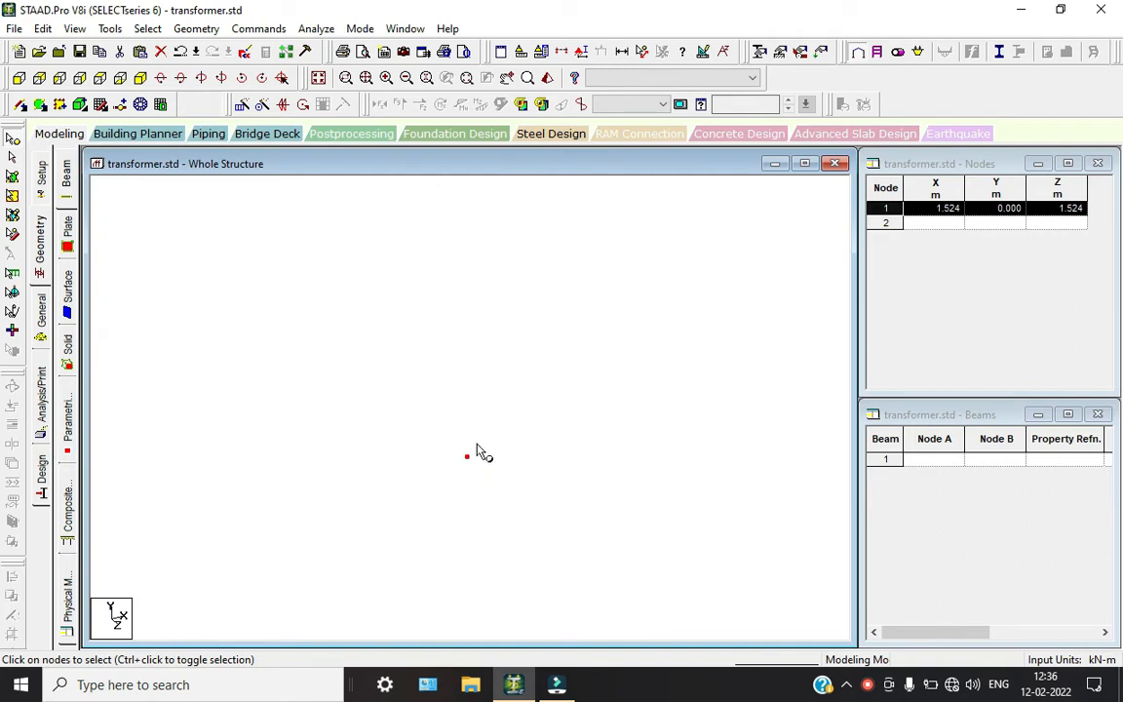
{"action": "key", "text": "ctrl+v"}
{"action": "key", "text": "Tab"}
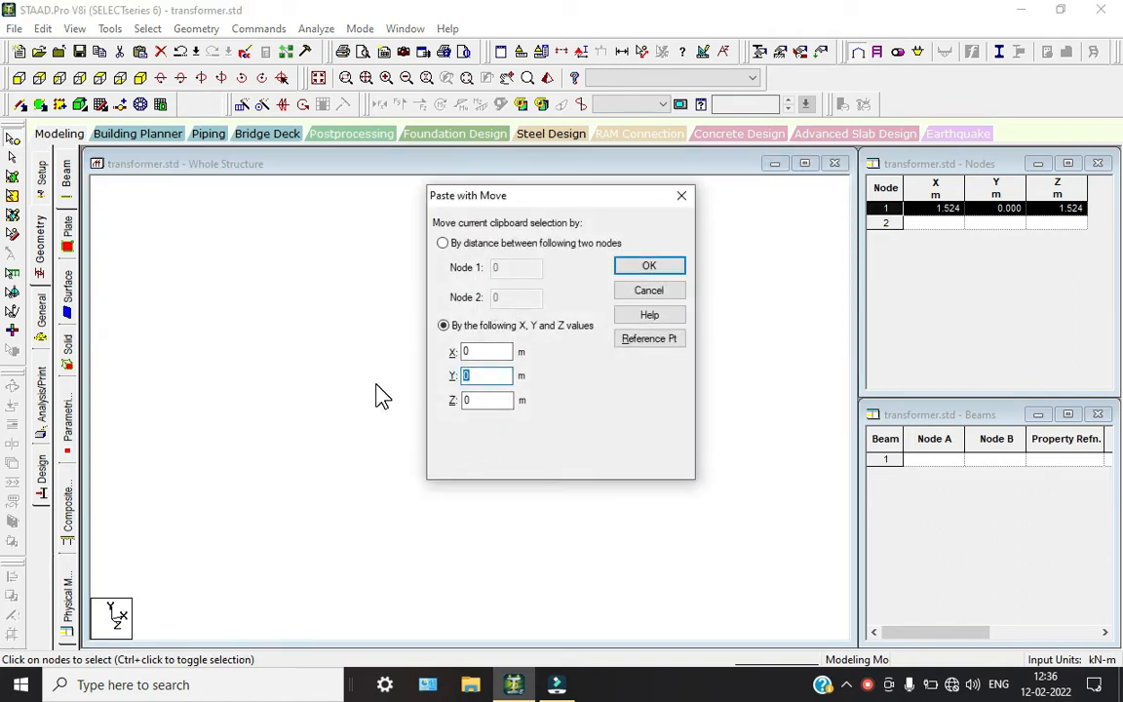
{"action": "left_click", "coordinate": [644, 291]}
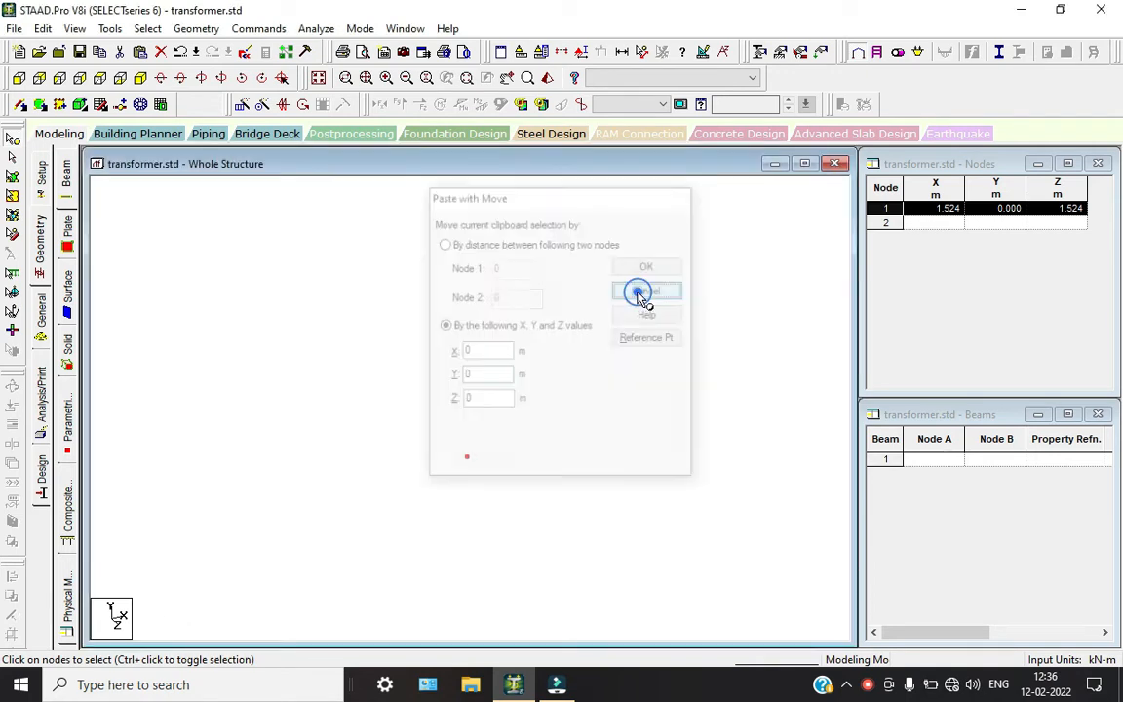
{"action": "left_click", "coordinate": [518, 51]}
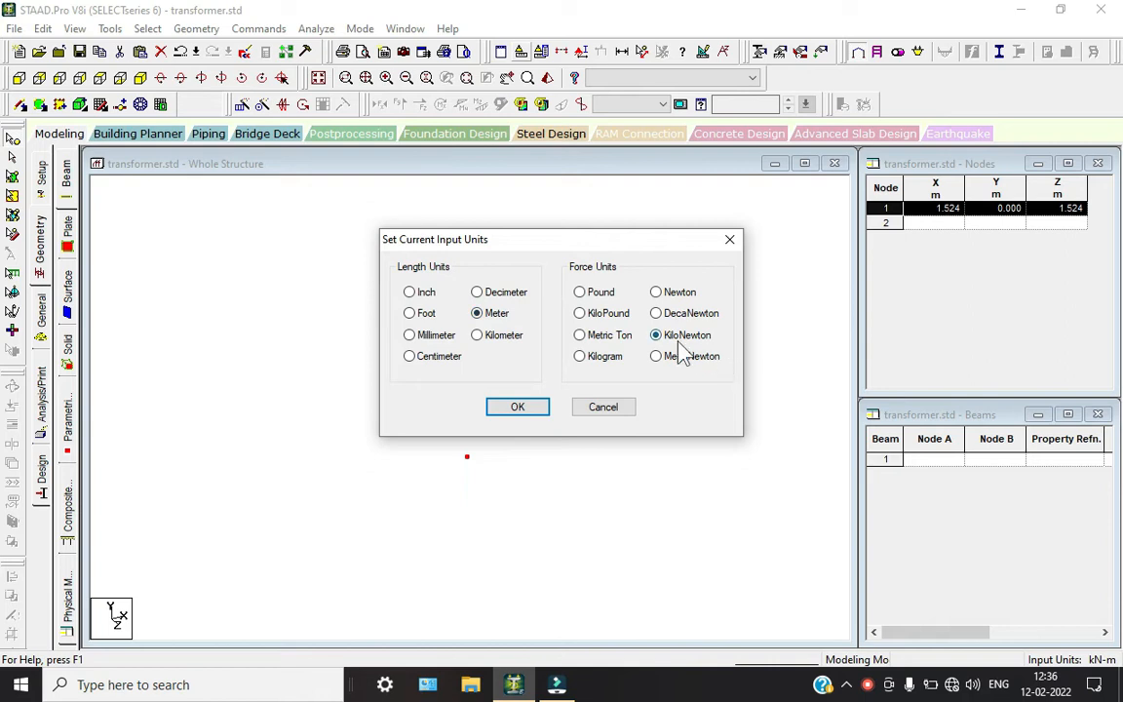
{"action": "left_click", "coordinate": [523, 407]}
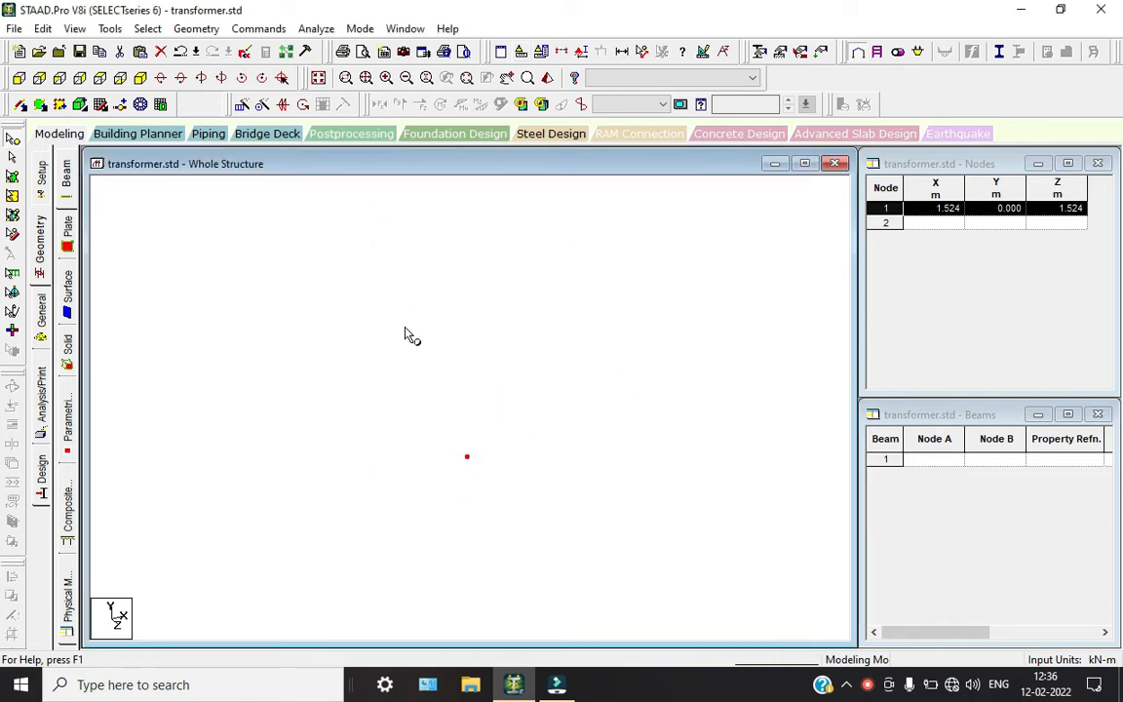
Paste a copy of the selected base node moved 2.5 m in Y, and clear the selection.
{"action": "key", "text": "ctrl+v"}
{"action": "key", "text": "Tab"}
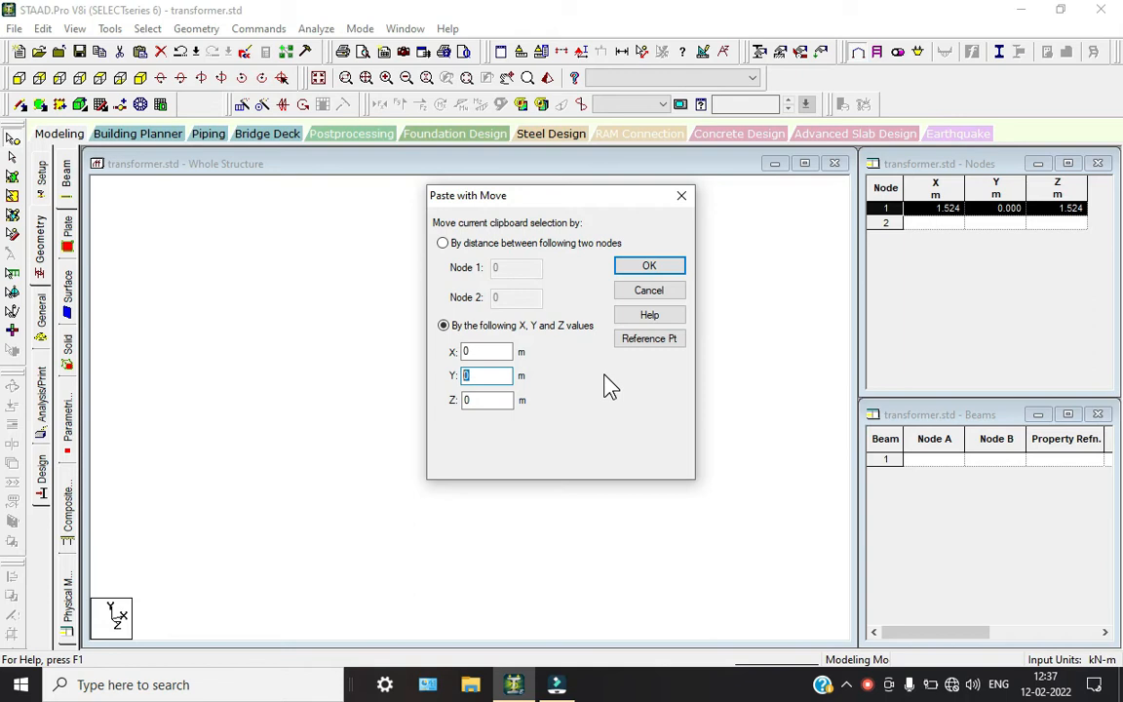
{"action": "type", "text": "2.5"}
{"action": "left_click", "coordinate": [641, 265]}
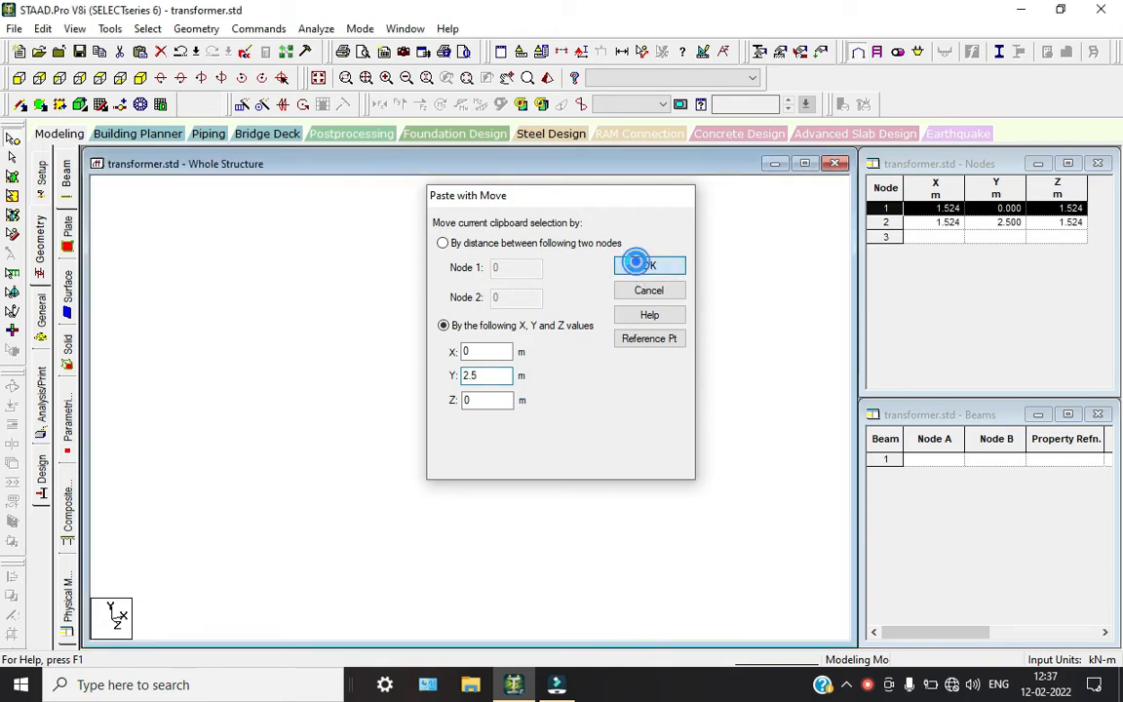
{"action": "left_click", "coordinate": [546, 481]}
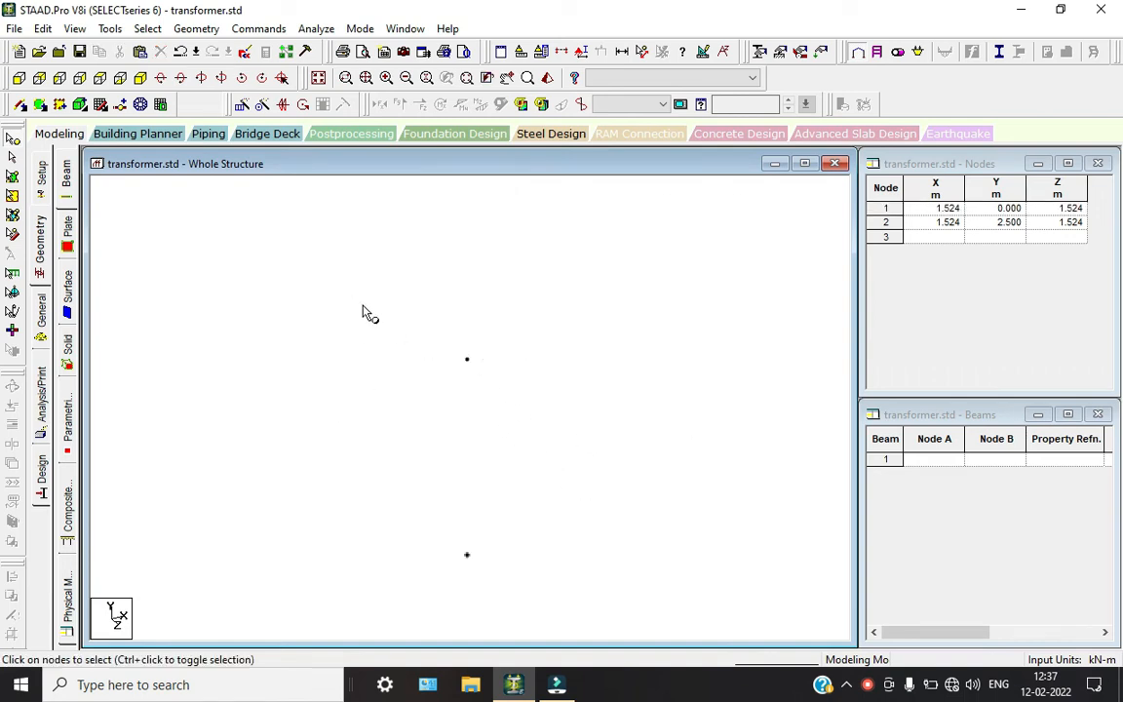
Paste two copies of the upper node, moved 0.5 m and -0.5 m in Z.
{"action": "left_click_drag", "start_coordinate": [441, 333], "coordinate": [552, 413]}
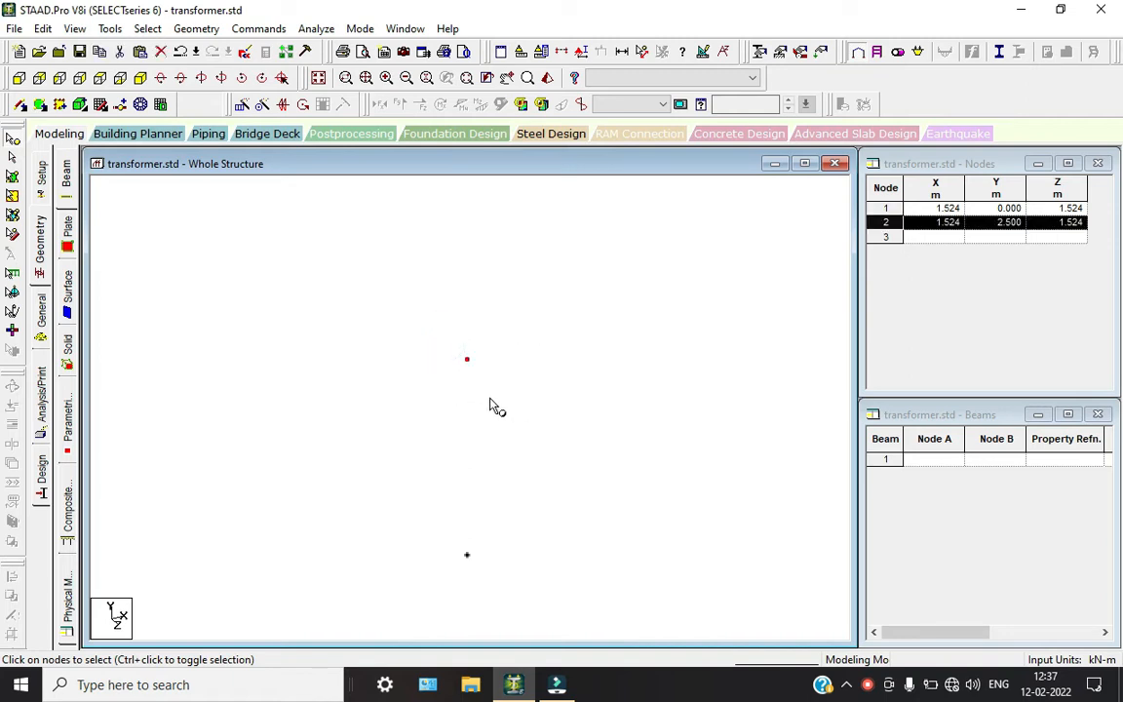
{"action": "key", "text": "ctrl+v"}
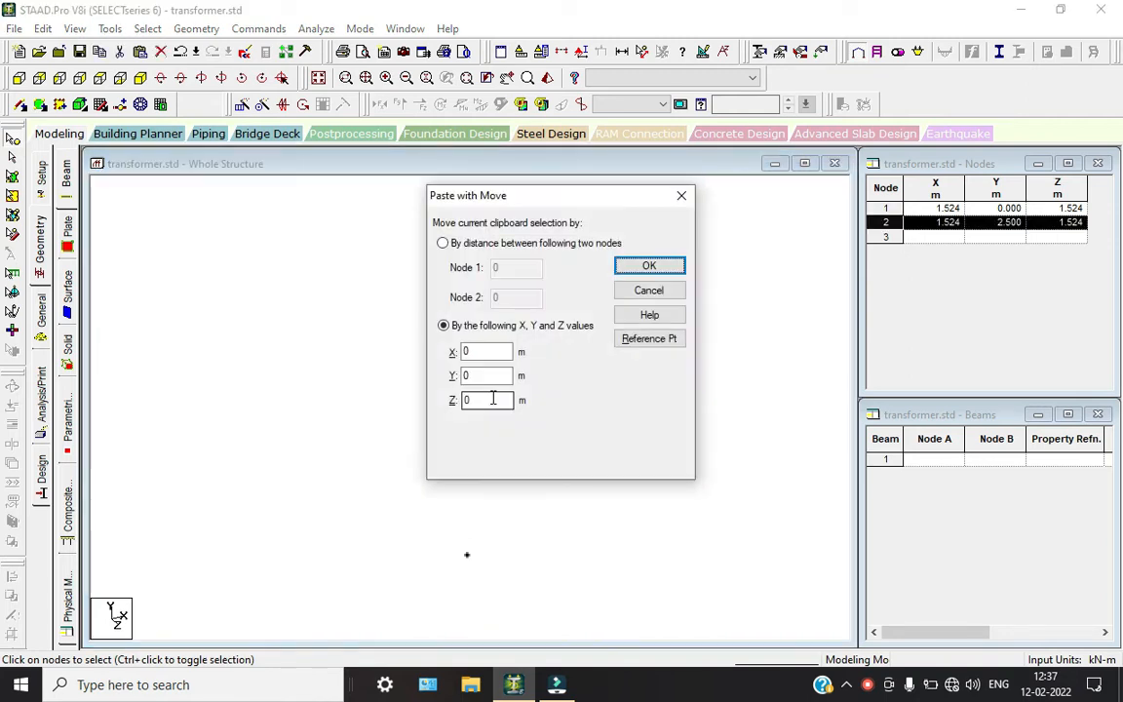
{"action": "left_click_drag", "start_coordinate": [494, 402], "coordinate": [403, 419]}
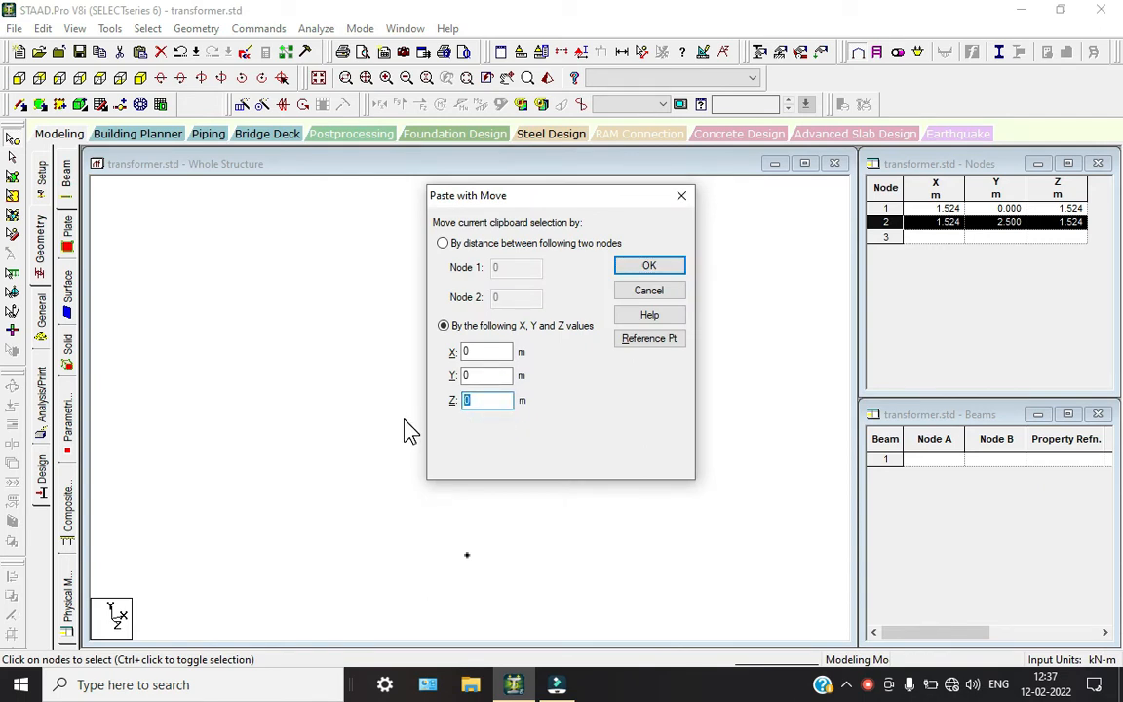
{"action": "type", "text": "0.5"}
{"action": "key", "text": "Return"}
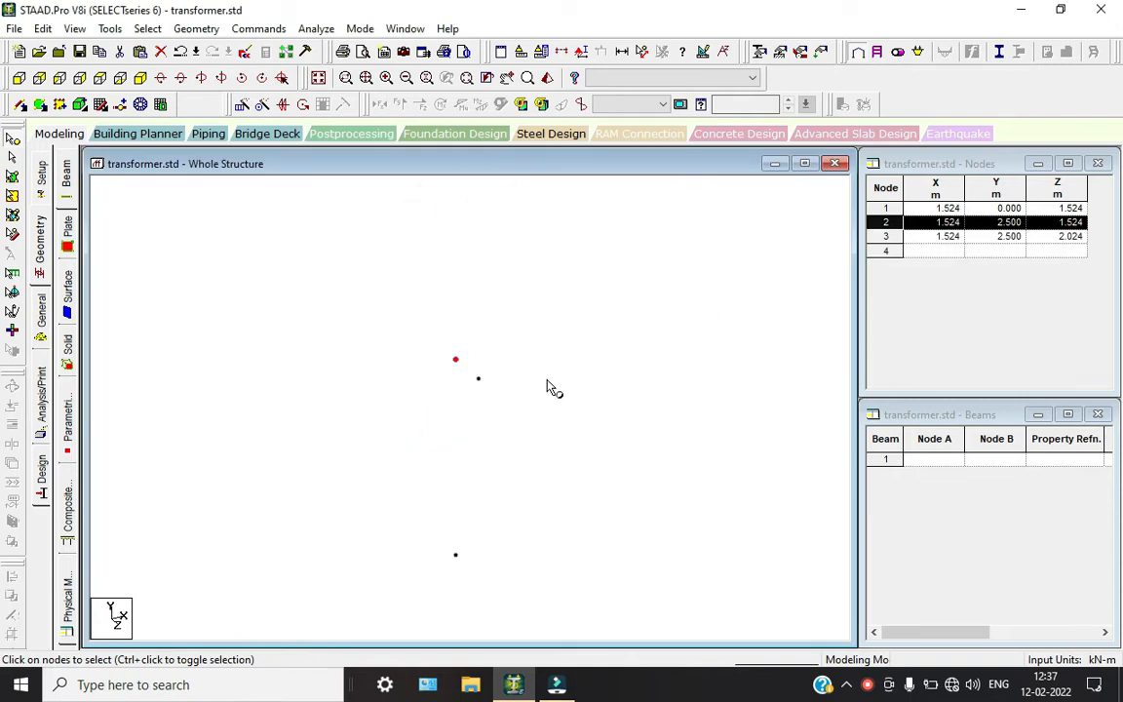
{"action": "key", "text": "ctrl+v"}
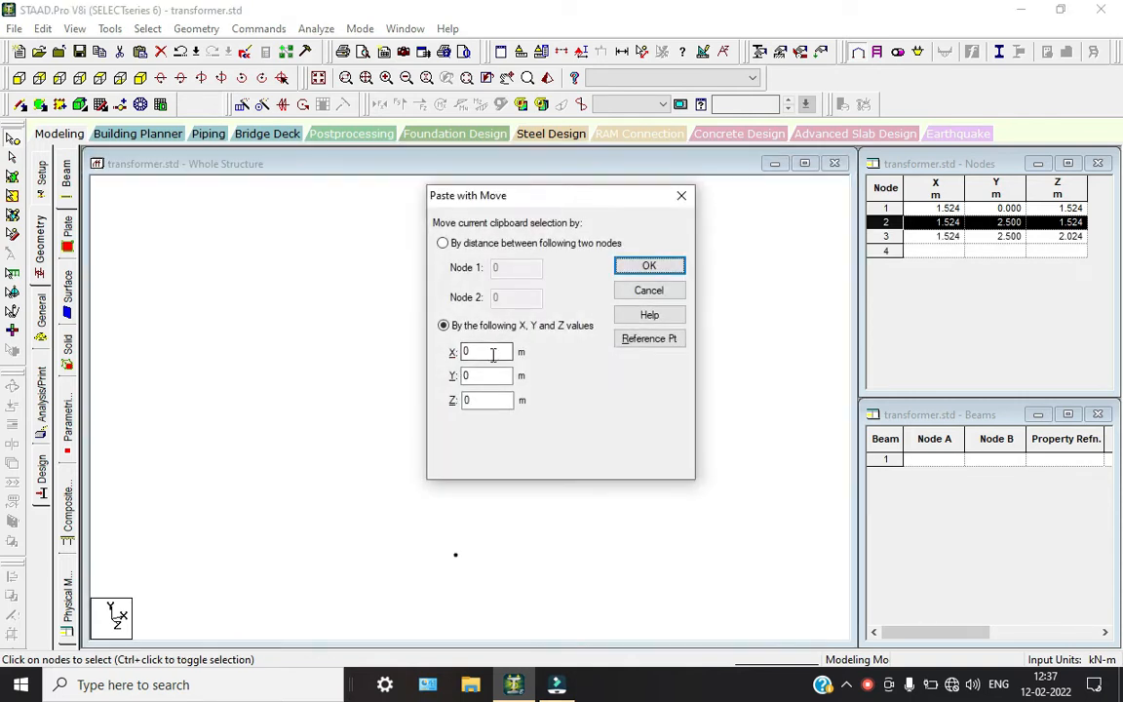
{"action": "double_click", "coordinate": [492, 401]}
{"action": "type", "text": "-0.5"}
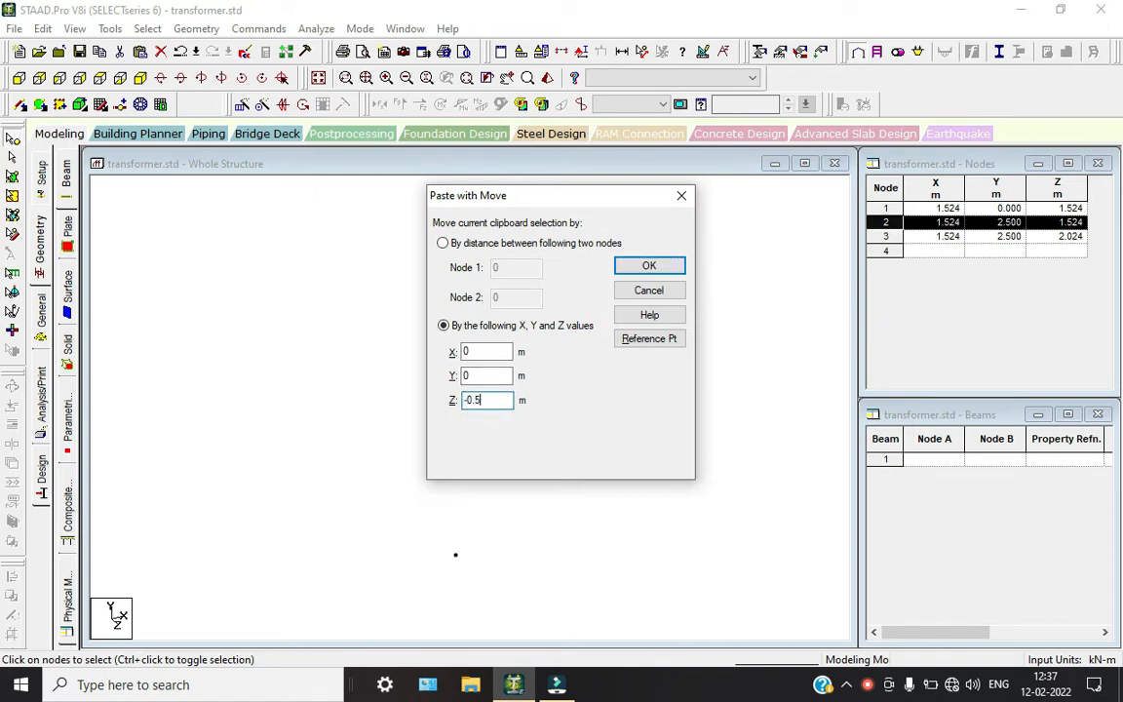
{"action": "key", "text": "Return"}
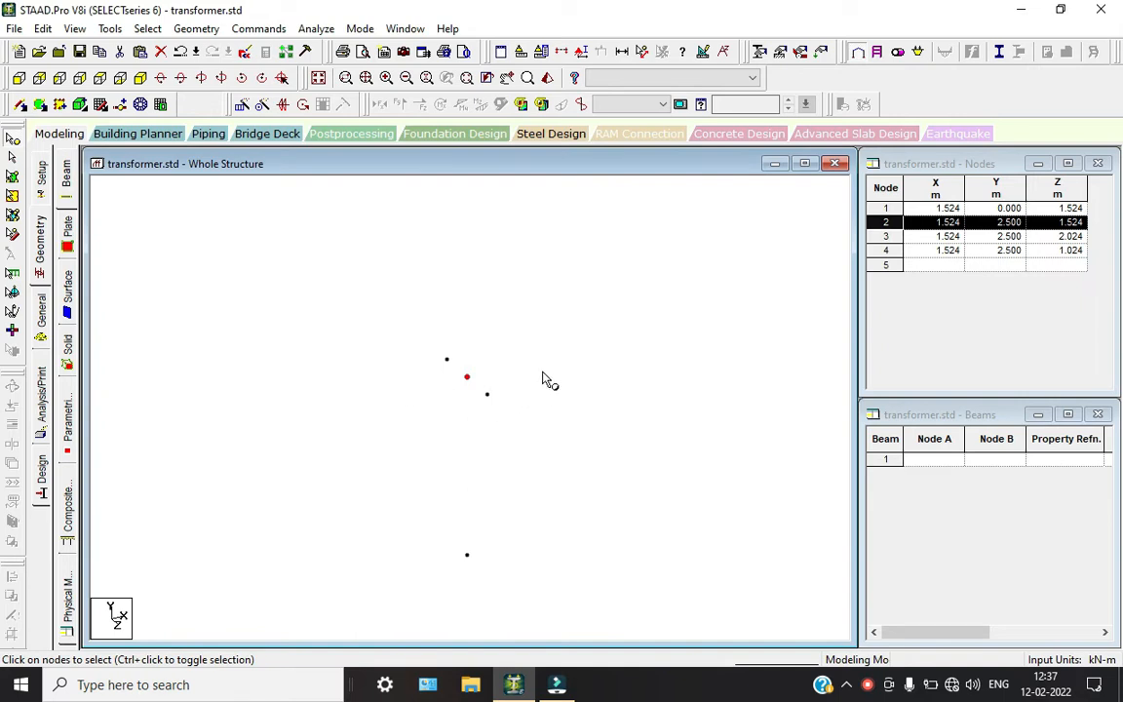
Paste two more copies of the upper node, moved 0.5 m and -0.5 m in X.
{"action": "key", "text": "ctrl+v"}
{"action": "left_click", "coordinate": [479, 349]}
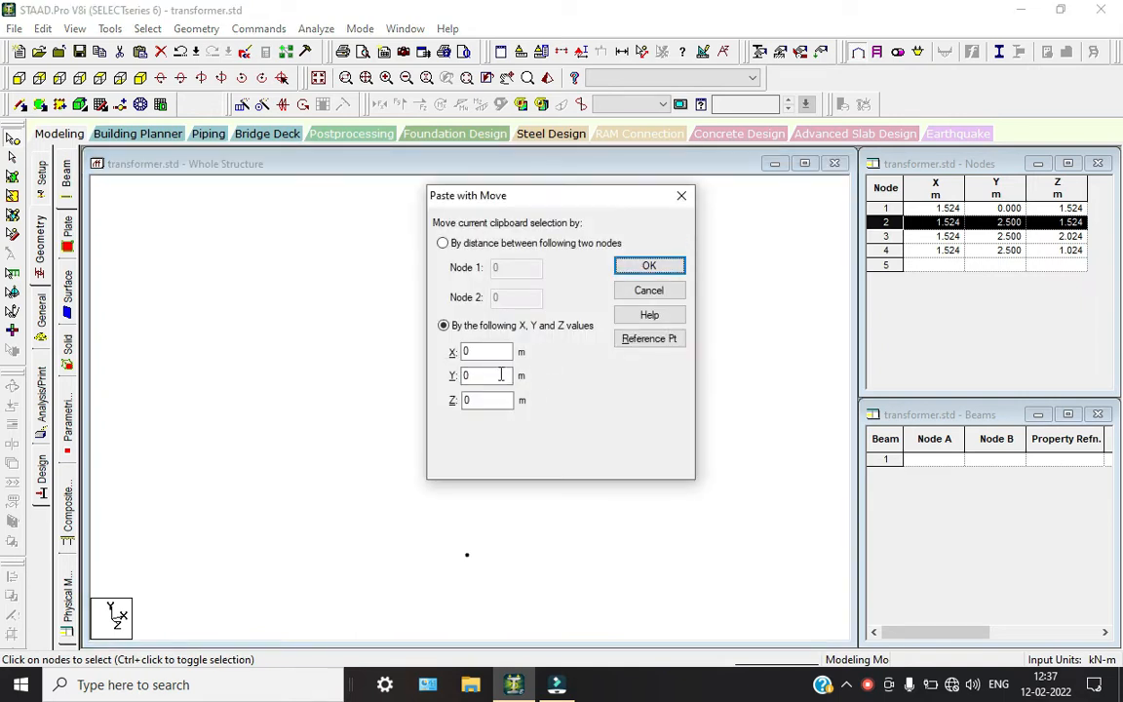
{"action": "left_click", "coordinate": [487, 350]}
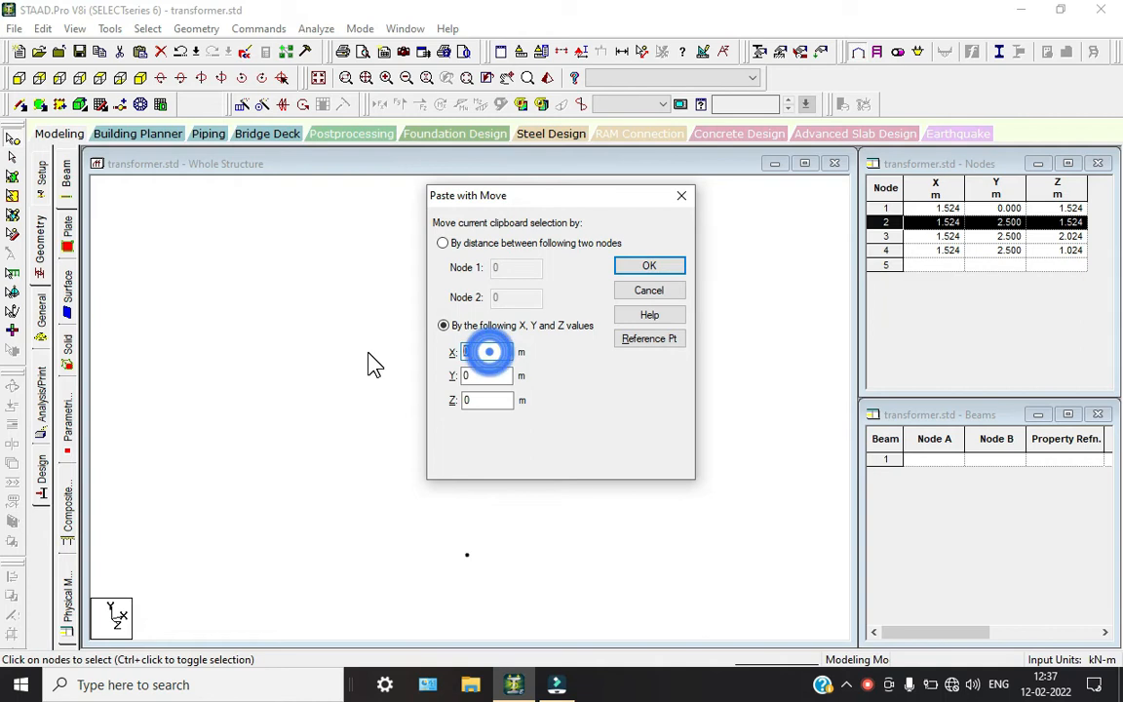
{"action": "type", "text": ".5"}
{"action": "key", "text": "Return"}
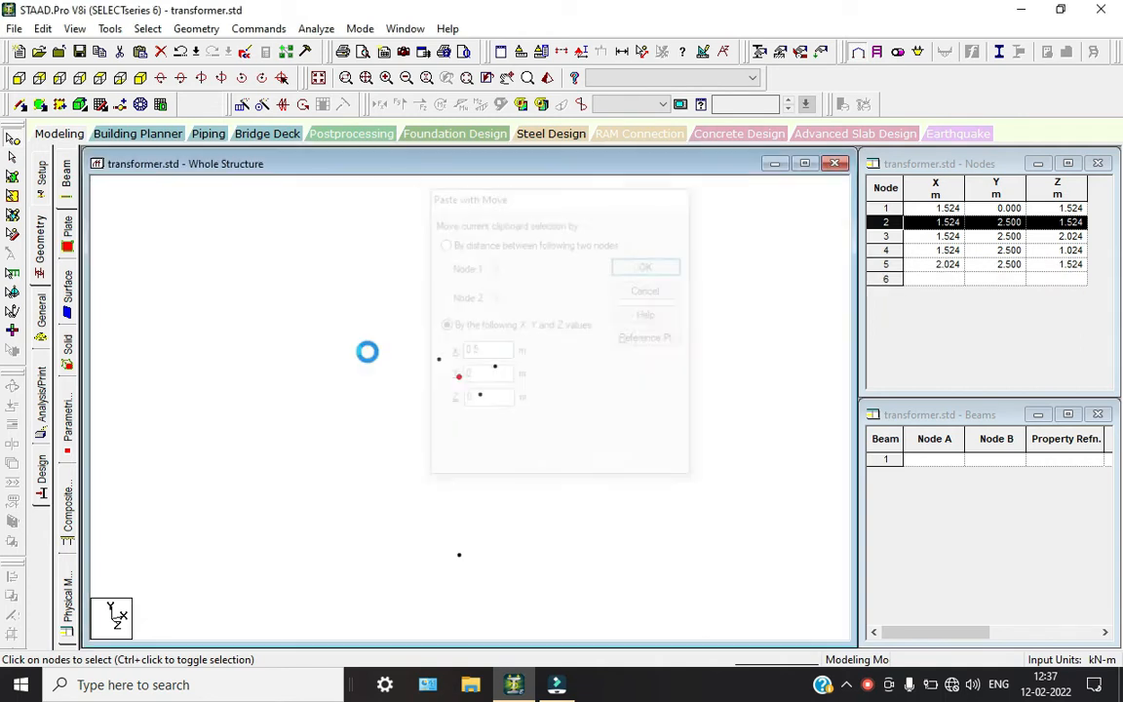
{"action": "key", "text": "ctrl+v"}
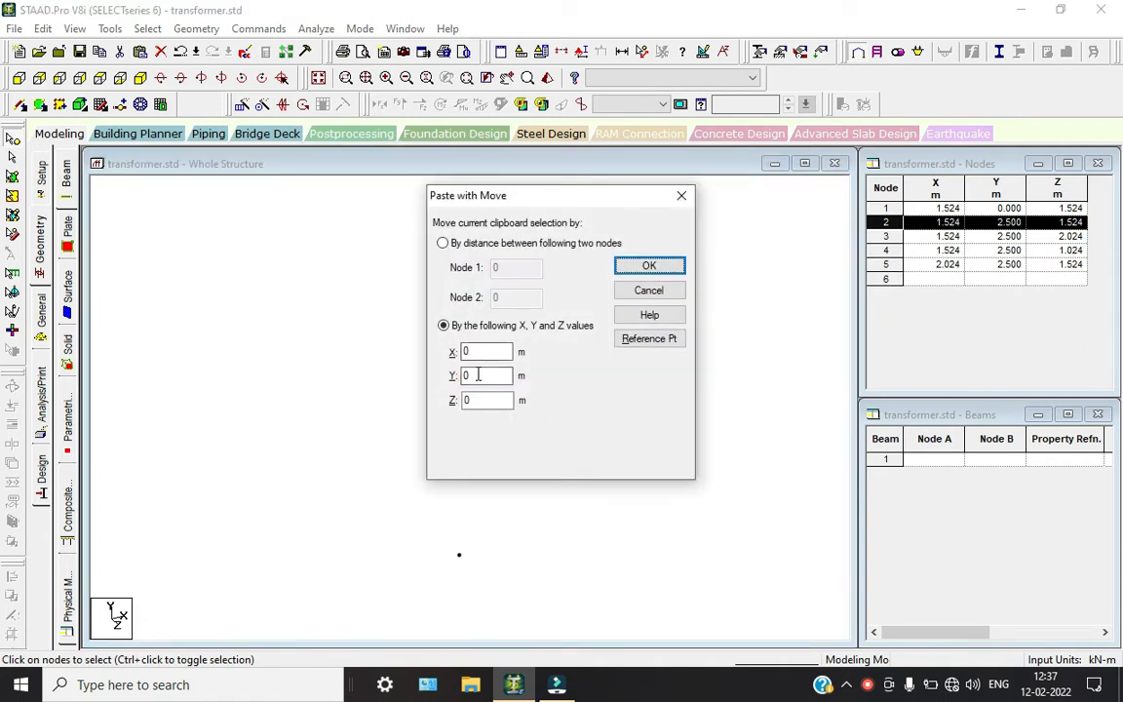
{"action": "left_click", "coordinate": [484, 351]}
{"action": "type", "text": "-0.5"}
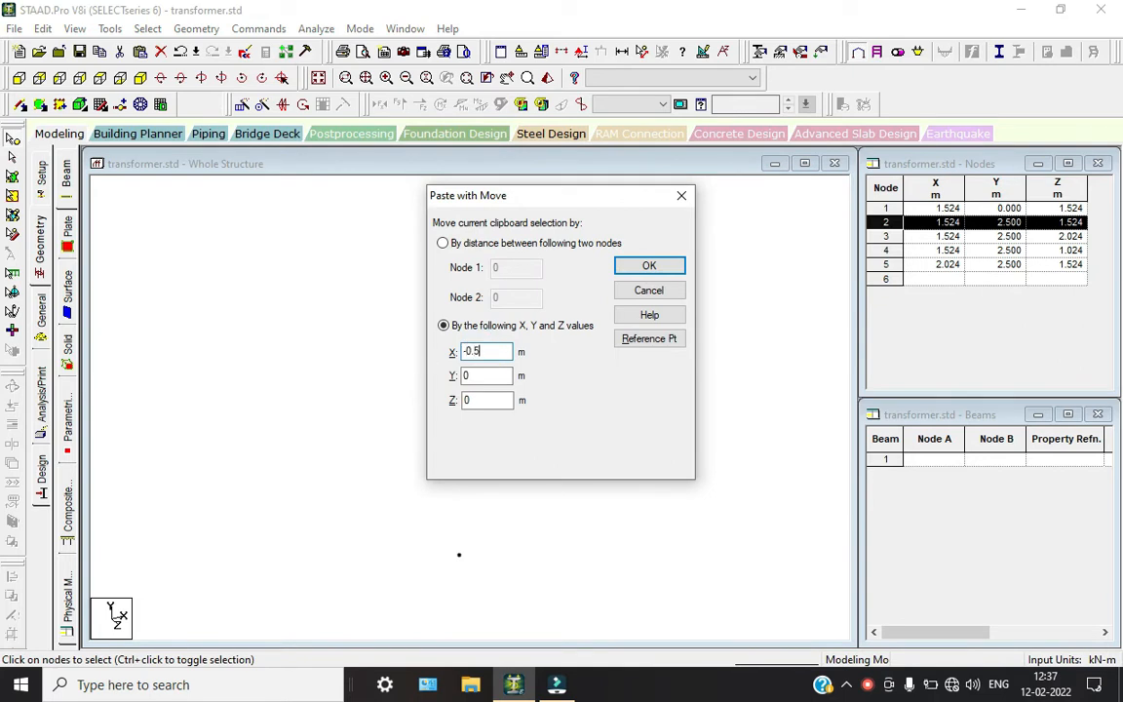
{"action": "key", "text": "Return"}
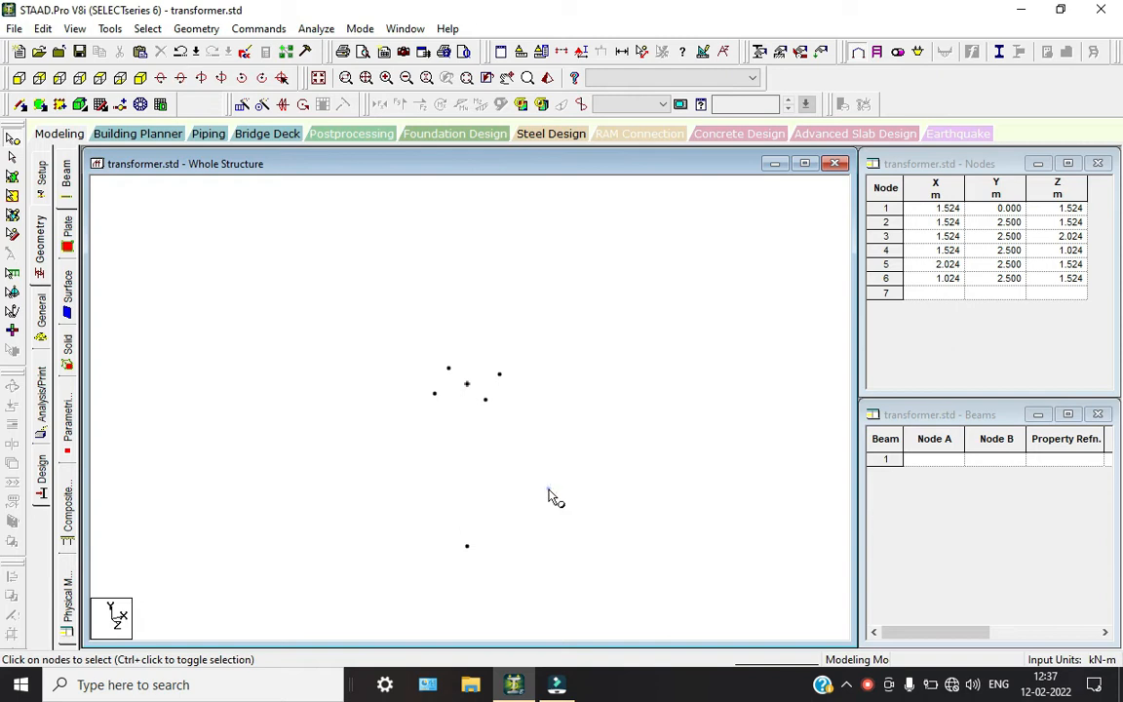
Draw the vertical beam between the upper and base nodes, and four horizontal beams joining the upper node to its surrounding nodes.
{"action": "scroll", "coordinate": [477, 393], "scroll_direction": "up", "scroll_amount": 2}
{"action": "left_click", "coordinate": [20, 104]}
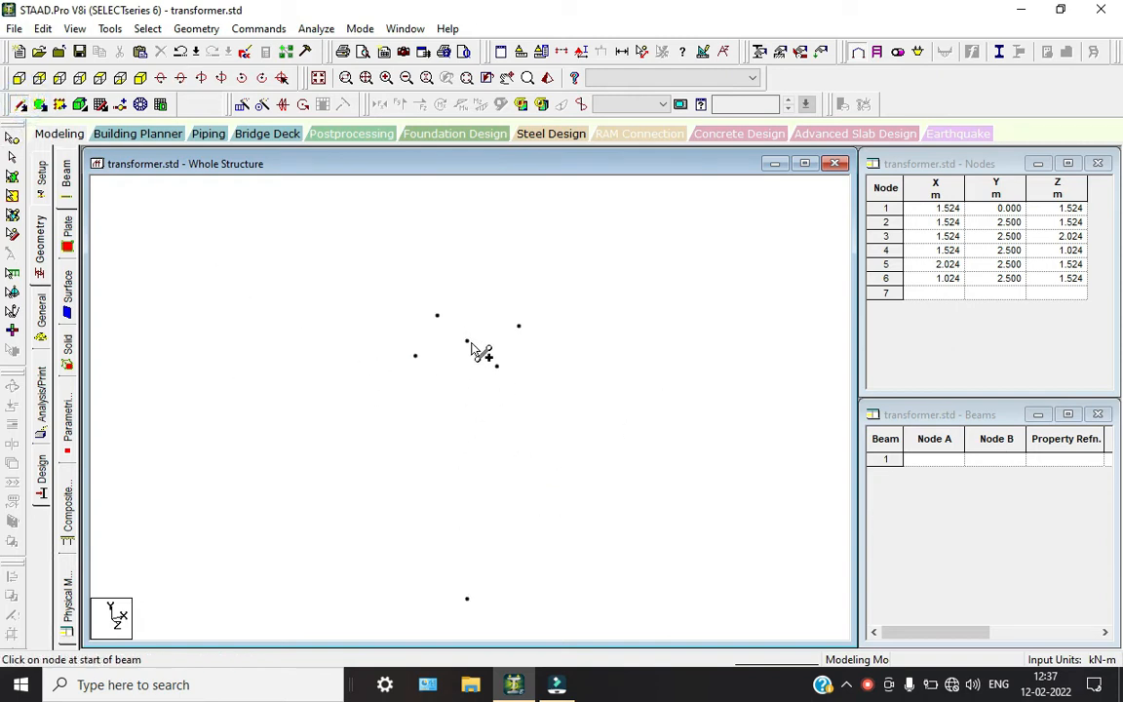
{"action": "left_click_drag", "start_coordinate": [467, 342], "coordinate": [467, 603]}
{"action": "scroll", "coordinate": [459, 351], "scroll_direction": "up", "scroll_amount": 1}
{"action": "left_click_drag", "start_coordinate": [430, 280], "coordinate": [403, 330]}
{"action": "left_click_drag", "start_coordinate": [468, 313], "coordinate": [531, 293]}
{"action": "left_click_drag", "start_coordinate": [467, 313], "coordinate": [503, 343]}
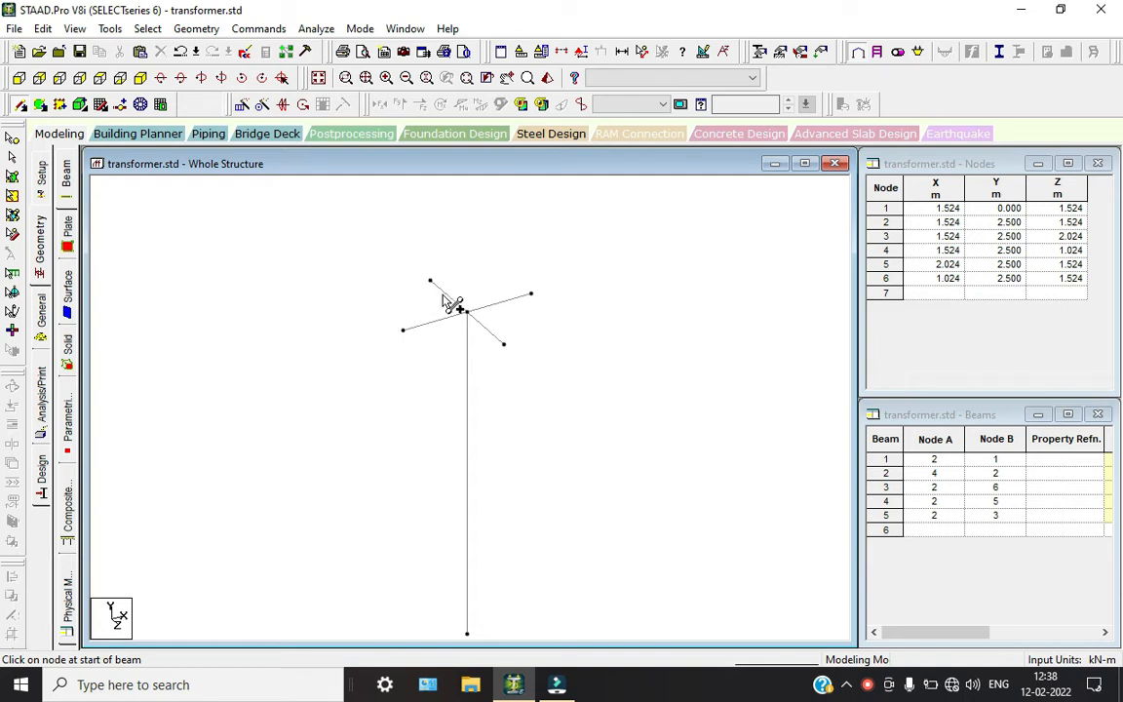
Measure the distance from the end node of one horizontal arm along X to the central upper node, and clear the dimension.
{"action": "left_click", "coordinate": [12, 138]}
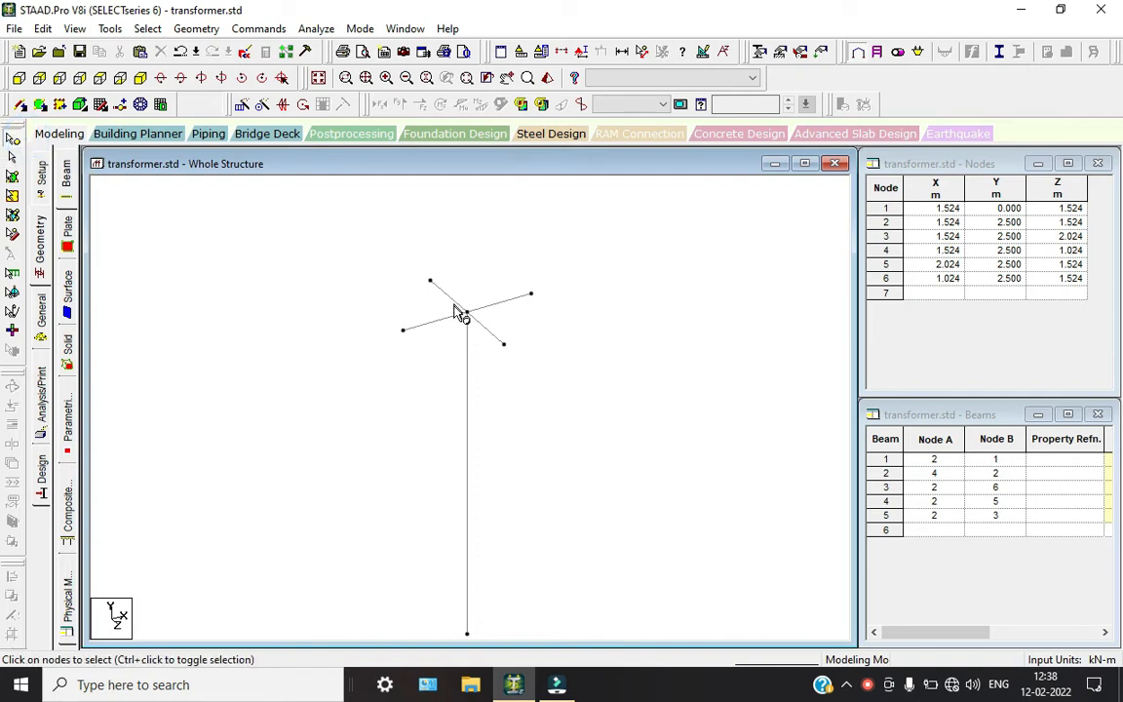
{"action": "left_click", "coordinate": [641, 52]}
{"action": "left_click", "coordinate": [403, 329]}
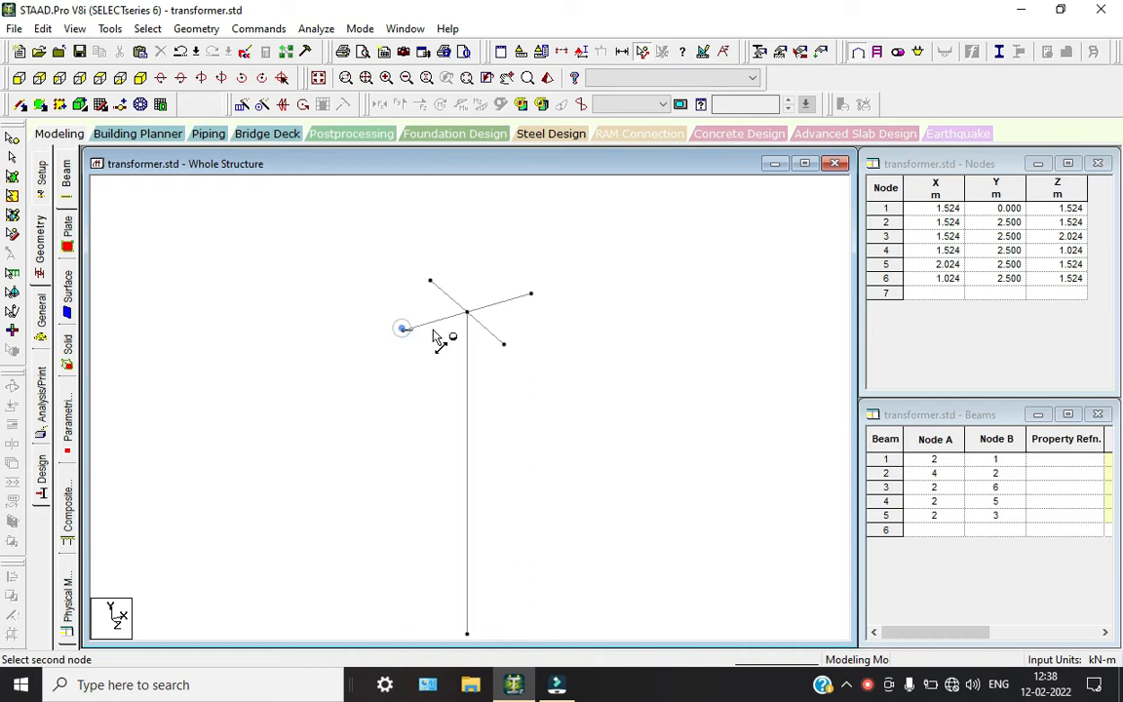
{"action": "left_click", "coordinate": [468, 313]}
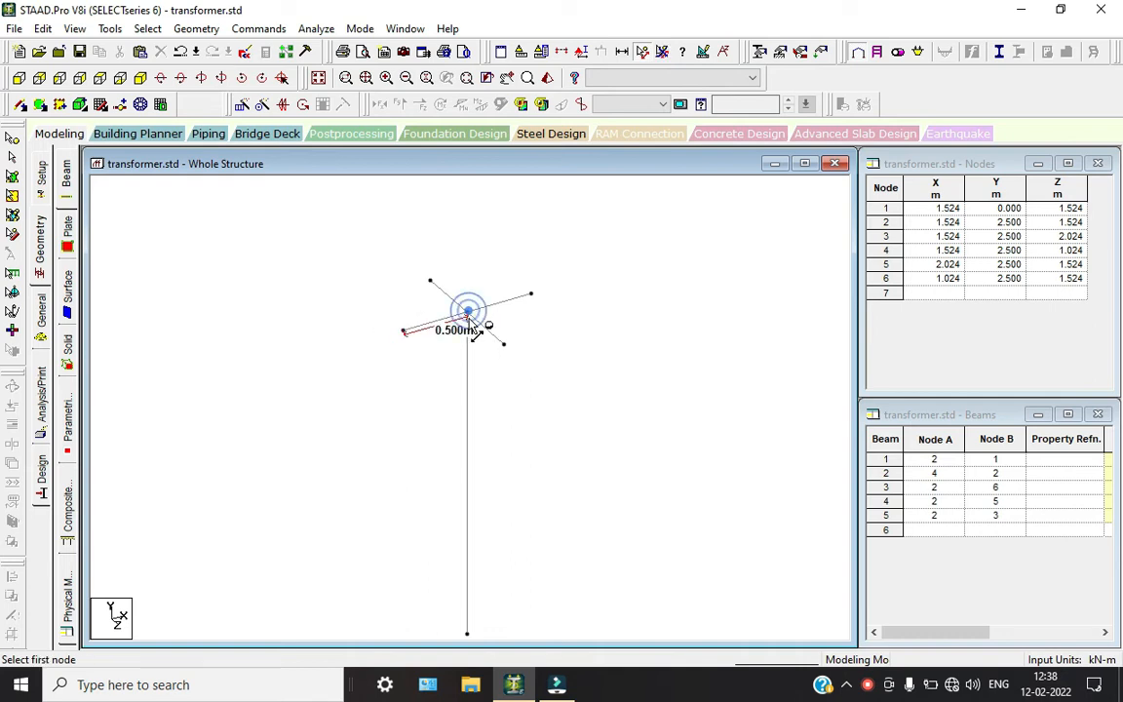
{"action": "left_click", "coordinate": [661, 52]}
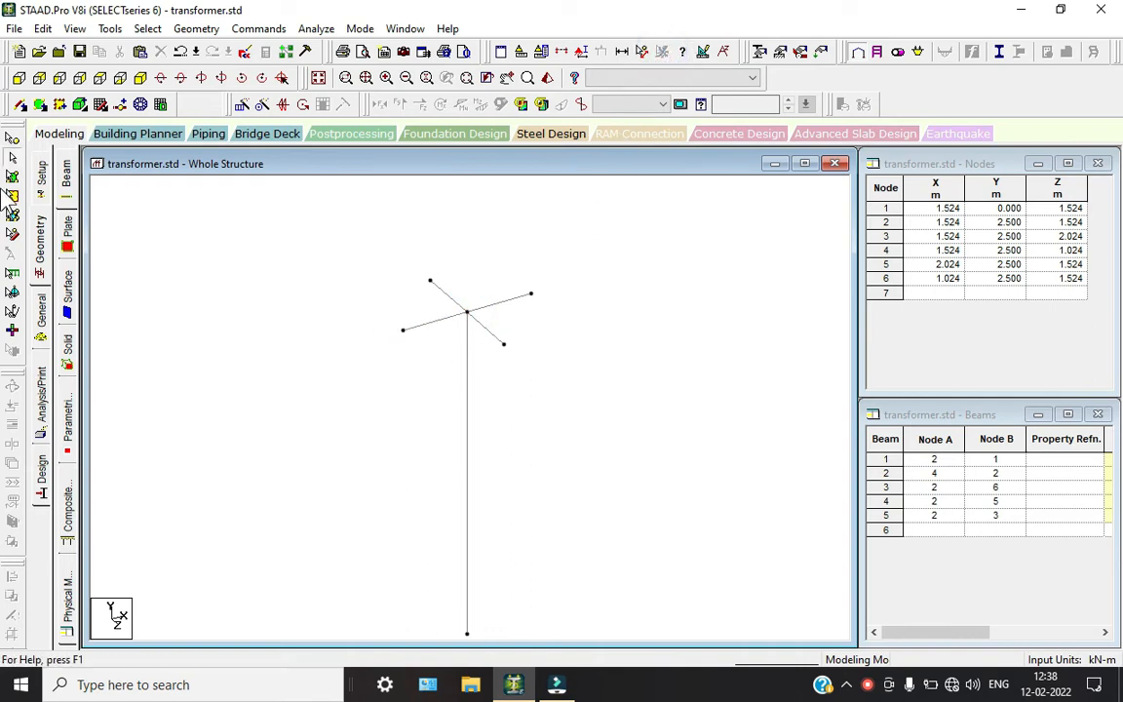
Paste two copies of the end node of the arm pointing toward -Z, moved -0.5 m and 0.5 m in X.
{"action": "left_click", "coordinate": [12, 154]}
{"action": "left_click_drag", "start_coordinate": [402, 253], "coordinate": [474, 302]}
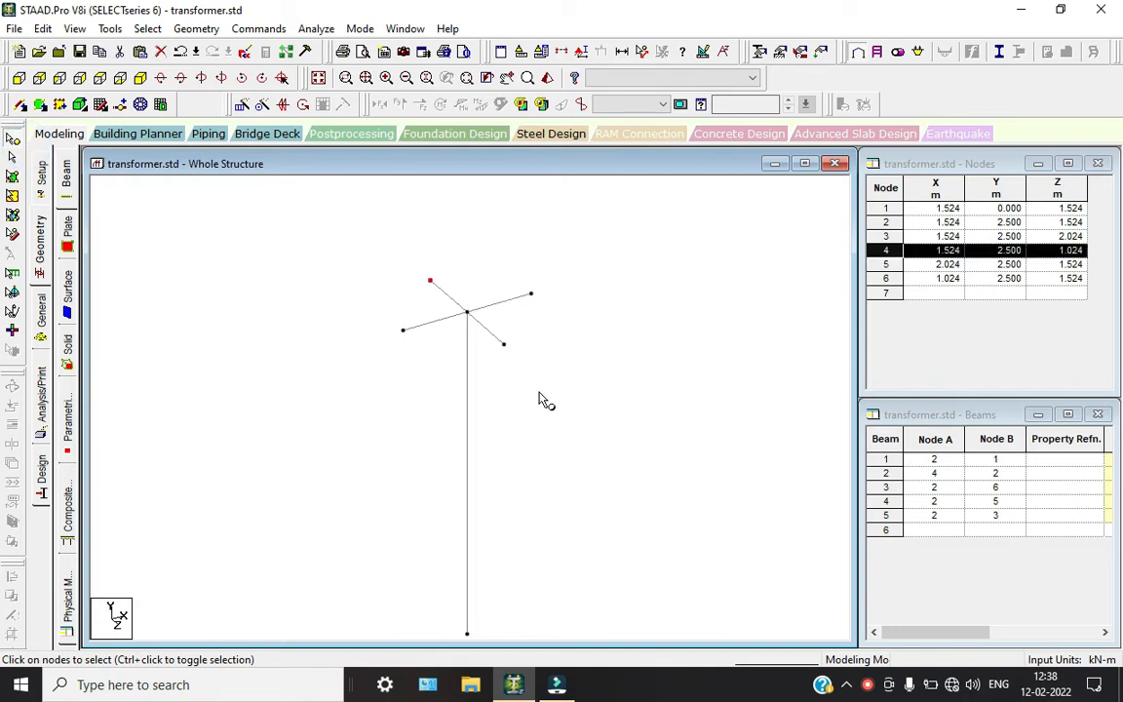
{"action": "key", "text": "ctrl+v"}
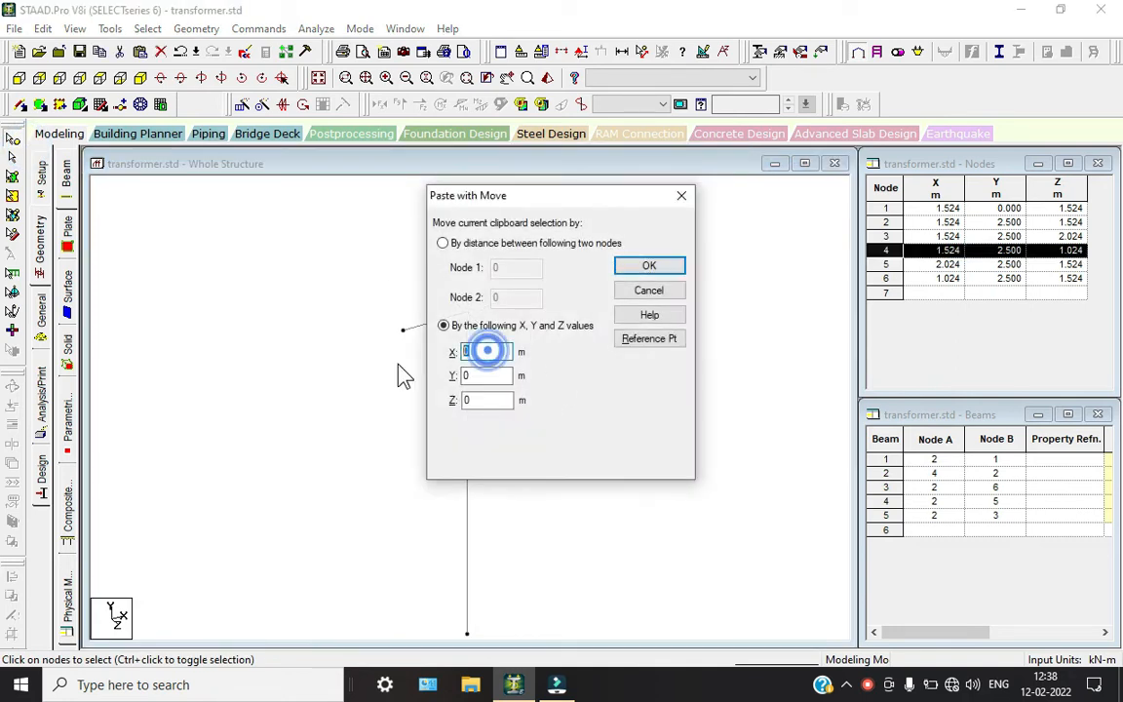
{"action": "type", "text": "-0.5"}
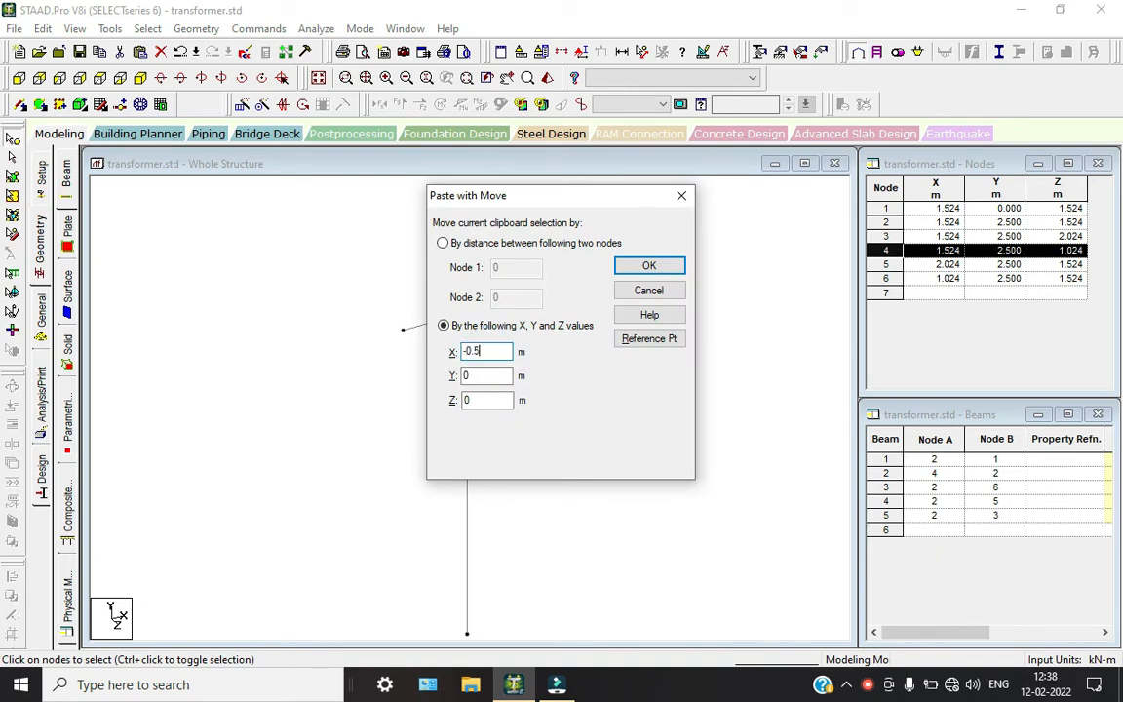
{"action": "left_click", "coordinate": [645, 266]}
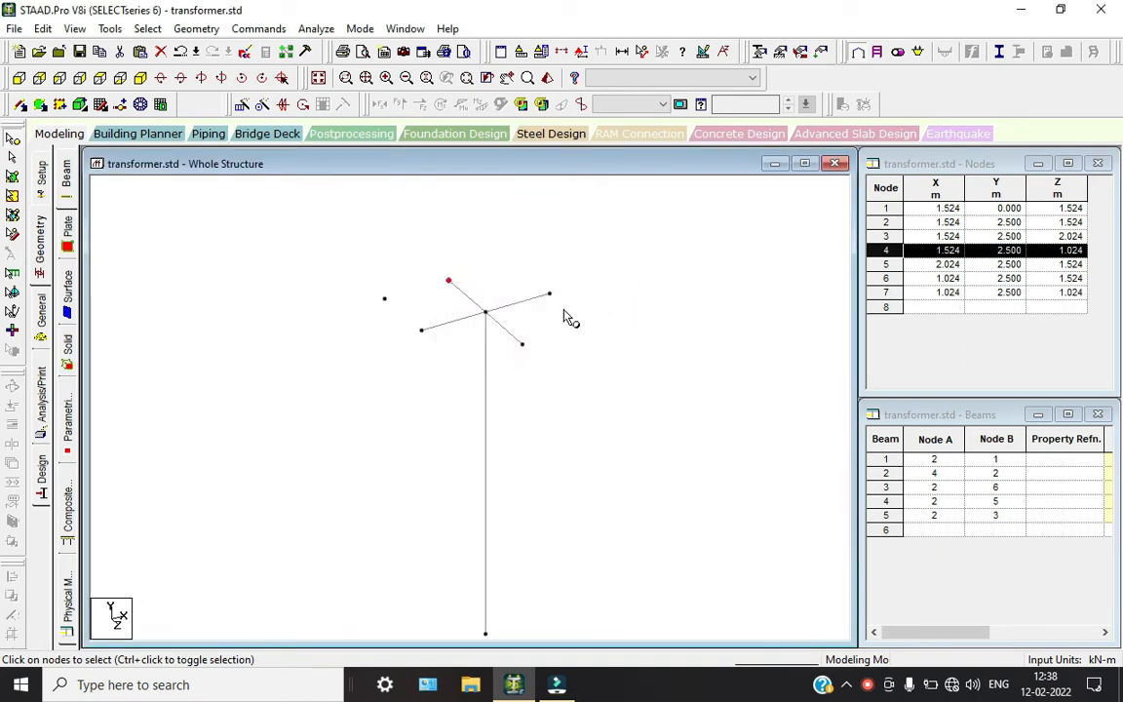
{"action": "key", "text": "ctrl+v"}
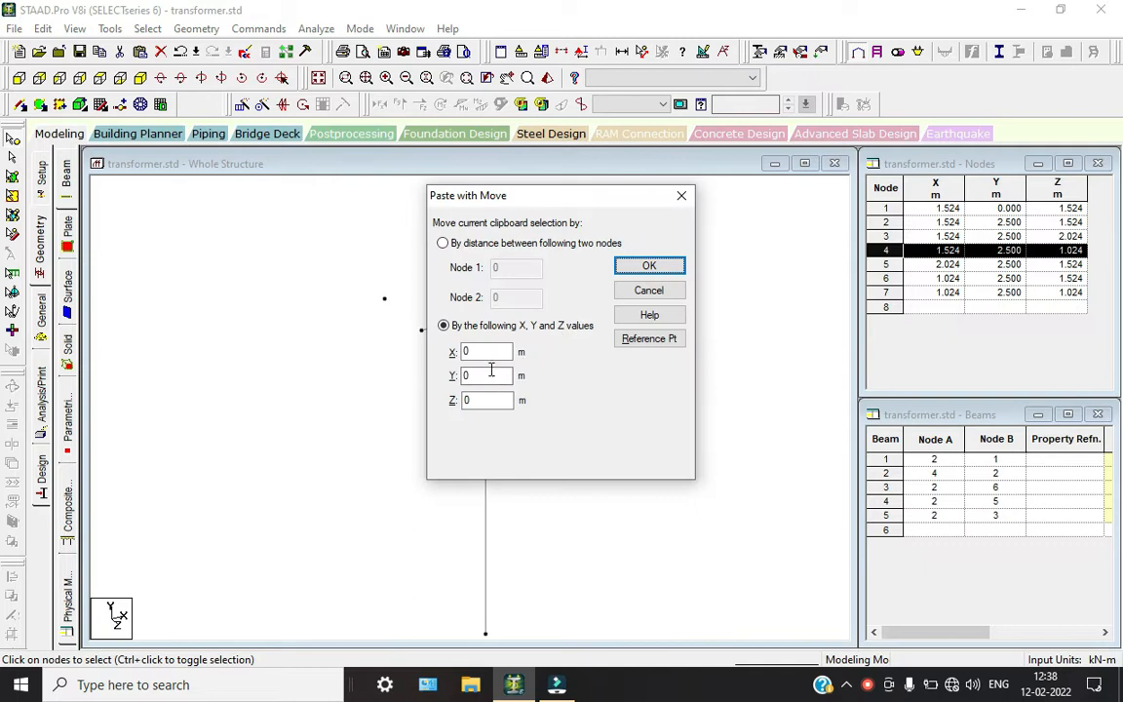
{"action": "double_click", "coordinate": [496, 351]}
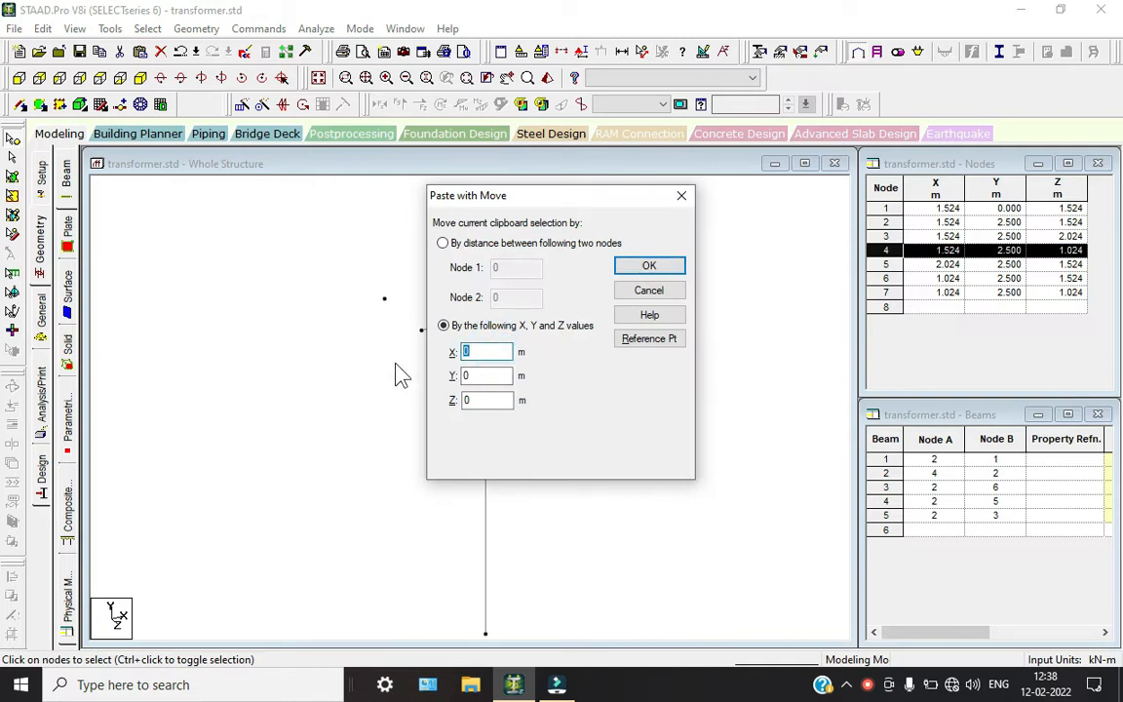
{"action": "left_click", "coordinate": [668, 270]}
{"action": "left_click", "coordinate": [540, 433]}
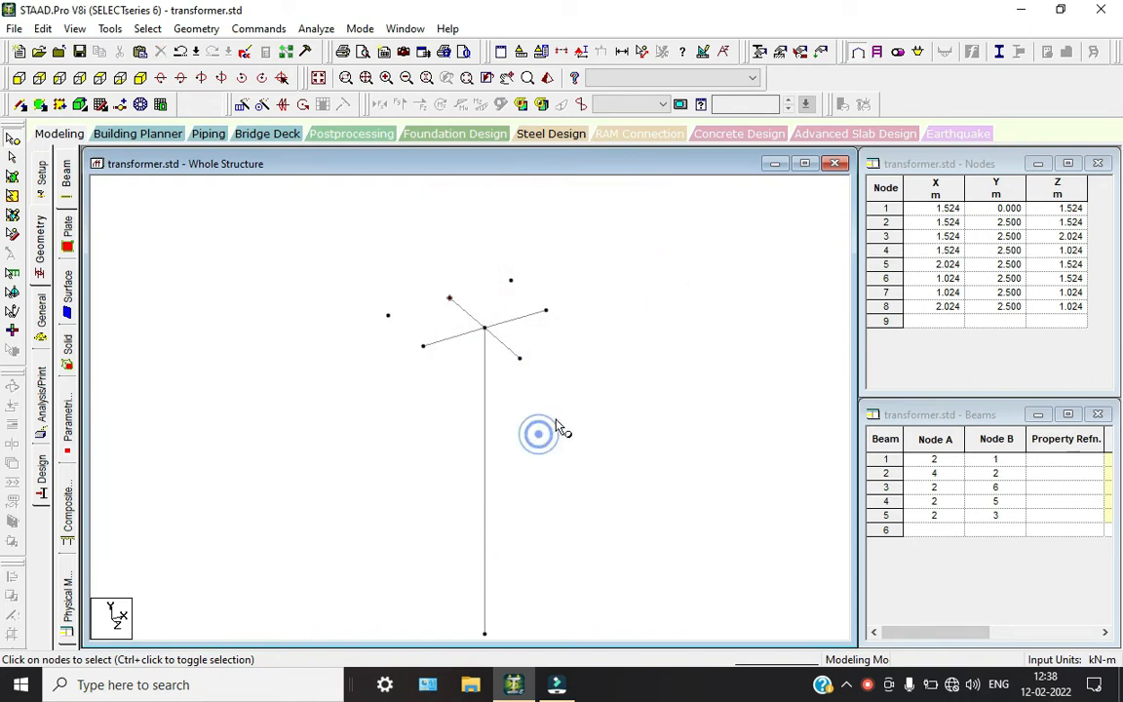
Paste two copies of the end node of the arm pointing toward +Z, moved -0.5 m and 0.5 m in X.
{"action": "left_click", "coordinate": [519, 353]}
{"action": "key", "text": "Delete"}
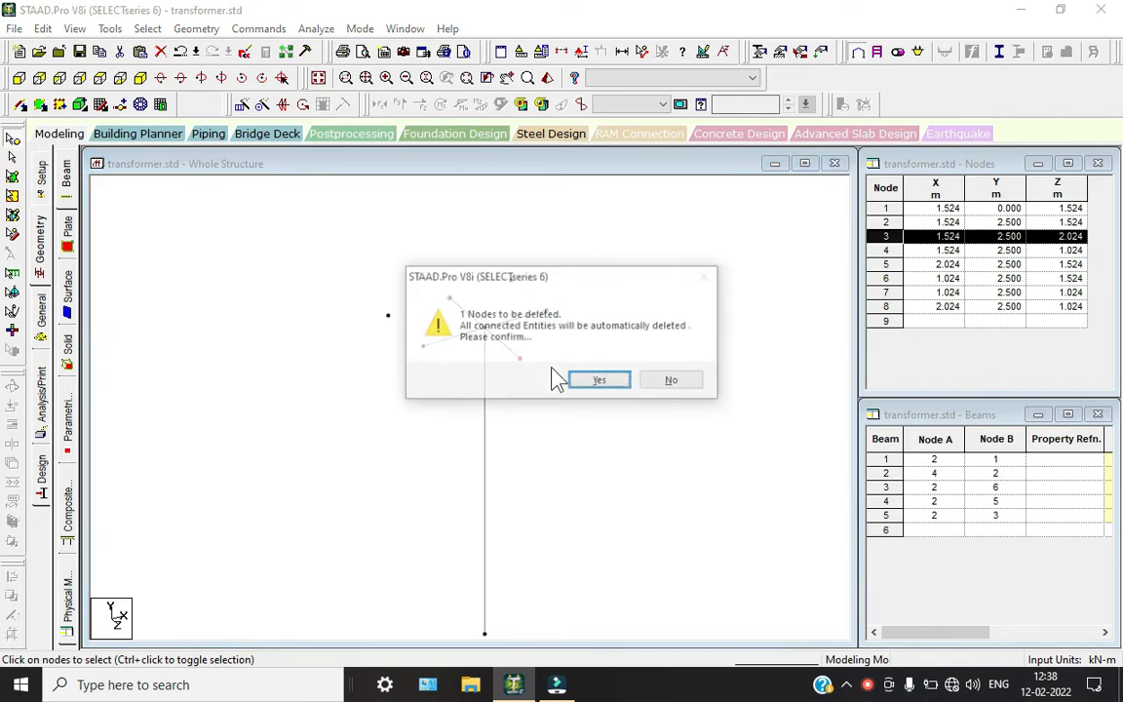
{"action": "left_click", "coordinate": [671, 381]}
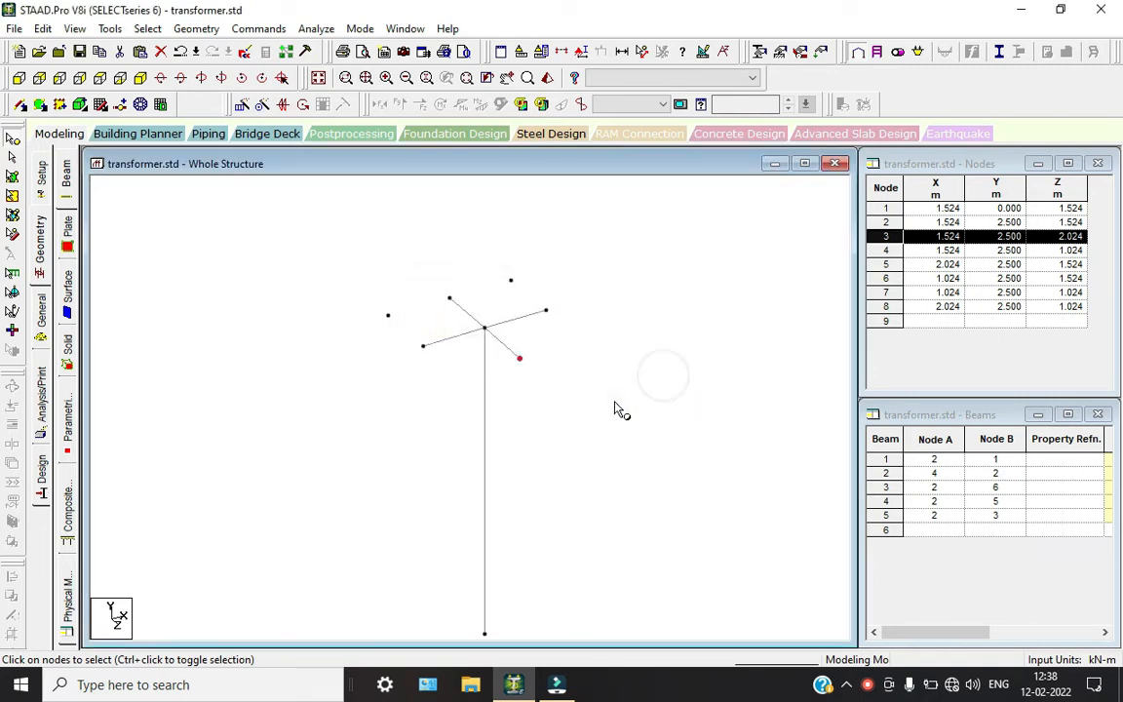
{"action": "key", "text": "ctrl+v"}
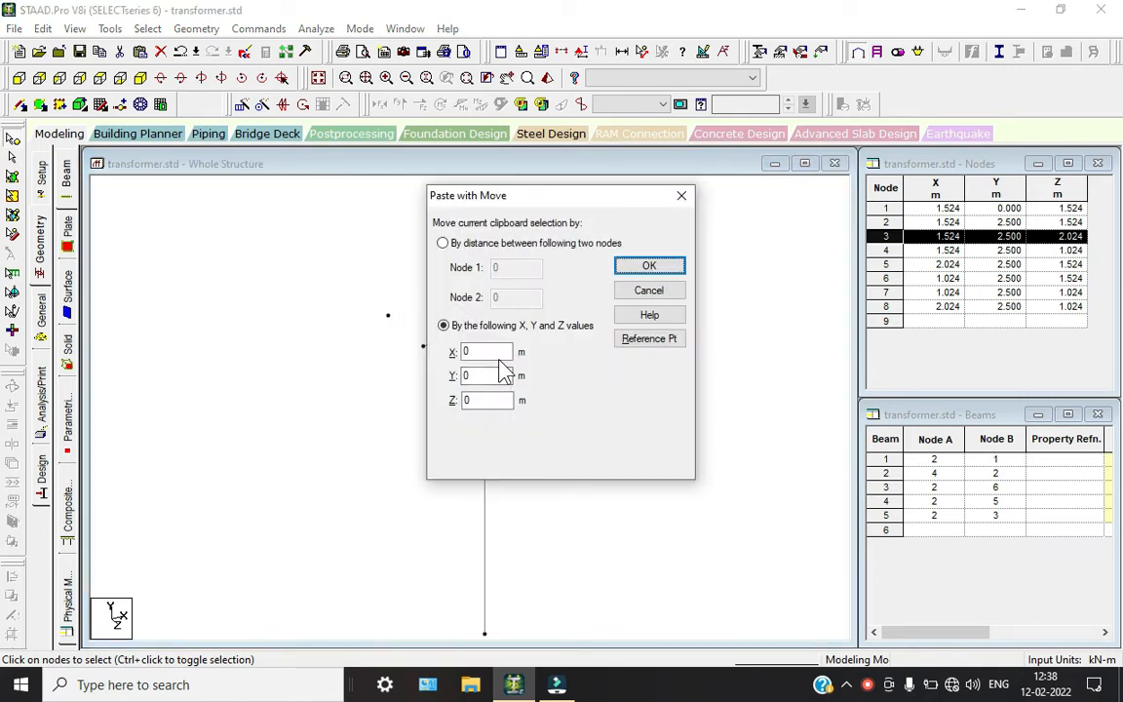
{"action": "double_click", "coordinate": [494, 352]}
{"action": "type", "text": "-0.5"}
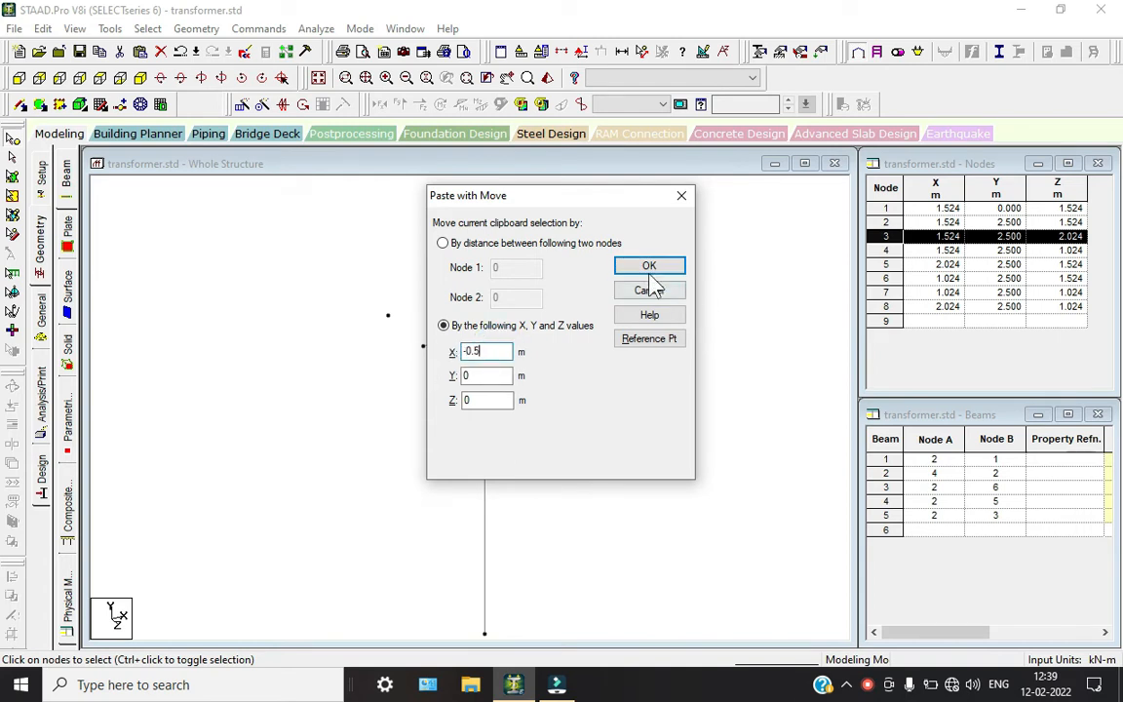
{"action": "left_click", "coordinate": [648, 265]}
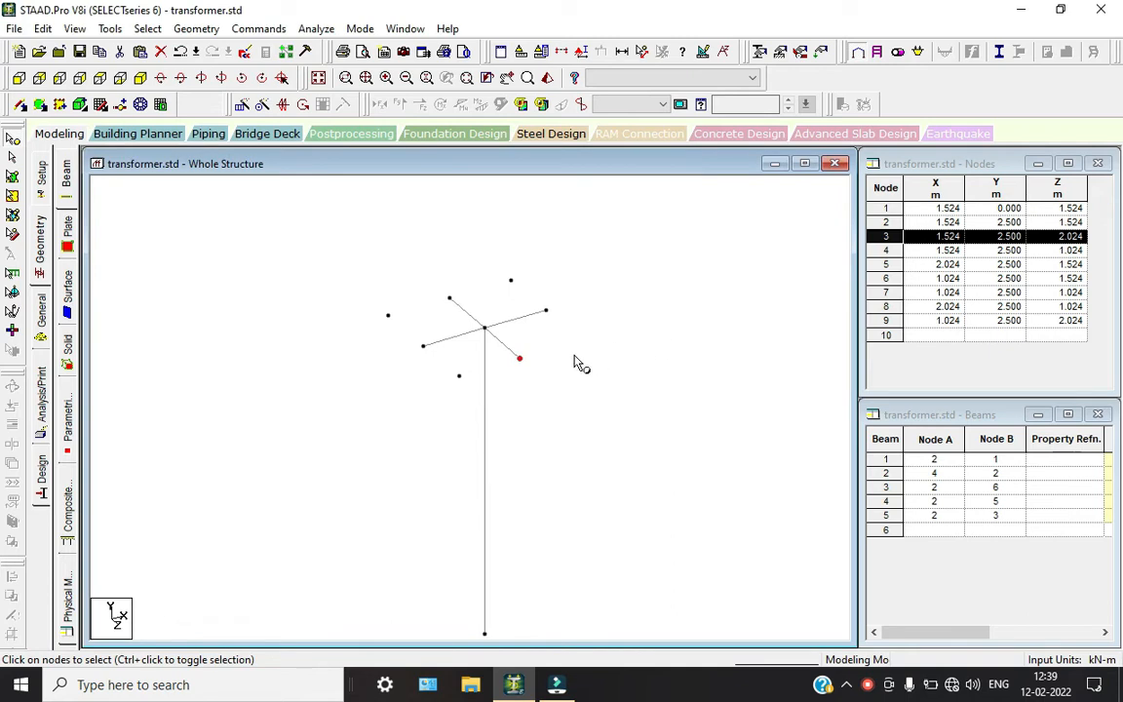
{"action": "key", "text": "ctrl+v"}
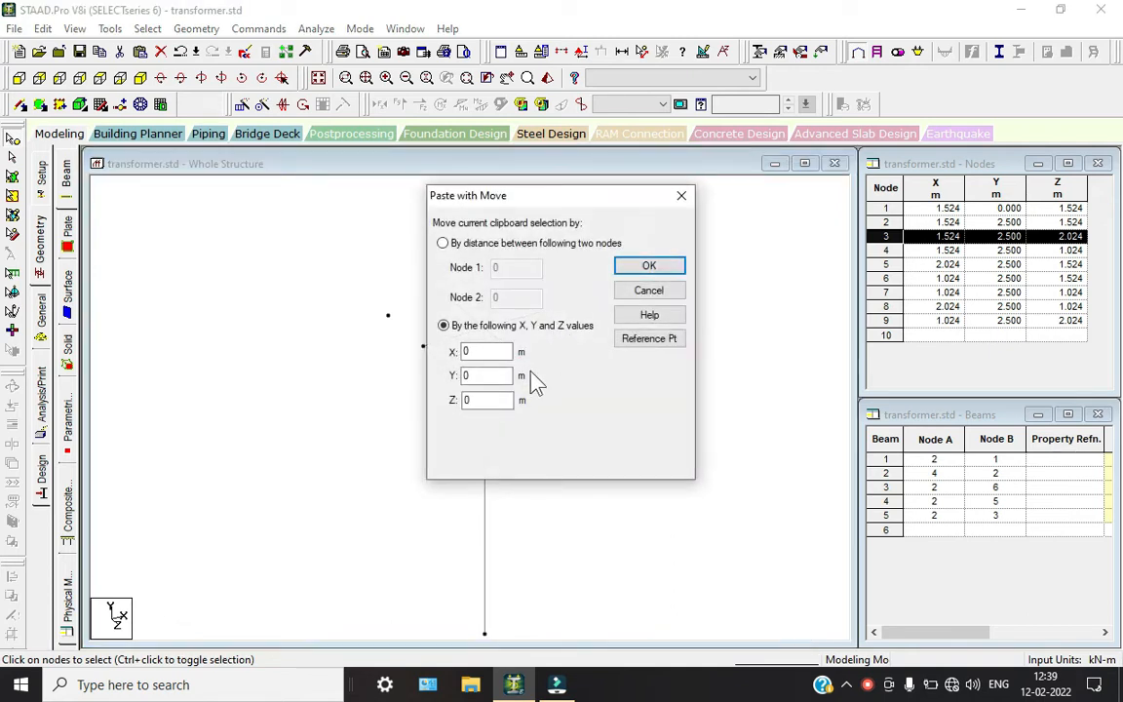
{"action": "left_click", "coordinate": [496, 351]}
{"action": "type", "text": ".5"}
{"action": "key", "text": "Return"}
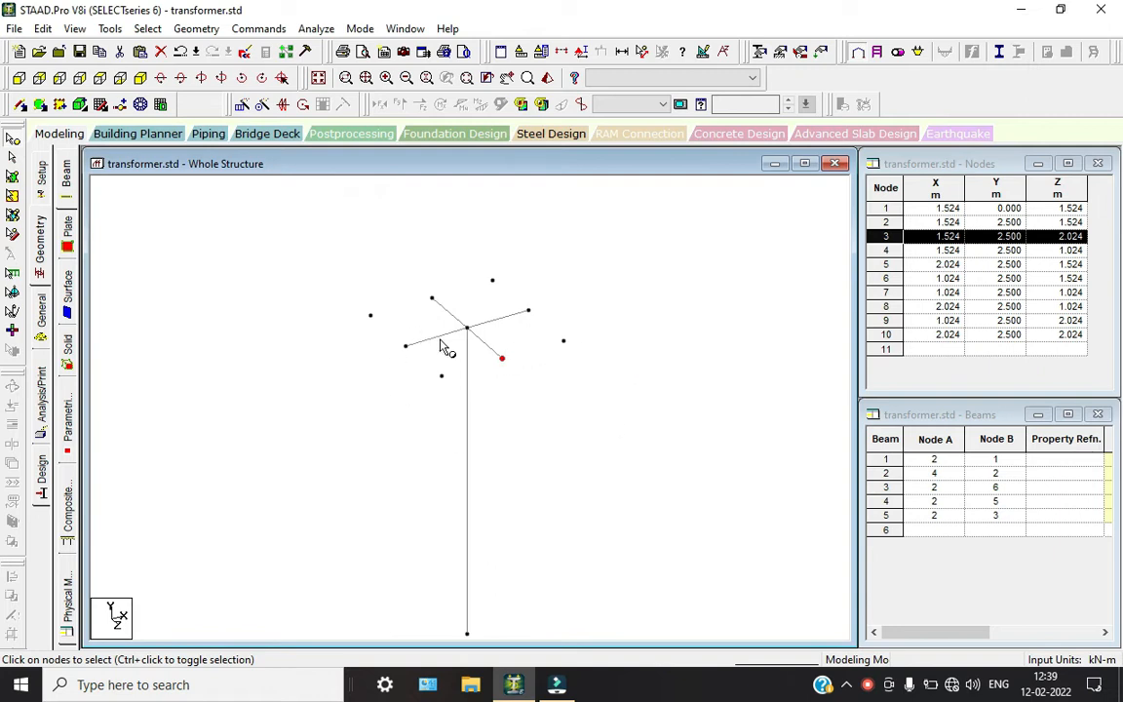
Try to draw a beam between the two corner nodes on the -Z side, and undo it.
{"action": "left_click", "coordinate": [20, 105]}
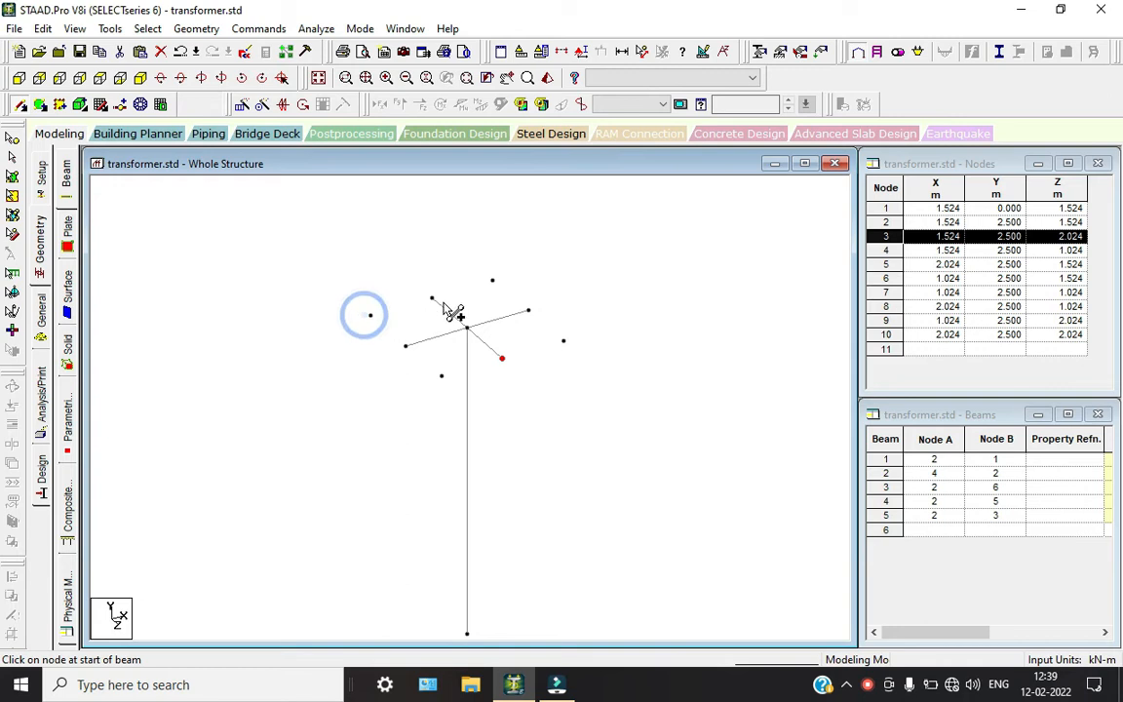
{"action": "mouse_move", "coordinate": [370, 314]}
{"action": "left_mouse_down"}
{"action": "mouse_move", "coordinate": [431, 325]}
{"action": "mouse_move", "coordinate": [499, 289]}
{"action": "mouse_move", "coordinate": [375, 318]}
{"action": "mouse_move", "coordinate": [436, 383]}
{"action": "mouse_move", "coordinate": [365, 327]}
{"action": "left_mouse_up"}
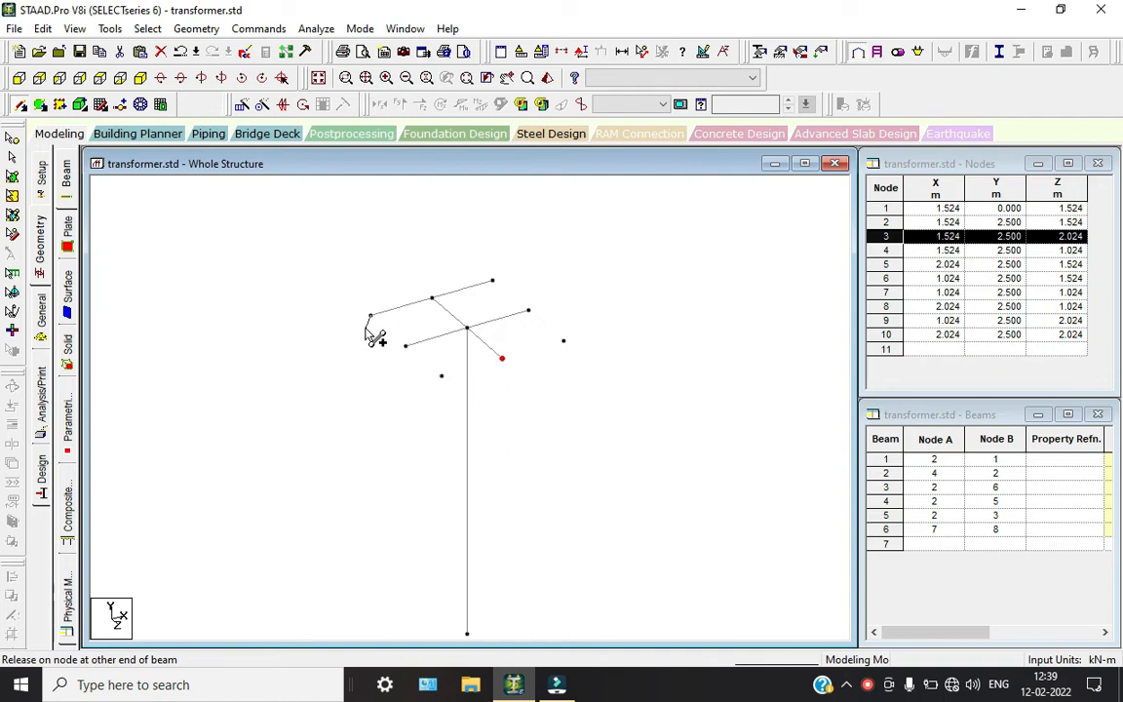
{"action": "key", "text": "ctrl+z"}
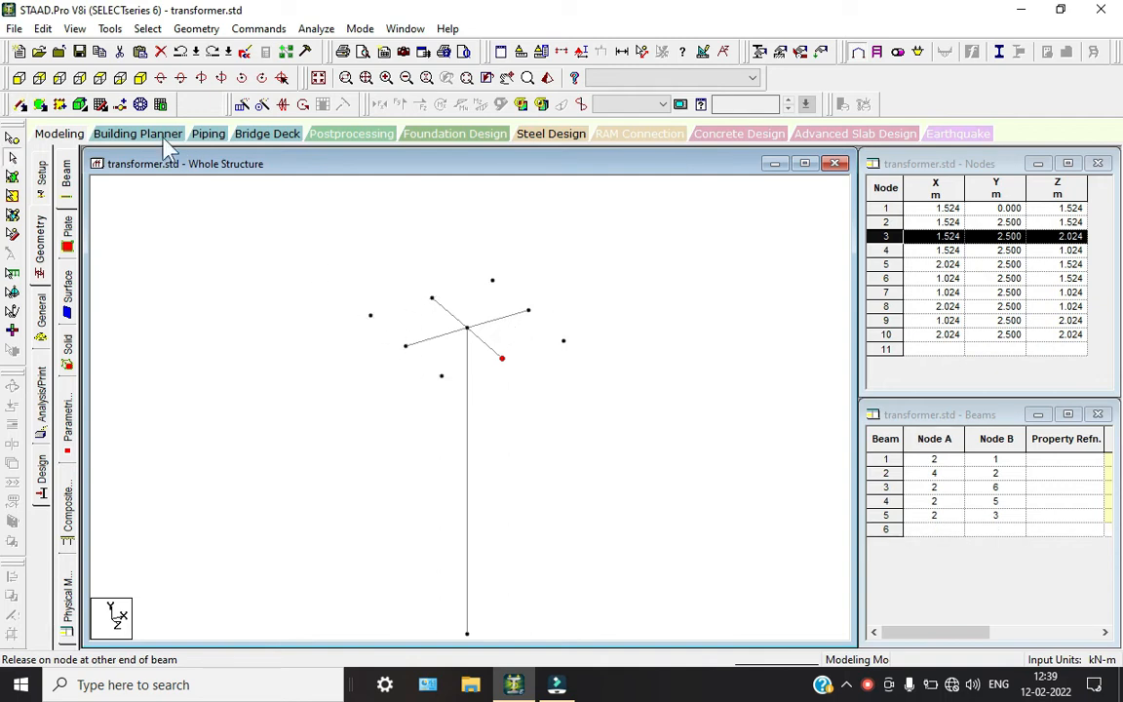
Add a four-noded plate through the four corner nodes around the arms, and inspect the model in the rendered view.
{"action": "left_click", "coordinate": [41, 105]}
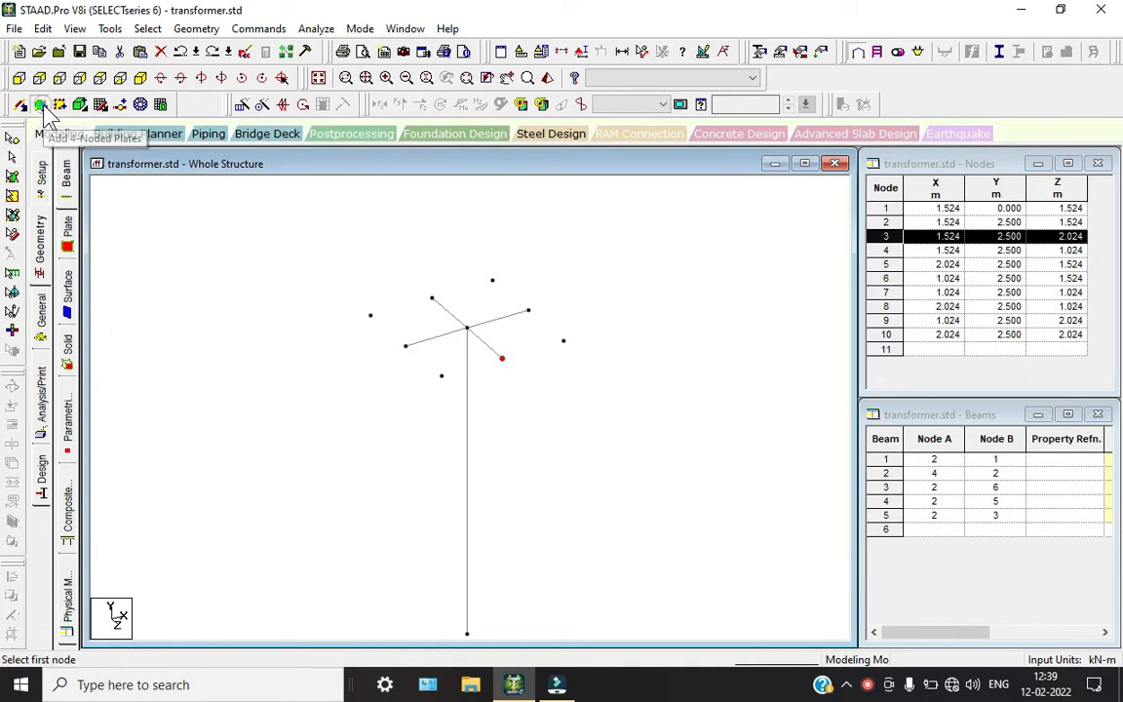
{"action": "left_click", "coordinate": [370, 313]}
{"action": "left_click", "coordinate": [492, 281]}
{"action": "left_click", "coordinate": [564, 340]}
{"action": "left_click", "coordinate": [441, 376]}
{"action": "key", "text": "Escape"}
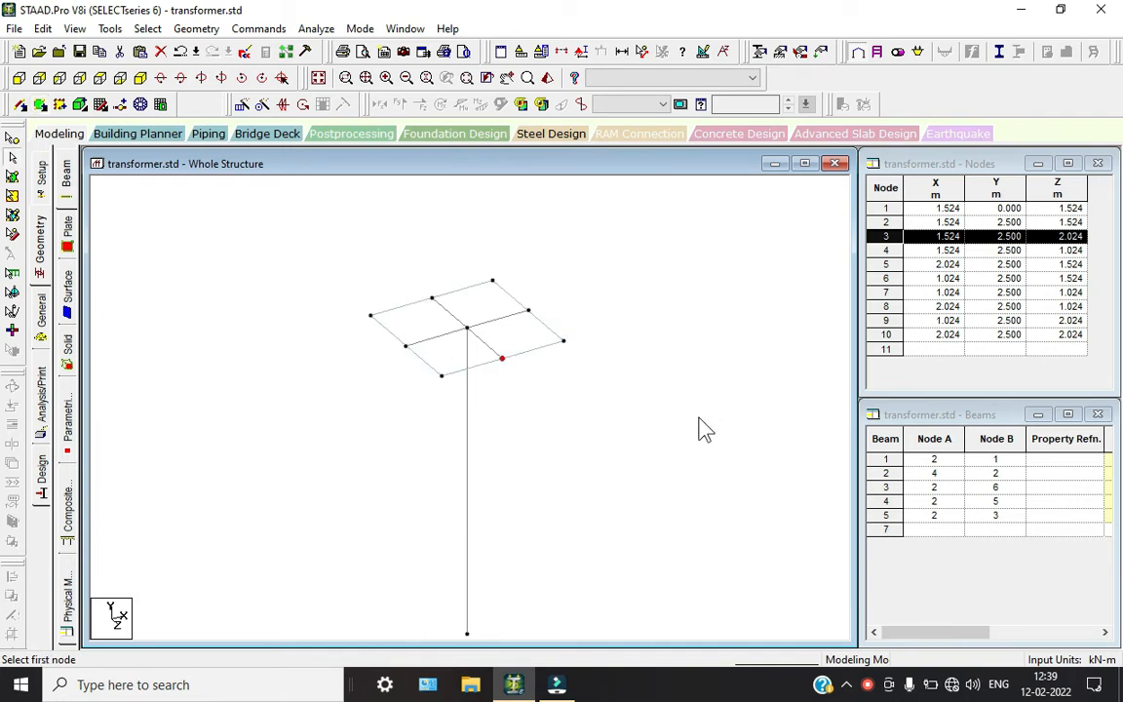
{"action": "left_click", "coordinate": [555, 417]}
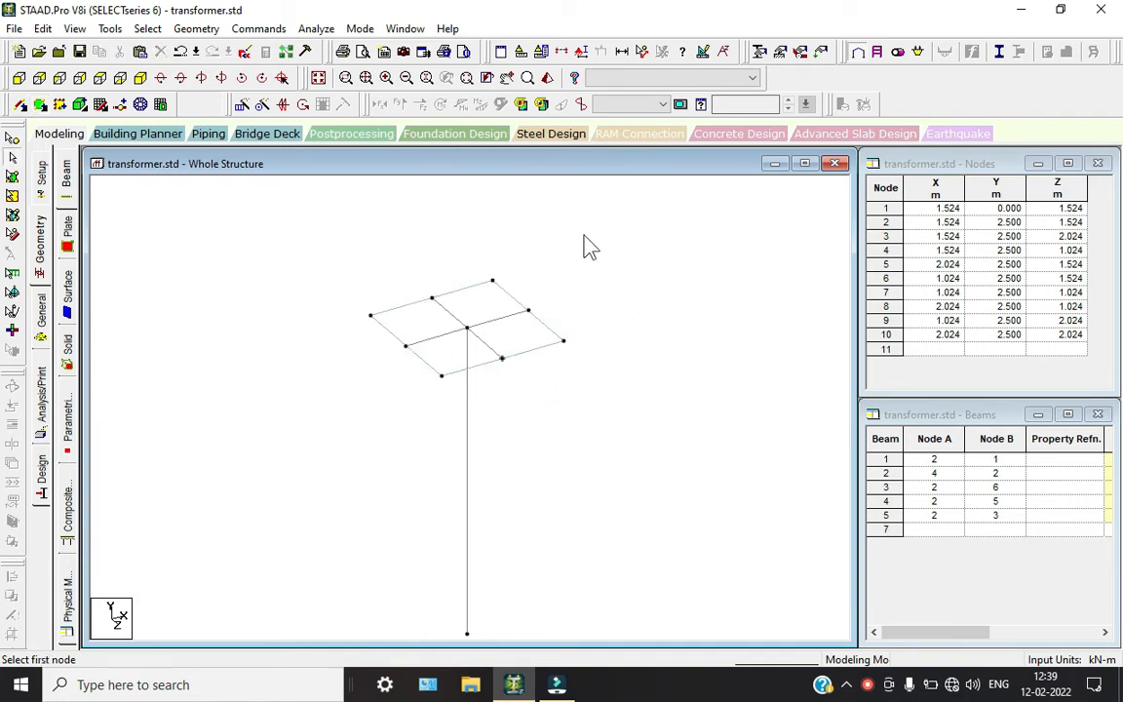
{"action": "left_click", "coordinate": [506, 78]}
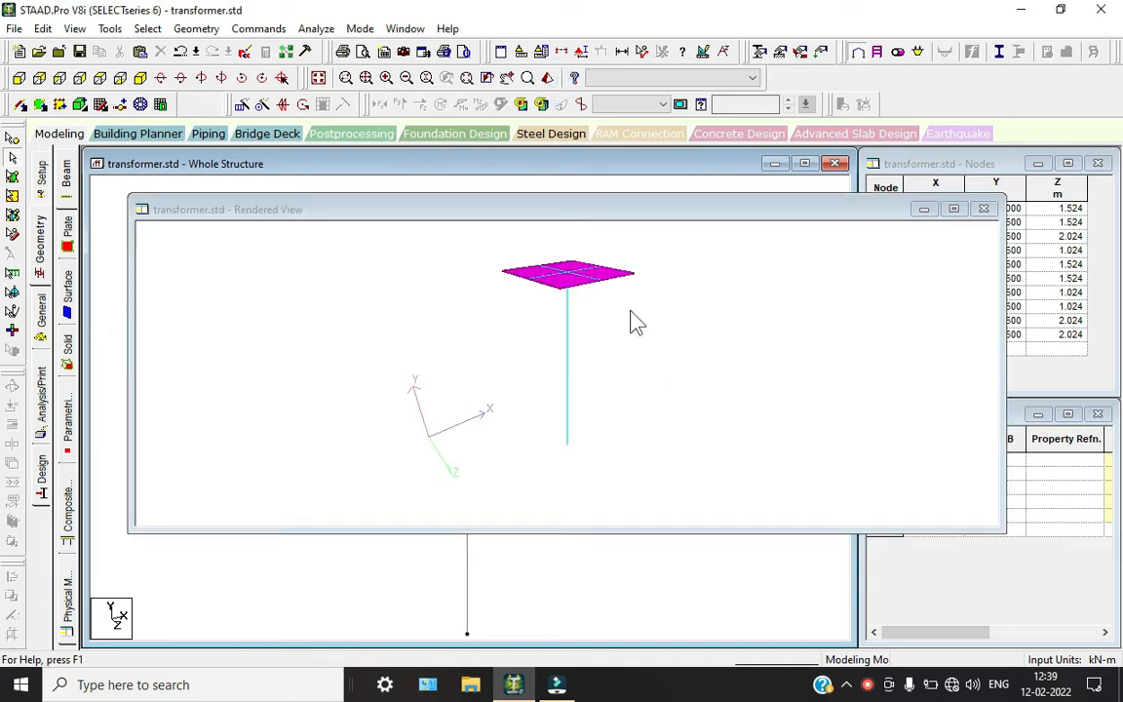
{"action": "left_click_drag", "start_coordinate": [581, 290], "coordinate": [633, 244]}
{"action": "left_click", "coordinate": [984, 209]}
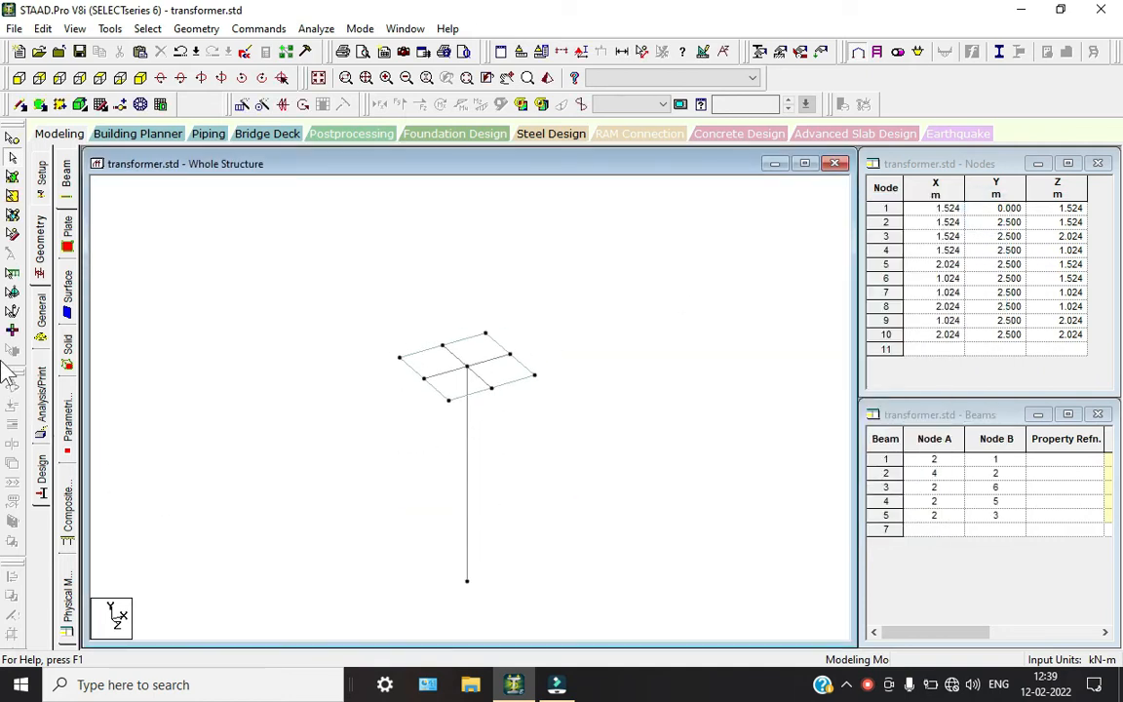
Create a fixed support and assign it to the base node of the column.
{"action": "left_click", "coordinate": [40, 314]}
{"action": "left_click", "coordinate": [67, 307]}
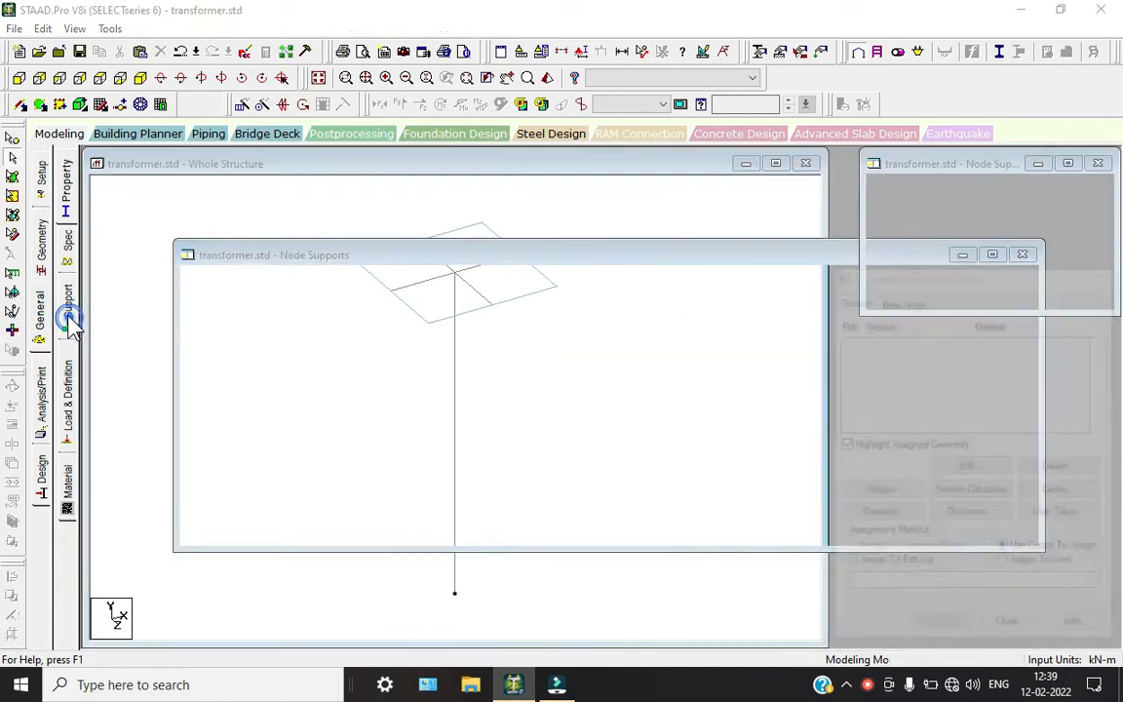
{"action": "left_click", "coordinate": [986, 502]}
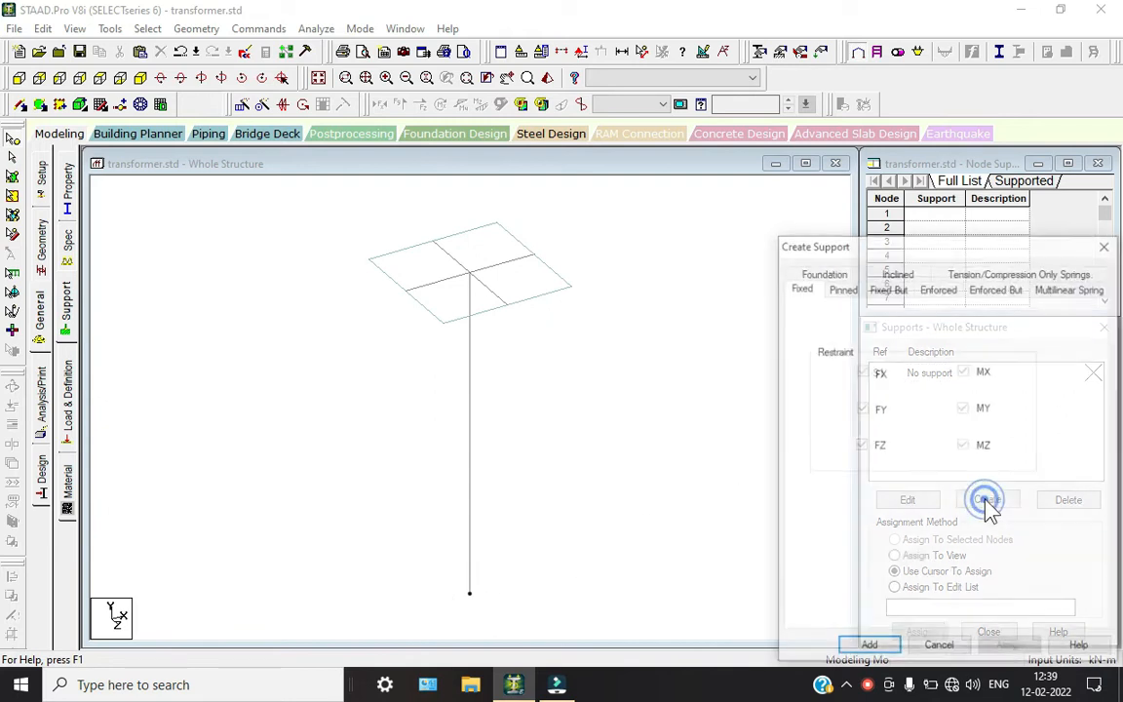
{"action": "left_click", "coordinate": [882, 645]}
{"action": "left_click", "coordinate": [931, 391]}
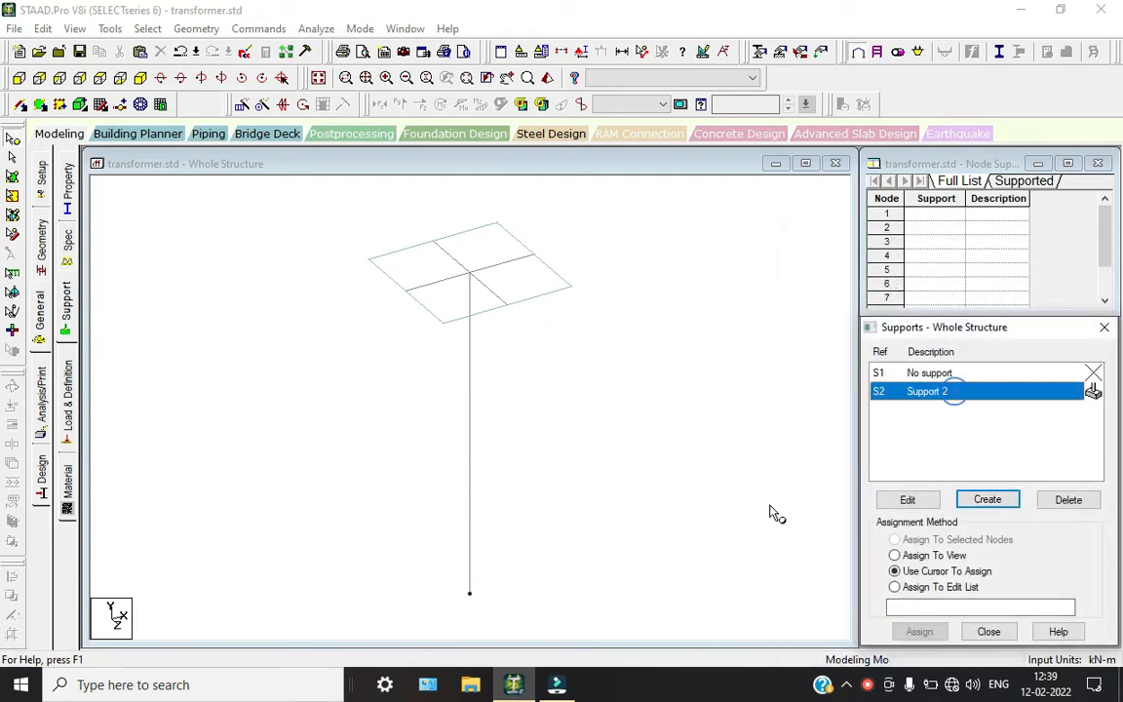
{"action": "left_click", "coordinate": [433, 589]}
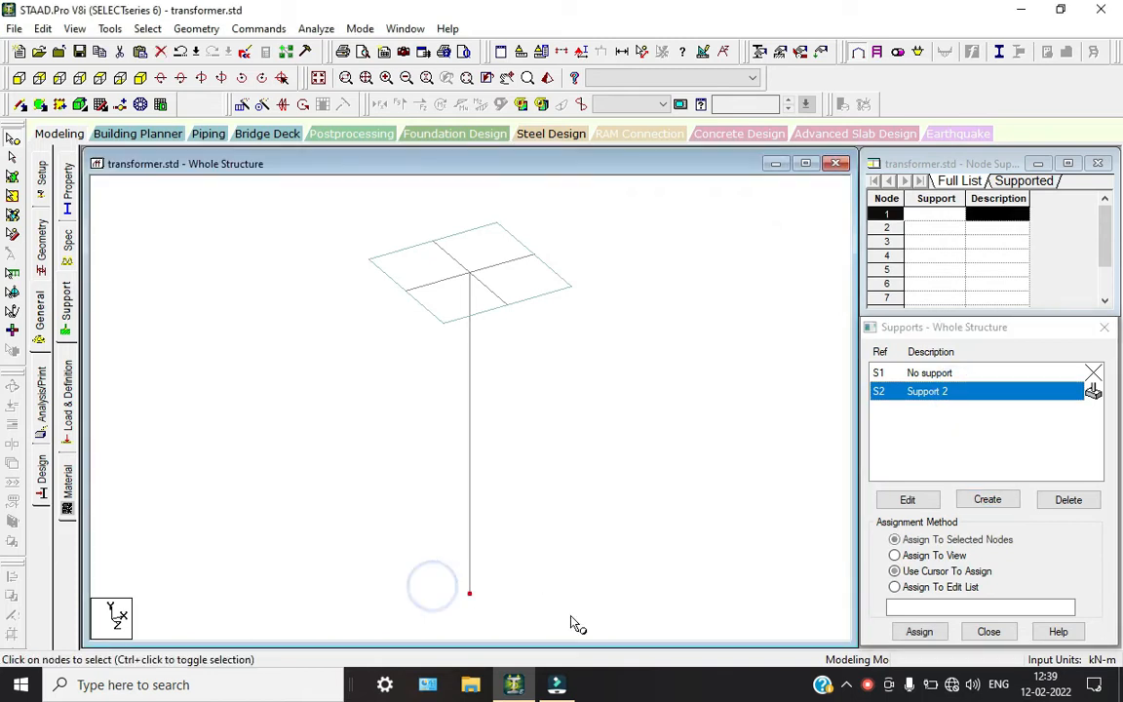
{"action": "left_click", "coordinate": [919, 631]}
{"action": "left_click", "coordinate": [997, 528]}
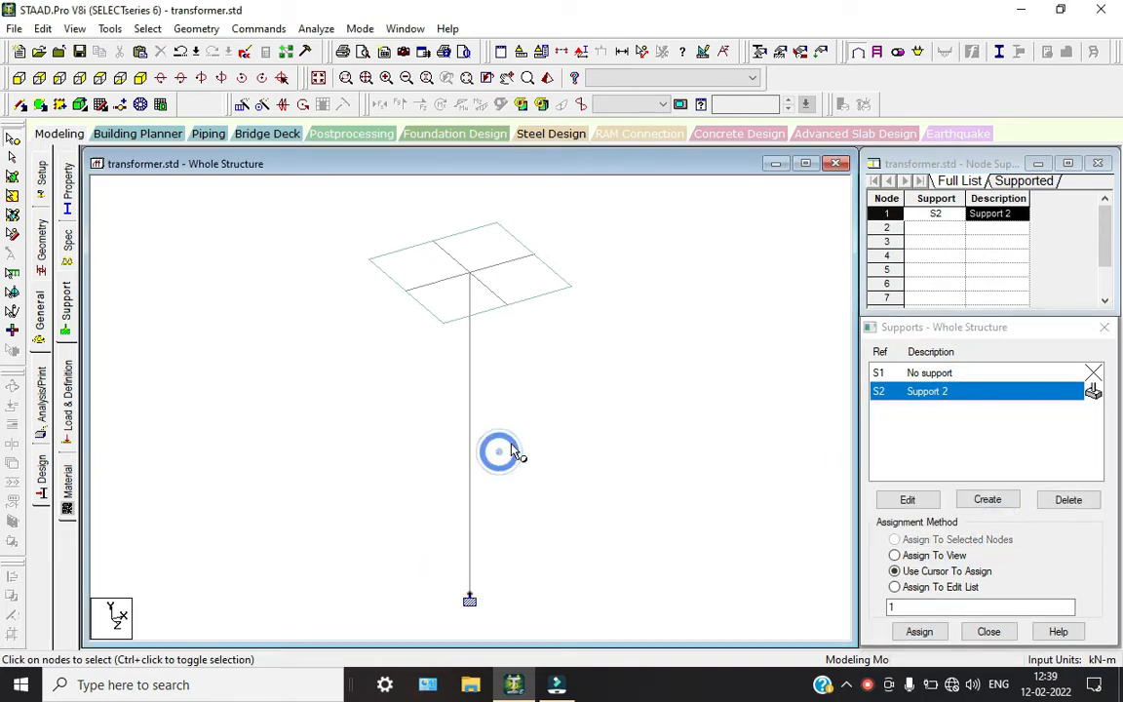
Define a rectangular concrete prismatic section with YD 0.45 m and ZD 0.45 m.
{"action": "left_click", "coordinate": [69, 183]}
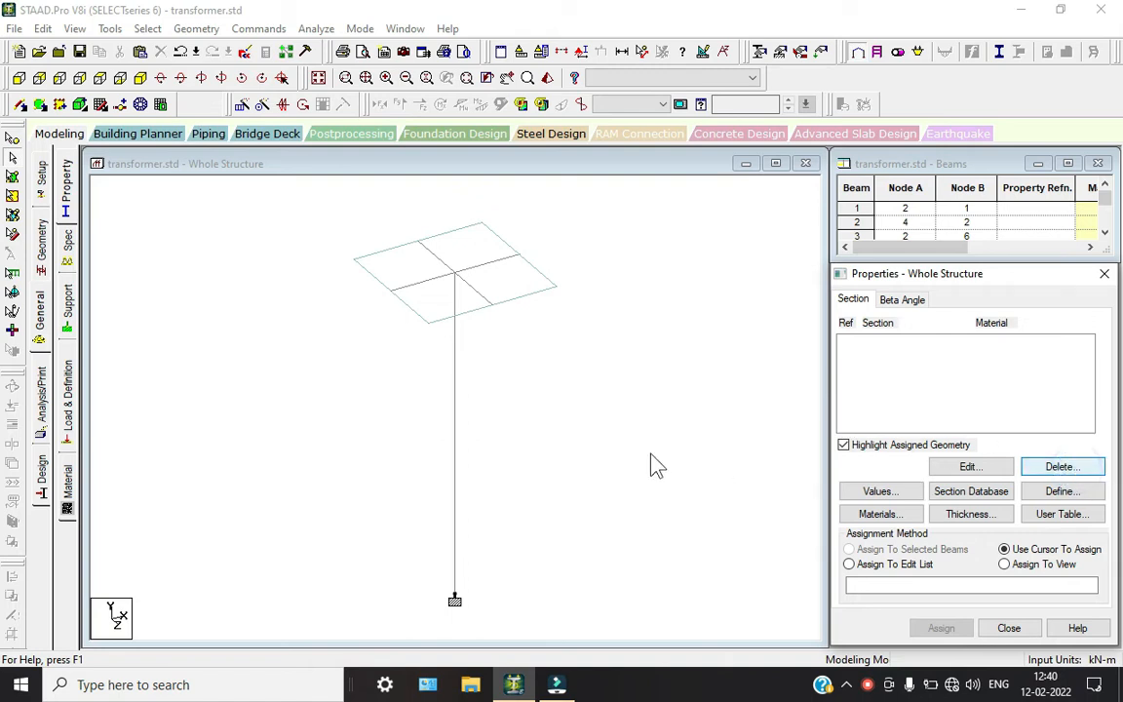
{"action": "left_click", "coordinate": [574, 372]}
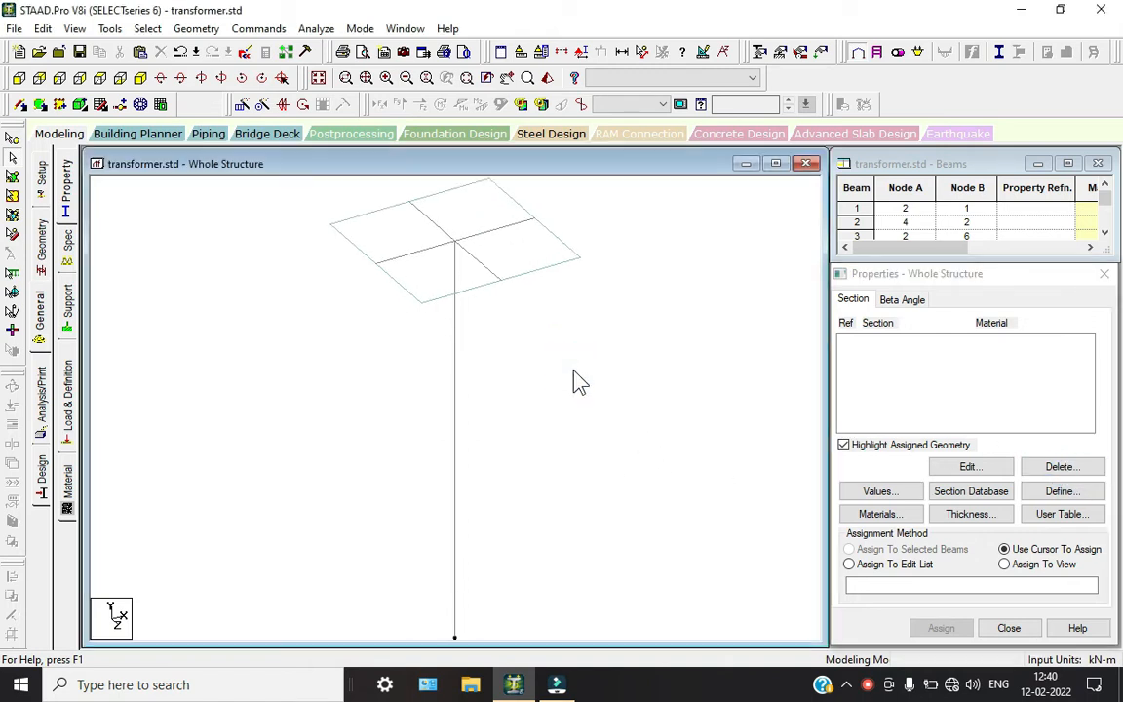
{"action": "left_click", "coordinate": [1060, 466]}
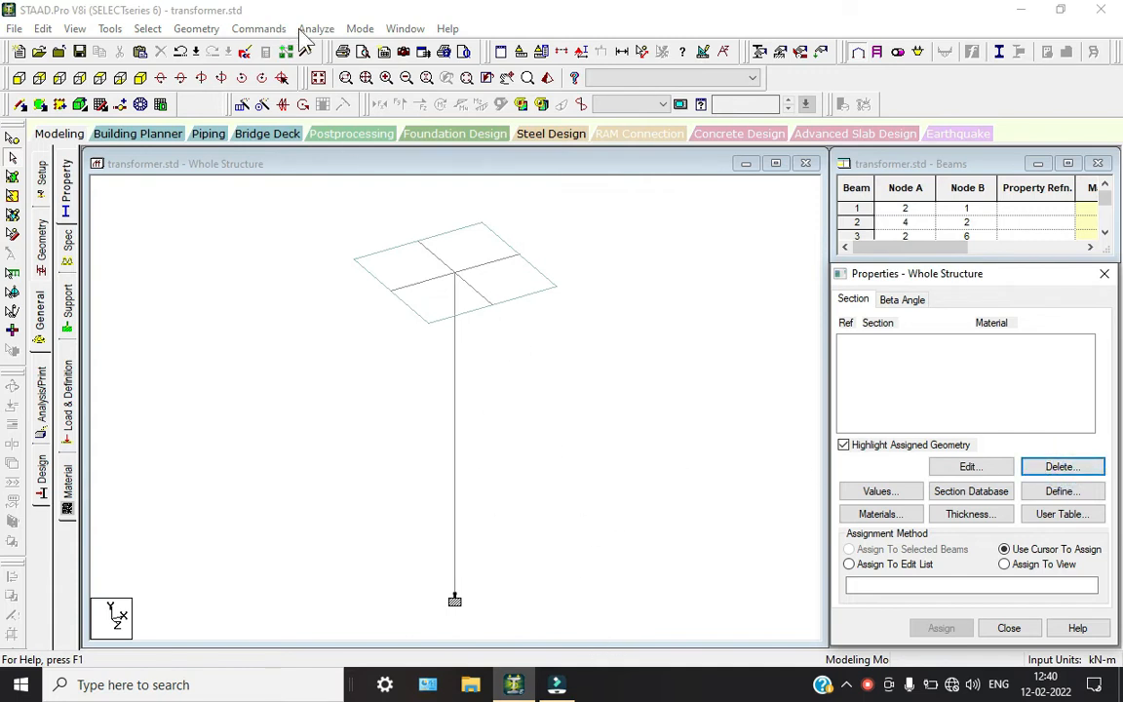
{"action": "left_click", "coordinate": [261, 28]}
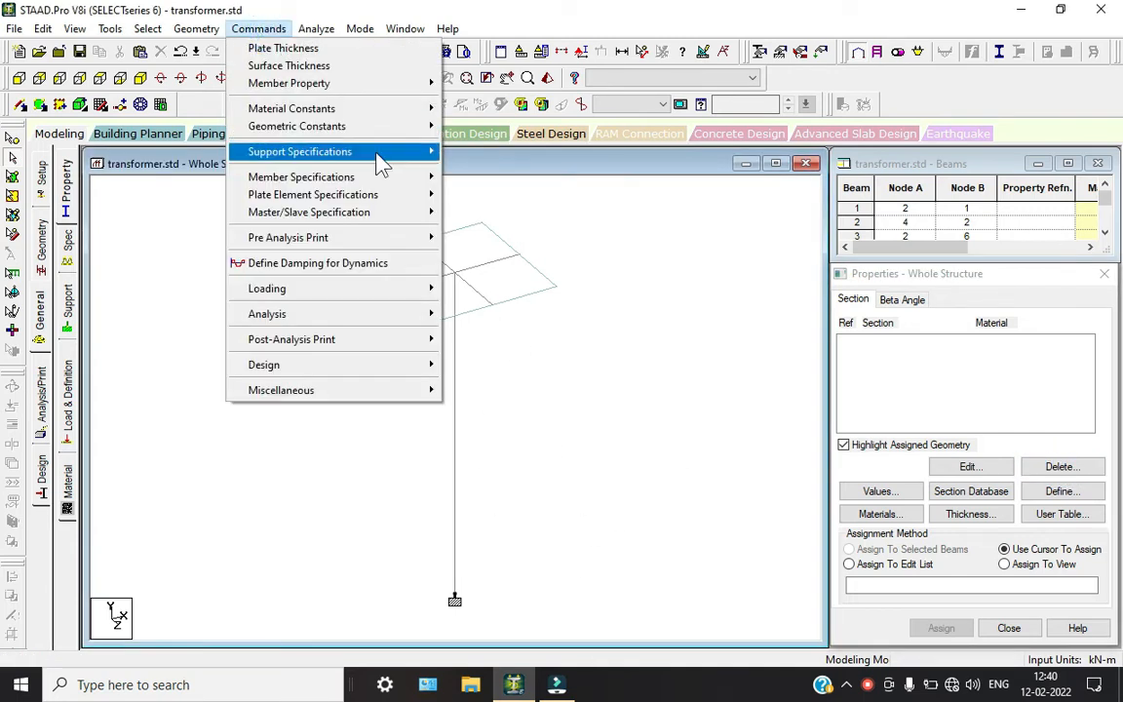
{"action": "mouse_move", "coordinate": [376, 111]}
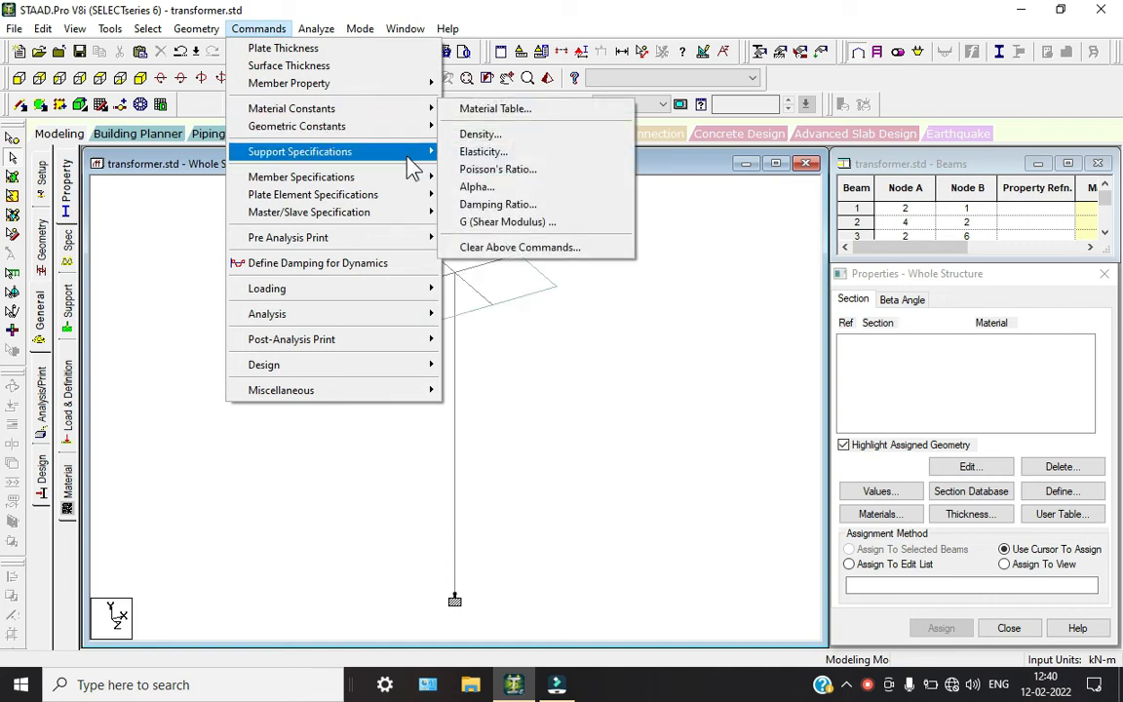
{"action": "mouse_move", "coordinate": [421, 95]}
{"action": "left_click", "coordinate": [475, 84]}
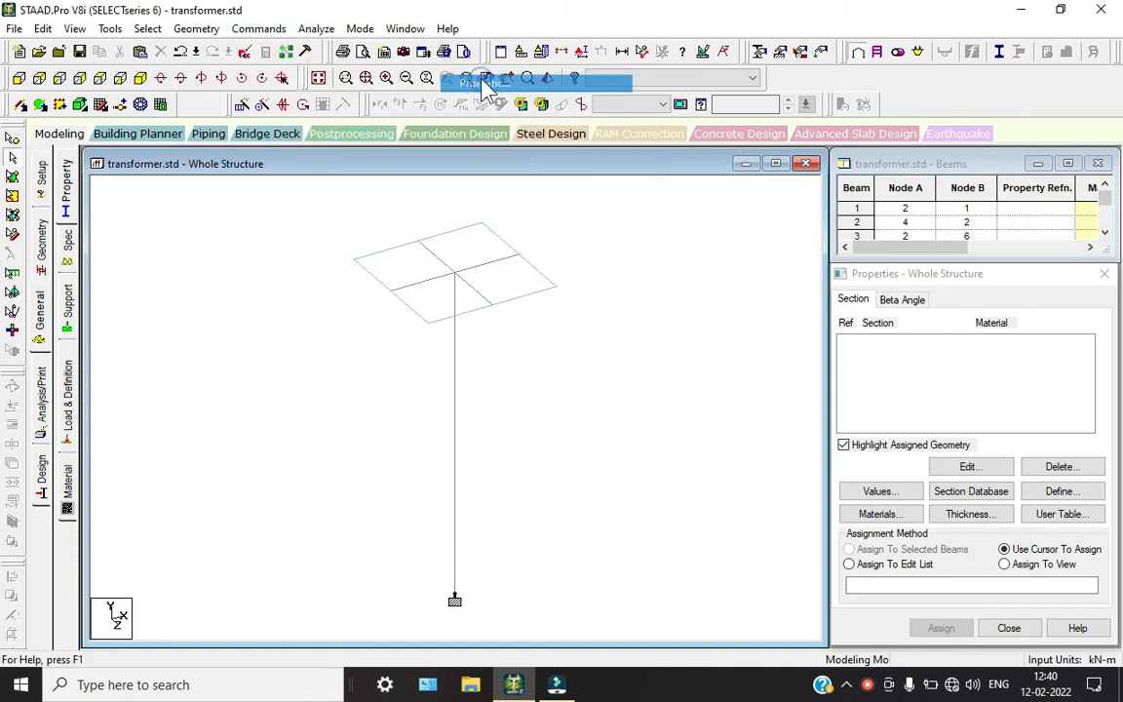
{"action": "left_click", "coordinate": [312, 203]}
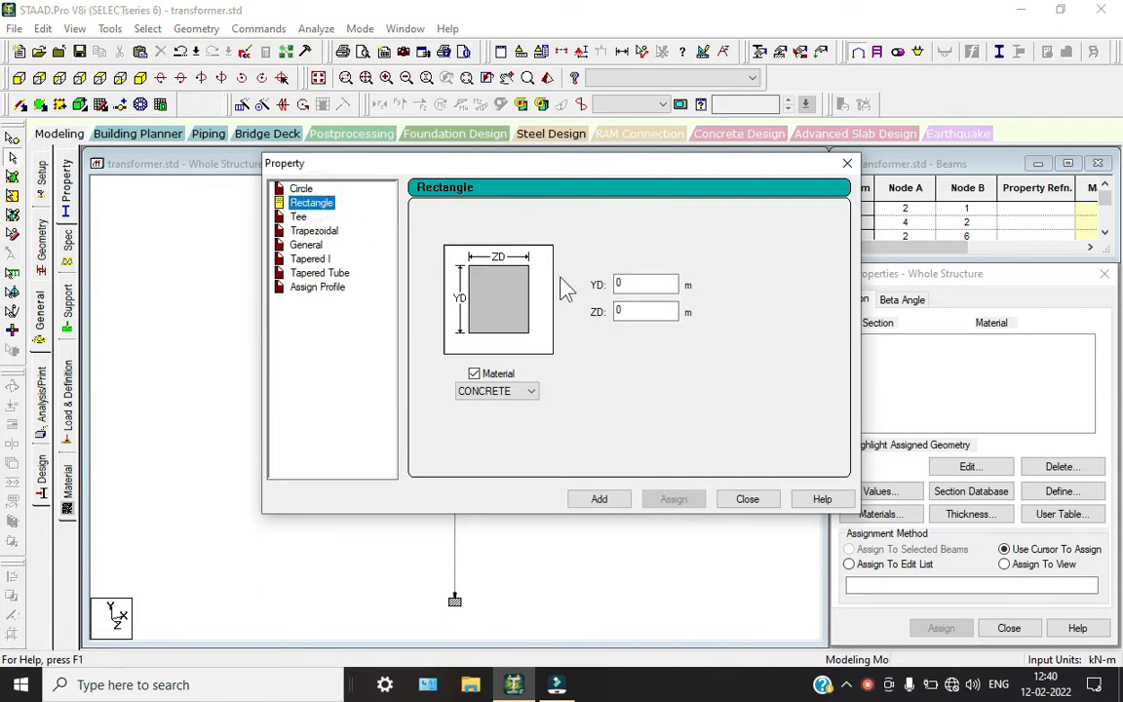
{"action": "left_click", "coordinate": [653, 284]}
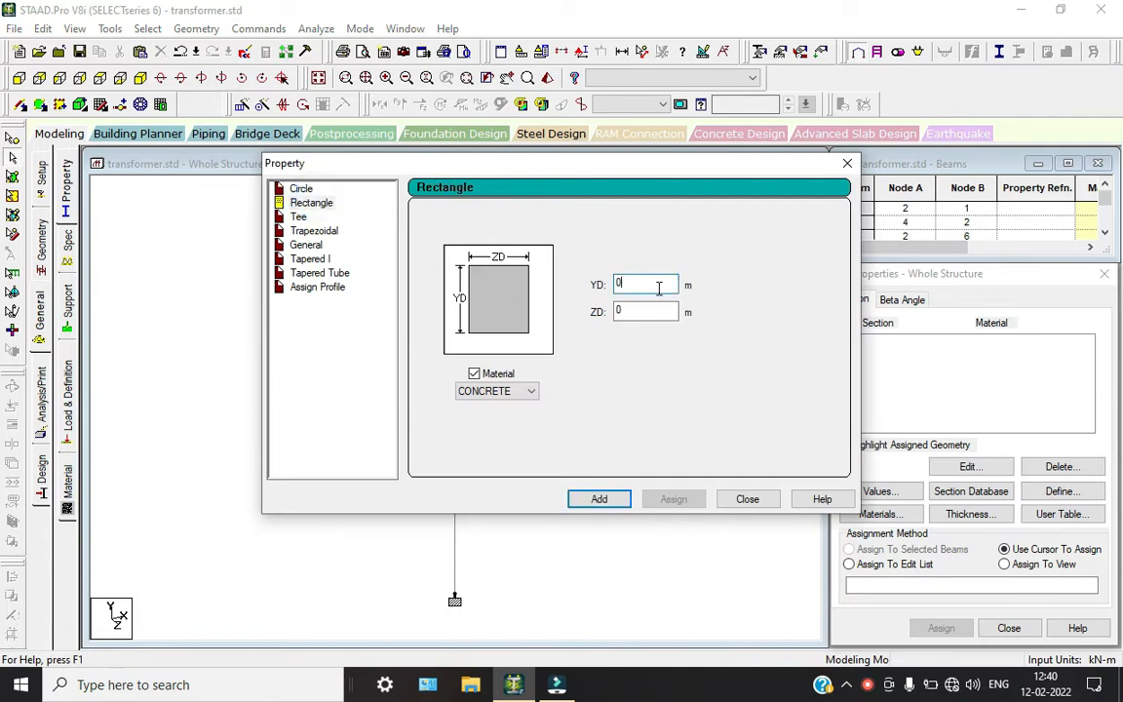
{"action": "type", "text": ".45"}
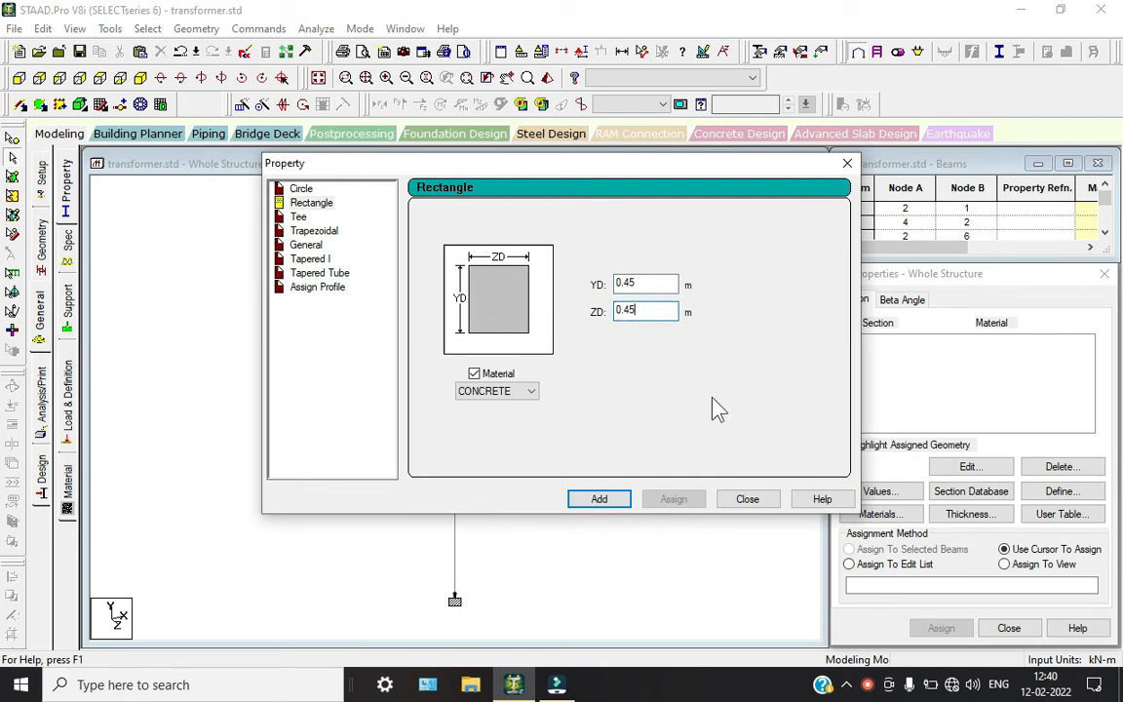
{"action": "left_click", "coordinate": [618, 513]}
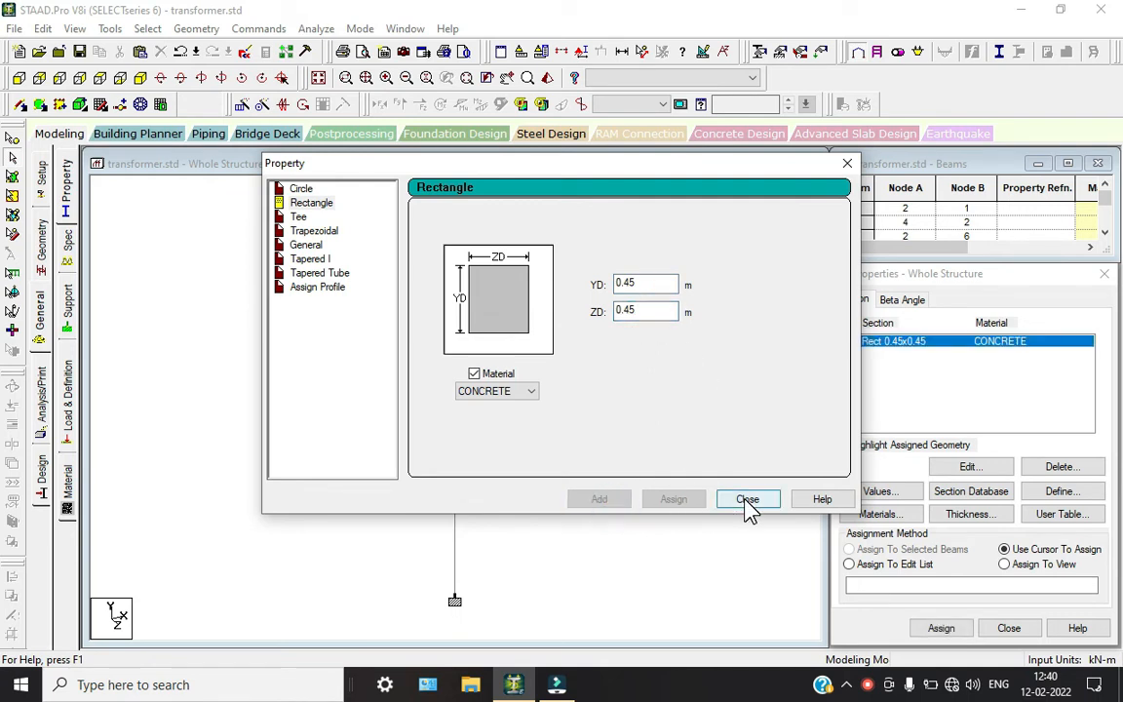
{"action": "left_click", "coordinate": [746, 501]}
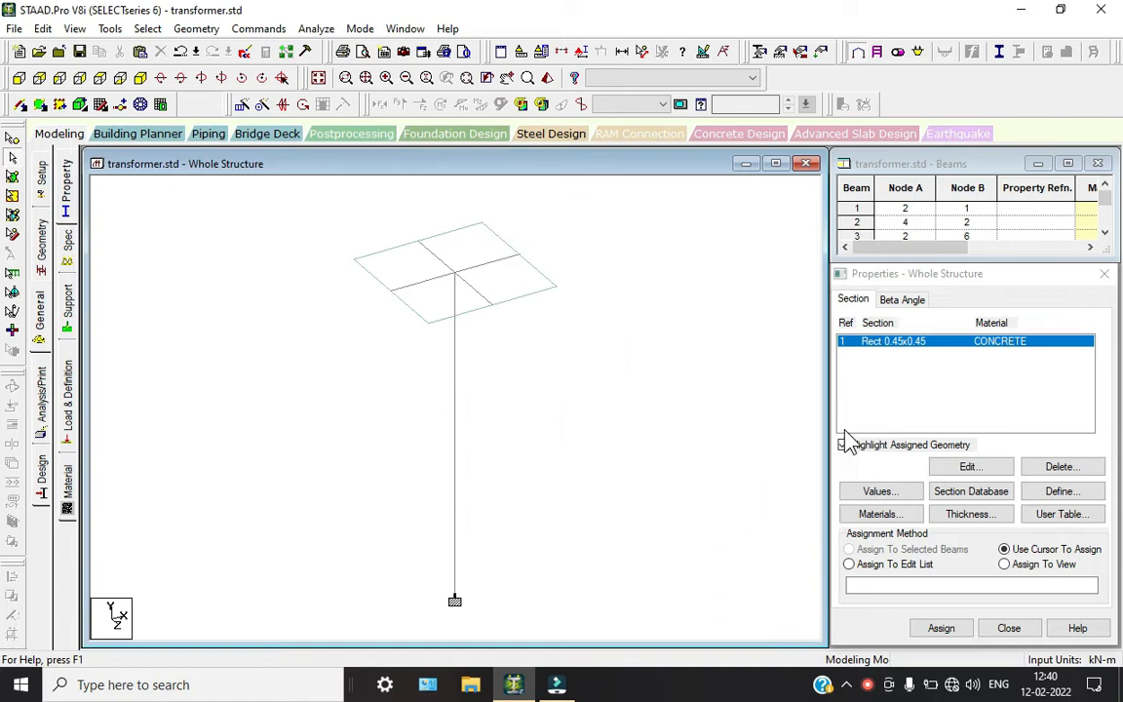
Define a second rectangular concrete section with YD 0.35 m and ZD 0.35 m.
{"action": "left_click", "coordinate": [1071, 496]}
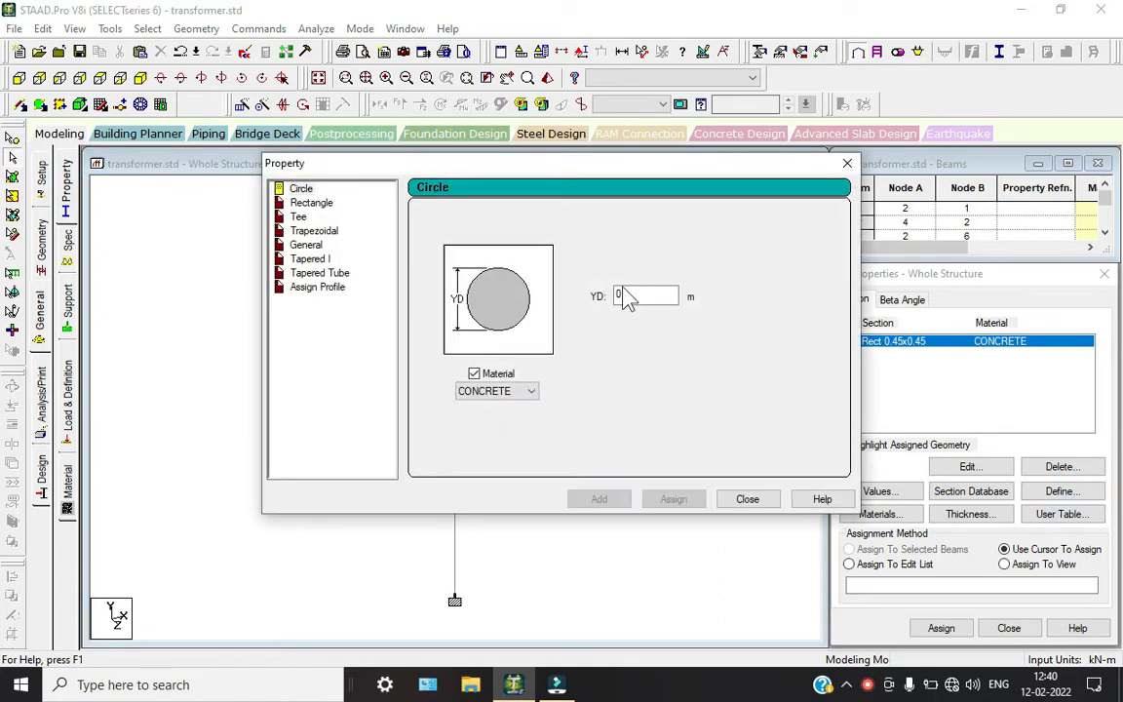
{"action": "left_click", "coordinate": [314, 204]}
{"action": "left_click", "coordinate": [638, 284]}
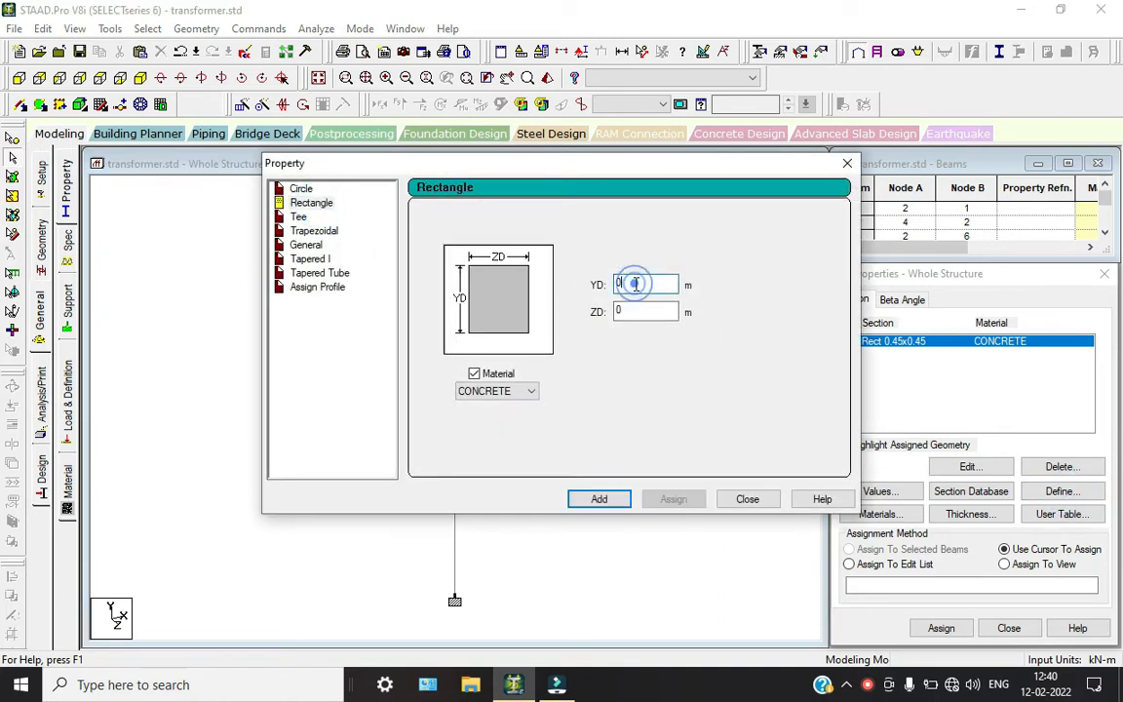
{"action": "type", "text": ".35"}
{"action": "left_click", "coordinate": [646, 311]}
{"action": "type", "text": ".35"}
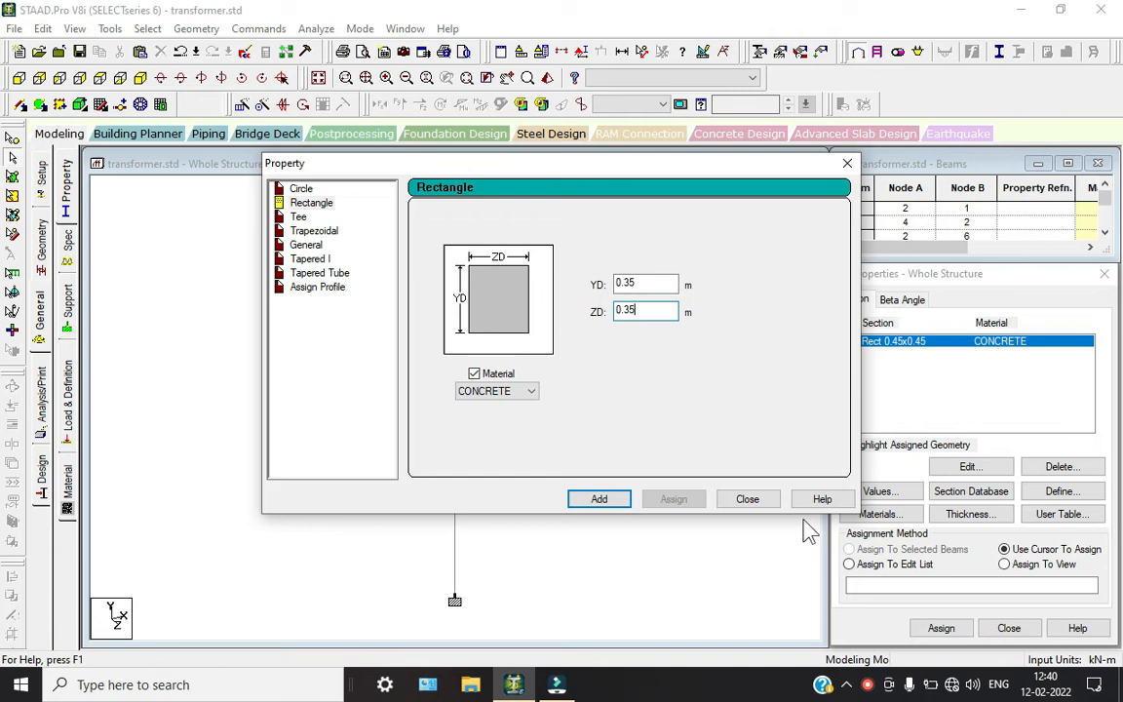
{"action": "left_click", "coordinate": [624, 503]}
{"action": "left_click", "coordinate": [766, 501]}
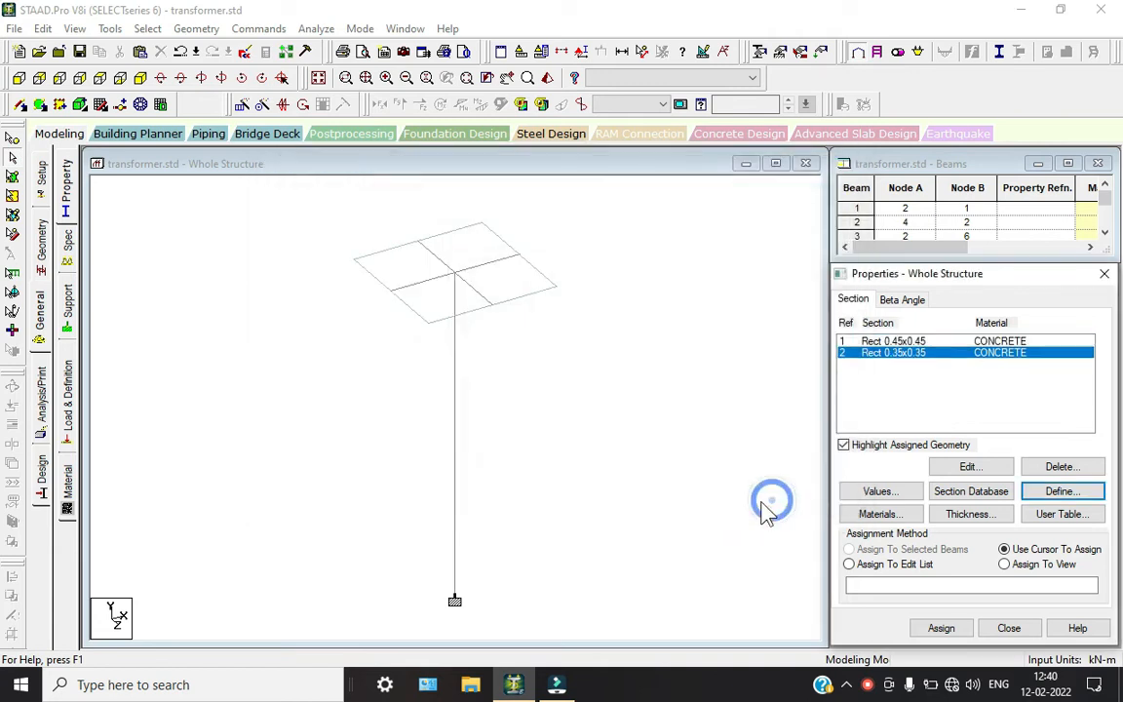
Select the beams parallel to Y, save the structure, and assign the Rect 0.45x0.45 section to the column.
{"action": "left_click", "coordinate": [897, 342]}
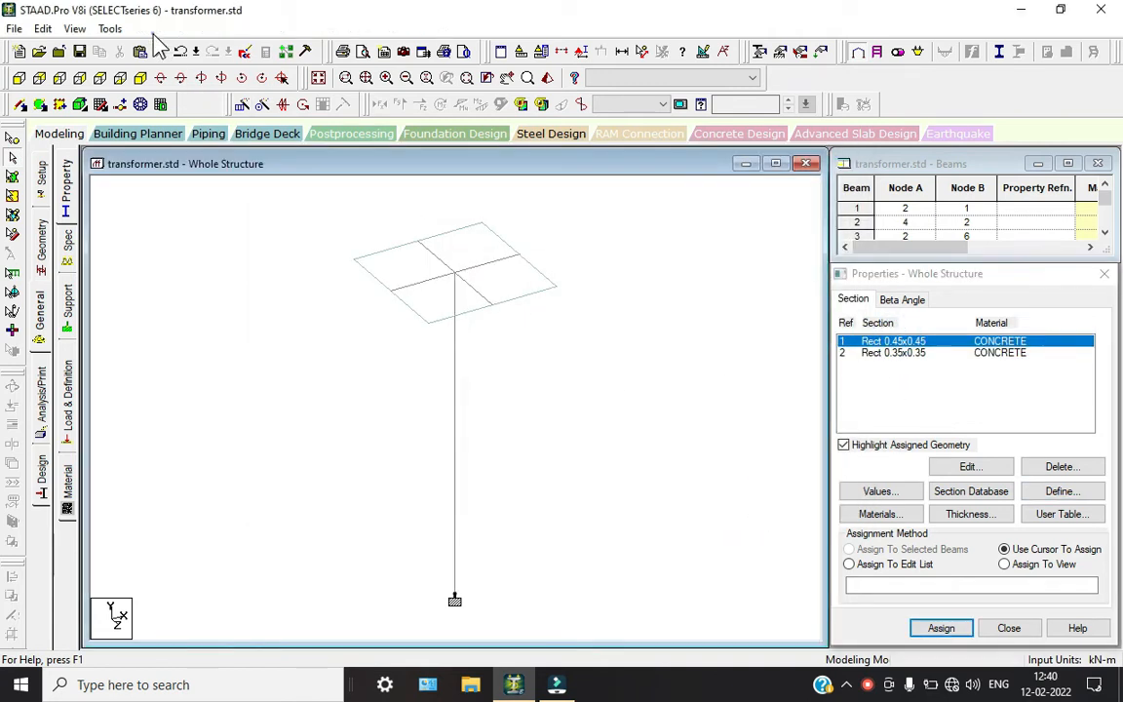
{"action": "left_click", "coordinate": [148, 29]}
{"action": "mouse_move", "coordinate": [325, 345]}
{"action": "left_click", "coordinate": [367, 361]}
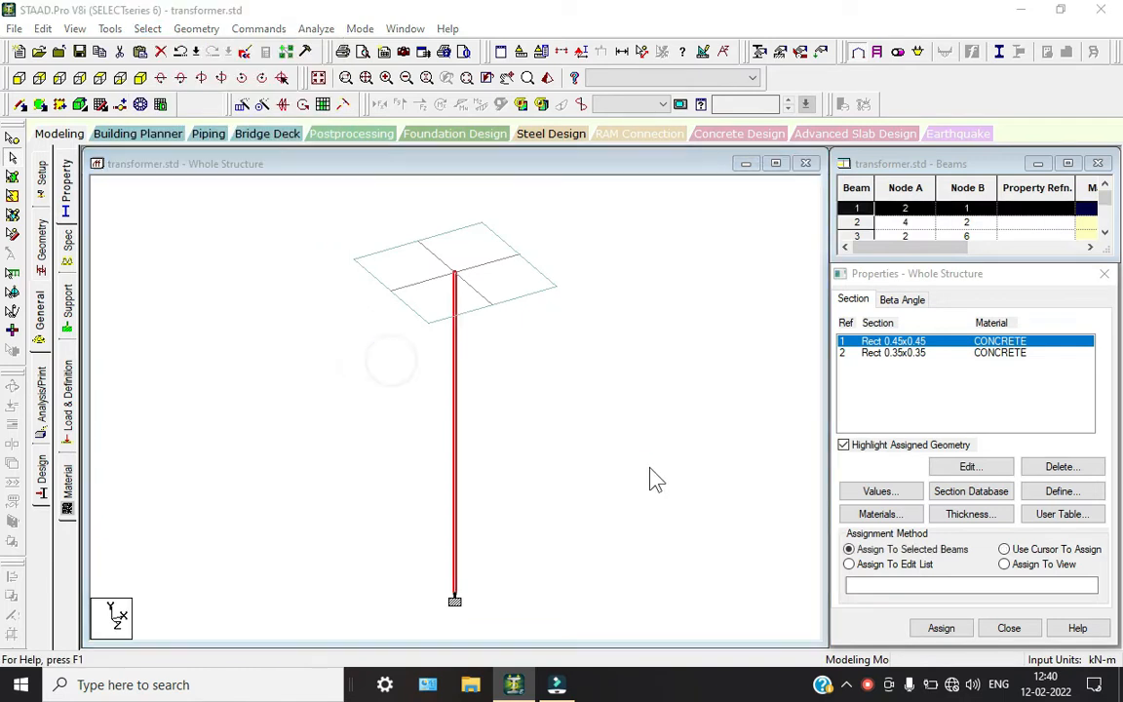
{"action": "left_click", "coordinate": [577, 384]}
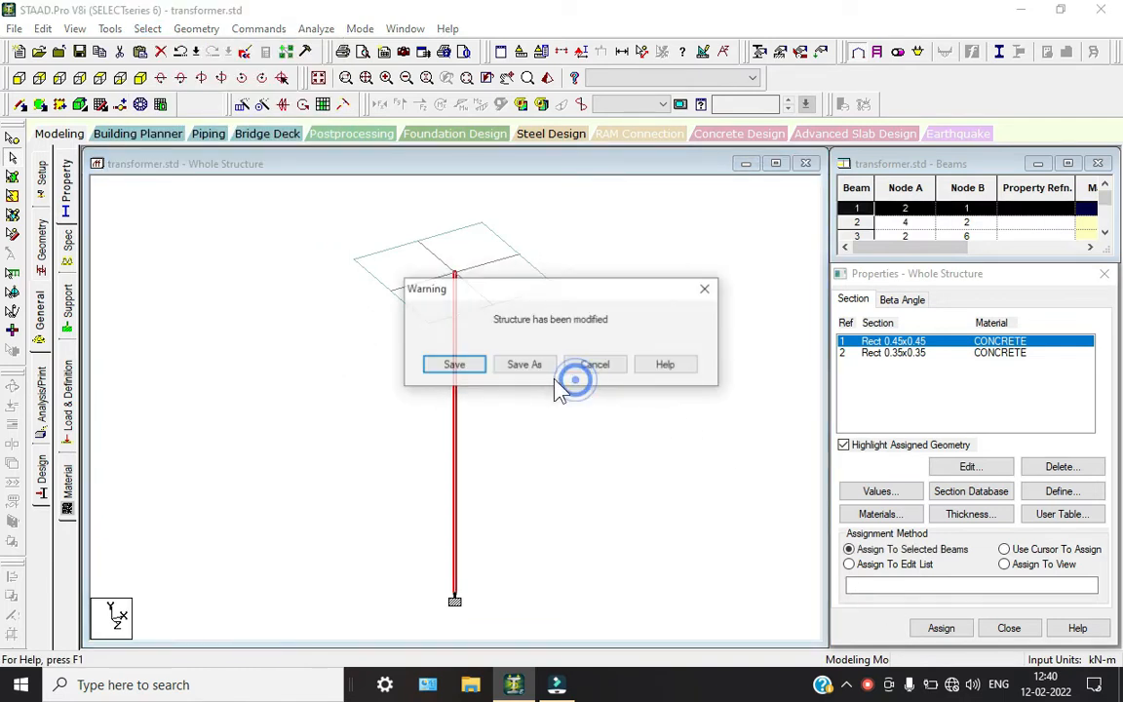
{"action": "left_click", "coordinate": [475, 367]}
{"action": "left_click", "coordinate": [930, 628]}
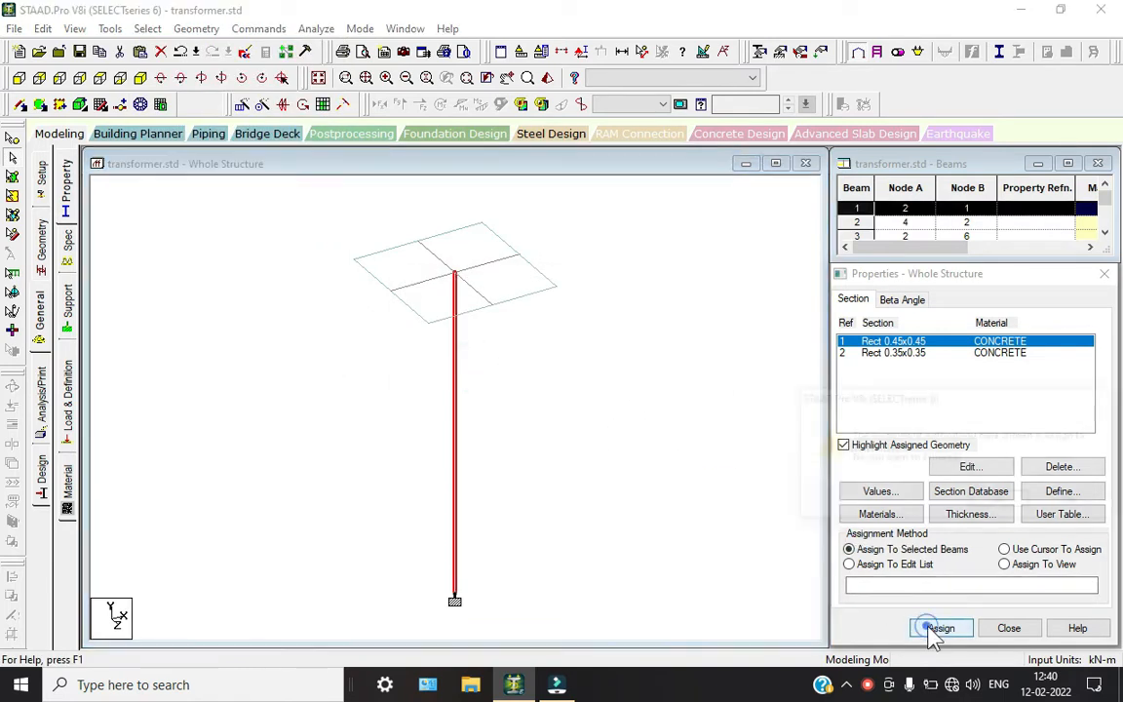
{"action": "left_click", "coordinate": [1000, 499]}
{"action": "left_click", "coordinate": [652, 431]}
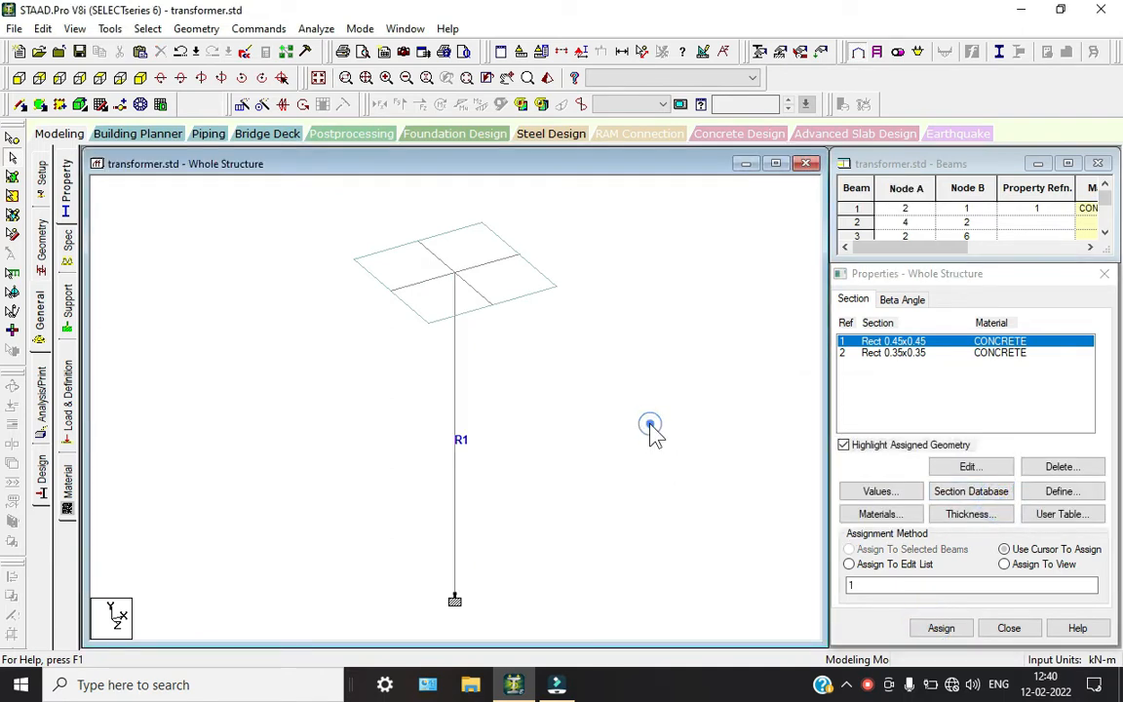
Inspect the column's section in the 3D rendered view, and close that view.
{"action": "left_click", "coordinate": [547, 77]}
{"action": "left_click_drag", "start_coordinate": [674, 514], "coordinate": [685, 406]}
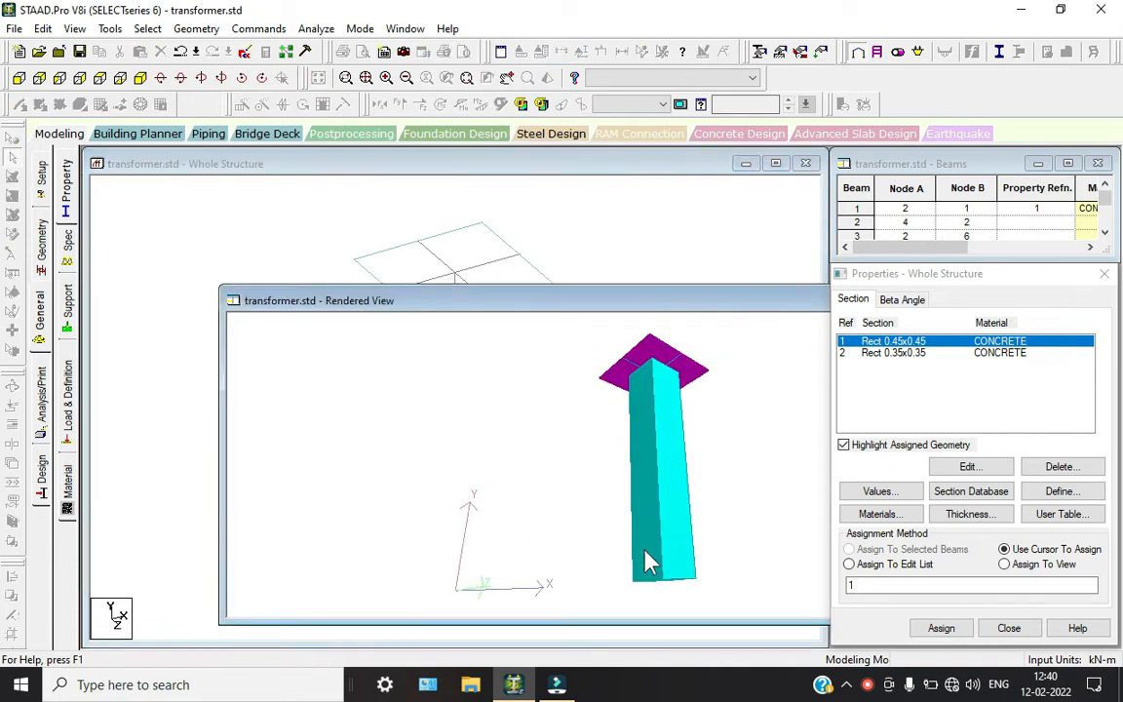
{"action": "left_click_drag", "start_coordinate": [682, 313], "coordinate": [278, 349]}
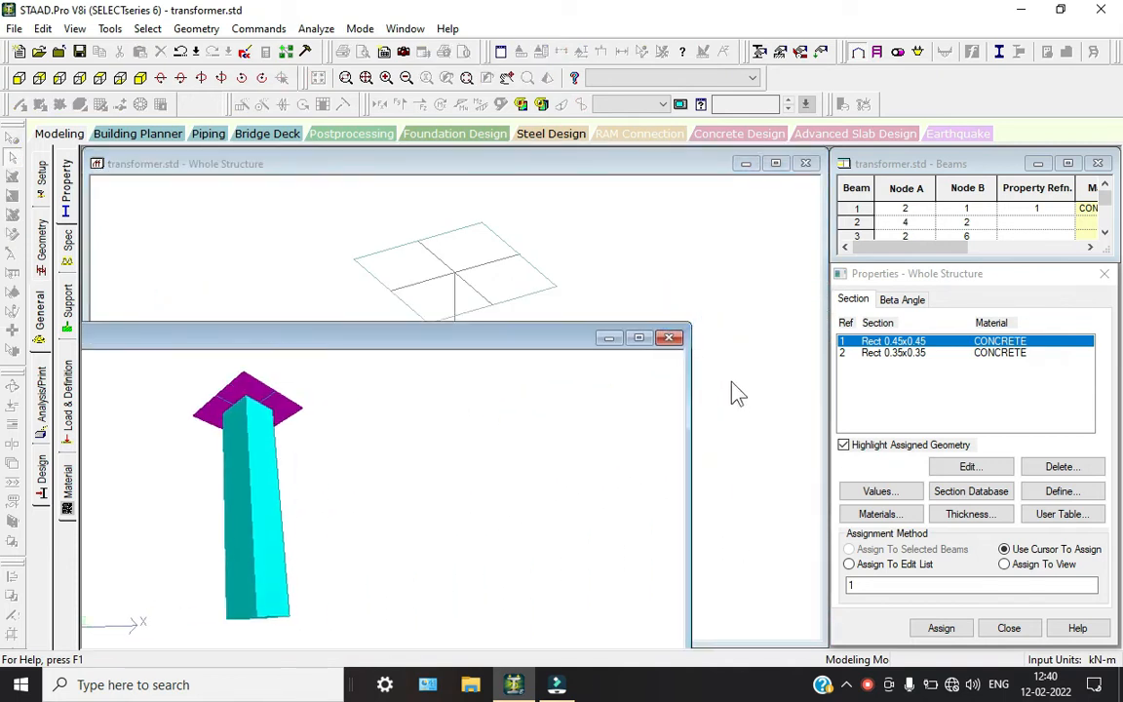
{"action": "left_click", "coordinate": [668, 339]}
Choose the Rect 0.35x0.35 section and try to select the members that have a missing property.
{"action": "left_click", "coordinate": [887, 353]}
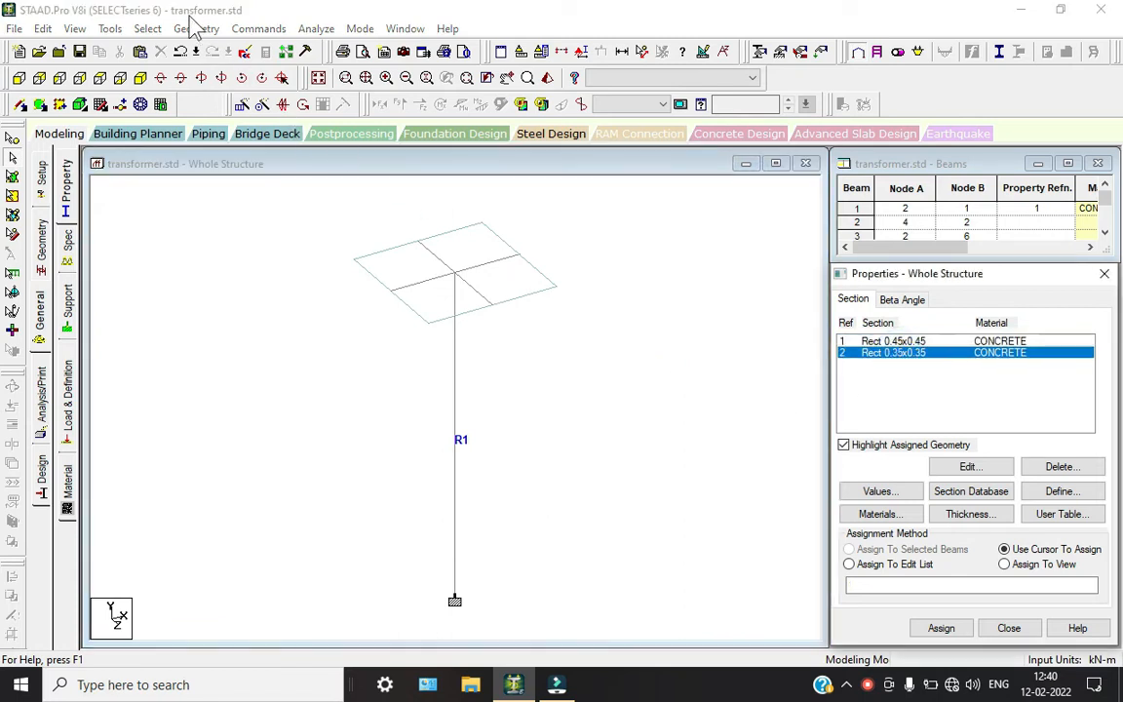
{"action": "left_click", "coordinate": [147, 28]}
{"action": "mouse_move", "coordinate": [327, 577]}
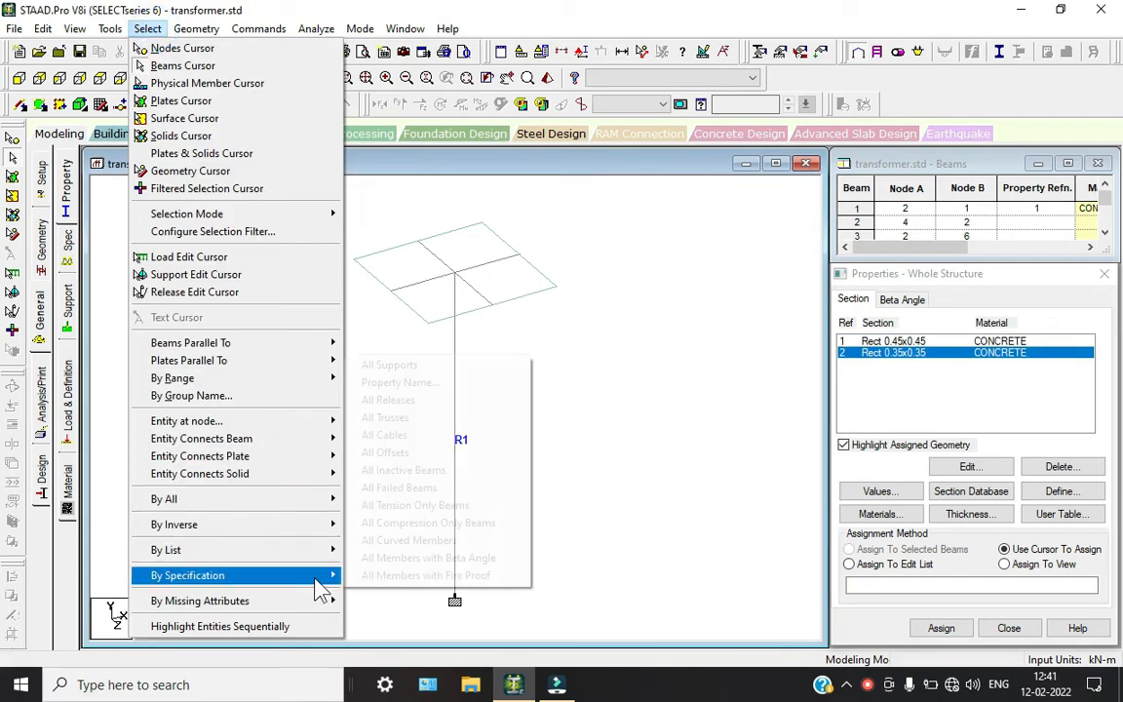
{"action": "mouse_move", "coordinate": [331, 601]}
{"action": "left_click", "coordinate": [426, 601]}
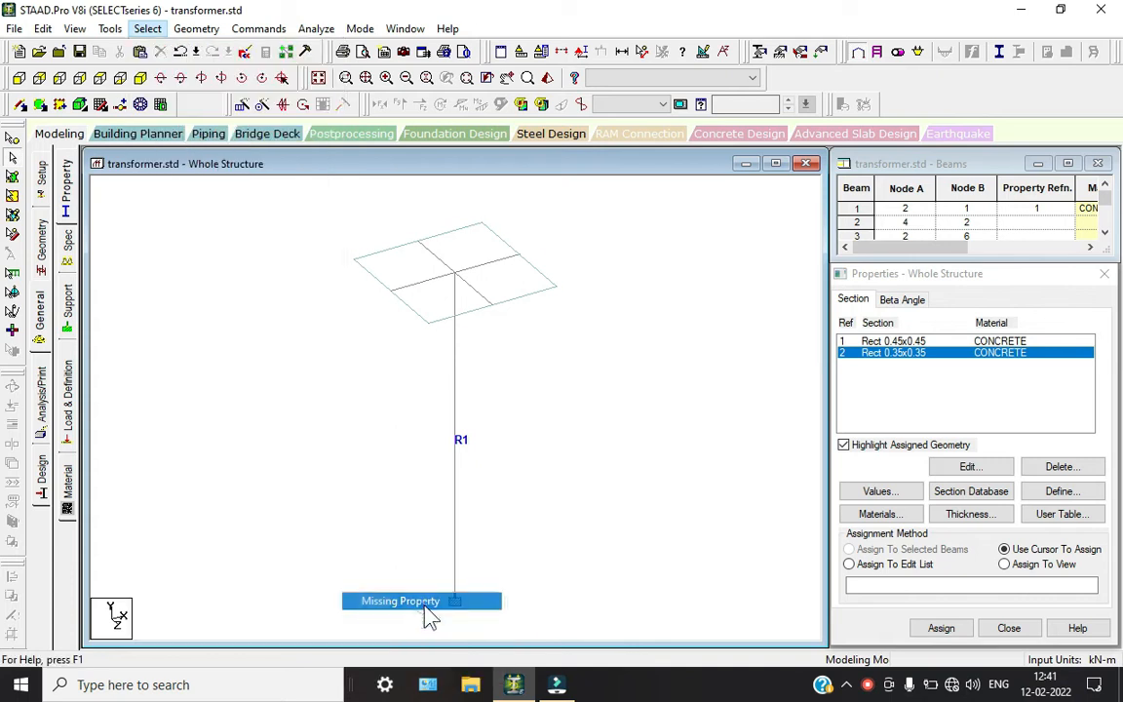
{"action": "left_click", "coordinate": [559, 382]}
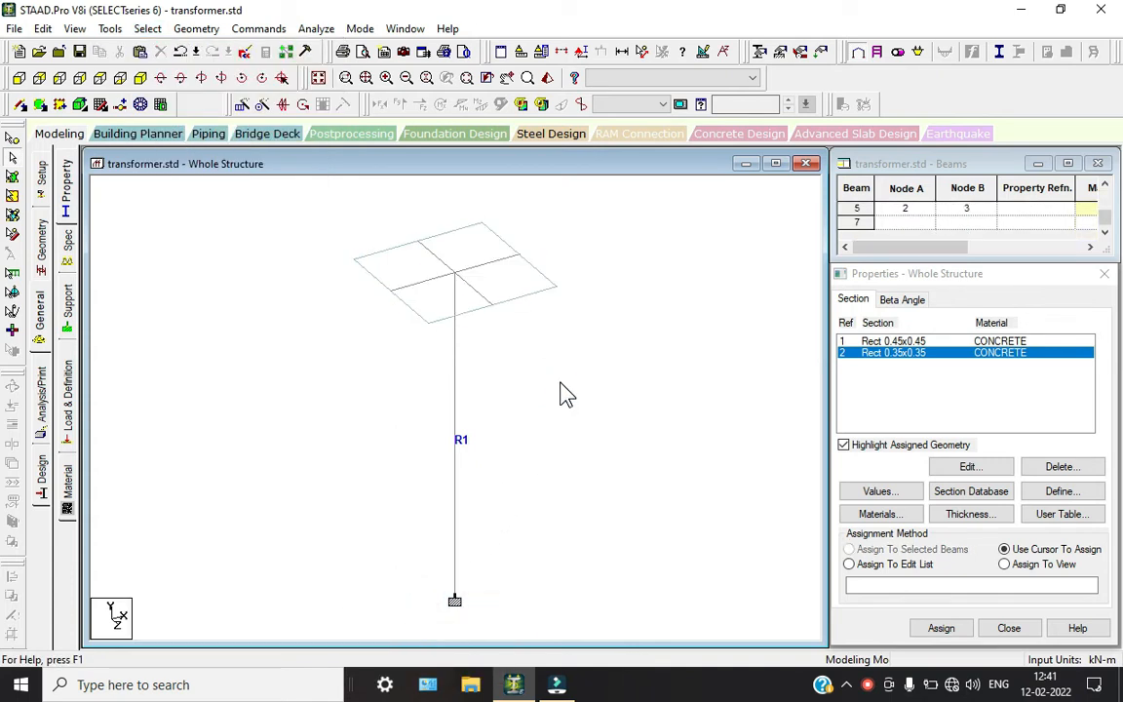
Select the beams parallel to X and those parallel to Z, and assign the Rect 0.35x0.35 section to these four arms.
{"action": "left_click", "coordinate": [147, 28]}
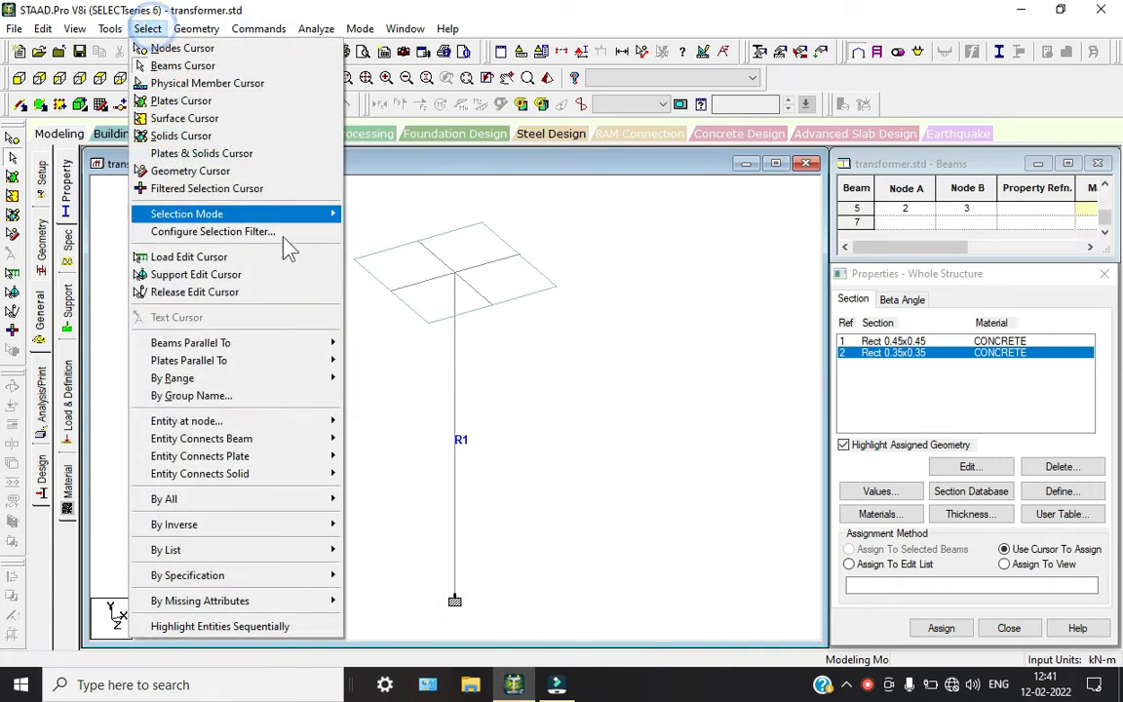
{"action": "left_click", "coordinate": [275, 340]}
{"action": "left_click", "coordinate": [363, 344]}
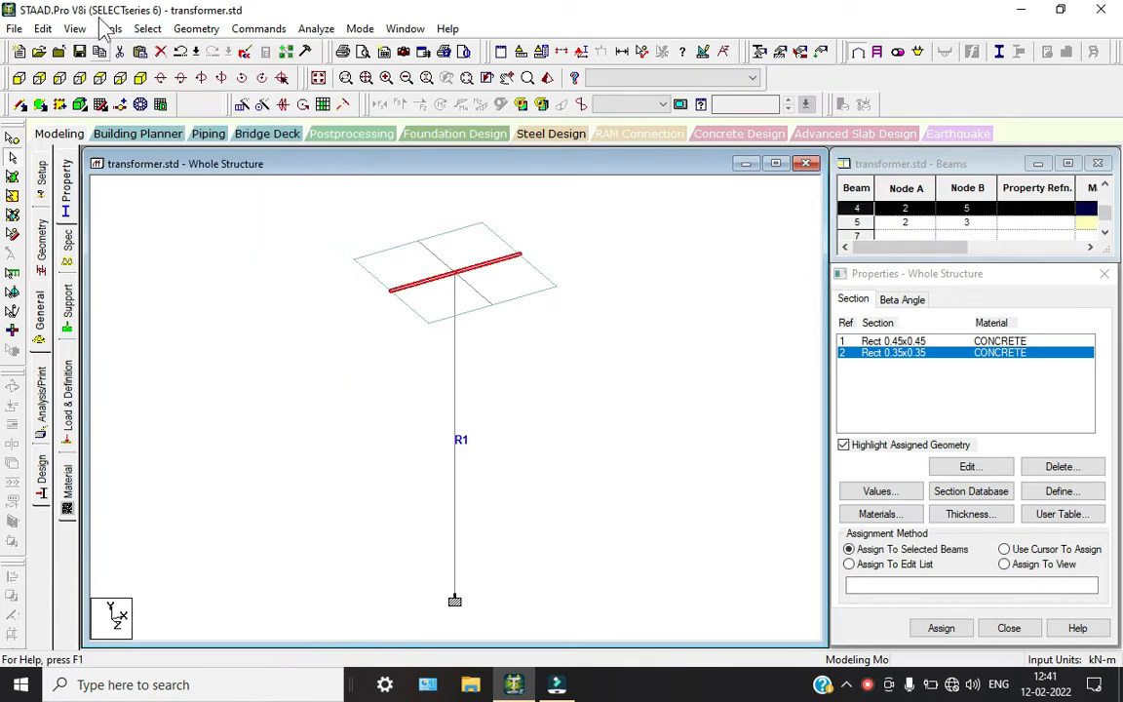
{"action": "left_click", "coordinate": [110, 28]}
{"action": "left_click", "coordinate": [147, 28]}
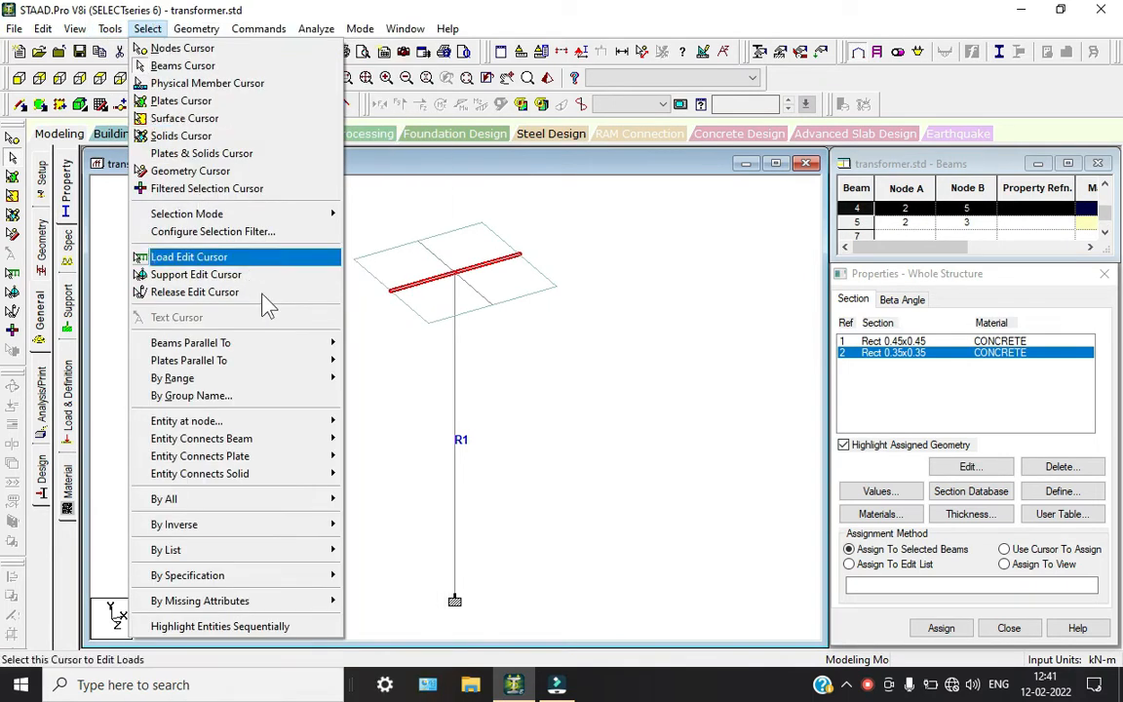
{"action": "left_click", "coordinate": [297, 341]}
{"action": "left_click", "coordinate": [378, 377]}
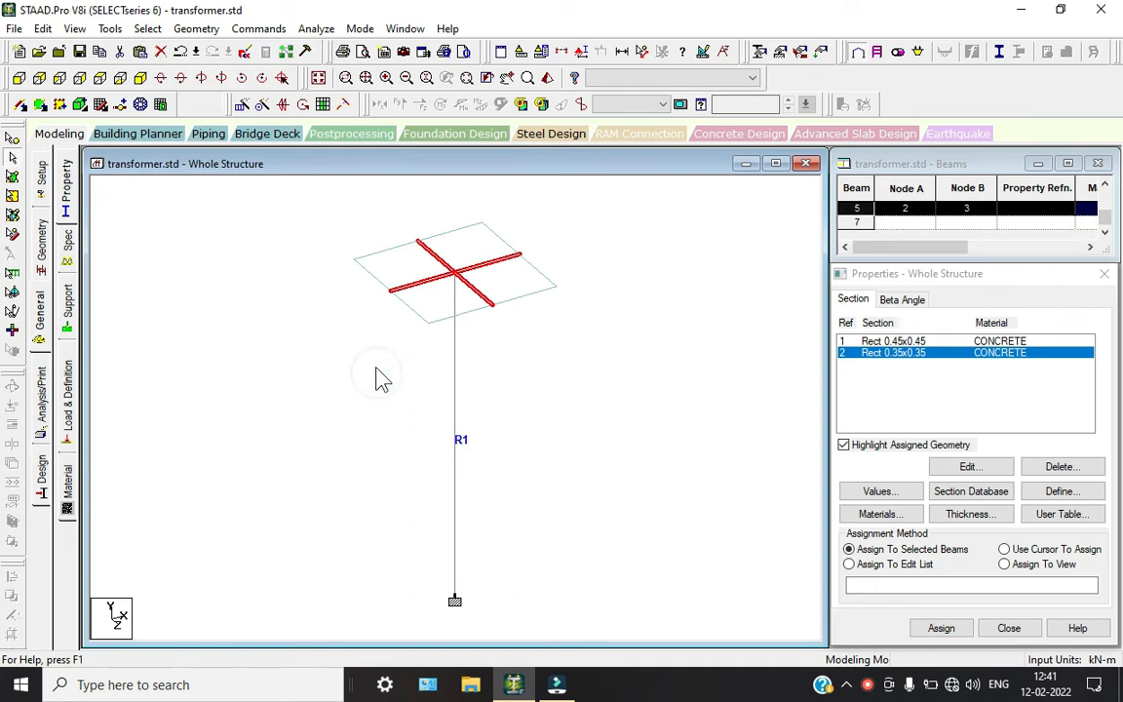
{"action": "left_click", "coordinate": [941, 627]}
{"action": "left_click", "coordinate": [1000, 503]}
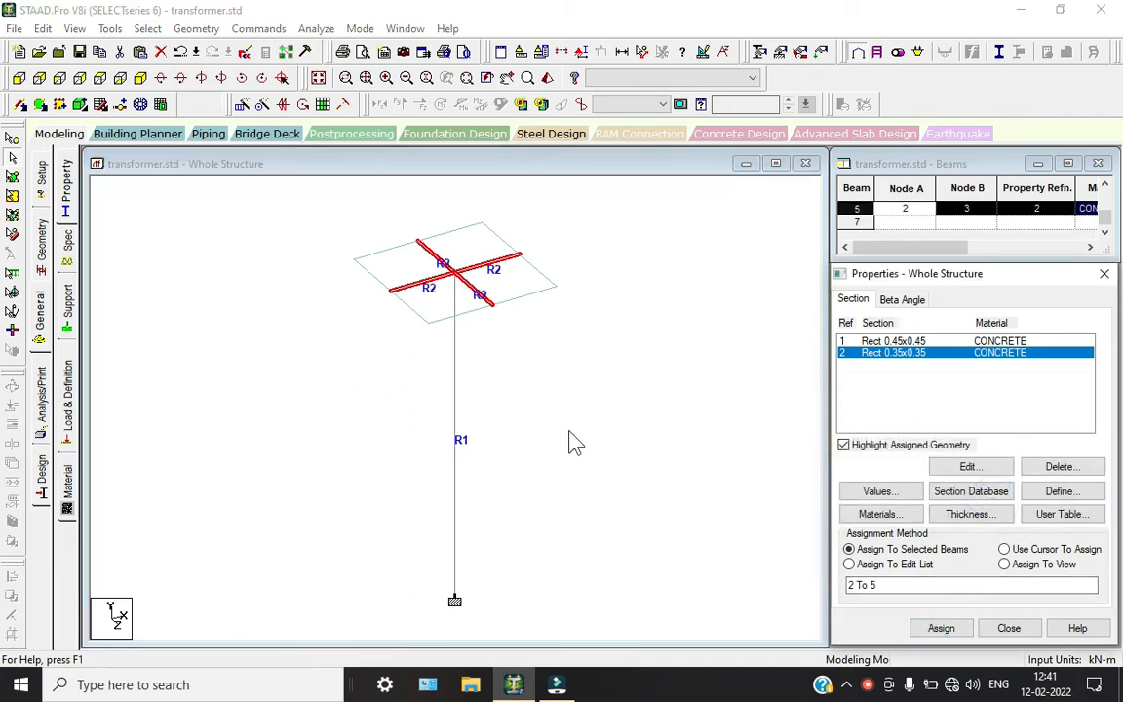
Define a concrete plate thickness of 0.3 m at all four nodes and assign it to the top plate through the view.
{"action": "left_click", "coordinate": [970, 514]}
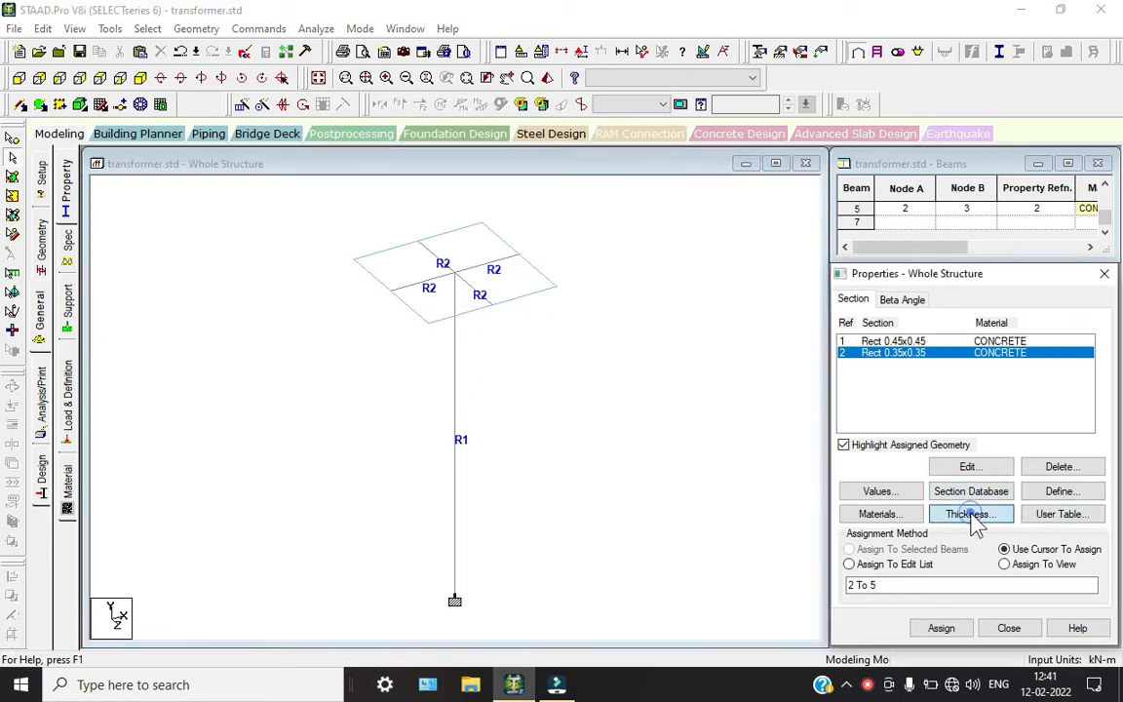
{"action": "left_click", "coordinate": [715, 271]}
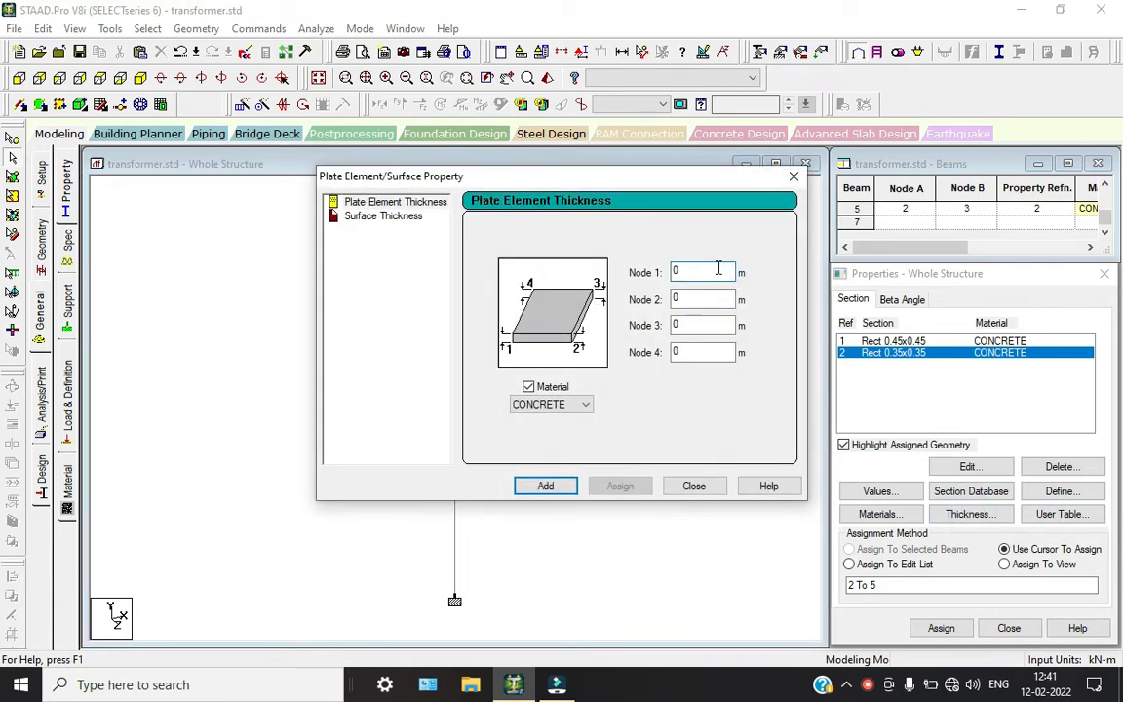
{"action": "left_click", "coordinate": [552, 486]}
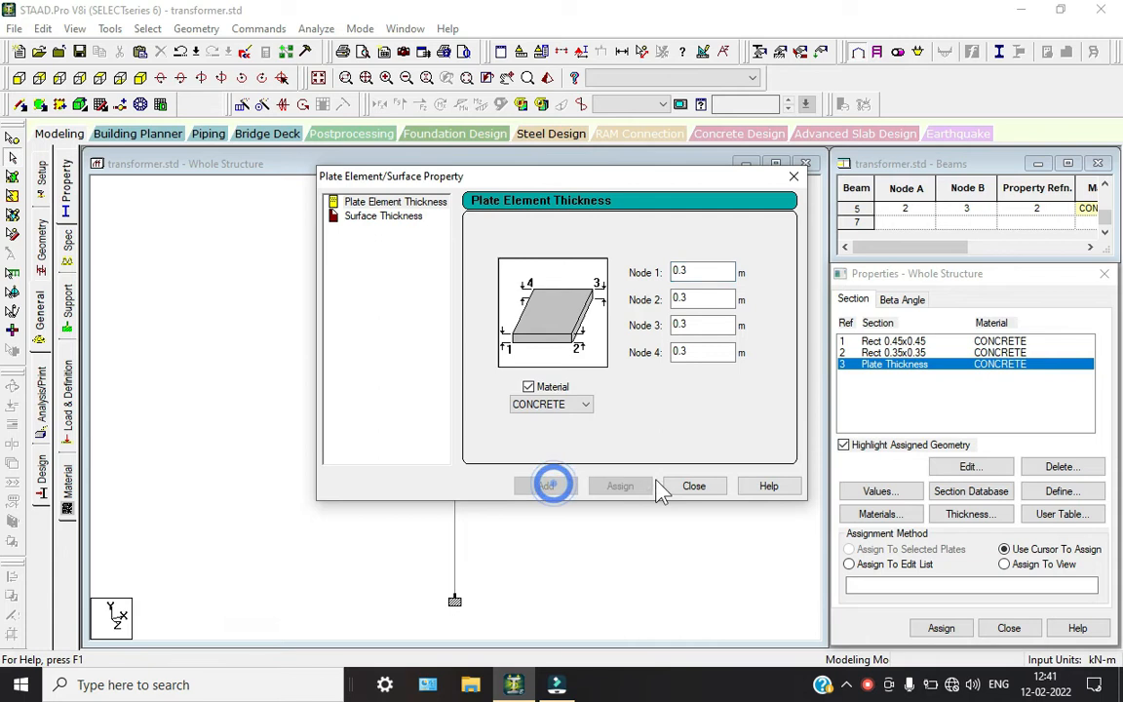
{"action": "left_click", "coordinate": [698, 487]}
{"action": "left_click", "coordinate": [1006, 563]}
{"action": "left_click", "coordinate": [941, 628]}
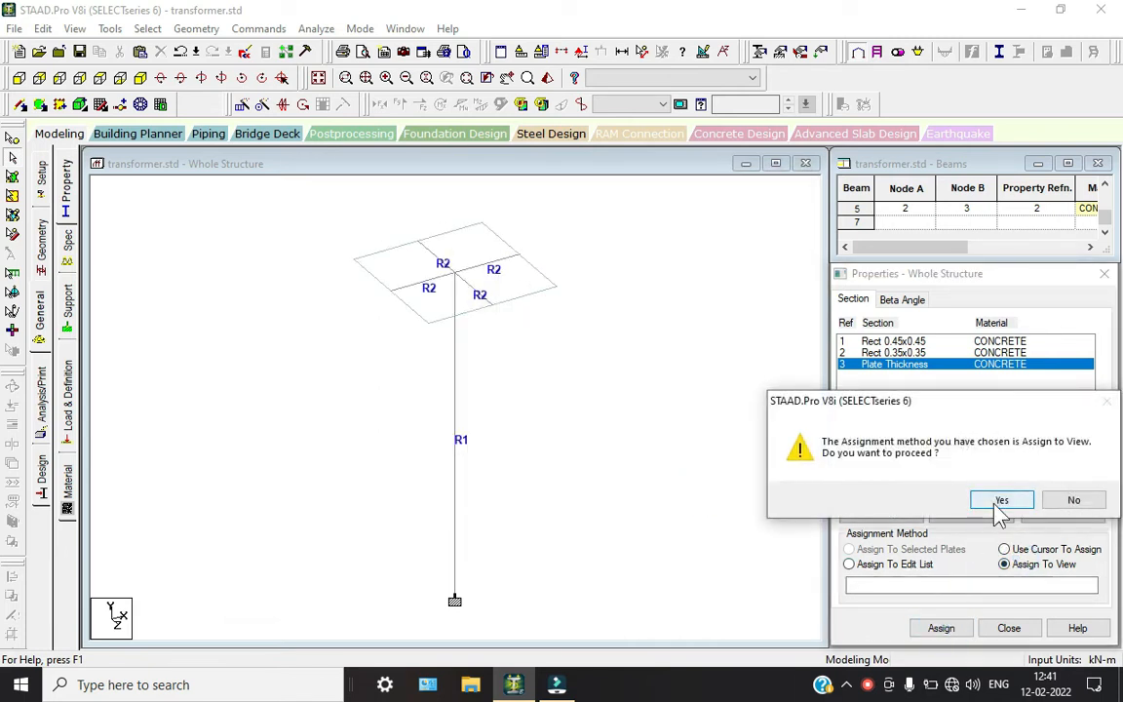
{"action": "left_click", "coordinate": [1001, 499]}
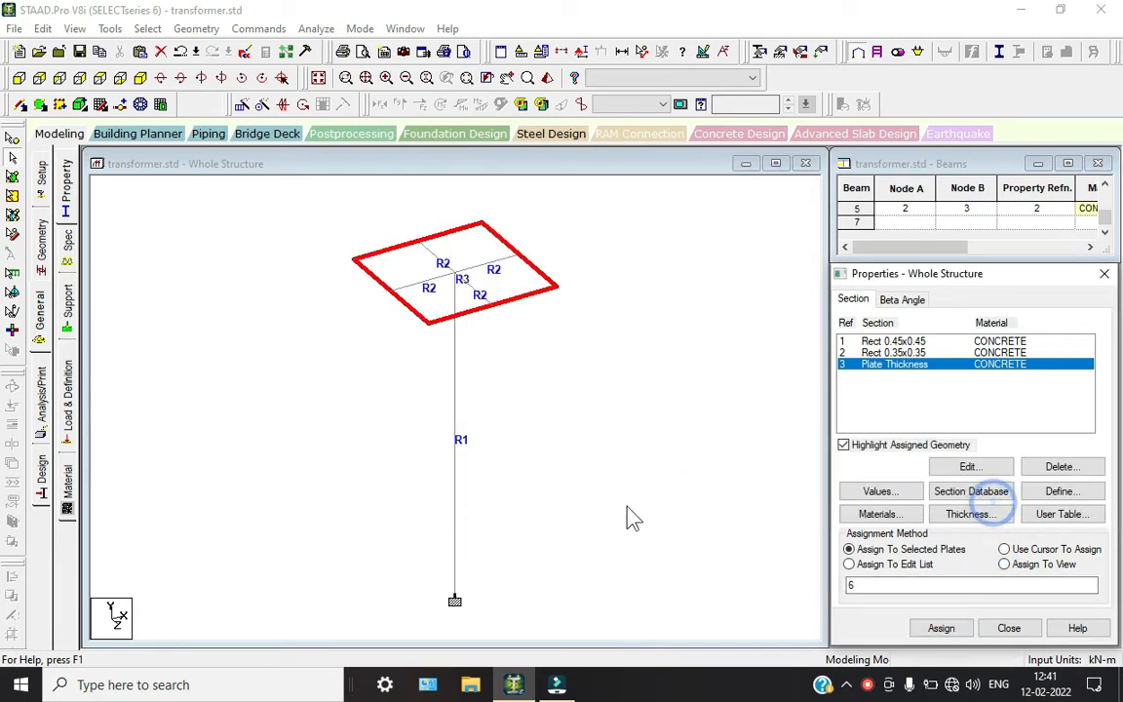
Inspect the column, arms and top plate in an enlarged 3D rendered view.
{"action": "left_click", "coordinate": [544, 79]}
{"action": "scroll", "coordinate": [687, 419], "scroll_direction": "up", "scroll_amount": 5}
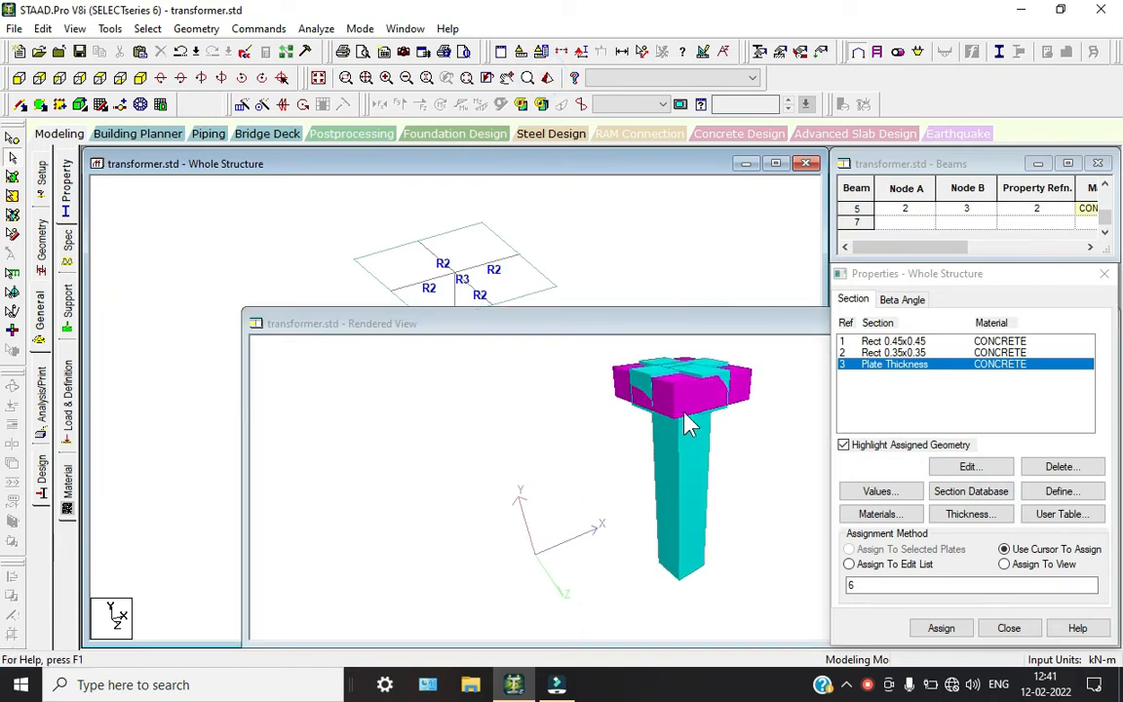
{"action": "left_click_drag", "start_coordinate": [687, 421], "coordinate": [543, 403]}
{"action": "left_click_drag", "start_coordinate": [624, 329], "coordinate": [644, 239]}
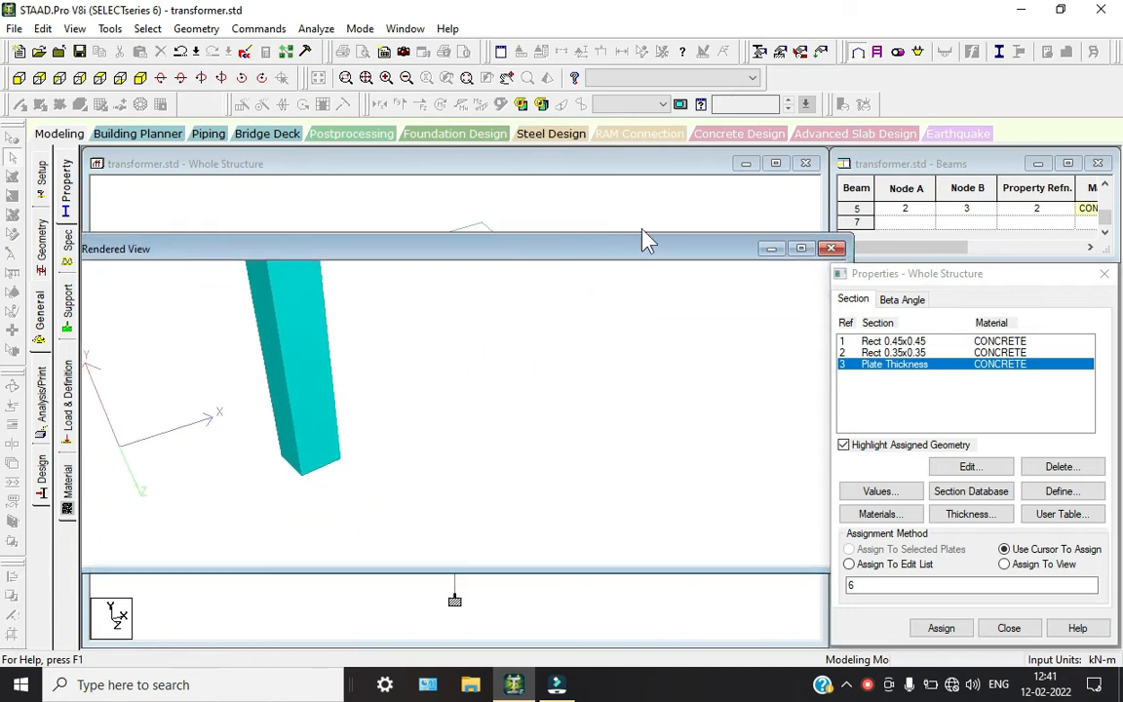
{"action": "left_click", "coordinate": [800, 249]}
{"action": "left_click_drag", "start_coordinate": [461, 330], "coordinate": [488, 321]}
{"action": "left_click_drag", "start_coordinate": [448, 445], "coordinate": [351, 405]}
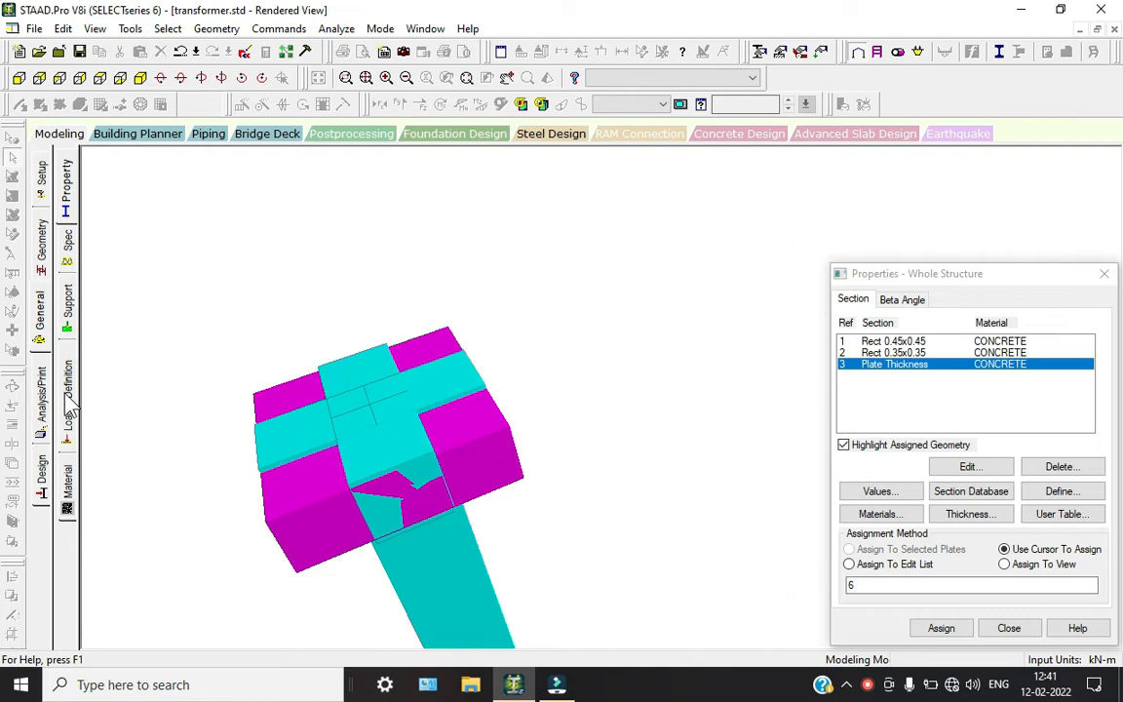
Add primary load case 1 with loading type Dead and the title DL.
{"action": "left_click", "coordinate": [67, 402]}
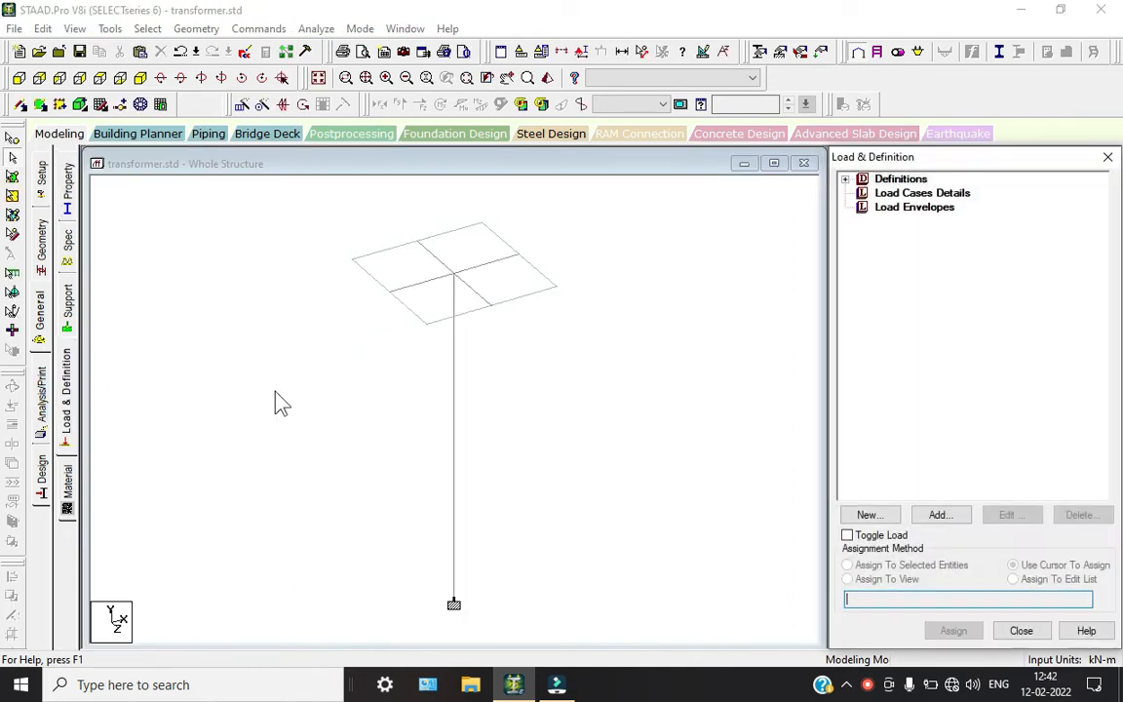
{"action": "left_click", "coordinate": [846, 180]}
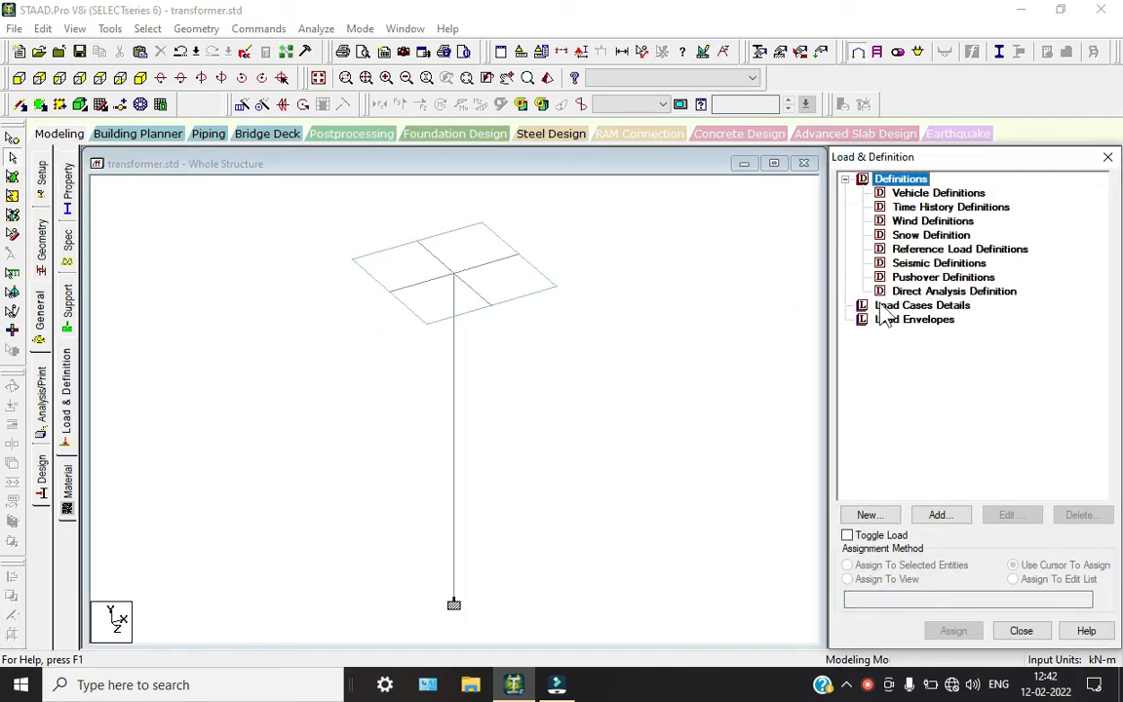
{"action": "left_click", "coordinate": [901, 307]}
{"action": "left_click", "coordinate": [965, 514]}
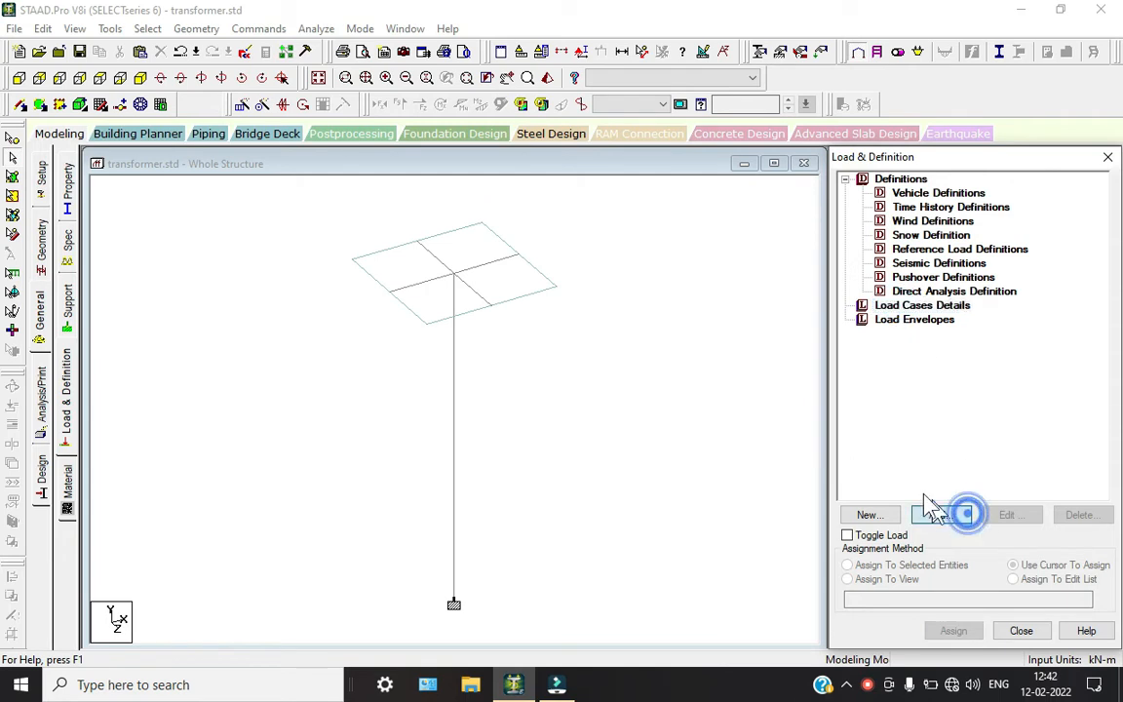
{"action": "left_click", "coordinate": [648, 243]}
{"action": "left_click", "coordinate": [640, 257]}
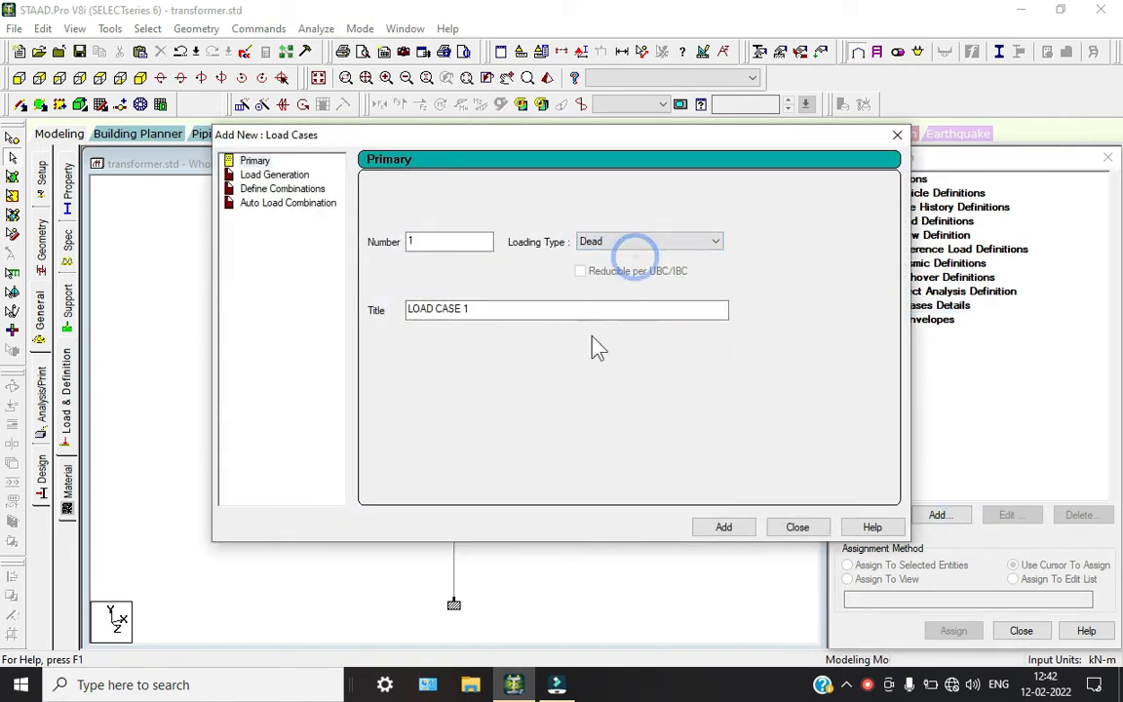
{"action": "left_click_drag", "start_coordinate": [540, 308], "coordinate": [307, 308]}
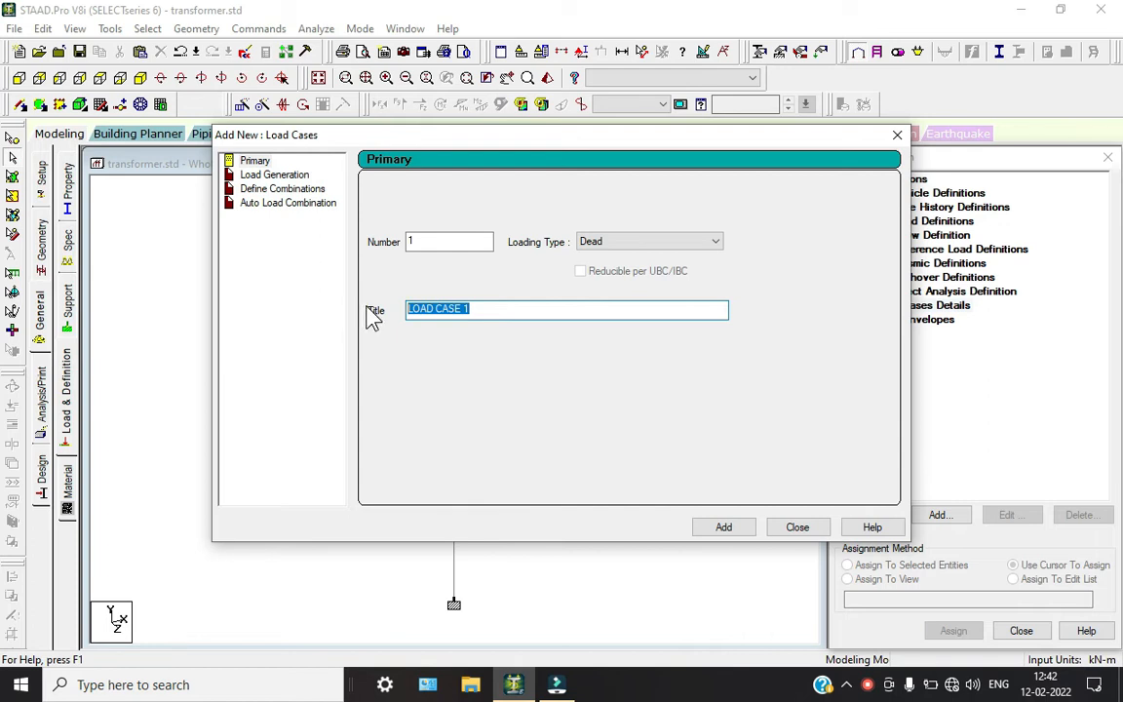
{"action": "type", "text": "D"}
{"action": "left_click", "coordinate": [722, 528]}
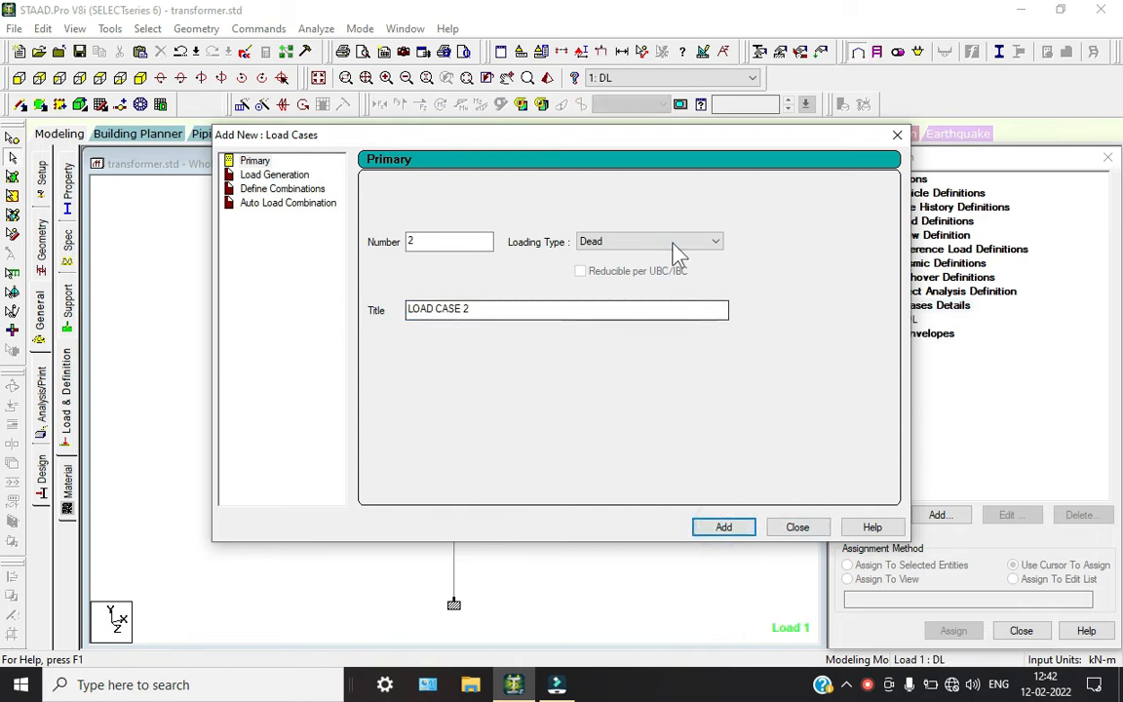
Add two primary load cases of loading type Wind, titled W X and W Z.
{"action": "left_click", "coordinate": [666, 243]}
{"action": "left_click", "coordinate": [615, 295]}
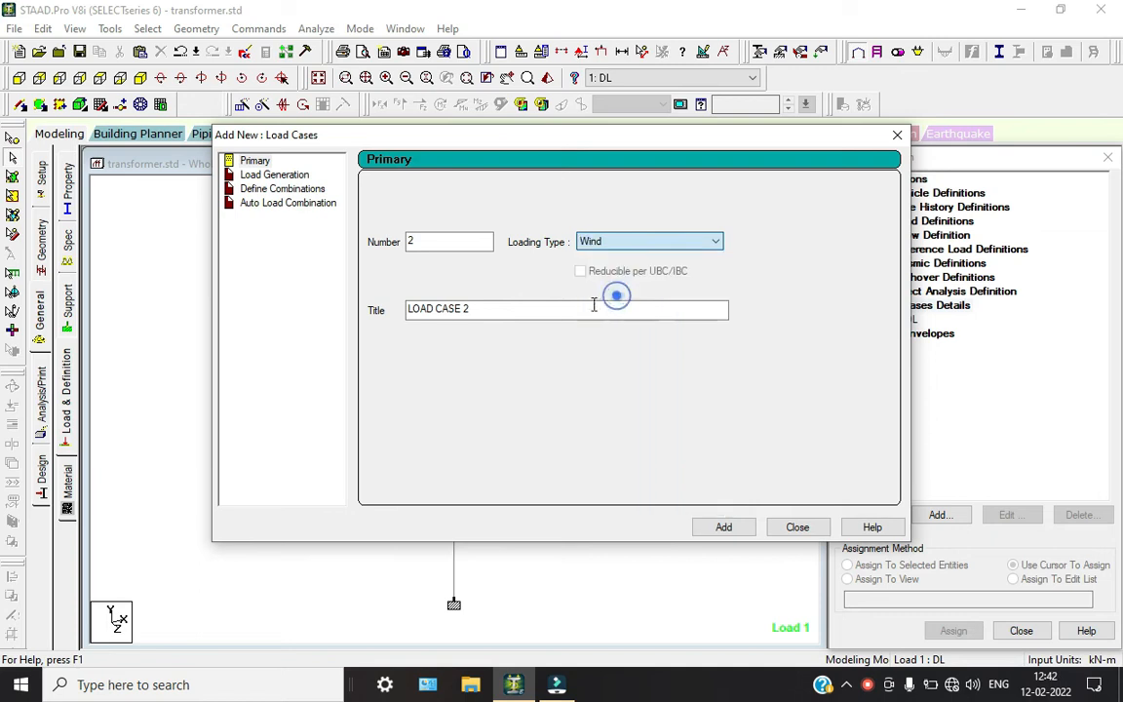
{"action": "double_click", "coordinate": [518, 308]}
{"action": "type", "text": "W"}
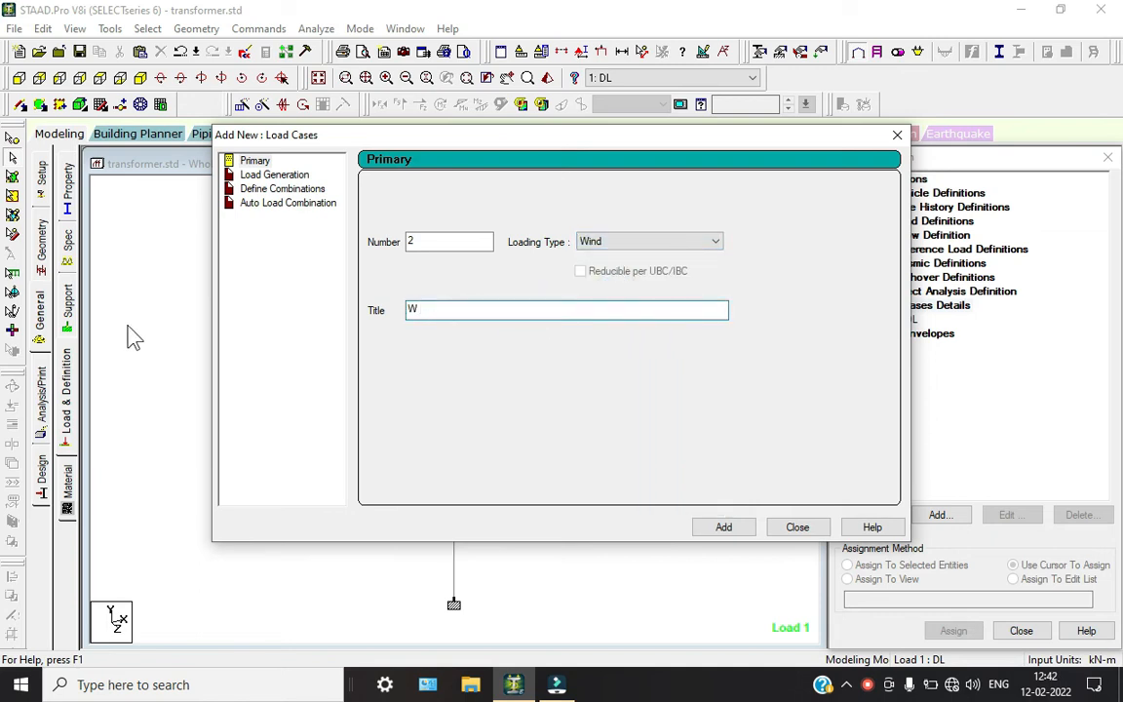
{"action": "left_click", "coordinate": [723, 526]}
{"action": "double_click", "coordinate": [523, 313]}
{"action": "type", "text": "W Z"}
{"action": "left_click", "coordinate": [735, 527]}
{"action": "left_click", "coordinate": [797, 527]}
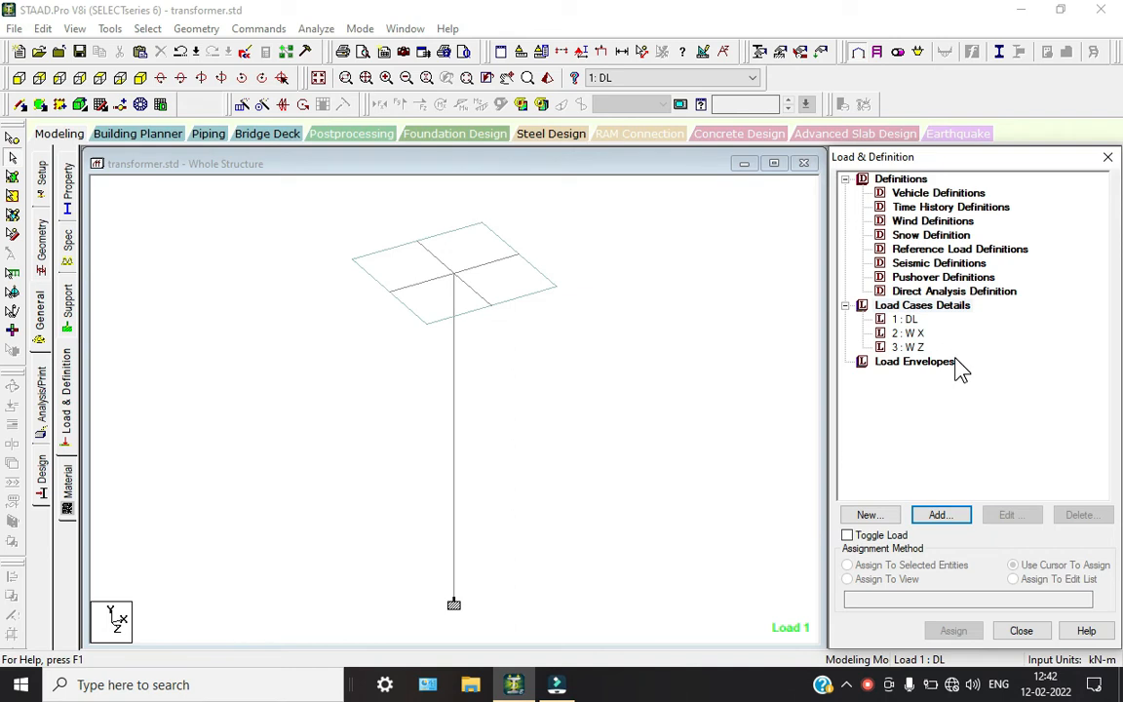
Add wind definition type 1 with the comment WIND 1.
{"action": "left_click", "coordinate": [907, 320]}
{"action": "left_click", "coordinate": [931, 222]}
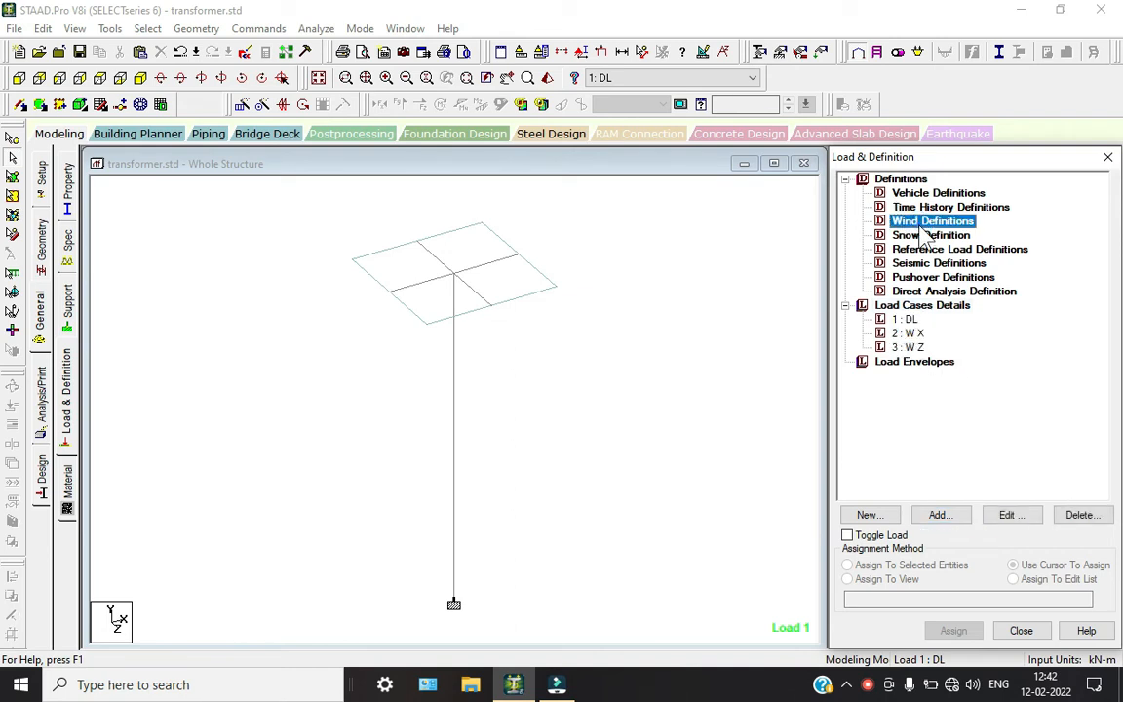
{"action": "left_click", "coordinate": [937, 514]}
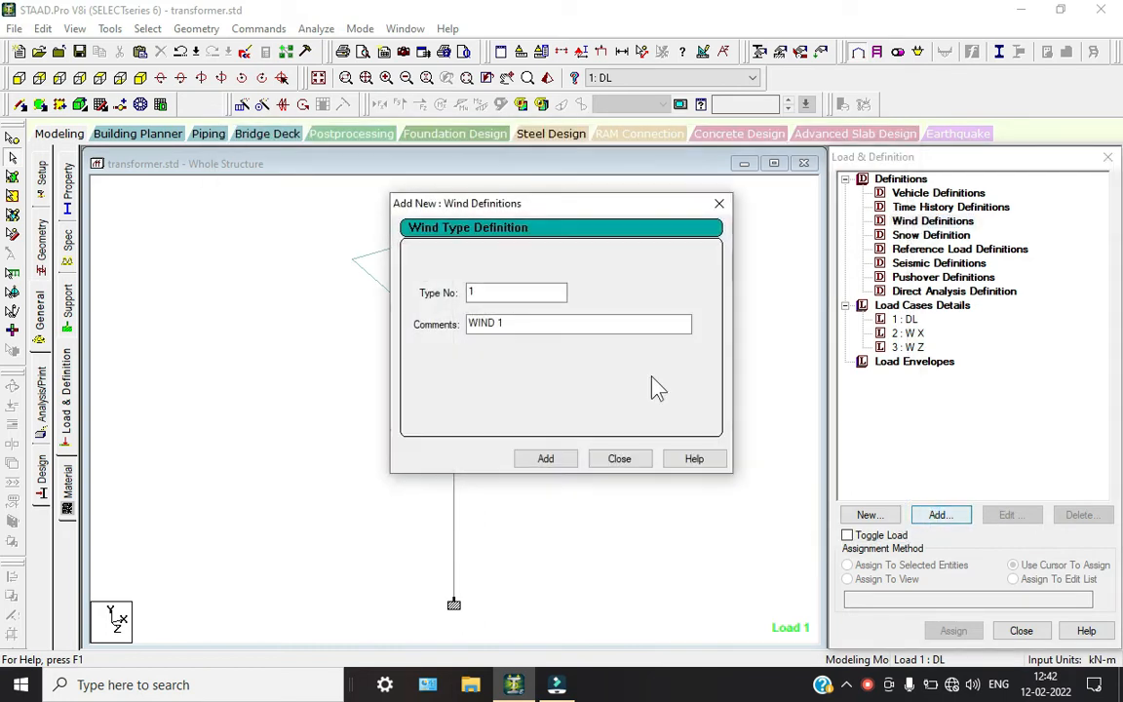
{"action": "left_click", "coordinate": [547, 458]}
{"action": "left_click", "coordinate": [624, 458]}
Start the ASCE-7 intensity calculation for WIND 1 and set the structure type to Chimney, Tank and similar structures.
{"action": "left_click", "coordinate": [942, 234]}
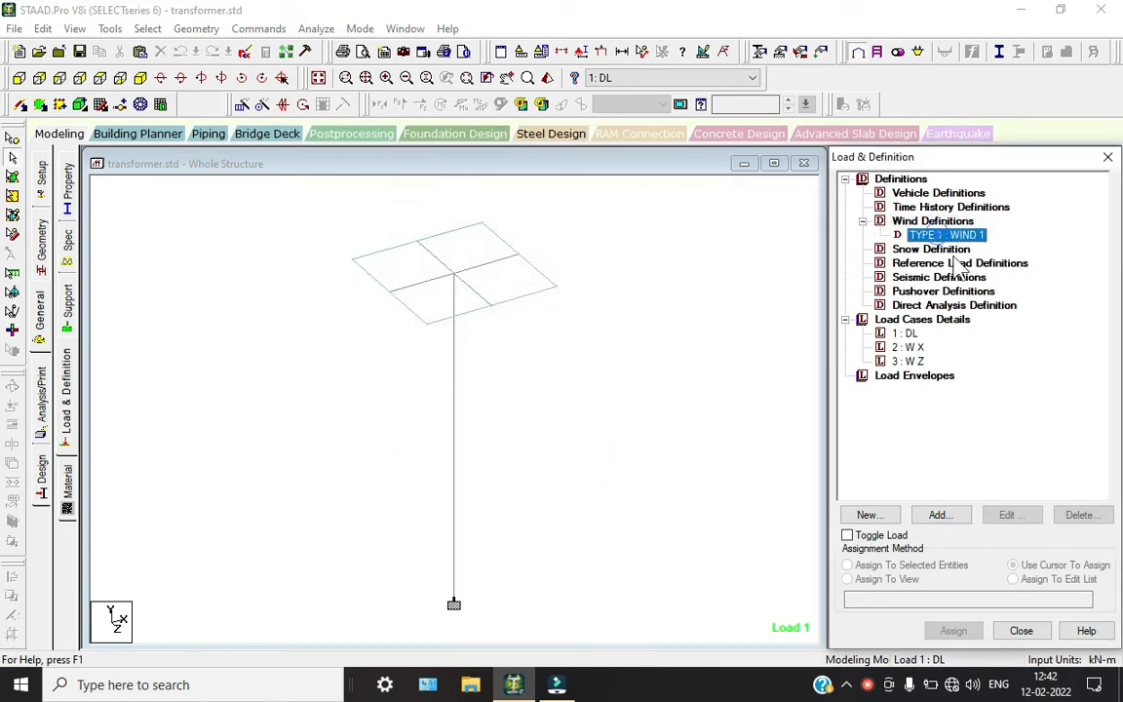
{"action": "left_click", "coordinate": [941, 515]}
{"action": "left_click", "coordinate": [584, 209]}
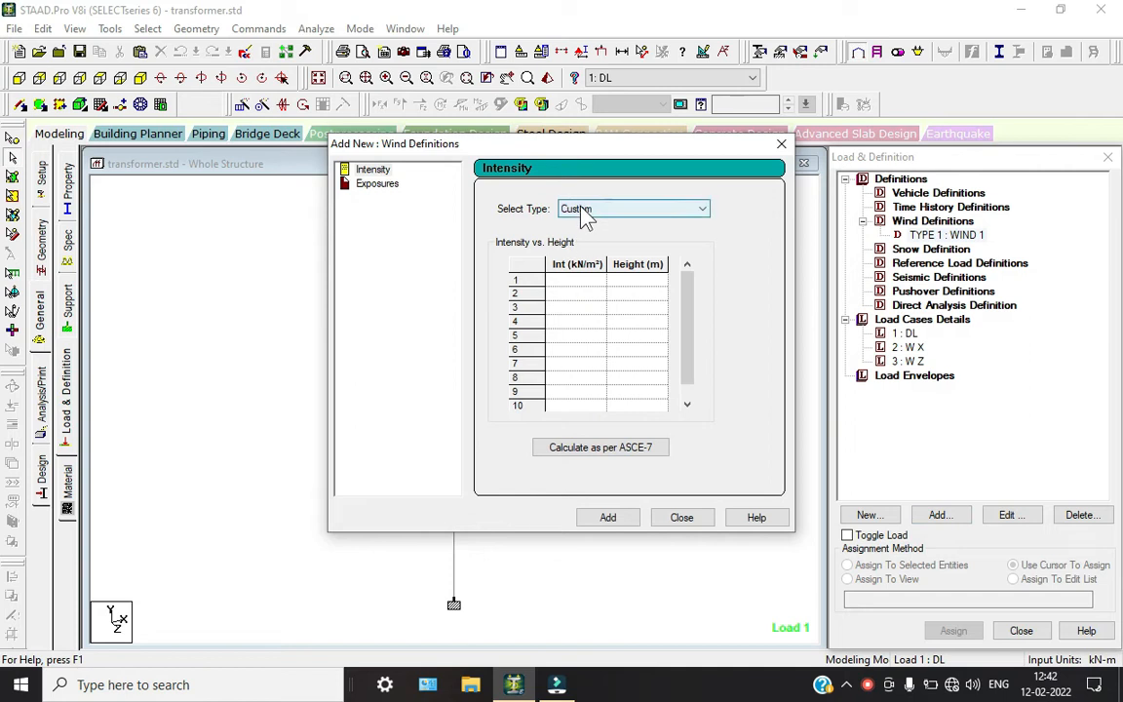
{"action": "left_click", "coordinate": [576, 209]}
{"action": "left_click", "coordinate": [606, 446]}
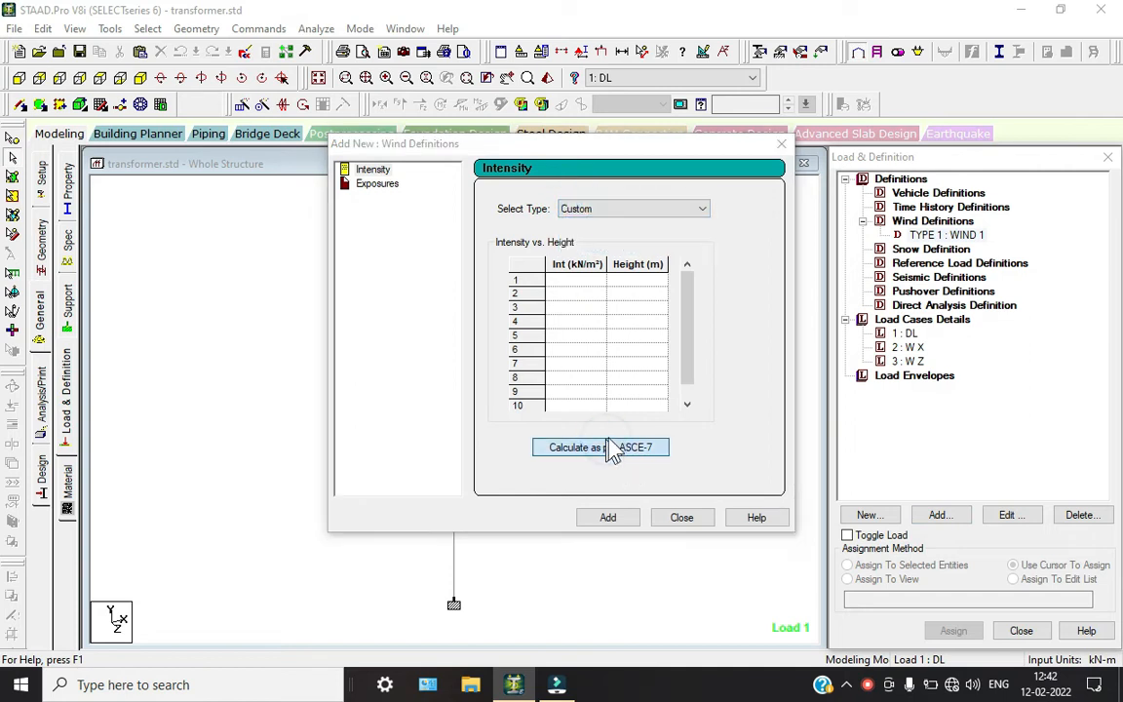
{"action": "left_click", "coordinate": [672, 232]}
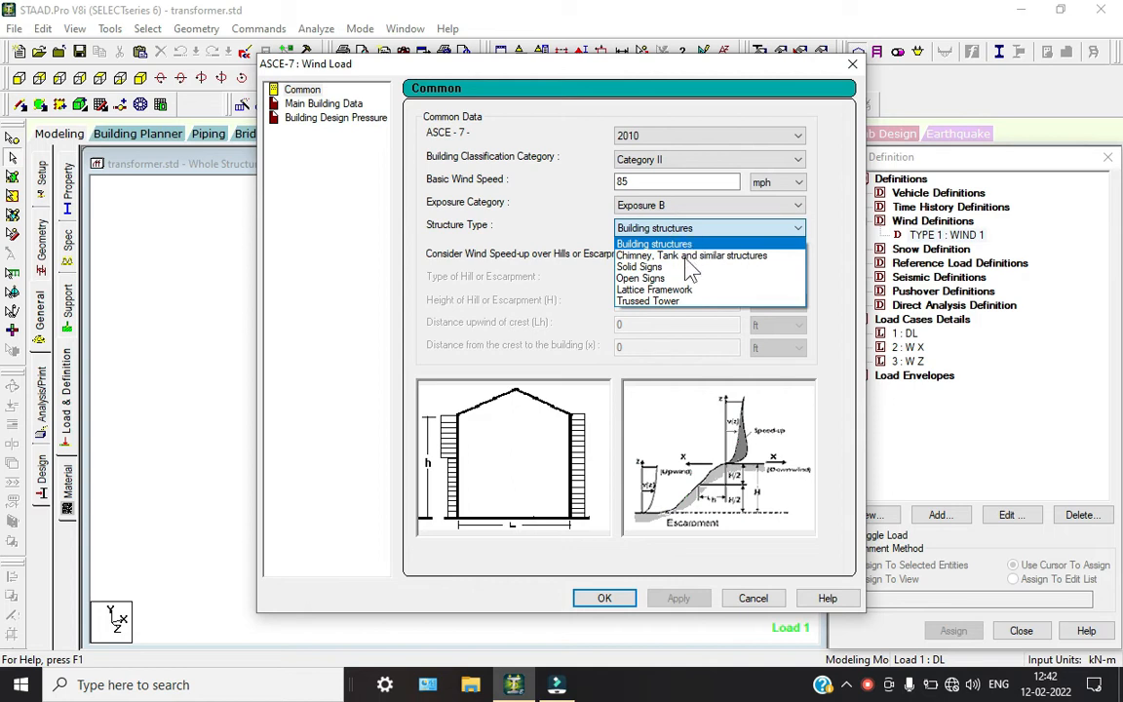
{"action": "left_click", "coordinate": [682, 267]}
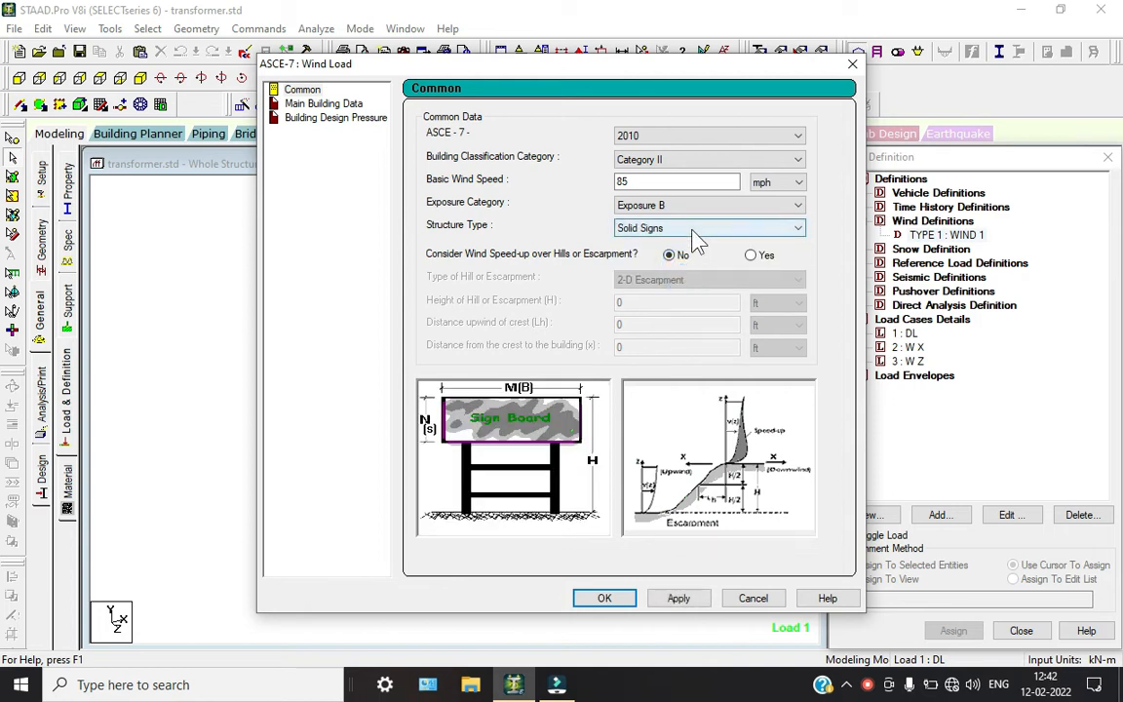
{"action": "left_click", "coordinate": [694, 231]}
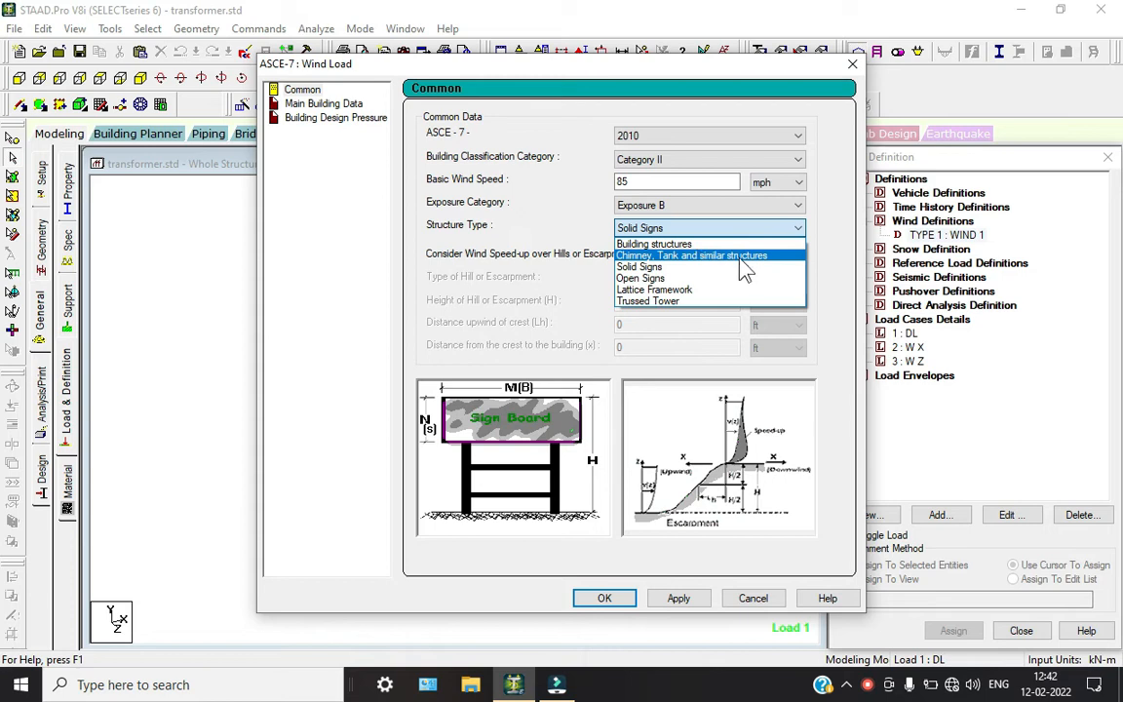
{"action": "left_click", "coordinate": [739, 258]}
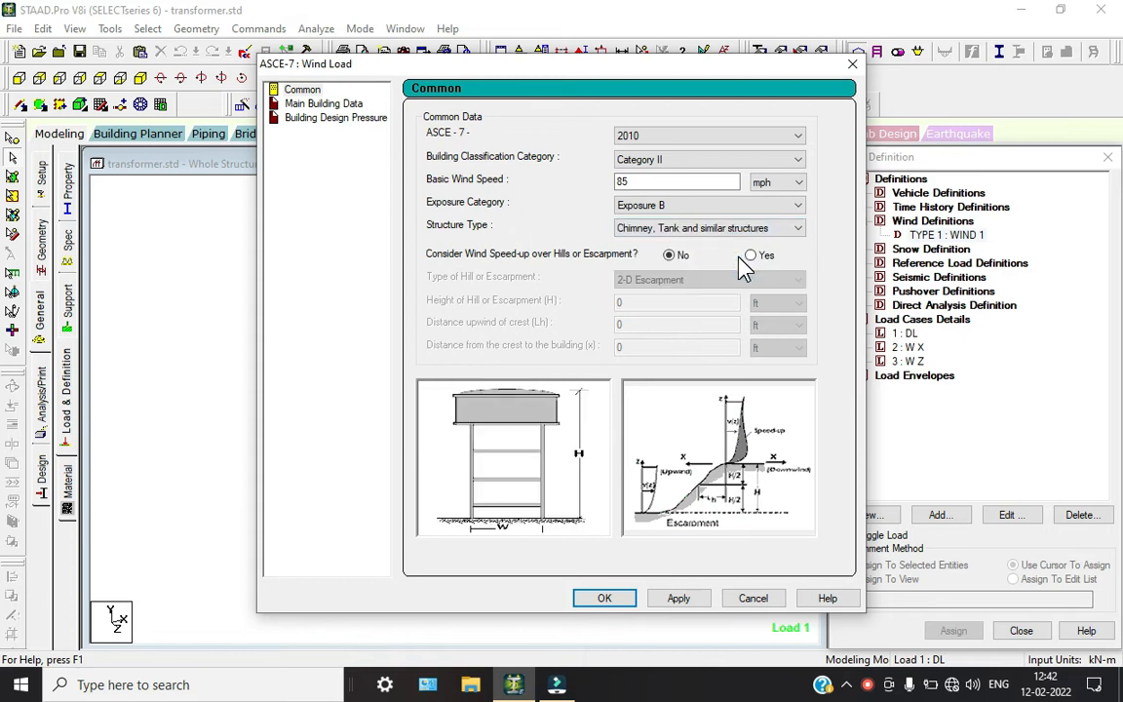
Set the wind speed unit to kmph and the building classification to Category IV, and add the calculated intensities to WIND 1.
{"action": "left_click", "coordinate": [773, 185]}
{"action": "left_click", "coordinate": [787, 208]}
{"action": "left_click", "coordinate": [693, 163]}
{"action": "left_click", "coordinate": [644, 210]}
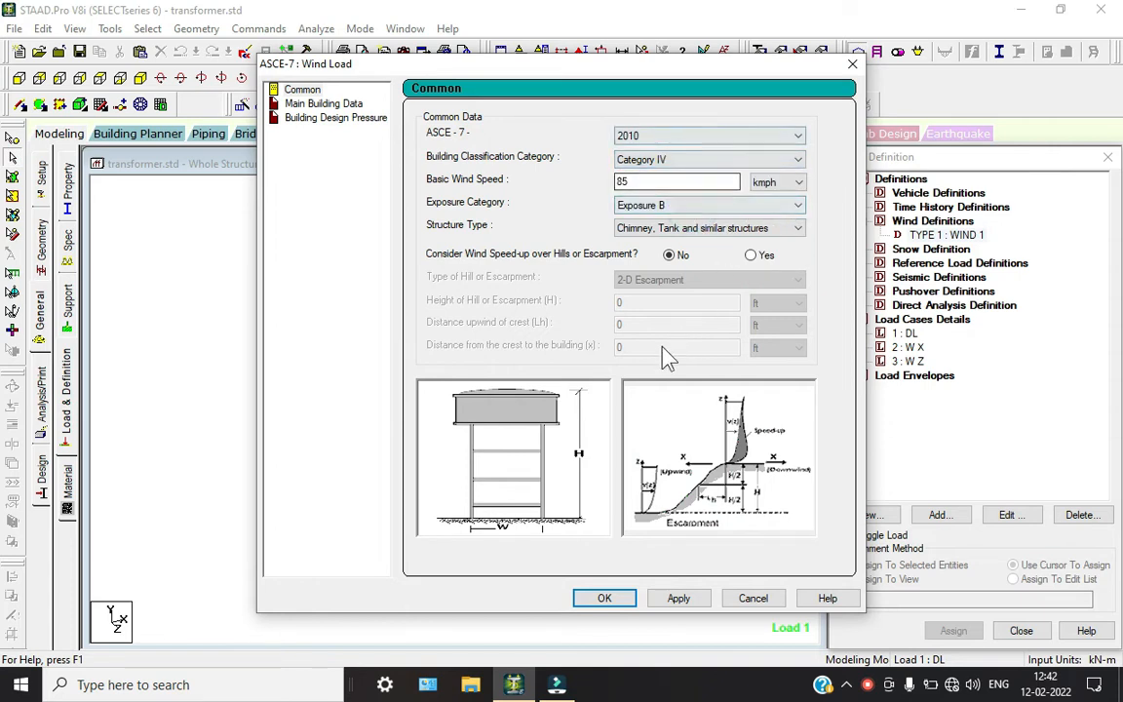
{"action": "left_click", "coordinate": [623, 599]}
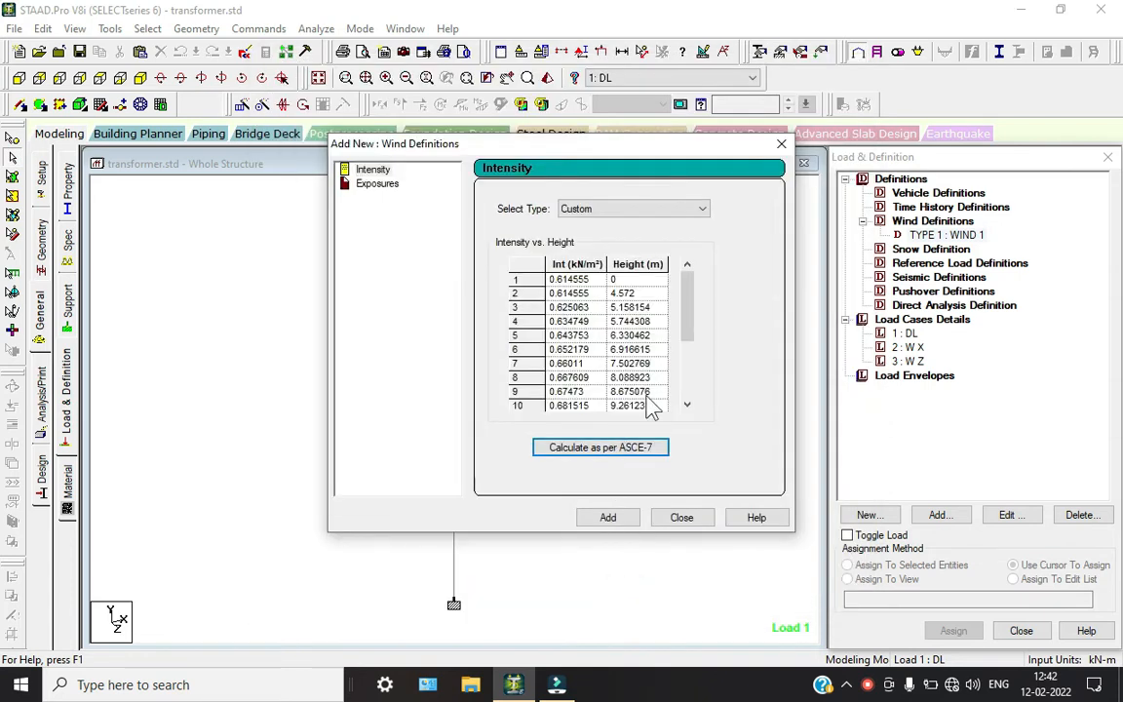
{"action": "left_click", "coordinate": [627, 517]}
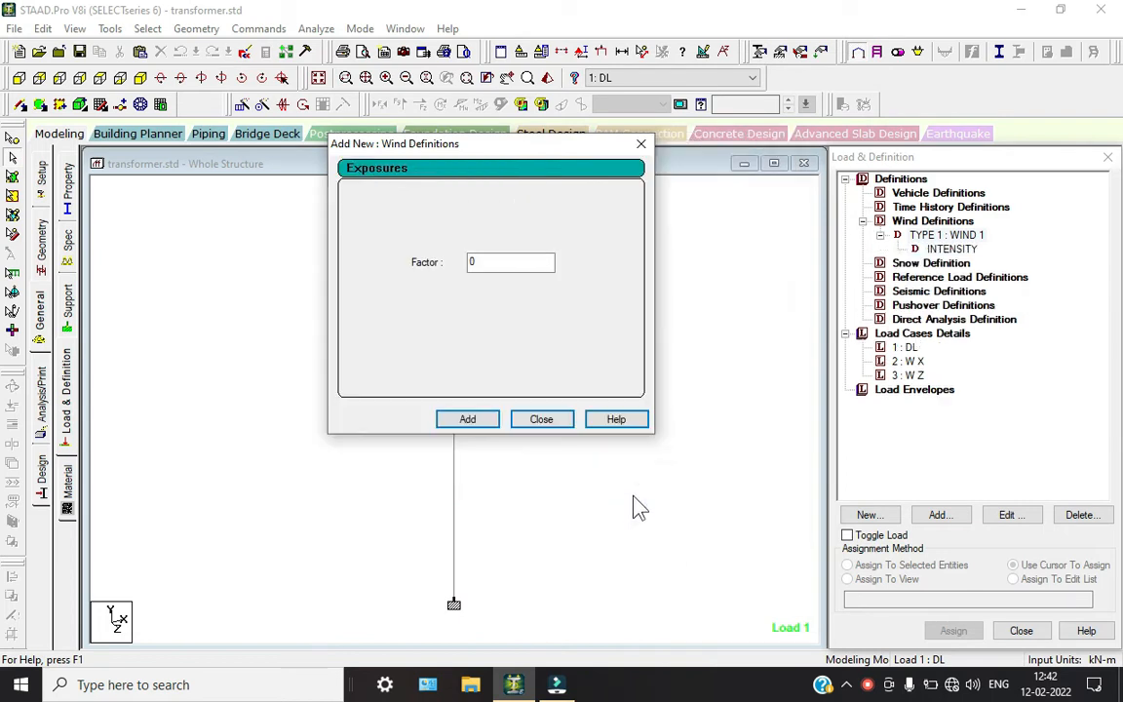
Add an exposure factor of 1 to WIND 1 and assign it to all nodes in the view.
{"action": "type", "text": "1"}
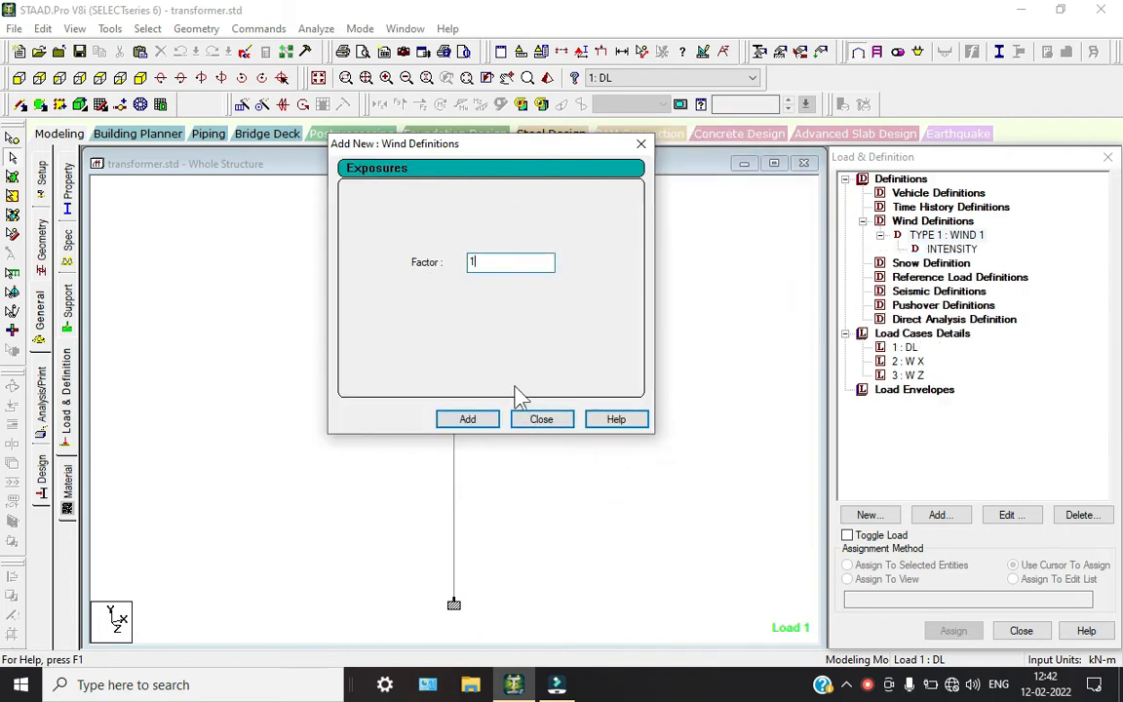
{"action": "left_click", "coordinate": [464, 418]}
{"action": "left_click", "coordinate": [563, 421]}
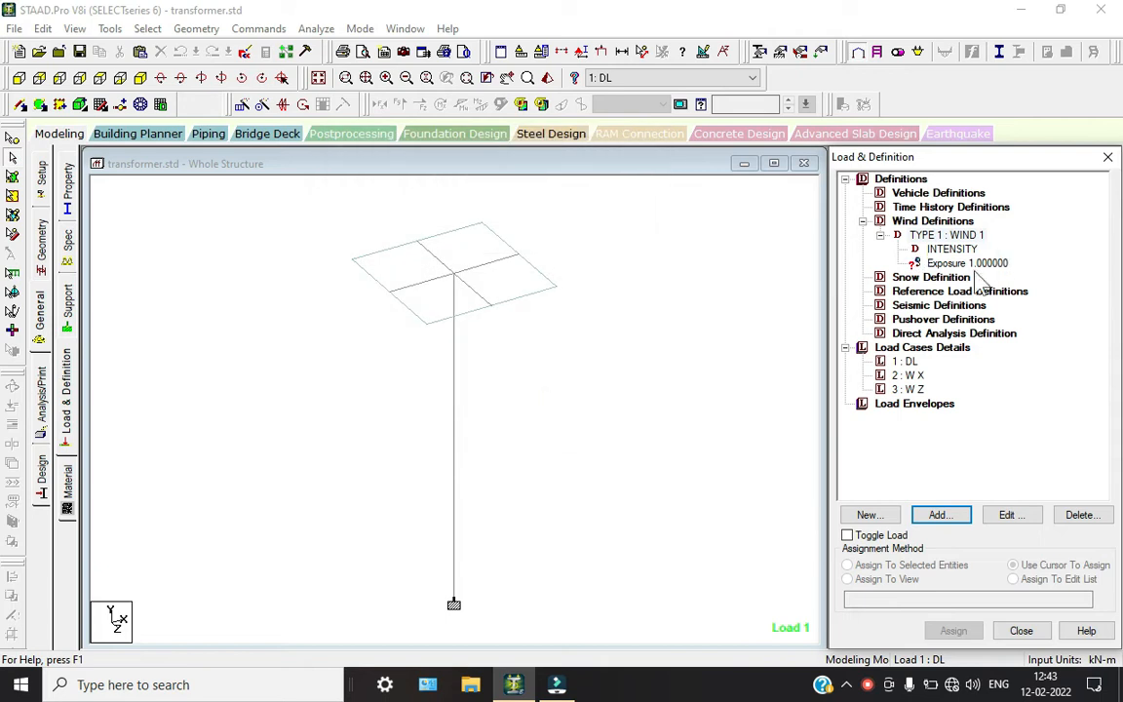
{"action": "left_click", "coordinate": [962, 264]}
{"action": "left_click", "coordinate": [847, 579]}
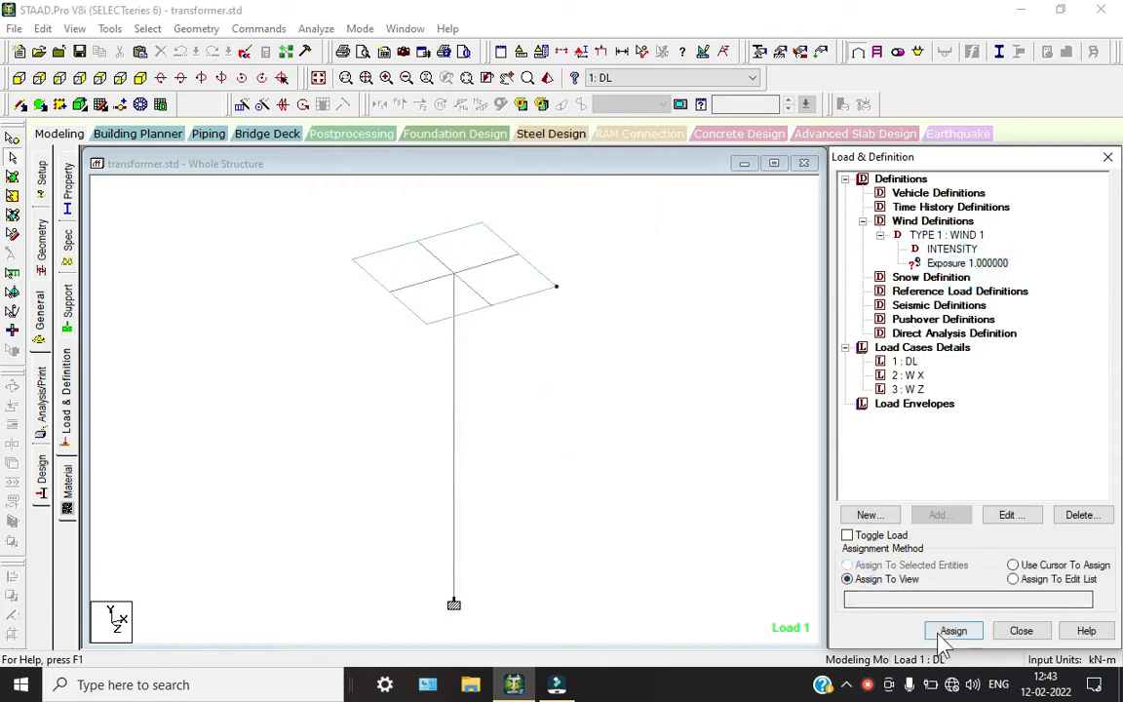
{"action": "left_click", "coordinate": [953, 631]}
{"action": "left_click", "coordinate": [1002, 445]}
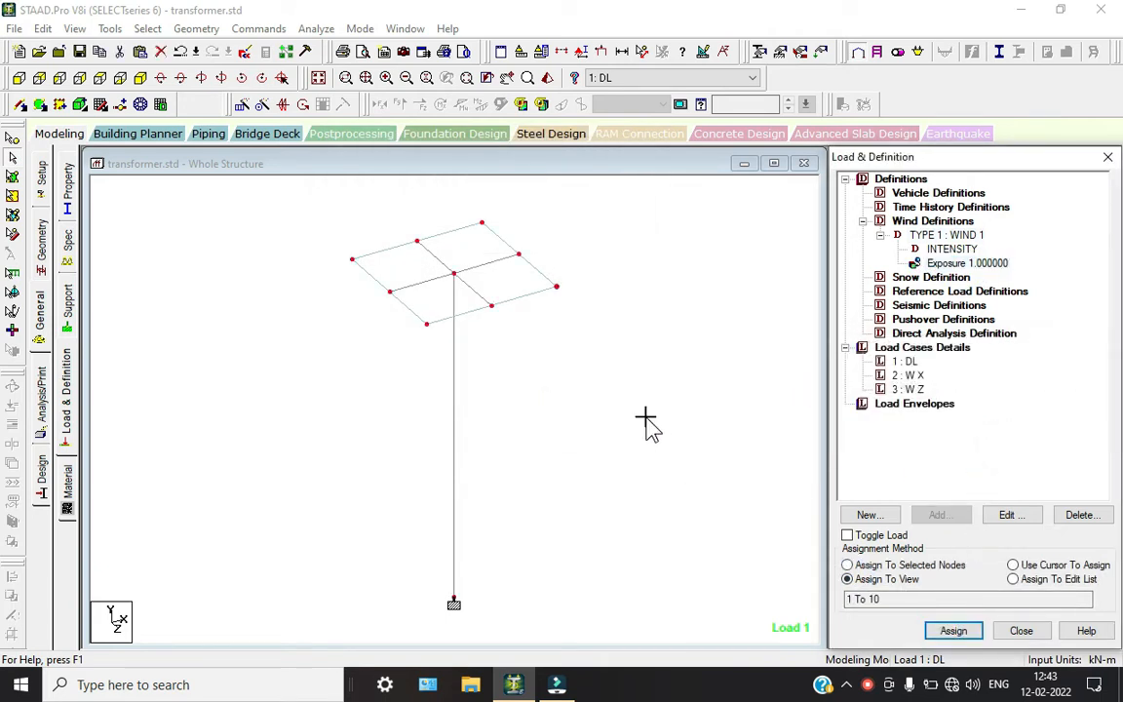
Add a selfweight load in the Y direction with factor -1 to the DL load case.
{"action": "left_click", "coordinate": [903, 362]}
{"action": "left_click", "coordinate": [940, 514]}
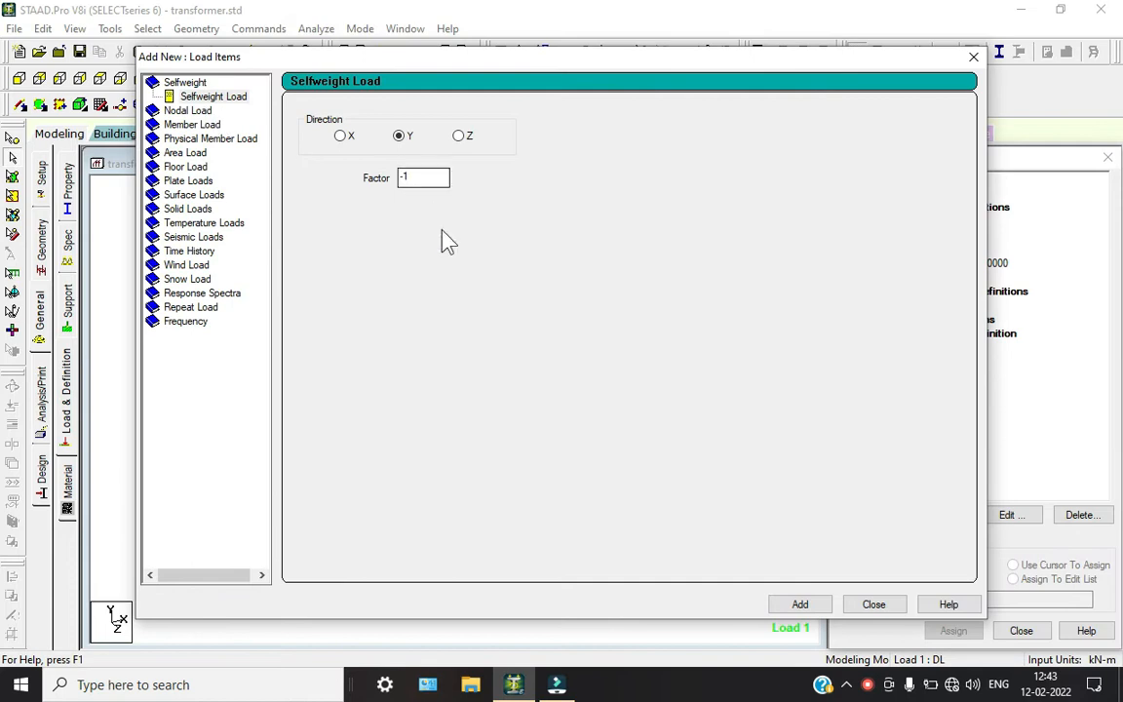
{"action": "left_click", "coordinate": [798, 604]}
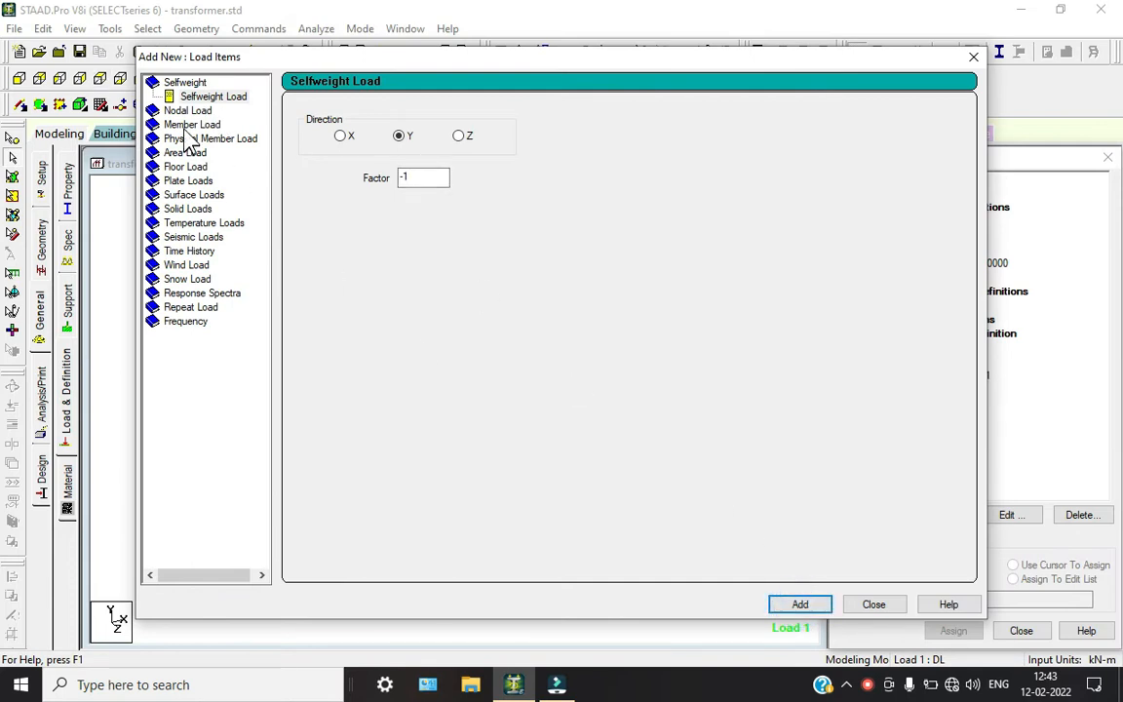
Choose a uniform member force for the DL case and calculate 0.45 × 0.45 × 25 in Calculator.
{"action": "left_click", "coordinate": [183, 125]}
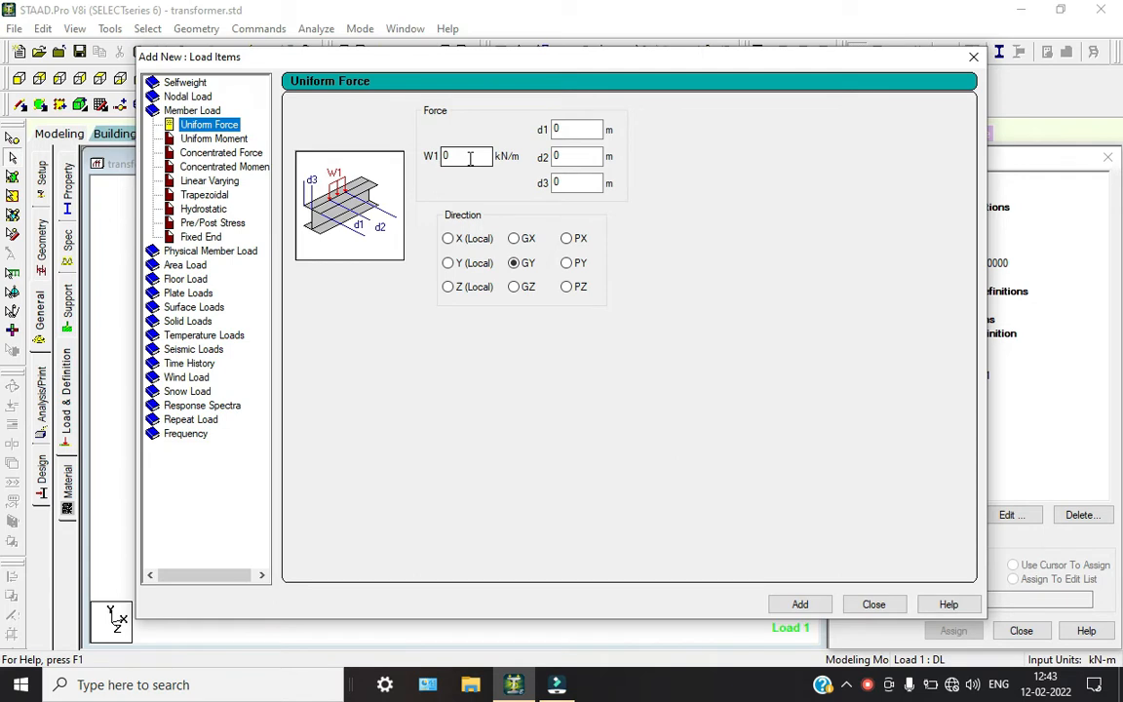
{"action": "key", "text": "super"}
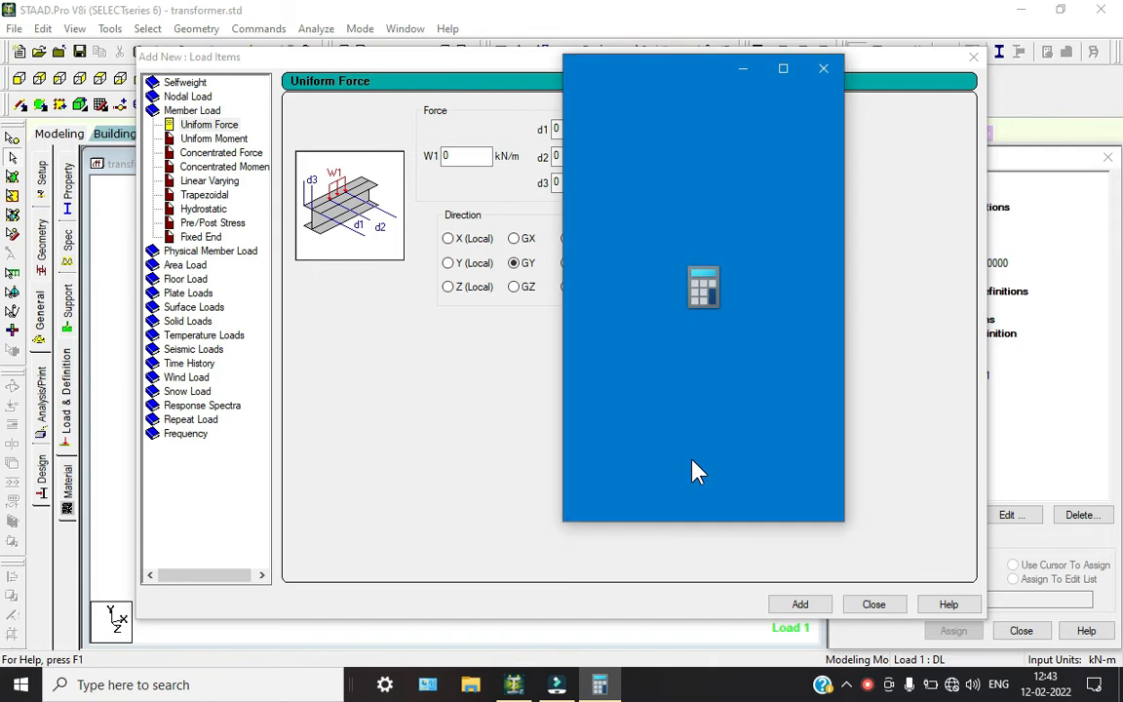
{"action": "left_click", "coordinate": [668, 495]}
{"action": "left_click", "coordinate": [738, 495]}
{"action": "left_click", "coordinate": [601, 400]}
{"action": "left_click", "coordinate": [668, 401]}
{"action": "left_click", "coordinate": [801, 355]}
{"action": "left_click", "coordinate": [669, 495]}
{"action": "left_click", "coordinate": [738, 495]}
{"action": "left_click", "coordinate": [601, 401]}
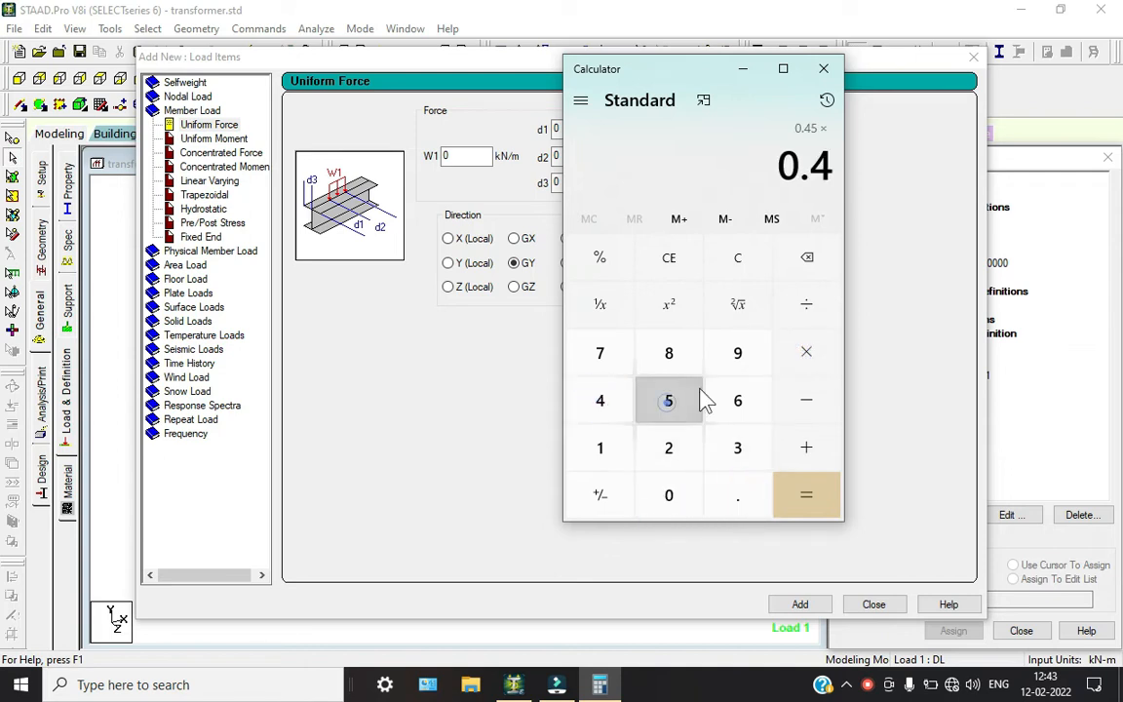
{"action": "left_click", "coordinate": [698, 392]}
{"action": "left_click", "coordinate": [806, 351]}
{"action": "left_click", "coordinate": [669, 447]}
{"action": "left_click", "coordinate": [668, 401]}
{"action": "left_click", "coordinate": [806, 495]}
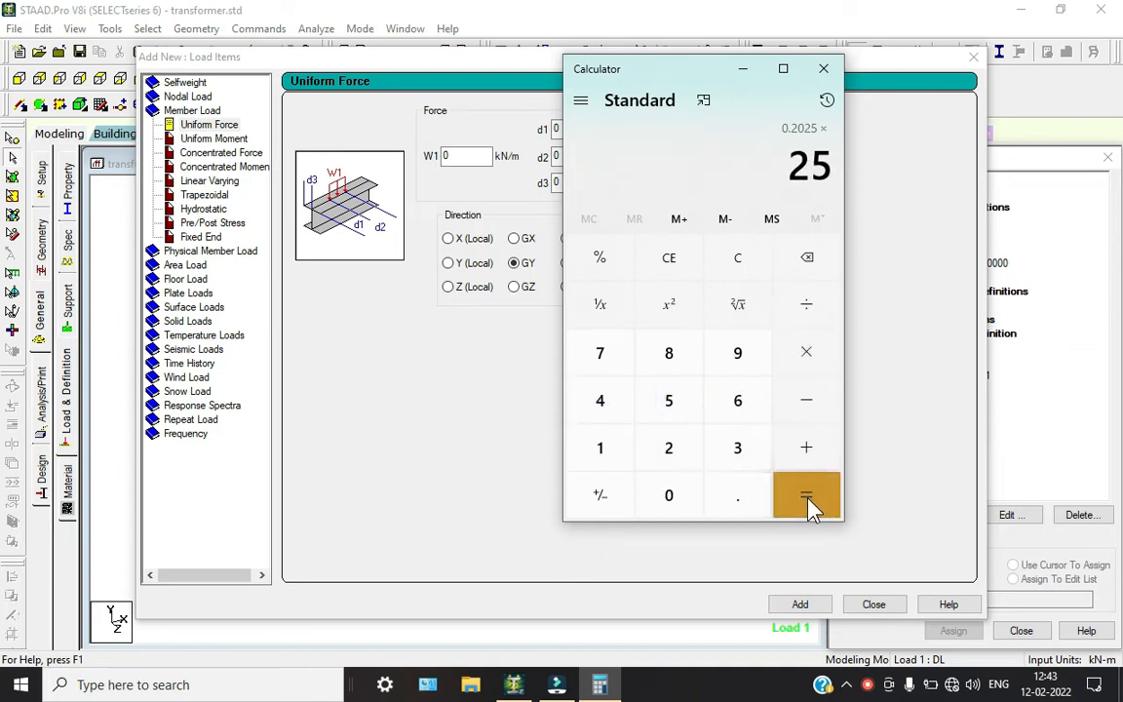
Add a uniform member force of 5.0625 kN/m in the GY direction to the DL load case.
{"action": "left_click", "coordinate": [462, 156]}
{"action": "double_click", "coordinate": [462, 157]}
{"action": "type", "text": "5.0625"}
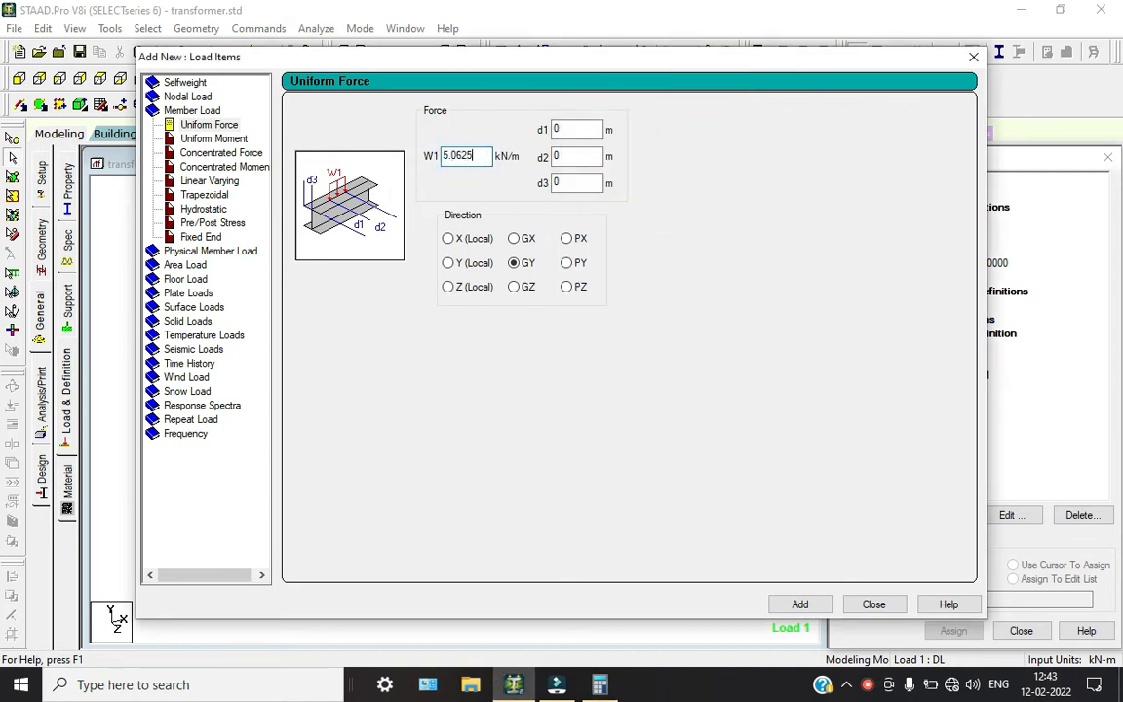
{"action": "left_click", "coordinate": [799, 604]}
Calculate 0.35 × 0.35 × 25 in Calculator for the next uniform member force.
{"action": "left_click", "coordinate": [599, 685]}
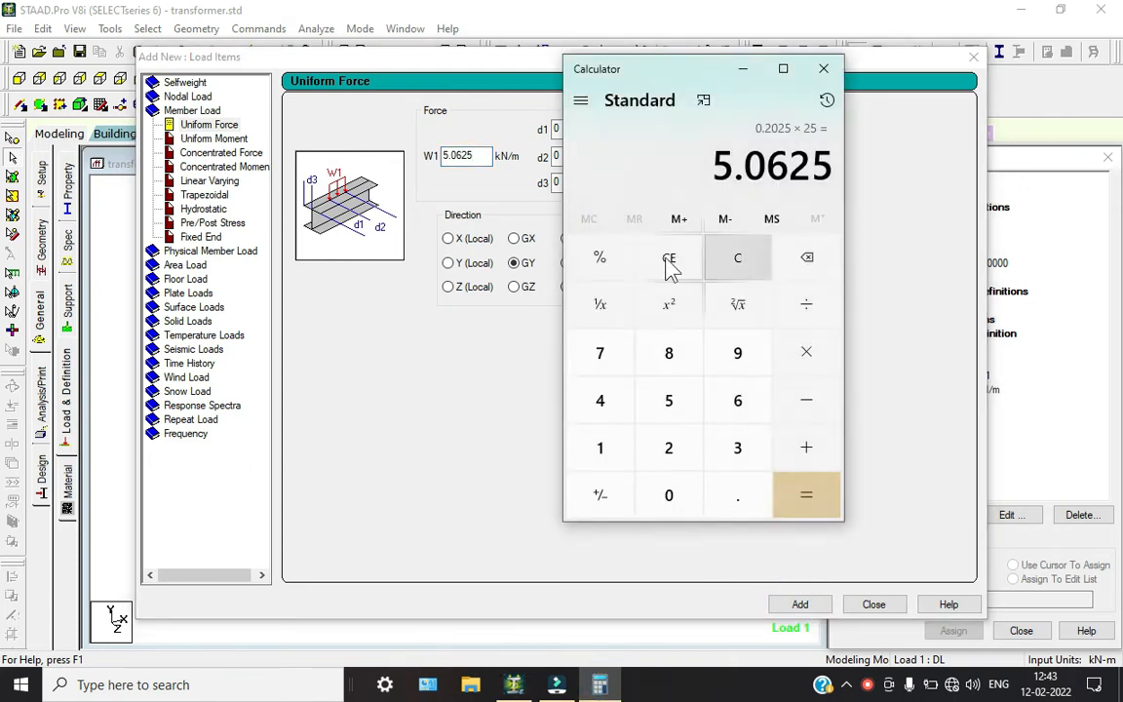
{"action": "left_click", "coordinate": [717, 257]}
{"action": "left_click", "coordinate": [738, 494]}
{"action": "left_click", "coordinate": [738, 449]}
{"action": "left_click", "coordinate": [731, 398]}
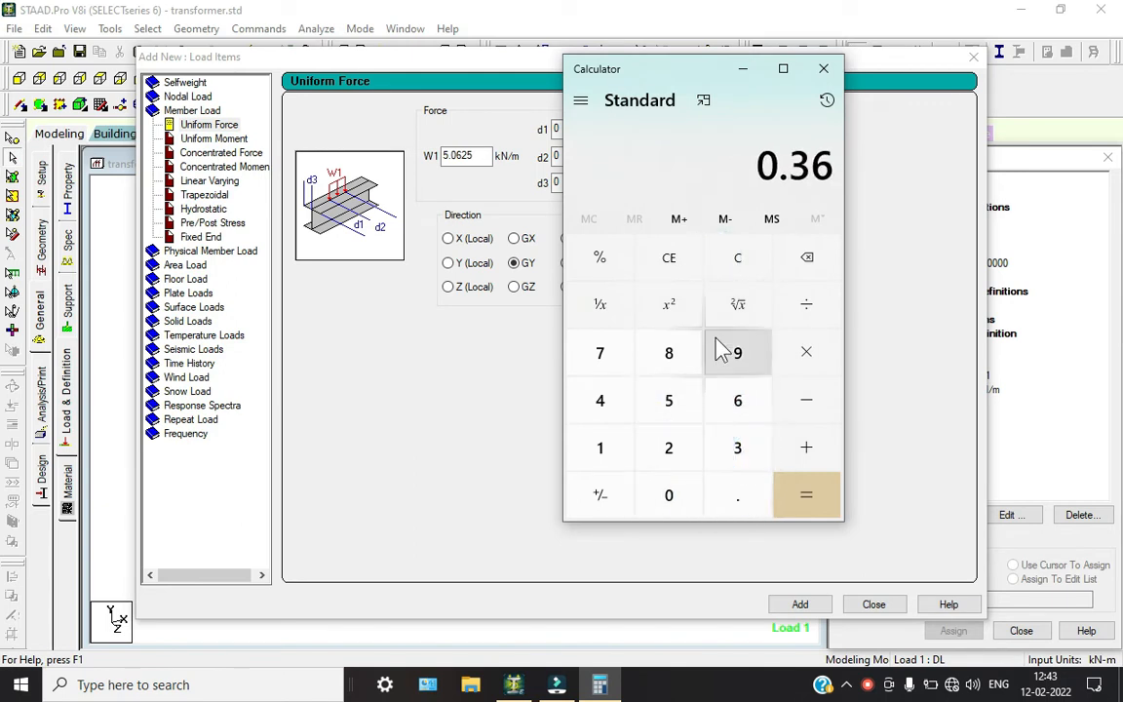
{"action": "left_click", "coordinate": [794, 260]}
{"action": "left_click", "coordinate": [668, 400]}
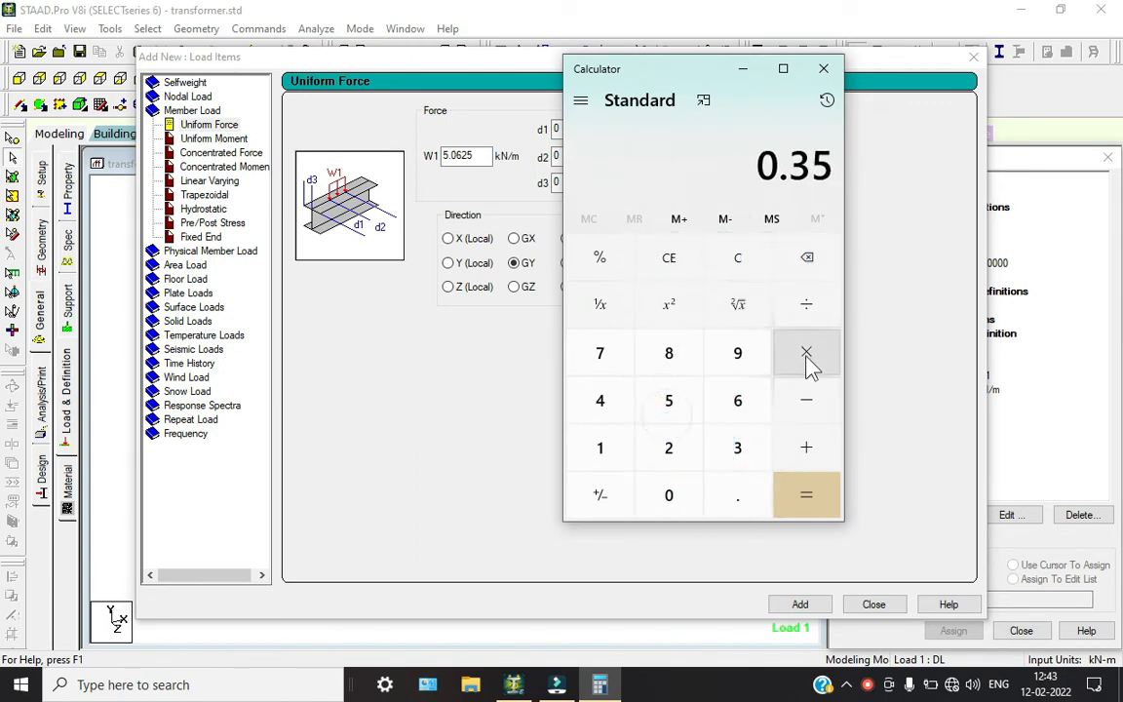
{"action": "left_click", "coordinate": [806, 352]}
{"action": "left_click", "coordinate": [668, 494]}
{"action": "left_click", "coordinate": [750, 494]}
{"action": "left_click", "coordinate": [738, 448]}
{"action": "left_click", "coordinate": [669, 401]}
{"action": "left_click", "coordinate": [806, 352]}
{"action": "left_click", "coordinate": [669, 448]}
{"action": "left_click", "coordinate": [669, 404]}
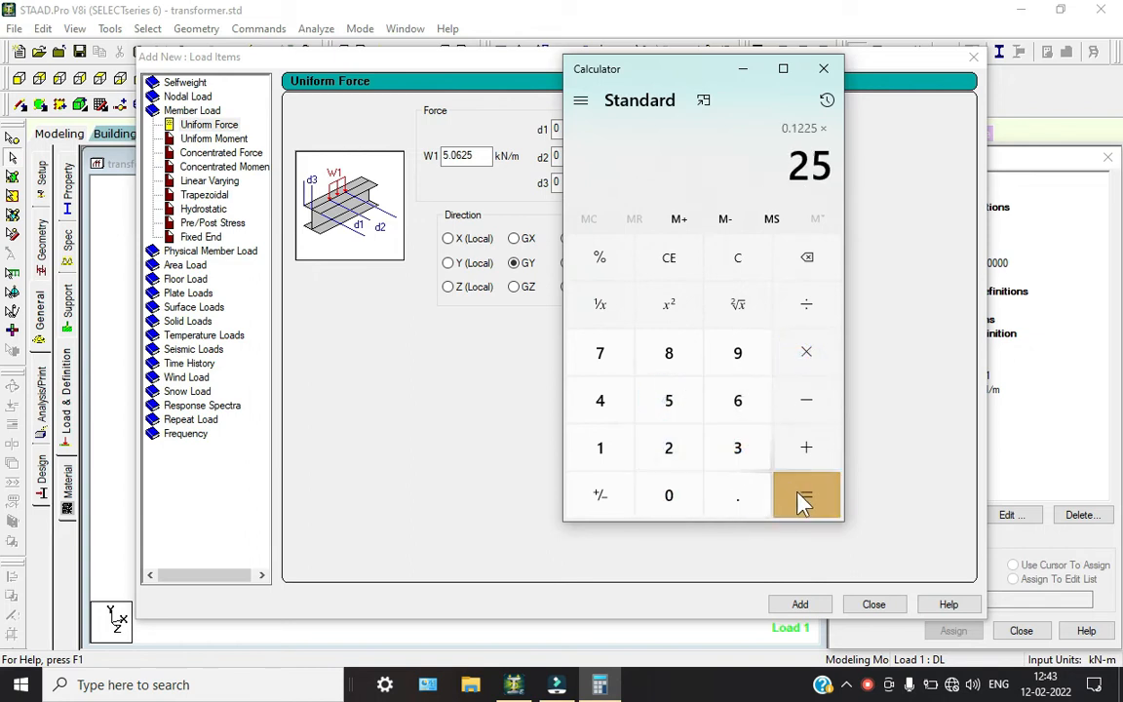
{"action": "left_click", "coordinate": [801, 496]}
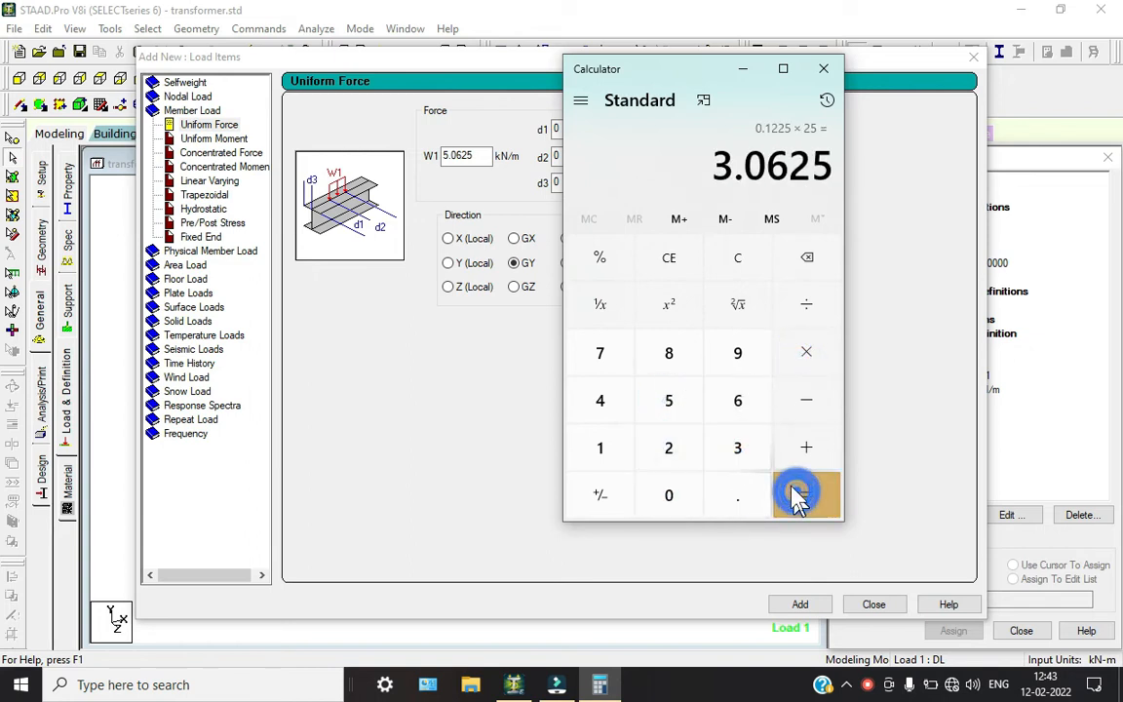
Add a uniform member force of -3.0625 kN/m in the GY direction to the DL load case.
{"action": "left_click", "coordinate": [446, 156]}
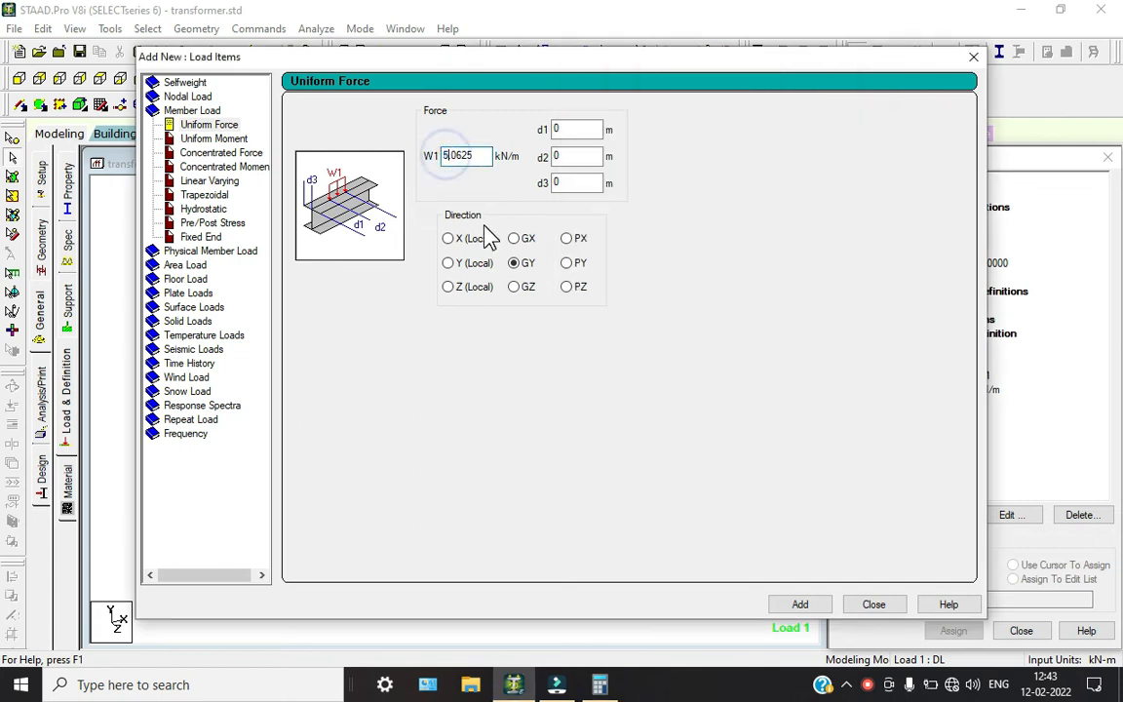
{"action": "type", "text": "3"}
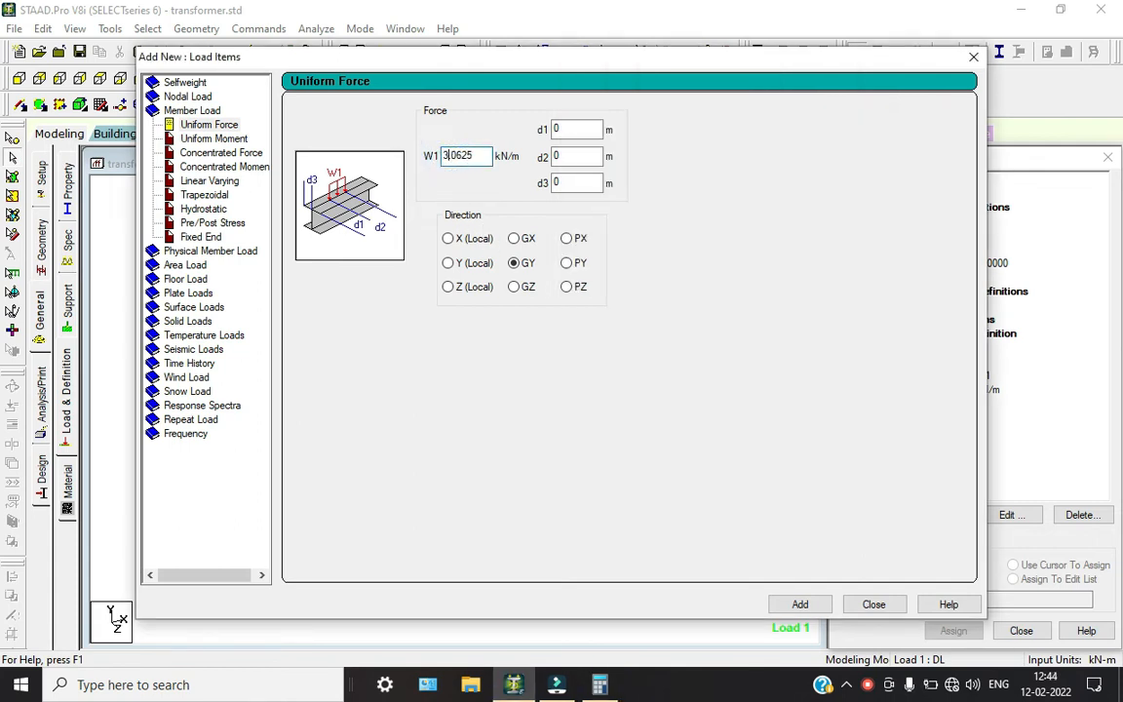
{"action": "key", "text": "Home"}
{"action": "left_click", "coordinate": [799, 604]}
Add a uniform member force of -5.0625 kN/m in the GY direction to the DL load case.
{"action": "left_click", "coordinate": [467, 160]}
{"action": "left_click", "coordinate": [451, 155]}
{"action": "key", "text": "BackSpace"}
{"action": "type", "text": "5"}
{"action": "left_click", "coordinate": [801, 604]}
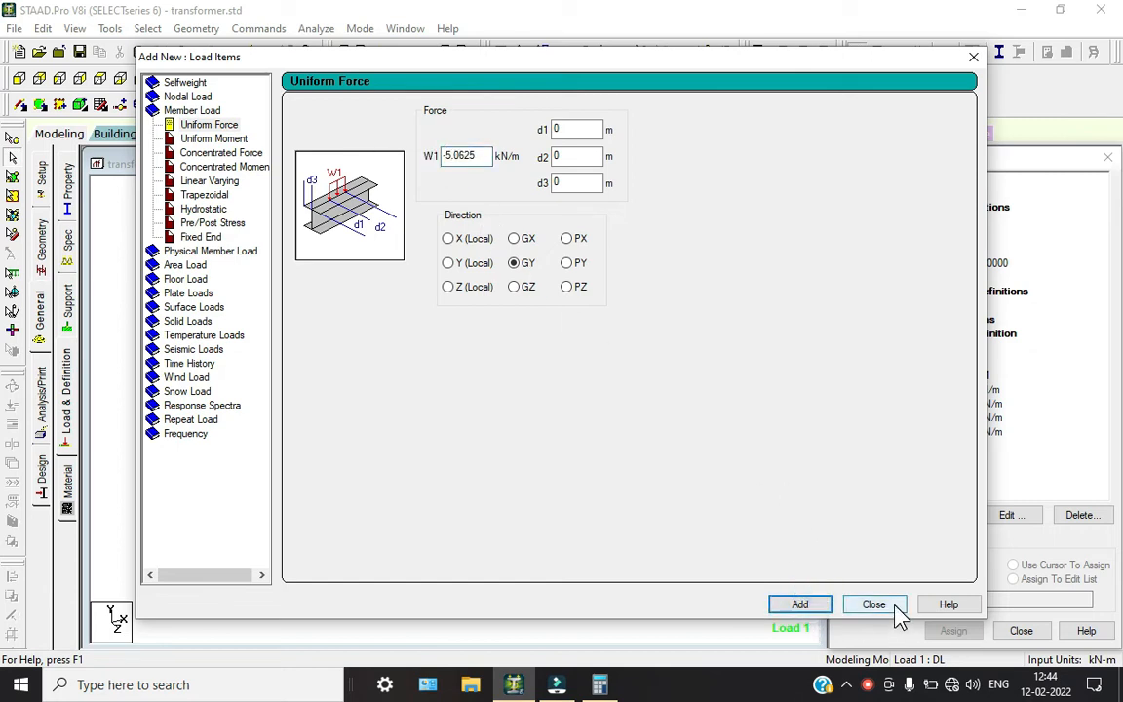
Calculate 0.3 × 25 in Calculator and close it.
{"action": "left_click", "coordinate": [600, 684]}
{"action": "left_click", "coordinate": [762, 260]}
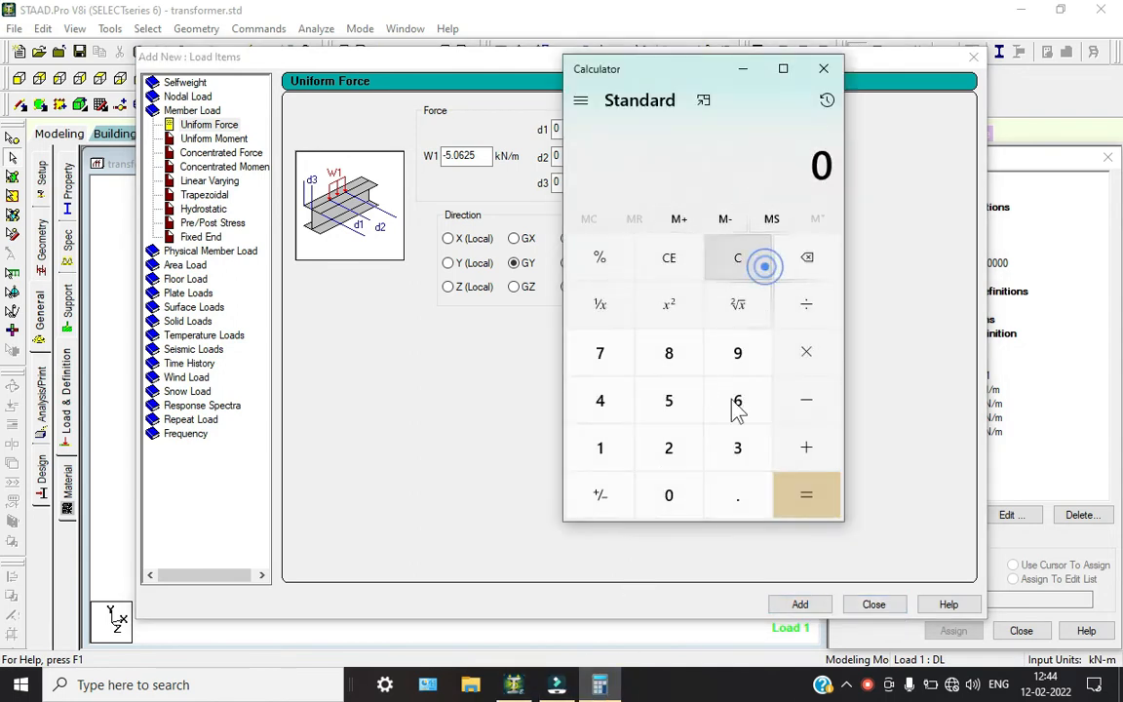
{"action": "left_click", "coordinate": [679, 512]}
{"action": "left_click", "coordinate": [736, 507]}
{"action": "left_click", "coordinate": [736, 449]}
{"action": "left_click", "coordinate": [804, 350]}
{"action": "left_click", "coordinate": [666, 447]}
{"action": "left_click", "coordinate": [667, 400]}
{"action": "left_click", "coordinate": [809, 495]}
{"action": "left_click", "coordinate": [824, 69]}
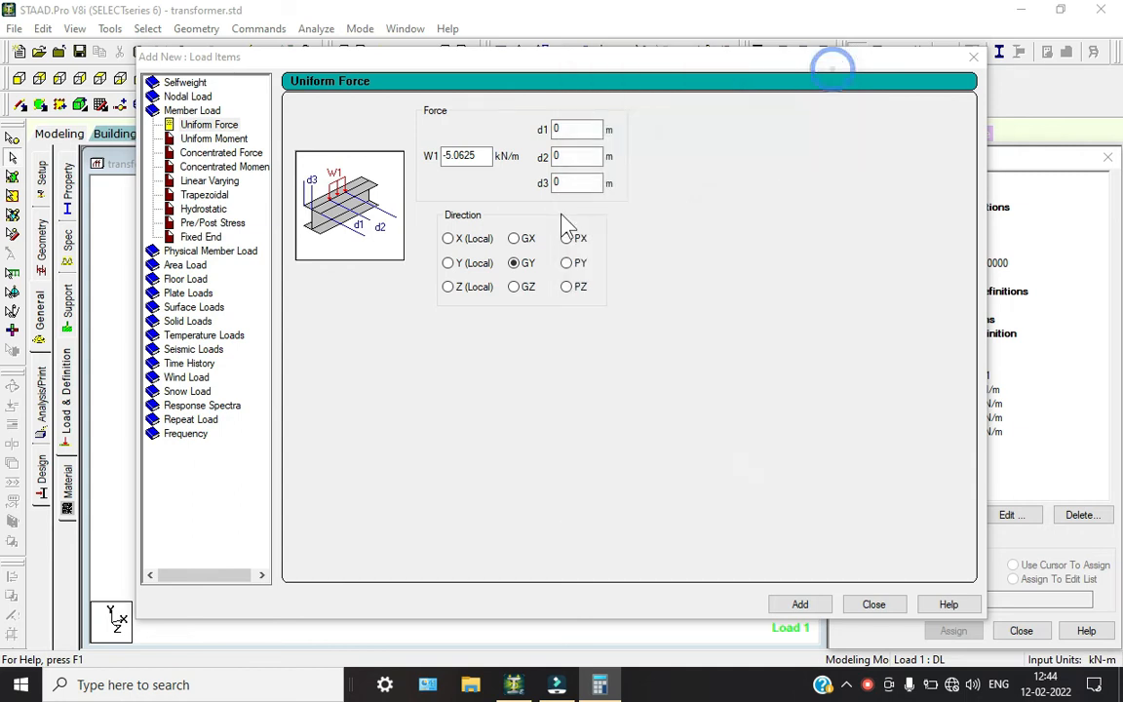
Add a uniform member force of -7.5 kN/m in the GY direction to the DL load case.
{"action": "double_click", "coordinate": [475, 156]}
{"action": "type", "text": "-7.5"}
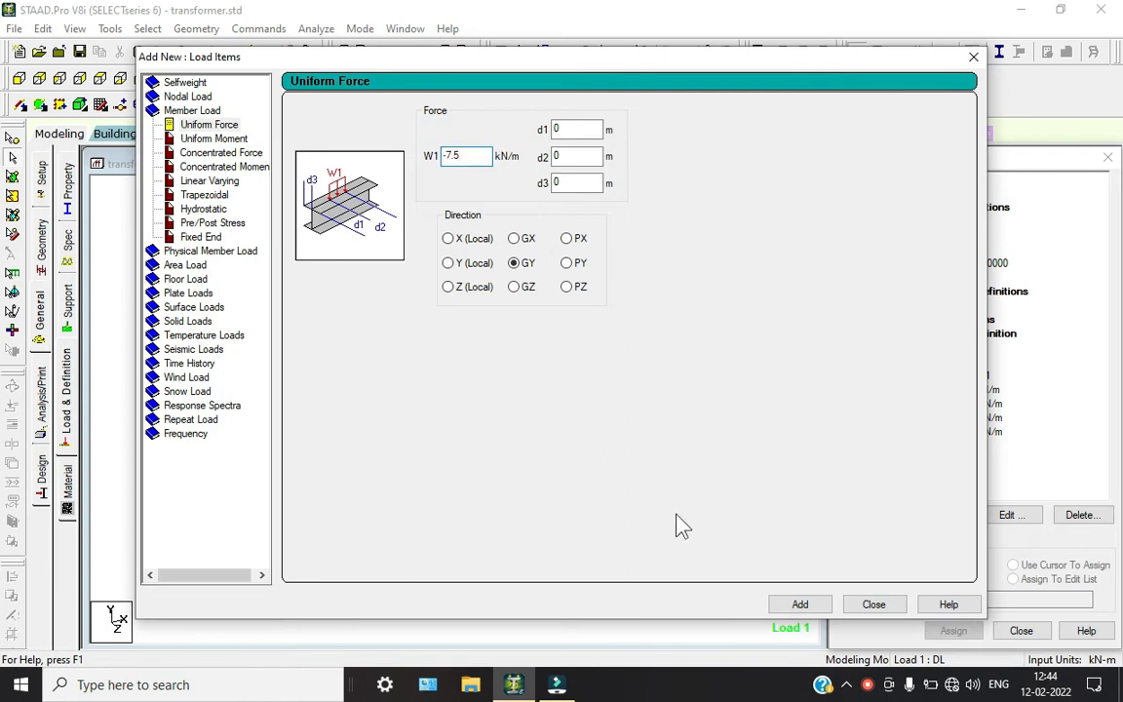
{"action": "left_click", "coordinate": [797, 605]}
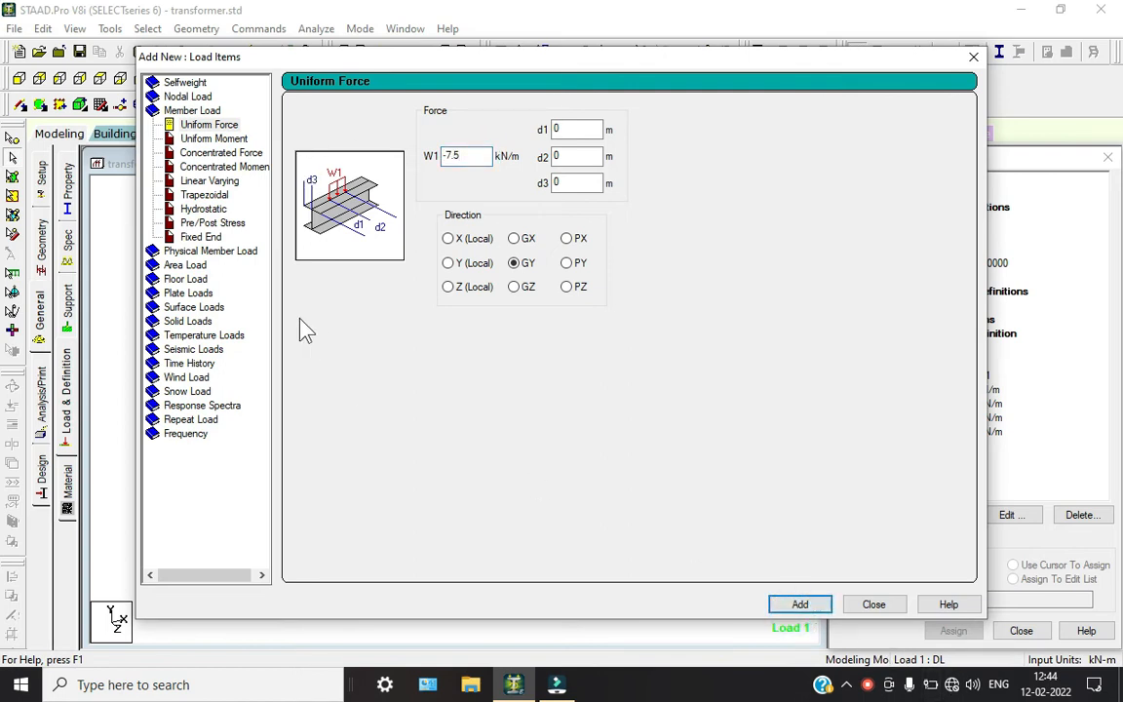
Add a full-plate pressure of -100 kN/m2 in the GY direction to DL and close the load items dialog.
{"action": "left_click", "coordinate": [185, 294]}
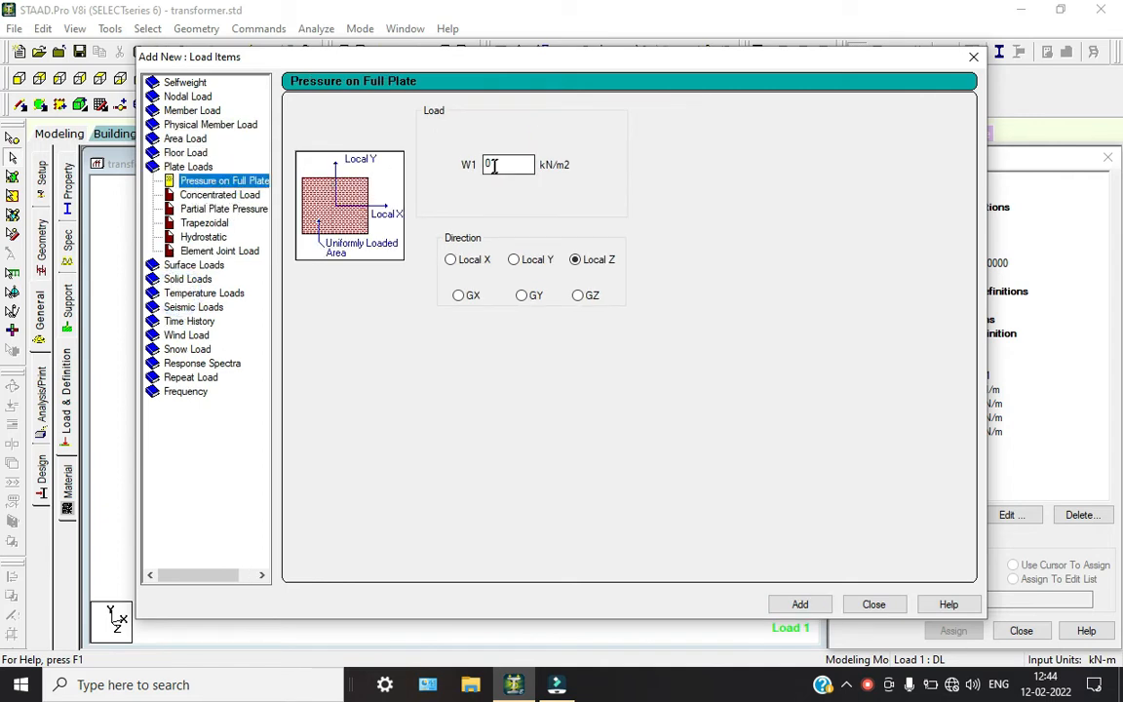
{"action": "left_click_drag", "start_coordinate": [499, 165], "coordinate": [473, 167]}
{"action": "type", "text": "-100"}
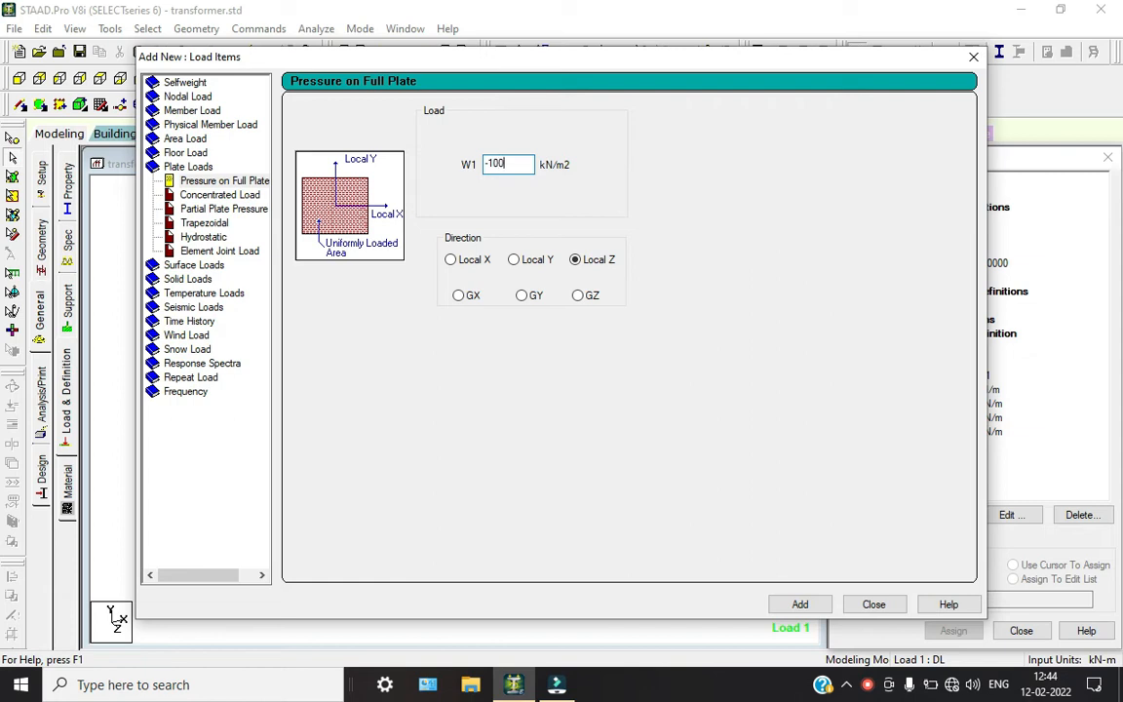
{"action": "left_click", "coordinate": [522, 296]}
{"action": "left_click", "coordinate": [813, 606]}
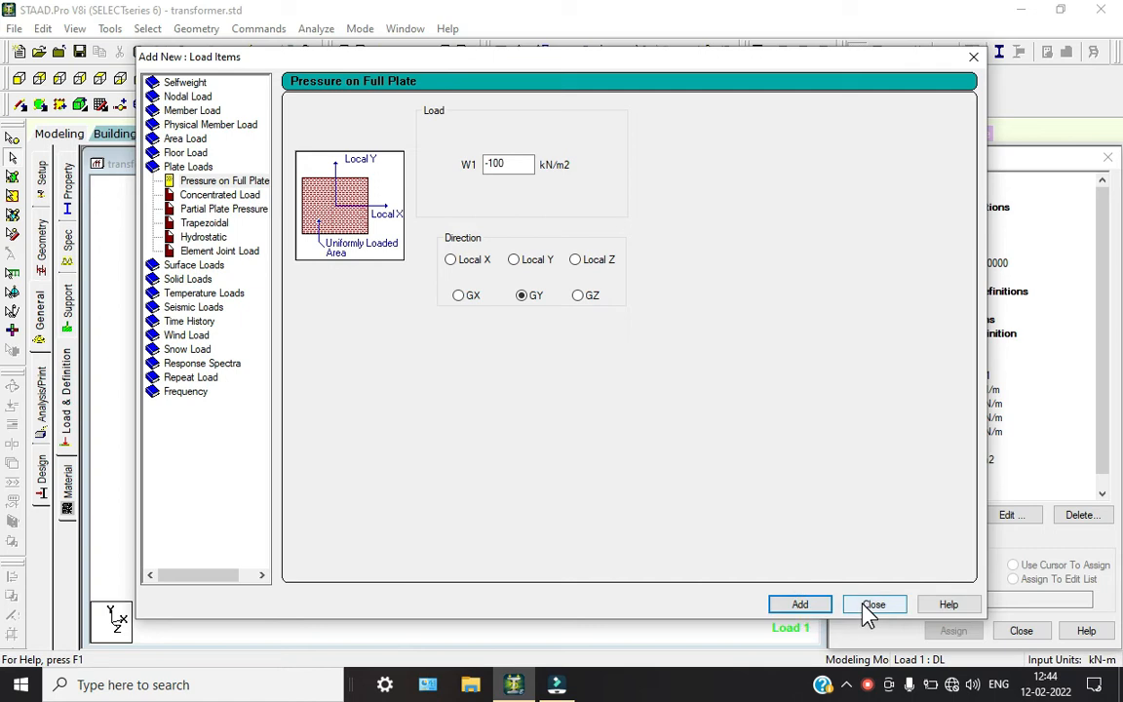
{"action": "left_click", "coordinate": [871, 605]}
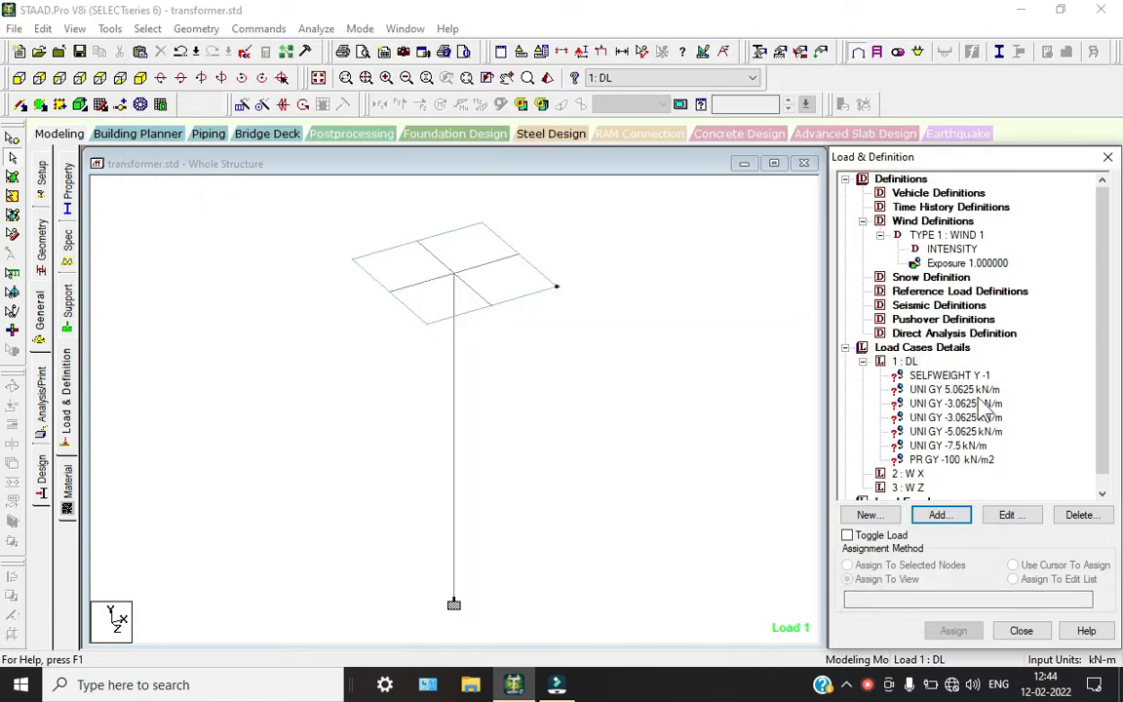
Delete the positive 5.0625 kN/m uniform load and the duplicate -3.0625 kN/m uniform load from DL.
{"action": "left_click", "coordinate": [960, 391]}
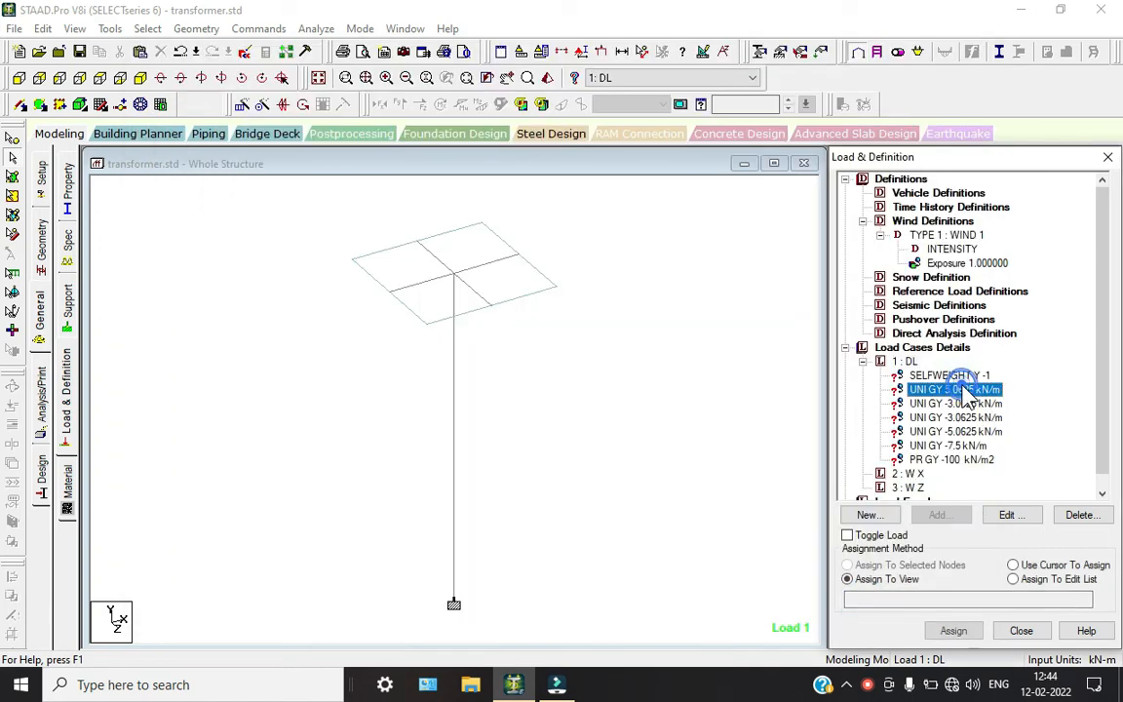
{"action": "left_click", "coordinate": [1076, 513]}
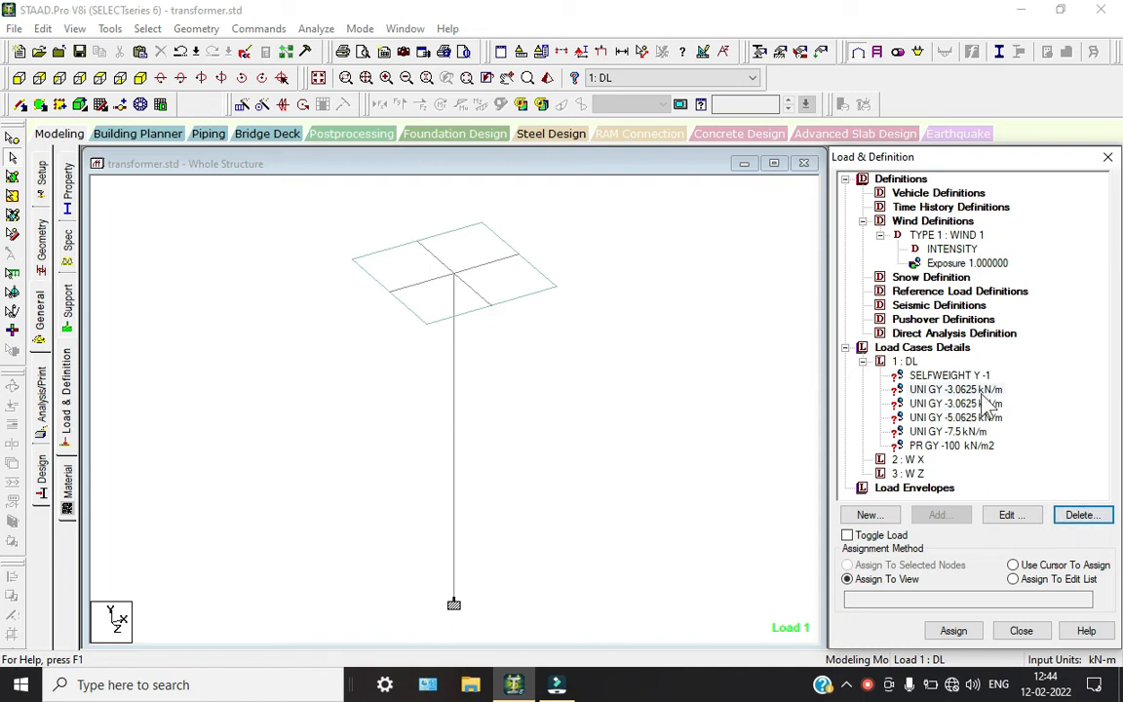
{"action": "left_click", "coordinate": [981, 389]}
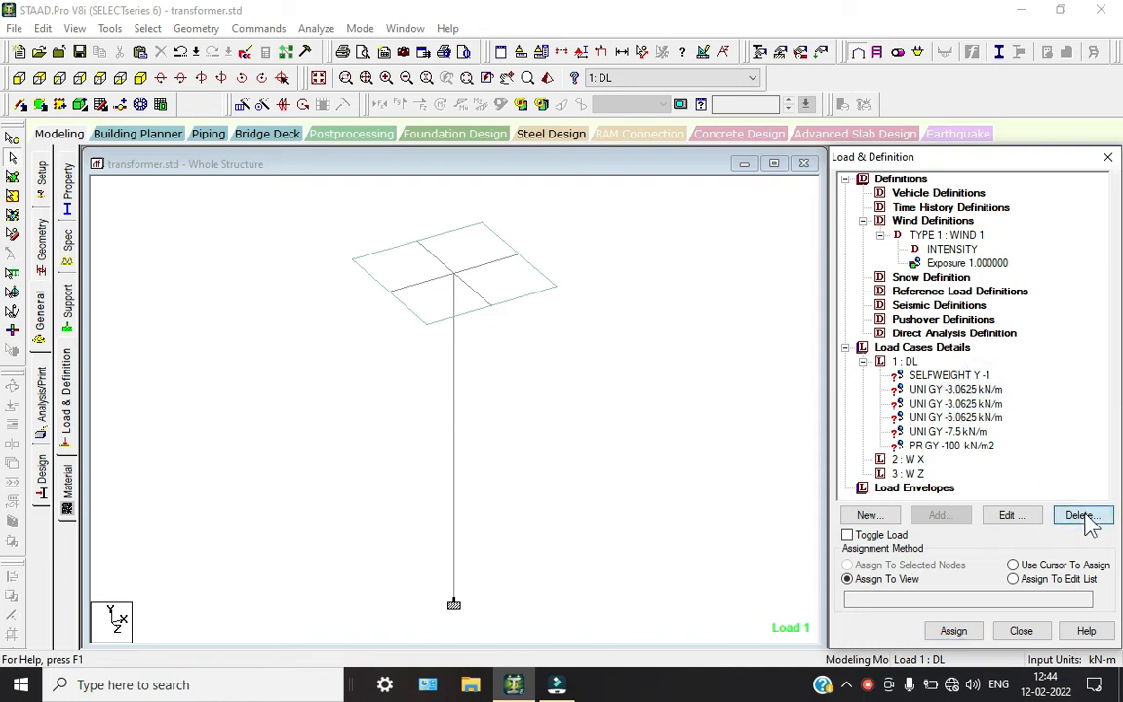
{"action": "left_click", "coordinate": [1079, 514]}
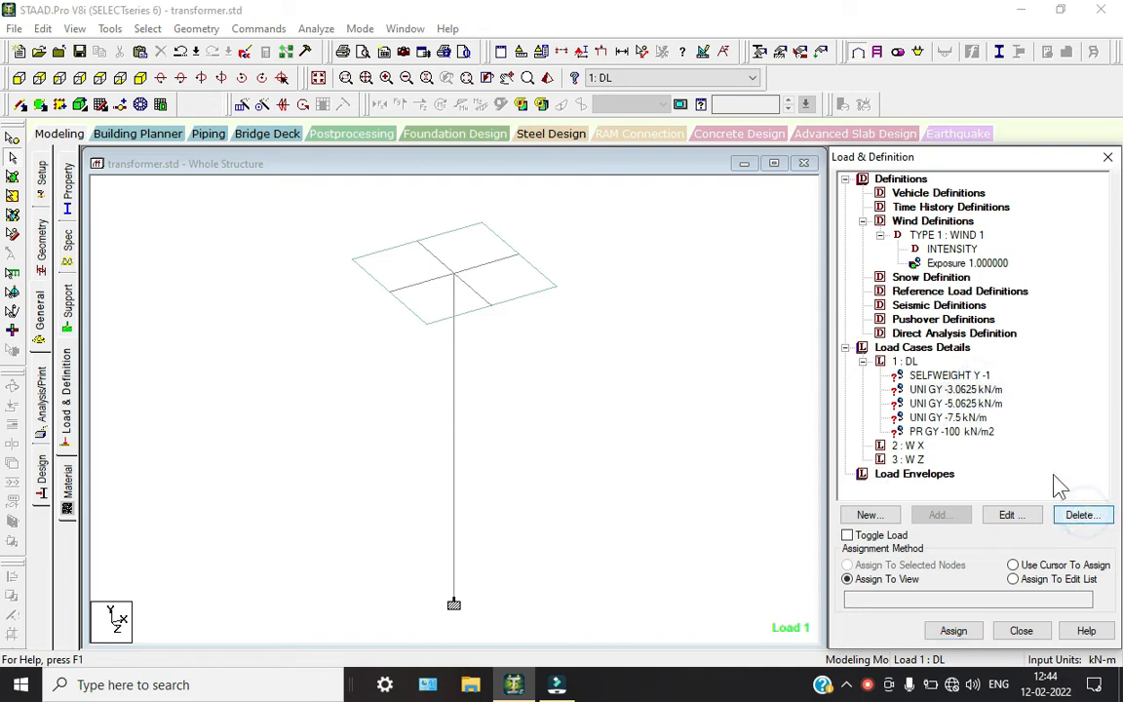
Add an X windward wind load with factor 1 and a Y range of 1 to 2.5 m to load case W X.
{"action": "left_click", "coordinate": [908, 445]}
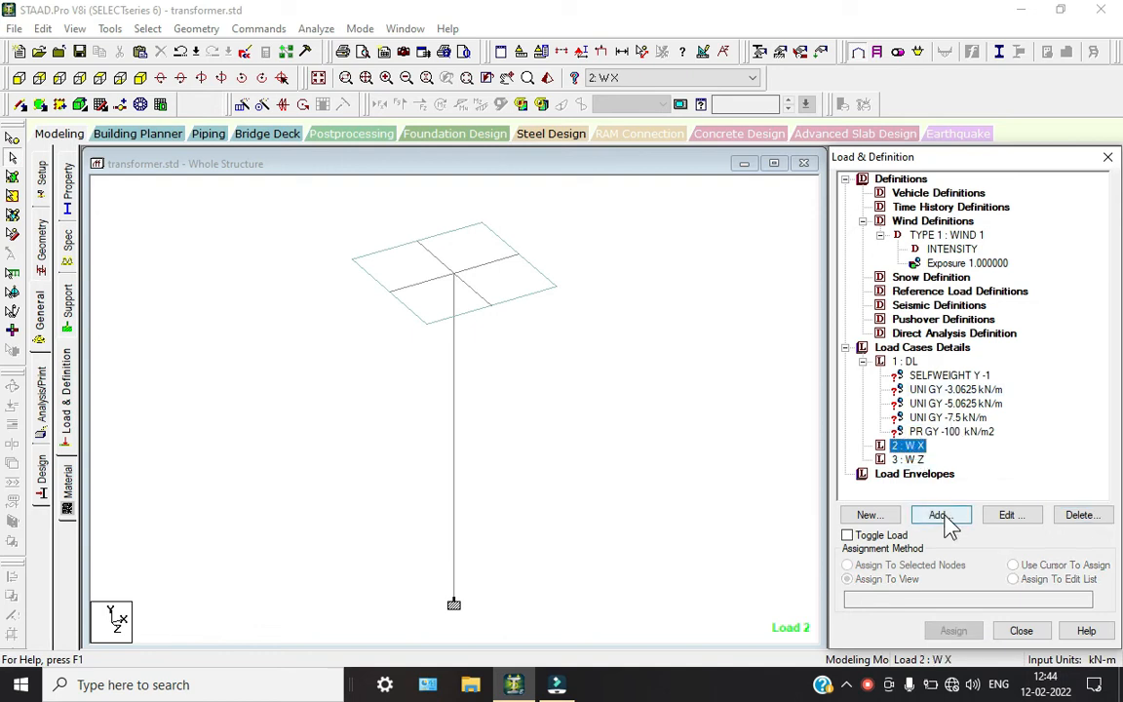
{"action": "left_click", "coordinate": [941, 516]}
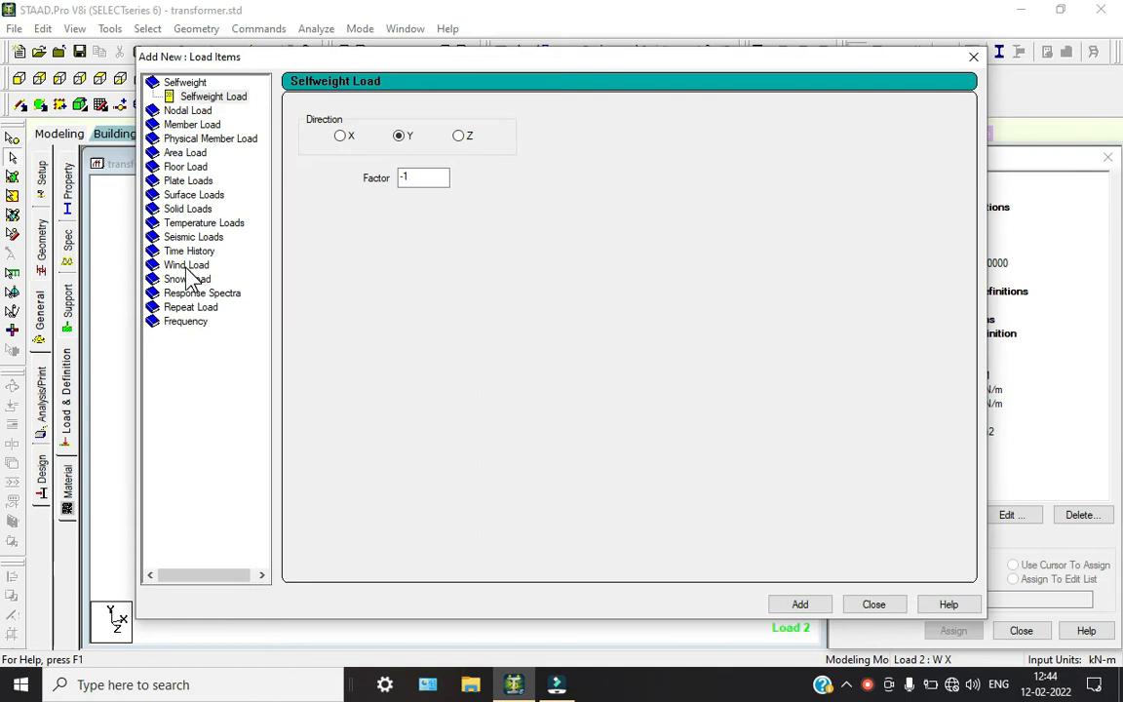
{"action": "left_click", "coordinate": [187, 266]}
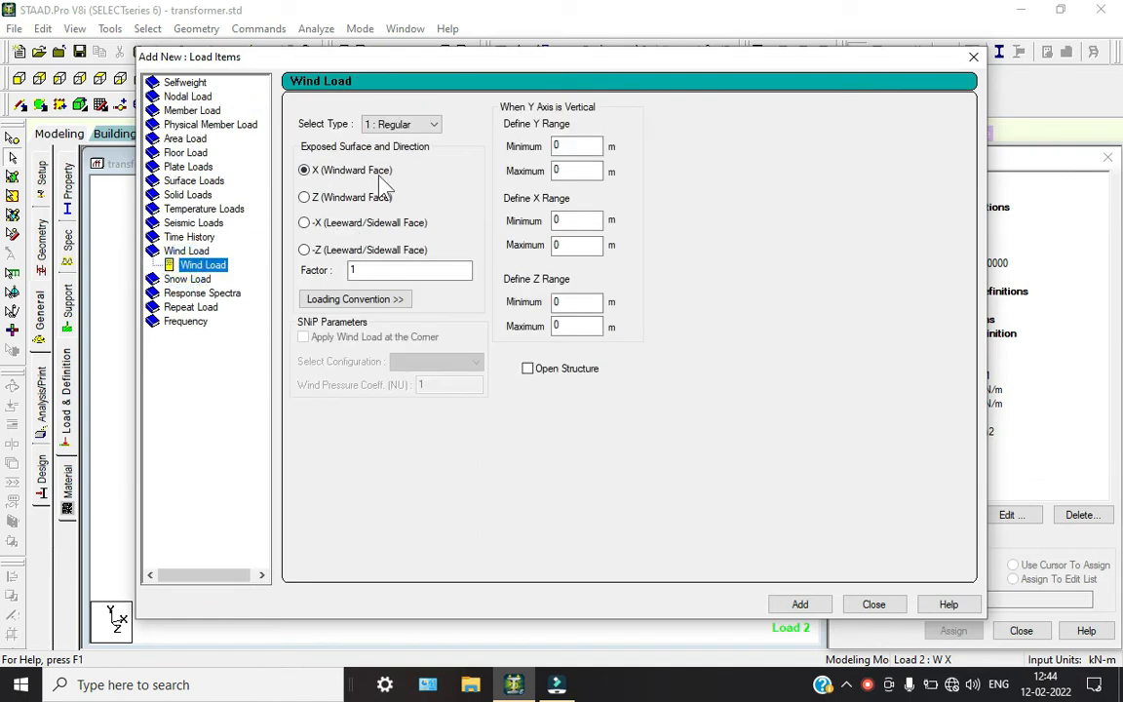
{"action": "double_click", "coordinate": [585, 147]}
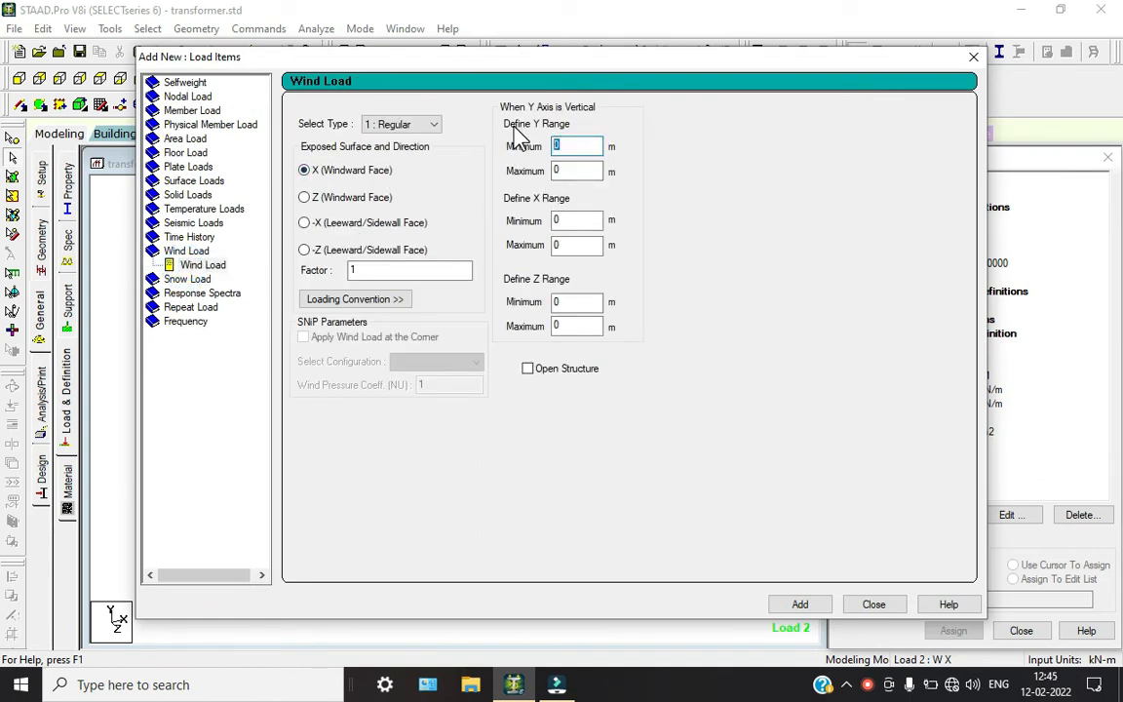
{"action": "type", "text": "1"}
{"action": "double_click", "coordinate": [573, 171]}
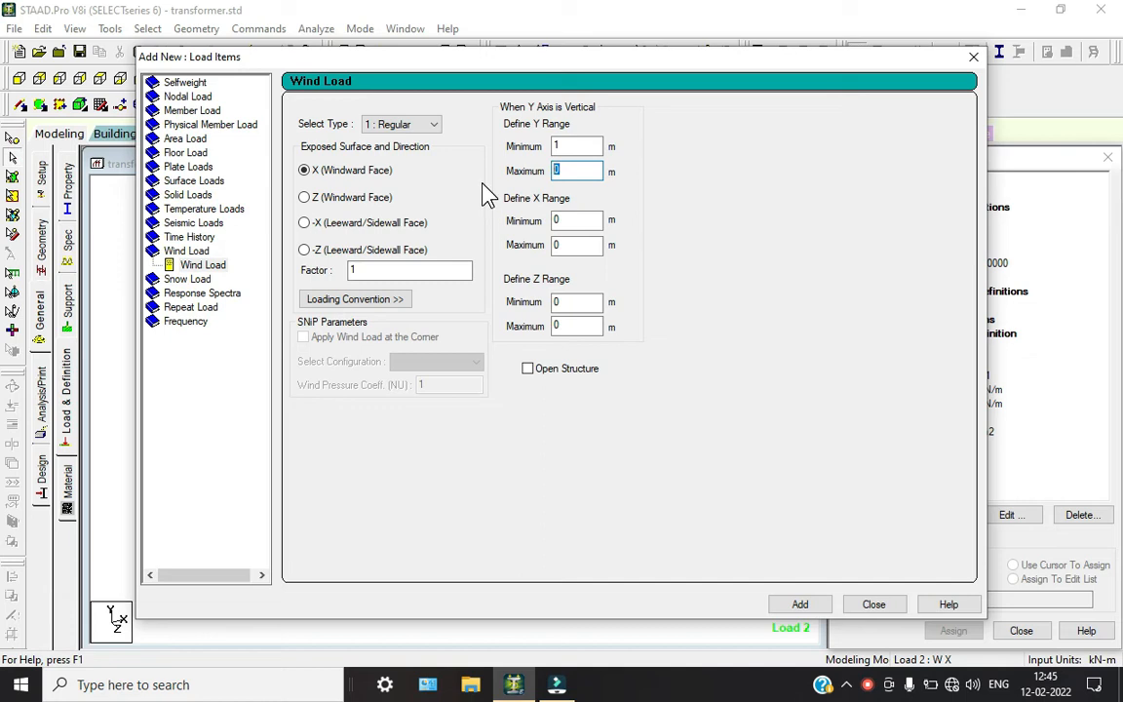
{"action": "type", "text": "3"}
{"action": "type", "text": "."}
{"action": "key", "text": "BackSpace"}
{"action": "key", "text": "BackSpace"}
{"action": "type", "text": "2."}
{"action": "left_click", "coordinate": [809, 604]}
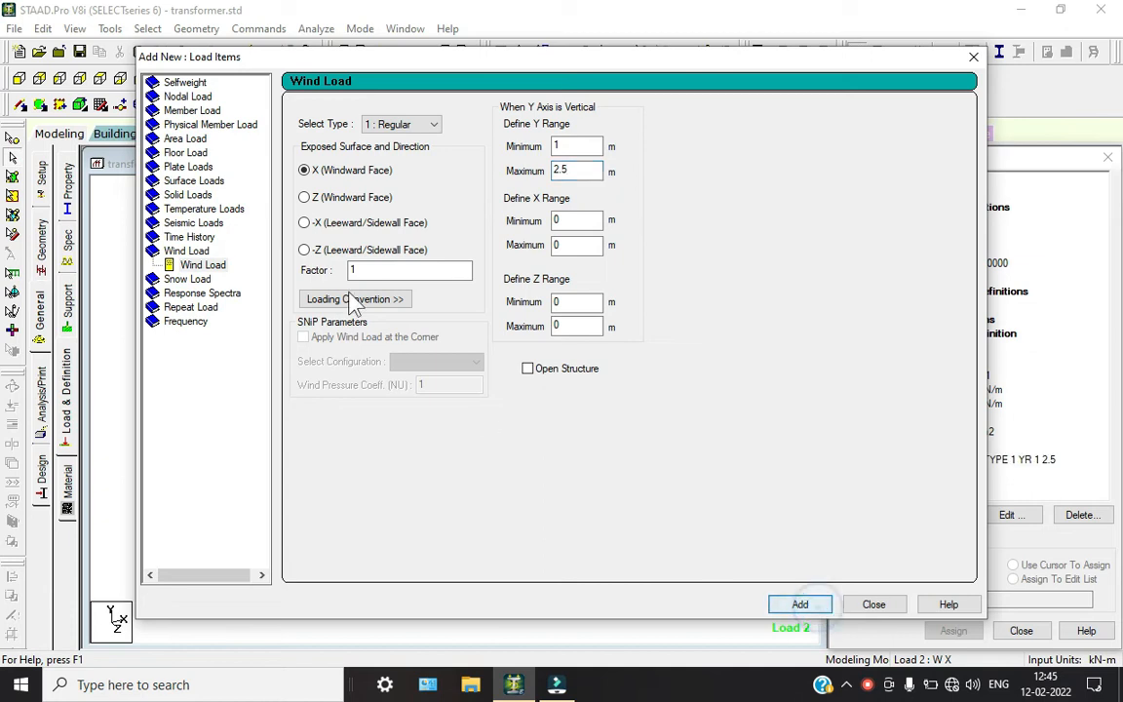
Add a second X windward wind load with factor -1 over the same Y range to W X and close the dialog.
{"action": "left_click", "coordinate": [351, 270]}
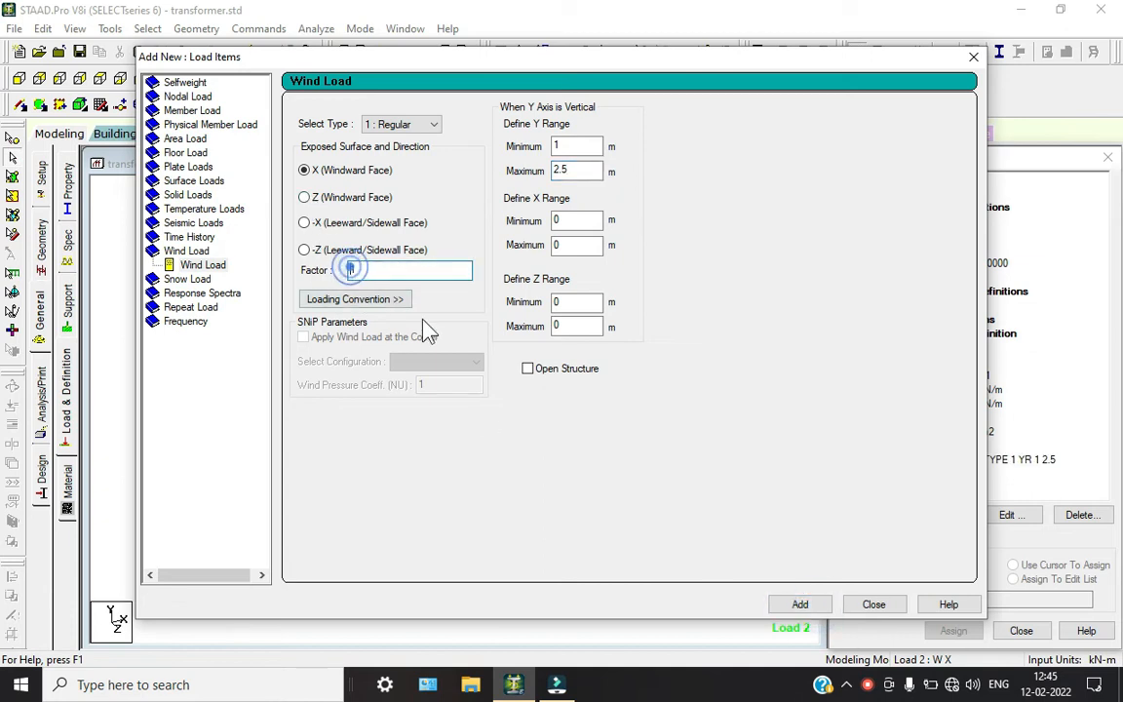
{"action": "left_click", "coordinate": [801, 604]}
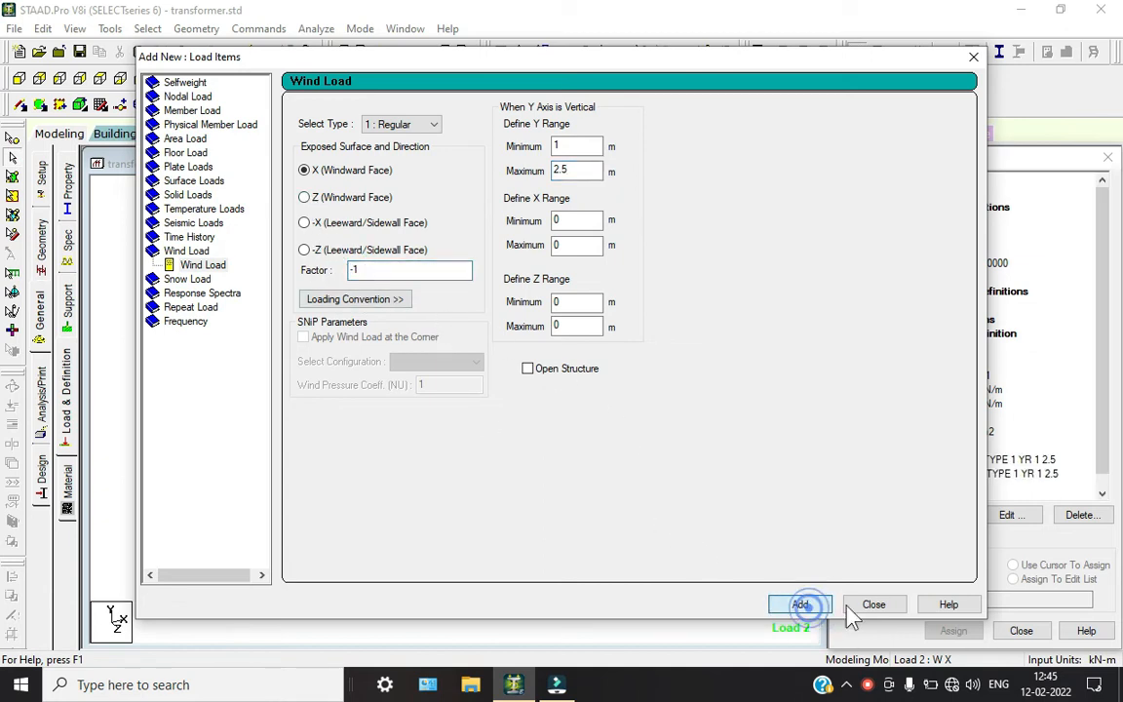
{"action": "left_click", "coordinate": [872, 604]}
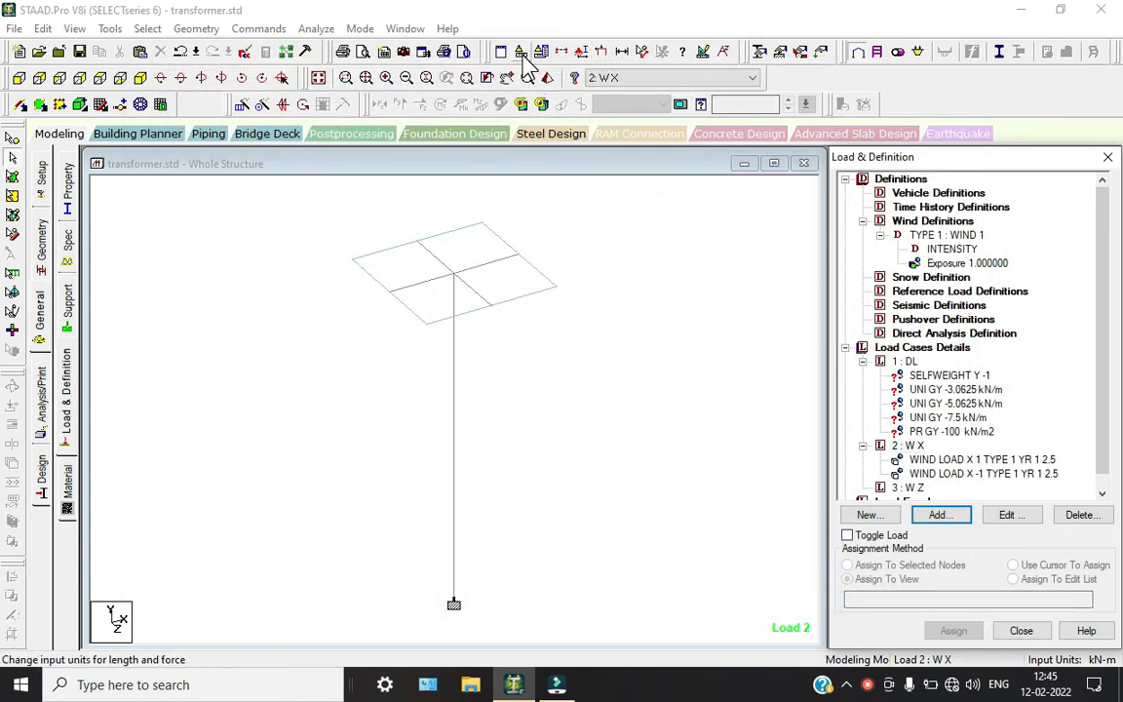
{"action": "left_click", "coordinate": [581, 51]}
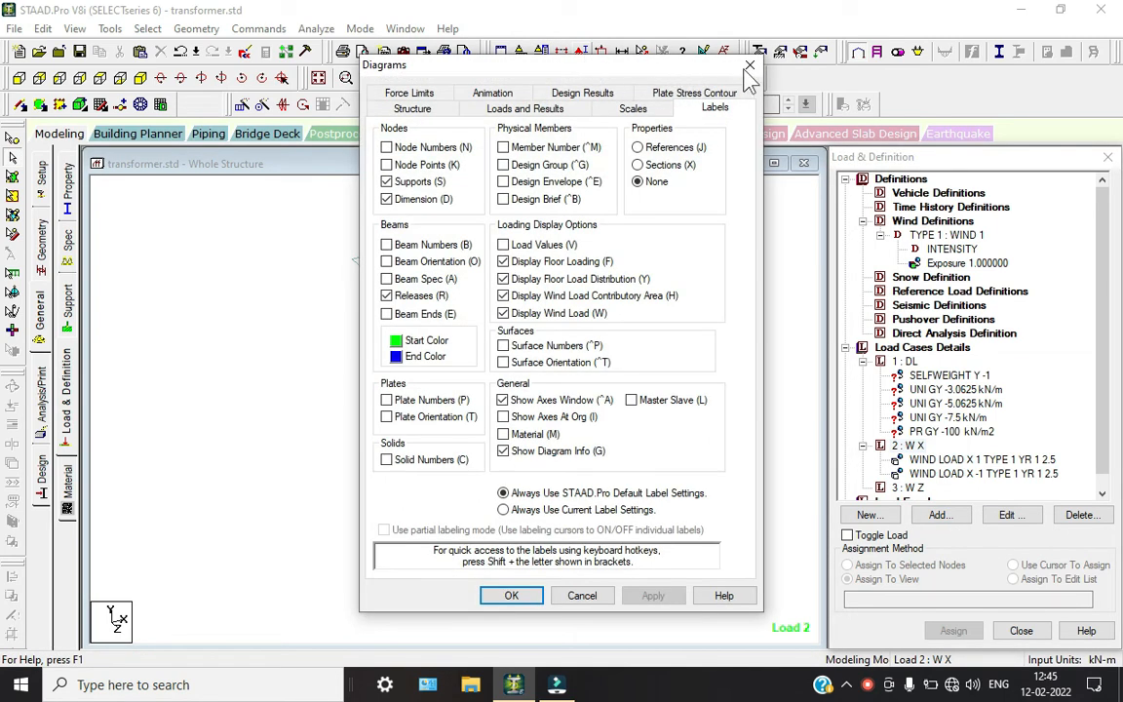
{"action": "left_click", "coordinate": [747, 68]}
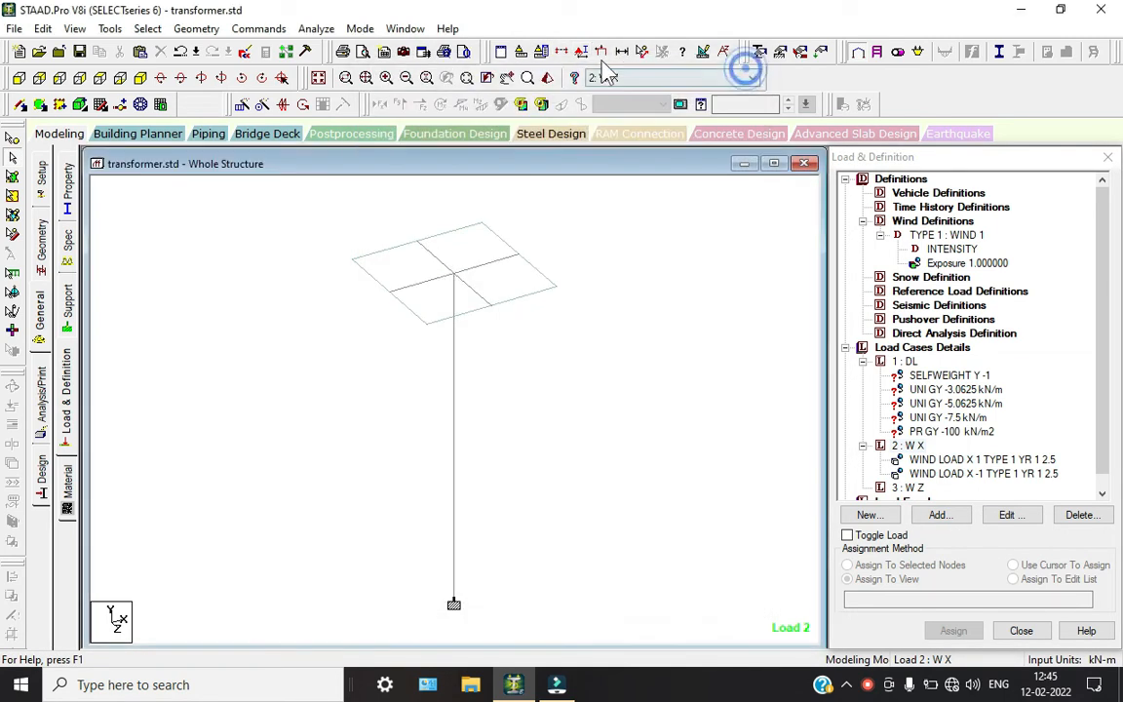
{"action": "left_click", "coordinate": [541, 51]}
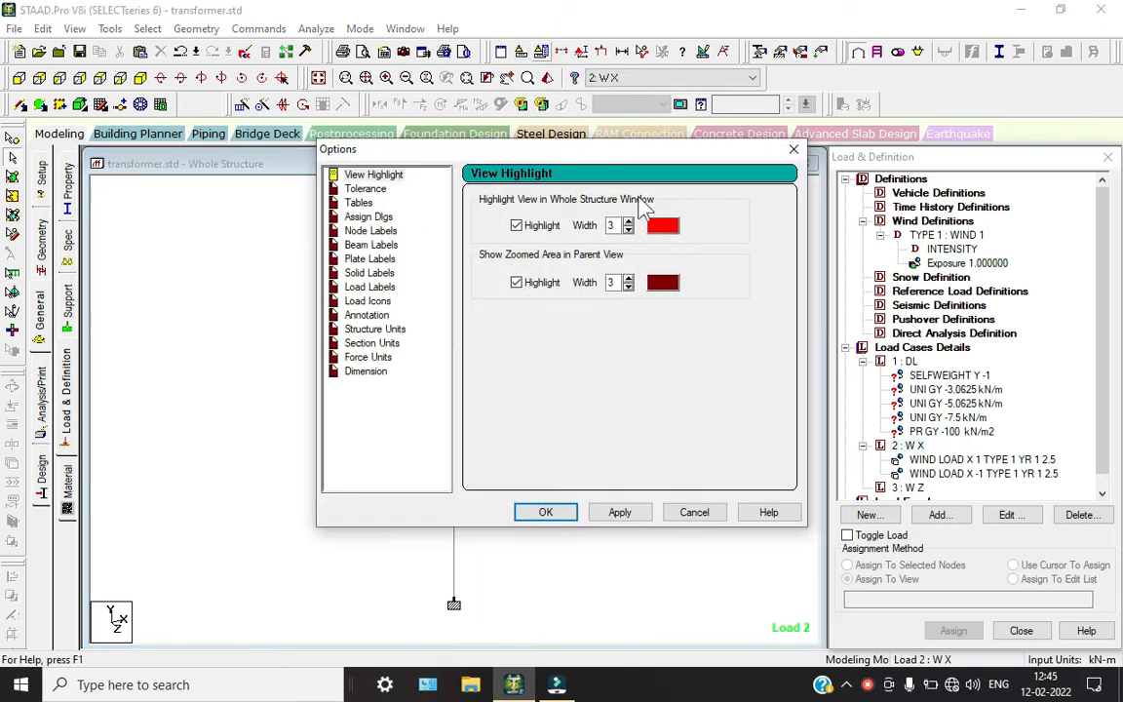
{"action": "left_click", "coordinate": [792, 151]}
Measure the column's length from its top node to its base support, accepting the auto save of the file.
{"action": "left_click", "coordinate": [643, 50]}
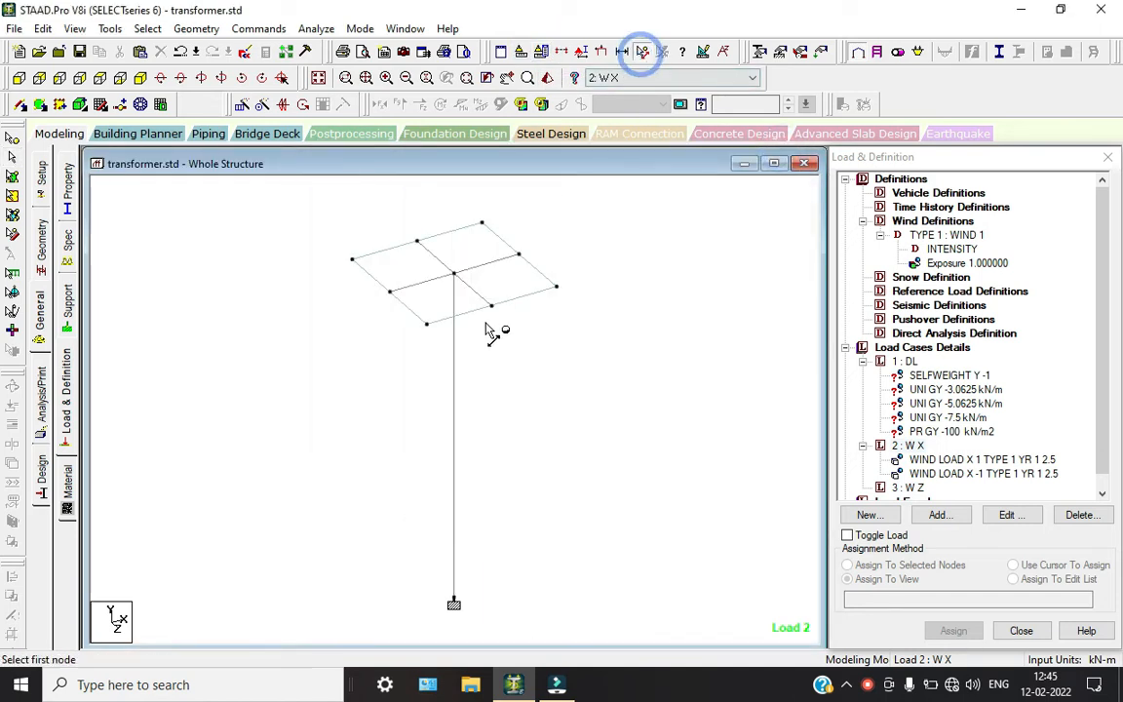
{"action": "left_click", "coordinate": [453, 275]}
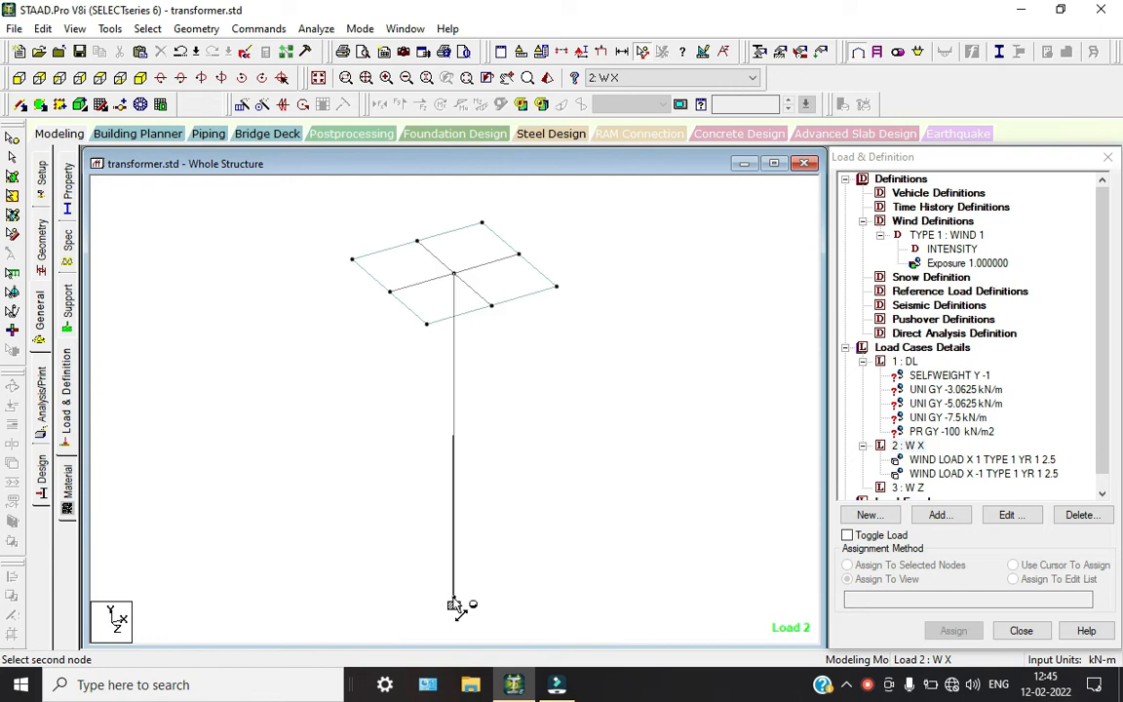
{"action": "left_click", "coordinate": [453, 598]}
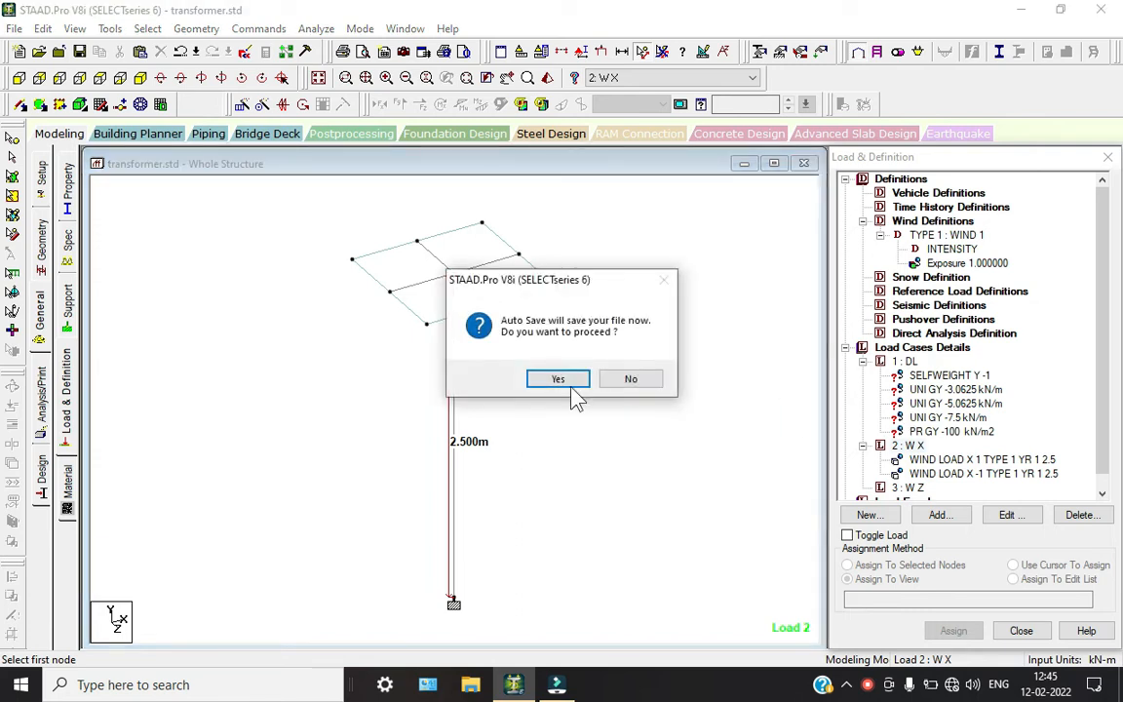
{"action": "left_click", "coordinate": [569, 383]}
{"action": "left_click", "coordinate": [454, 364]}
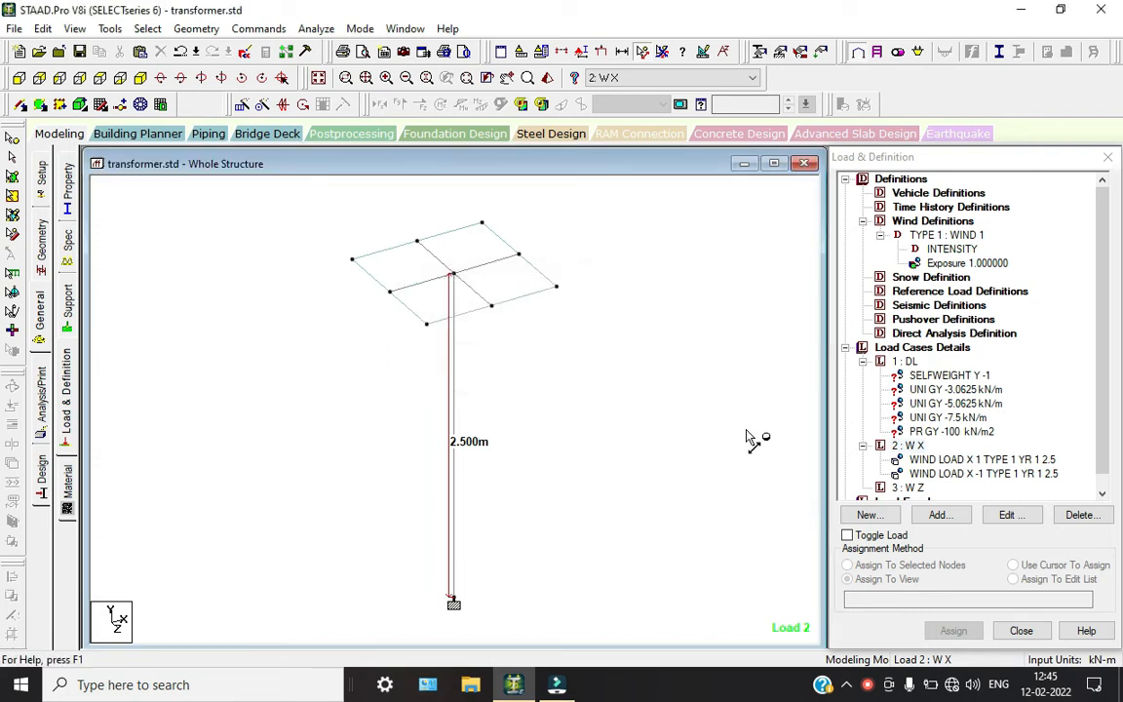
Add a Z windward wind load with factor 1 and a Y range of 1 to 2.5 m to load case W Z.
{"action": "scroll", "coordinate": [987, 469], "scroll_direction": "down", "scroll_amount": 1}
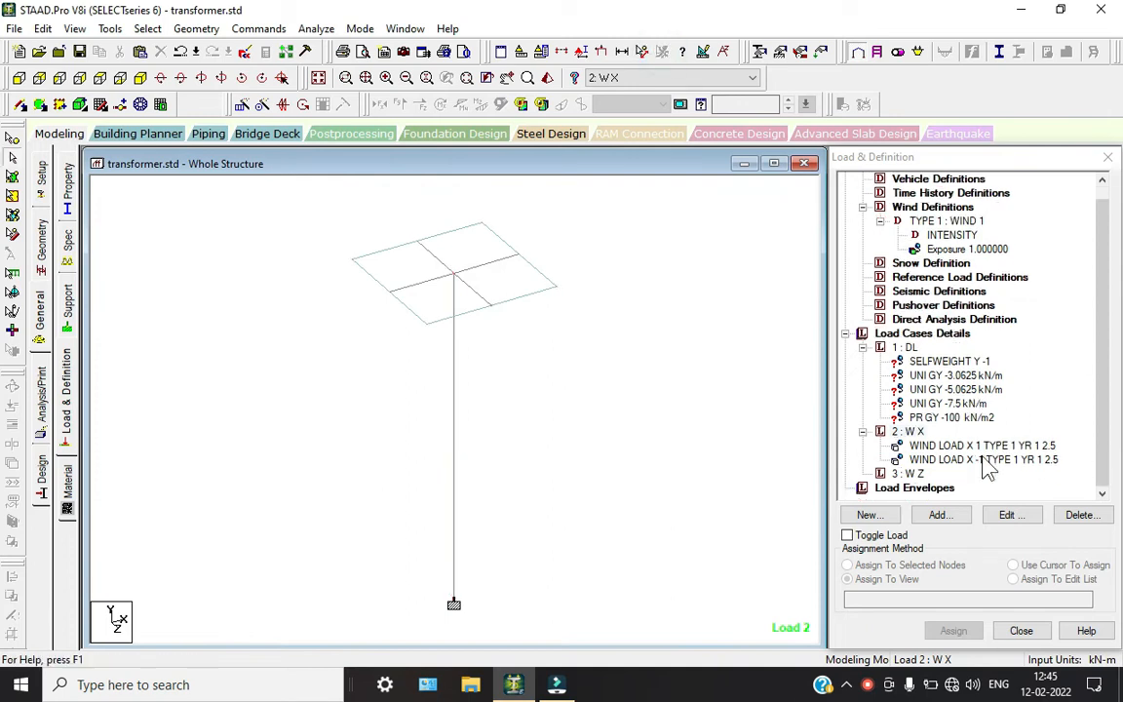
{"action": "left_click", "coordinate": [907, 473]}
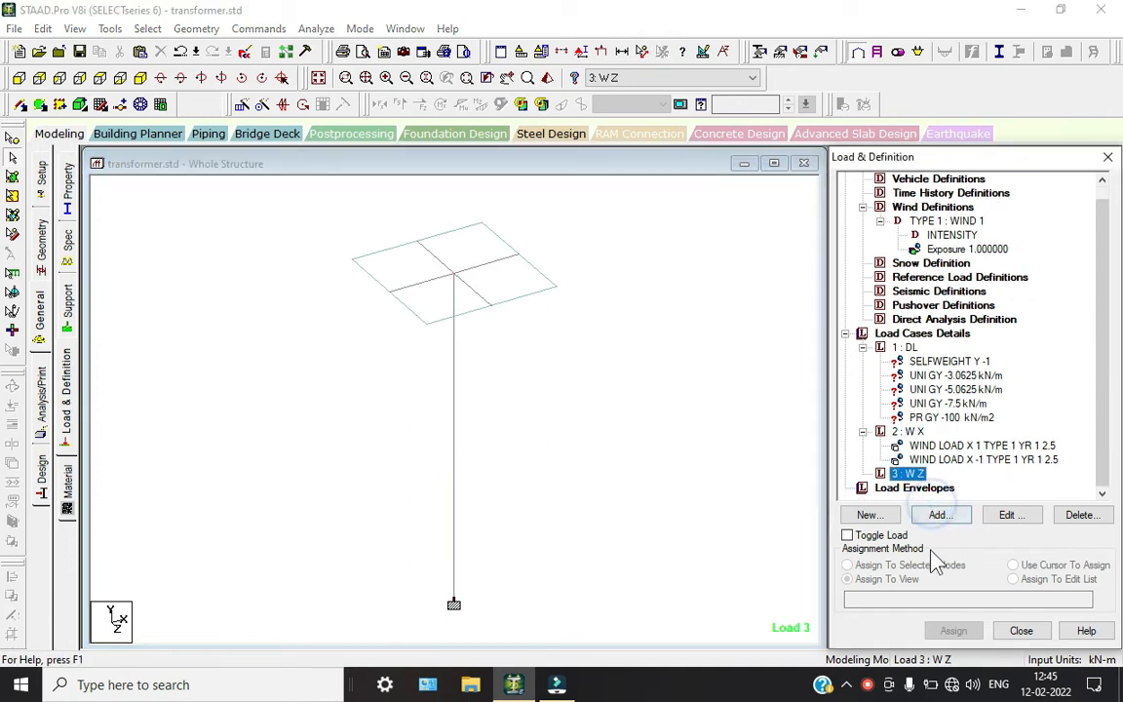
{"action": "left_click", "coordinate": [945, 516]}
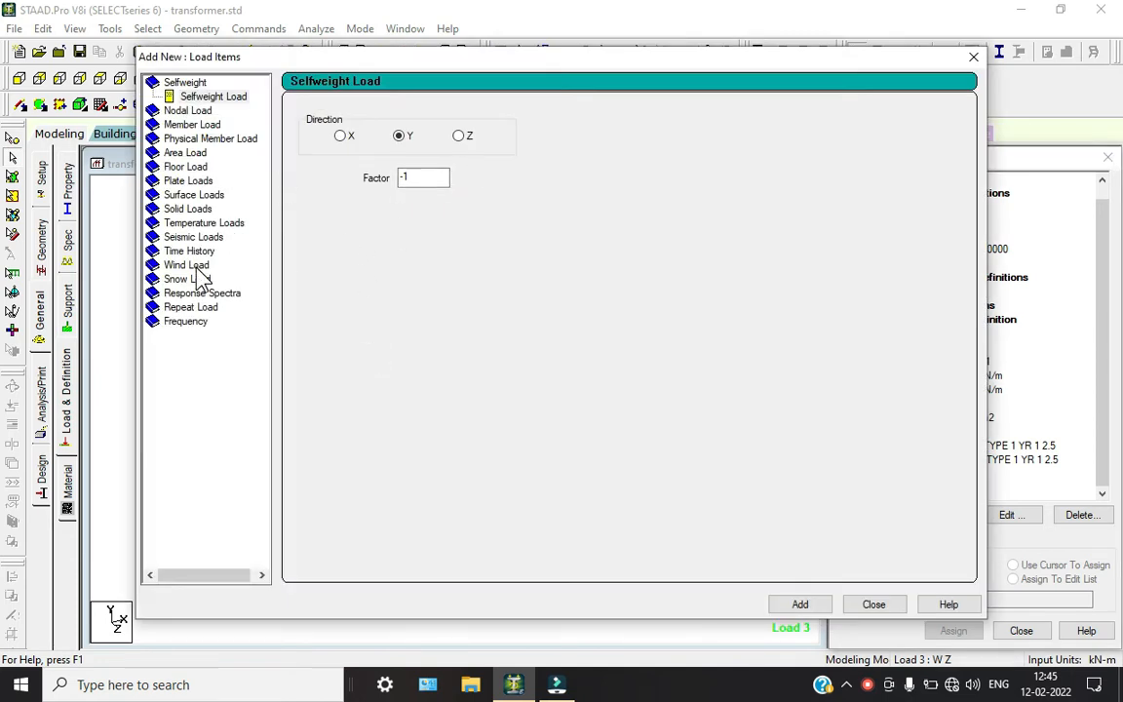
{"action": "left_click", "coordinate": [187, 265]}
{"action": "left_click", "coordinate": [321, 197]}
{"action": "left_click", "coordinate": [580, 146]}
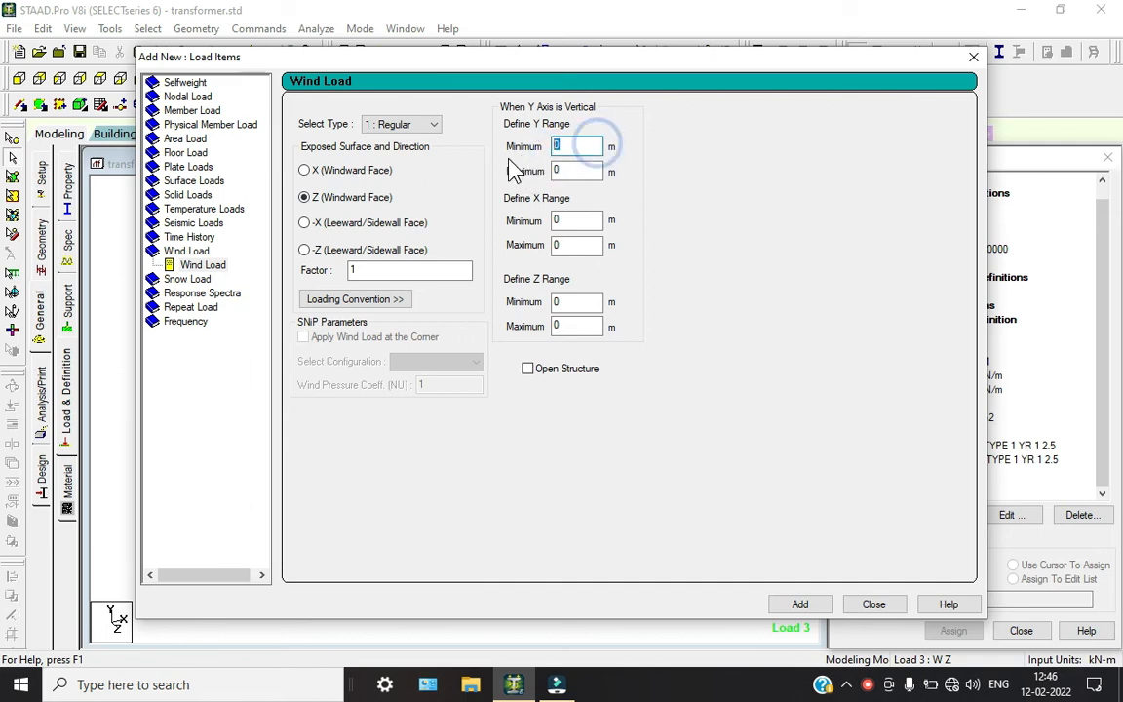
{"action": "left_click", "coordinate": [573, 170]}
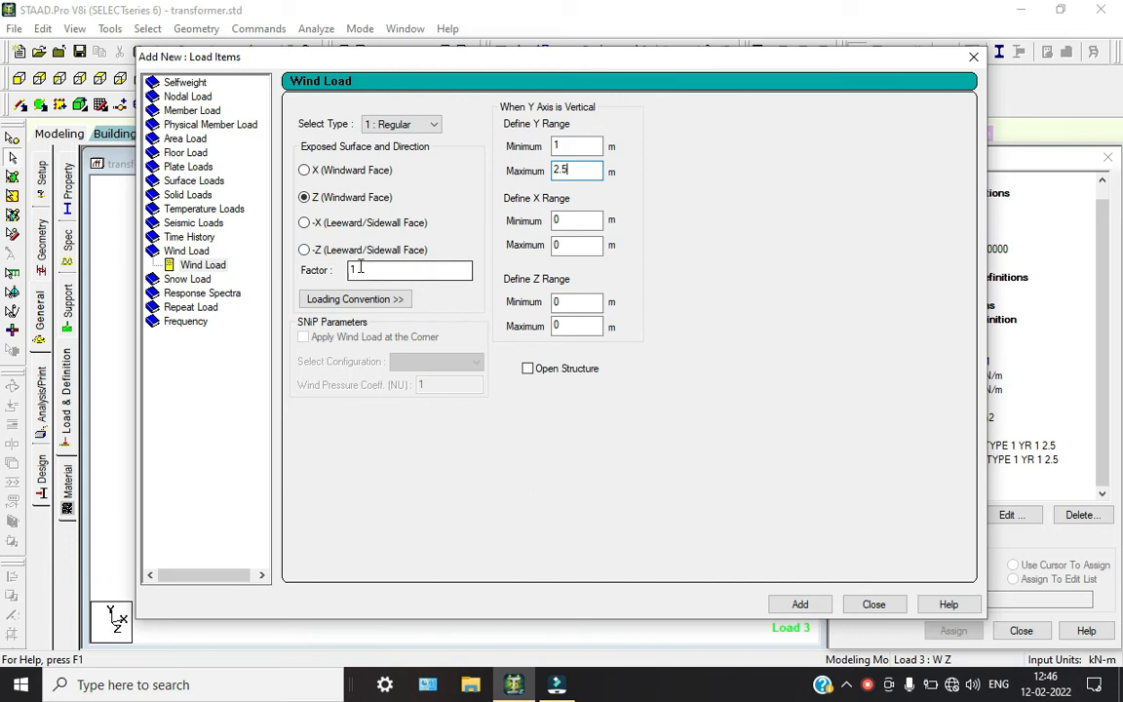
{"action": "left_click", "coordinate": [799, 606]}
Add a second Z windward wind load with factor -1 over the same Y range to W Z and close the dialog.
{"action": "left_click", "coordinate": [351, 270]}
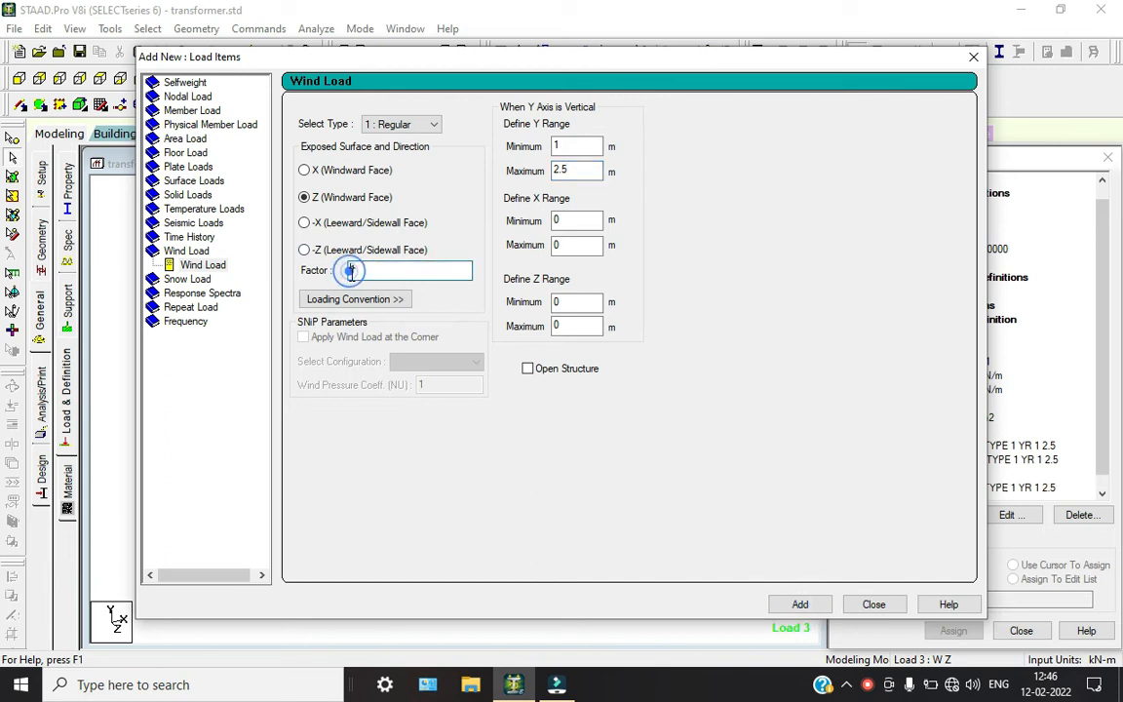
{"action": "left_click", "coordinate": [791, 605]}
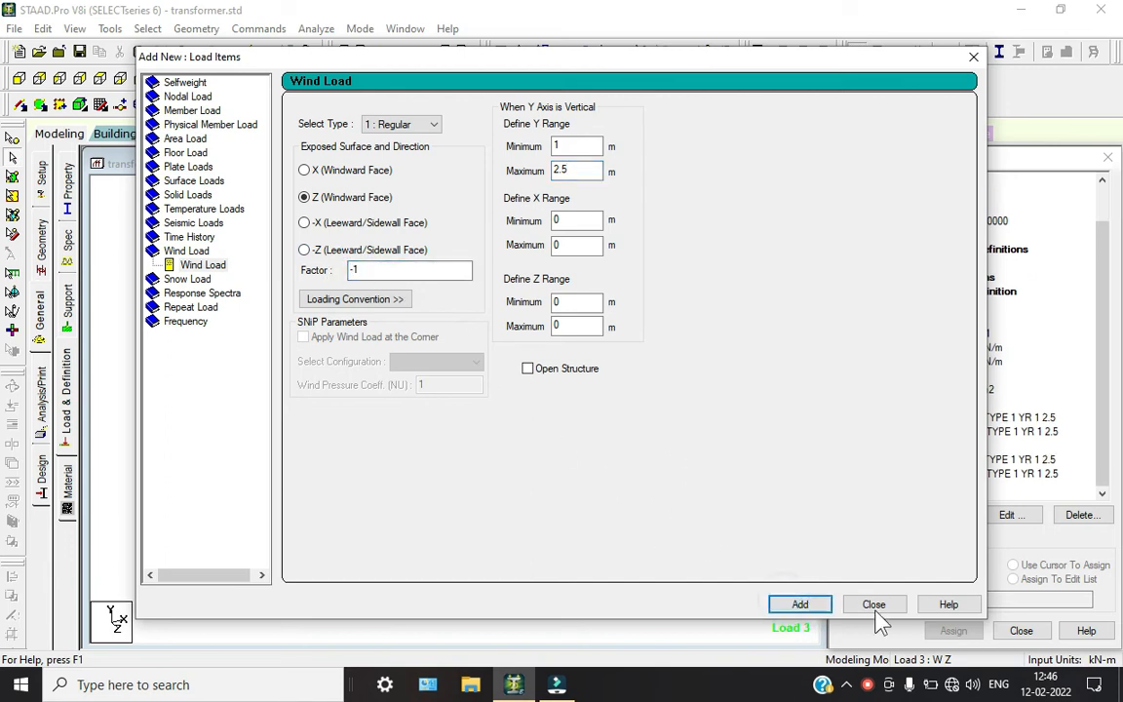
{"action": "left_click", "coordinate": [873, 604]}
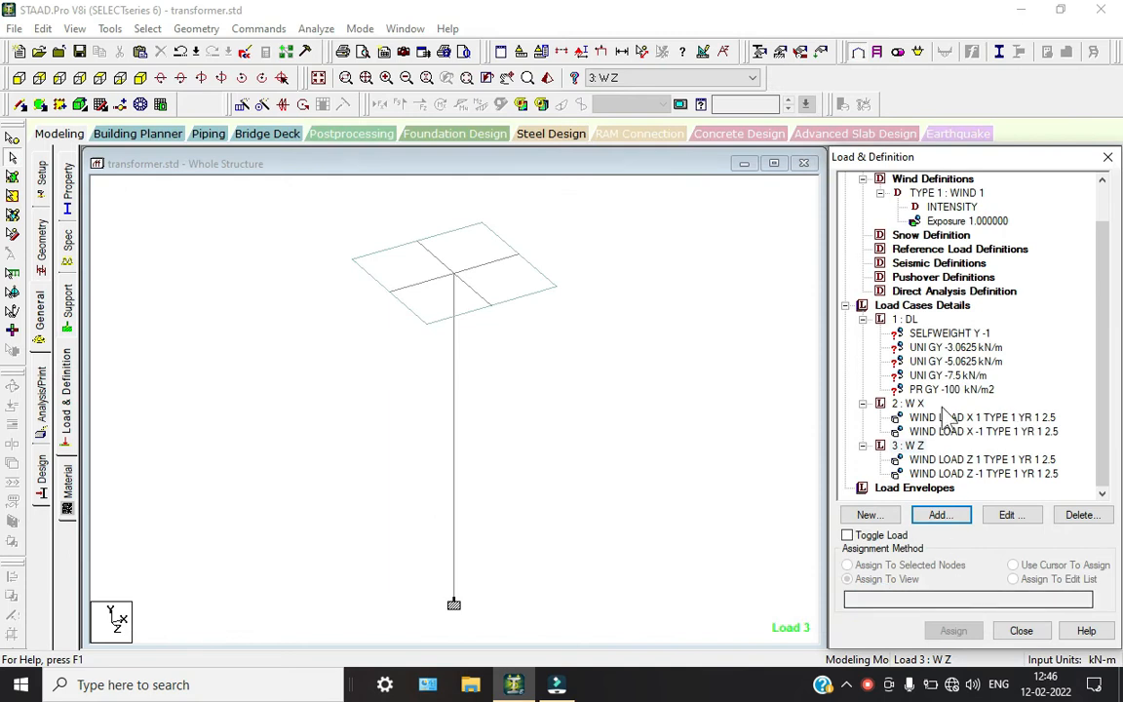
Assign the DL selfweight load in Y with factor -1 to the whole structure in view.
{"action": "left_click", "coordinate": [949, 332]}
{"action": "left_click", "coordinate": [953, 630]}
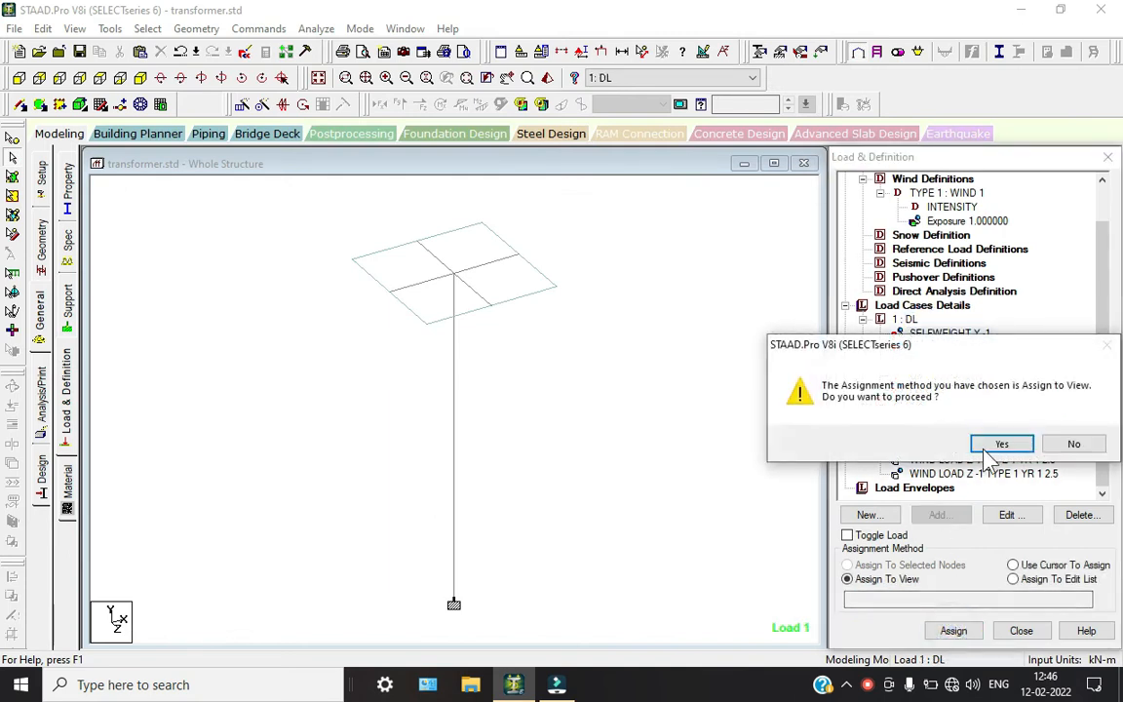
{"action": "left_click", "coordinate": [992, 440]}
{"action": "left_click", "coordinate": [605, 334]}
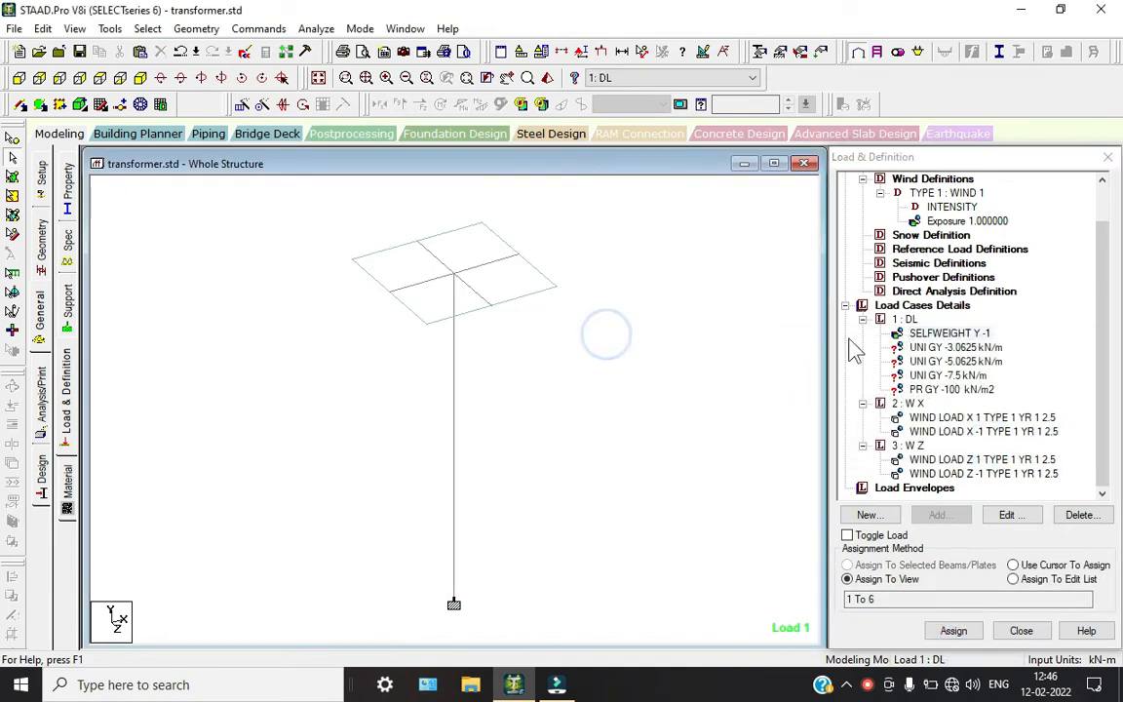
Assign the -5.0625 kN/m GY uniform load of DL to the column, selected as the beams parallel to Y.
{"action": "left_click", "coordinate": [950, 361]}
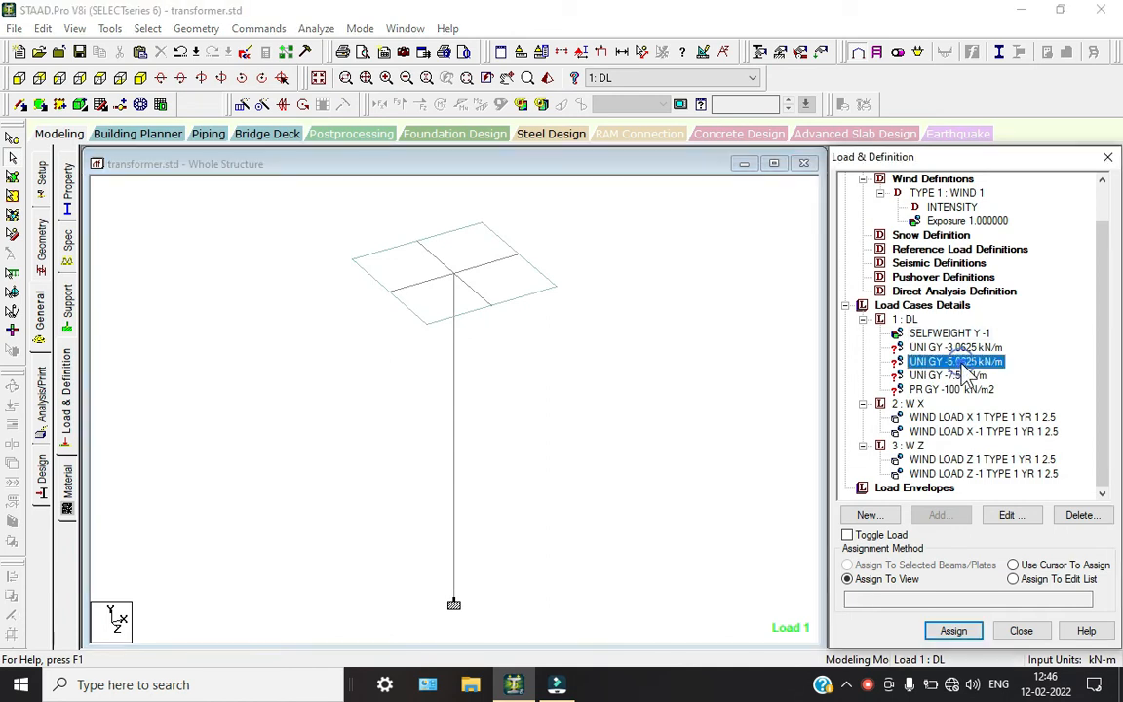
{"action": "left_click", "coordinate": [154, 28]}
{"action": "mouse_move", "coordinate": [275, 346]}
{"action": "left_click", "coordinate": [371, 364]}
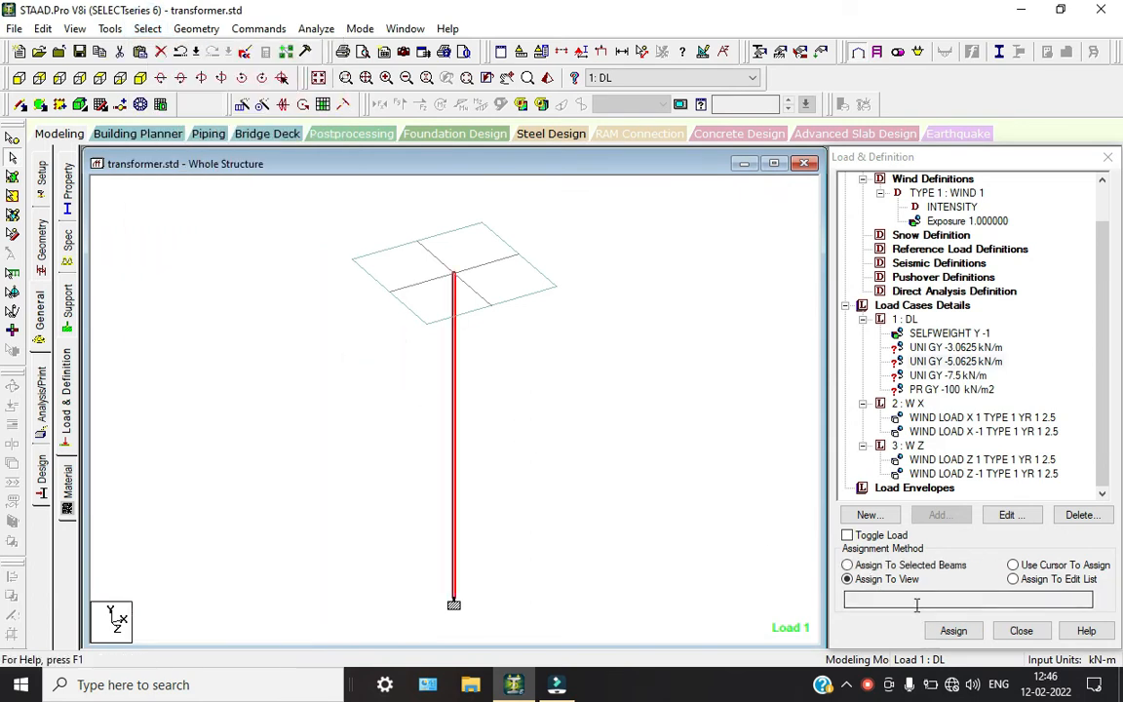
{"action": "left_click", "coordinate": [848, 566]}
{"action": "left_click", "coordinate": [952, 631]}
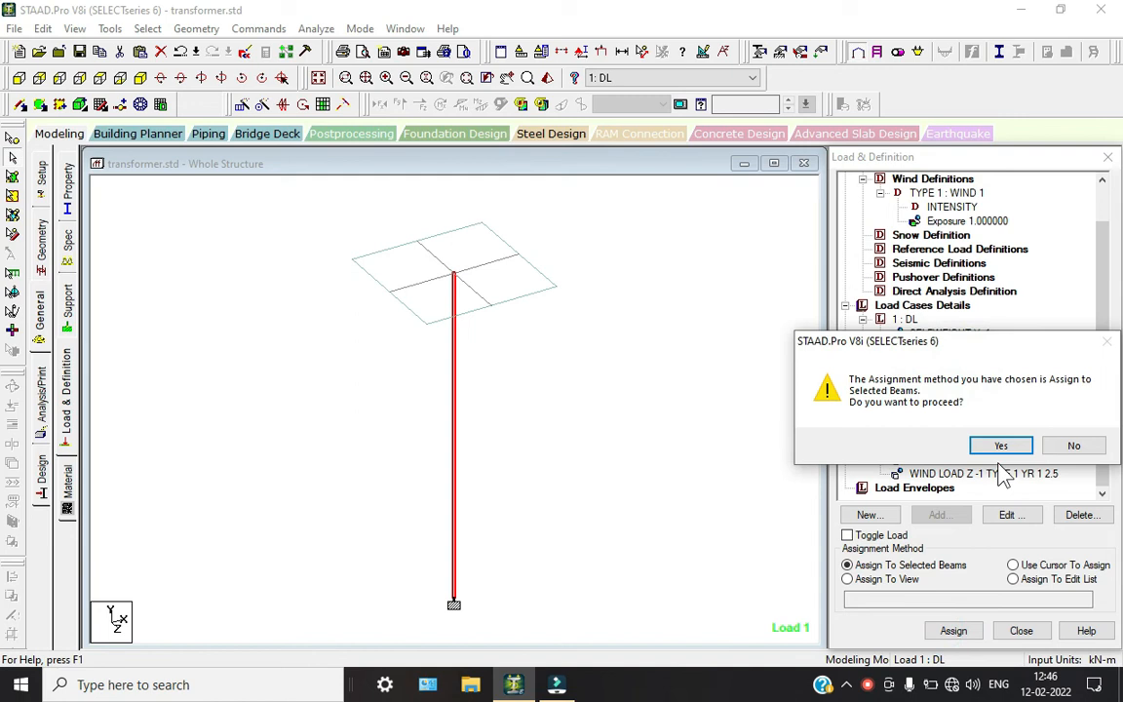
{"action": "left_click", "coordinate": [999, 445]}
{"action": "left_click", "coordinate": [619, 414]}
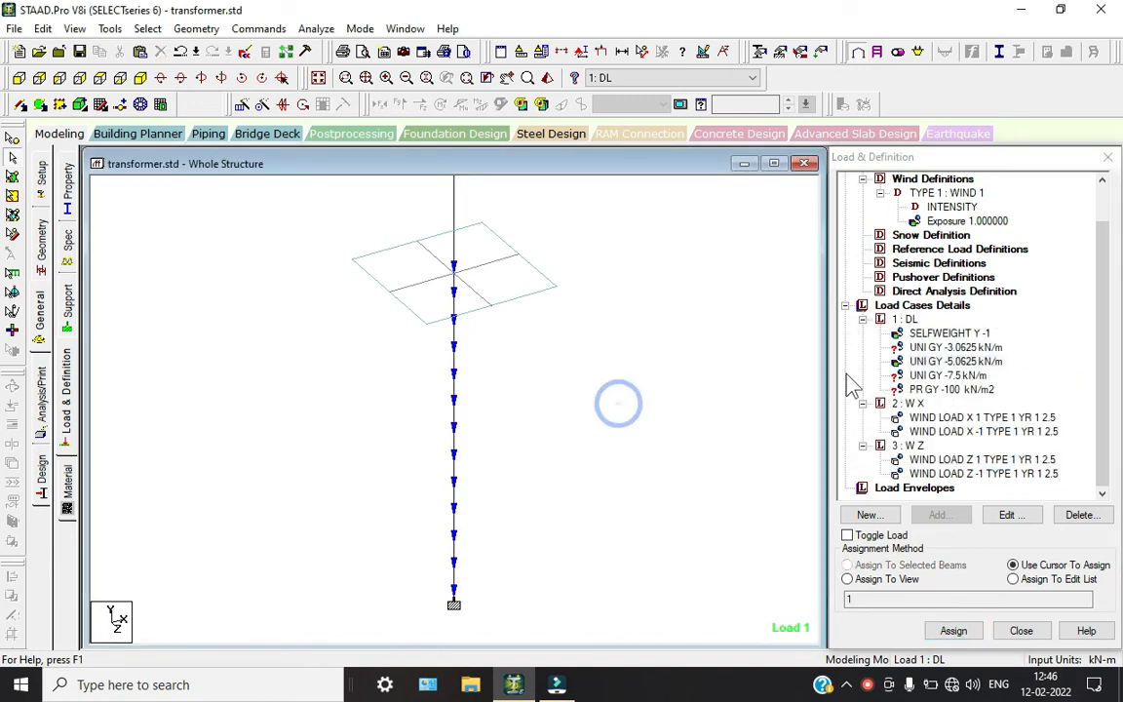
Assign the -3.0625 kN/m GY uniform load of DL to the top beams parallel to X and Z.
{"action": "left_click", "coordinate": [941, 347]}
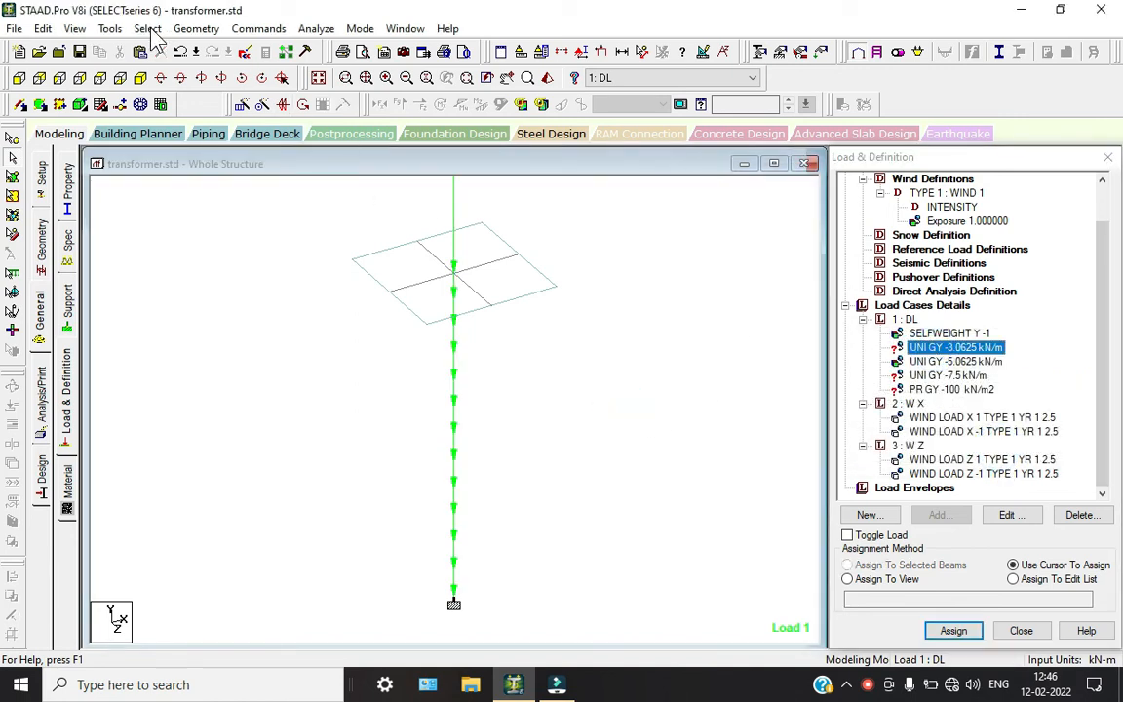
{"action": "left_click", "coordinate": [147, 29]}
{"action": "mouse_move", "coordinate": [292, 342]}
{"action": "left_click", "coordinate": [362, 346]}
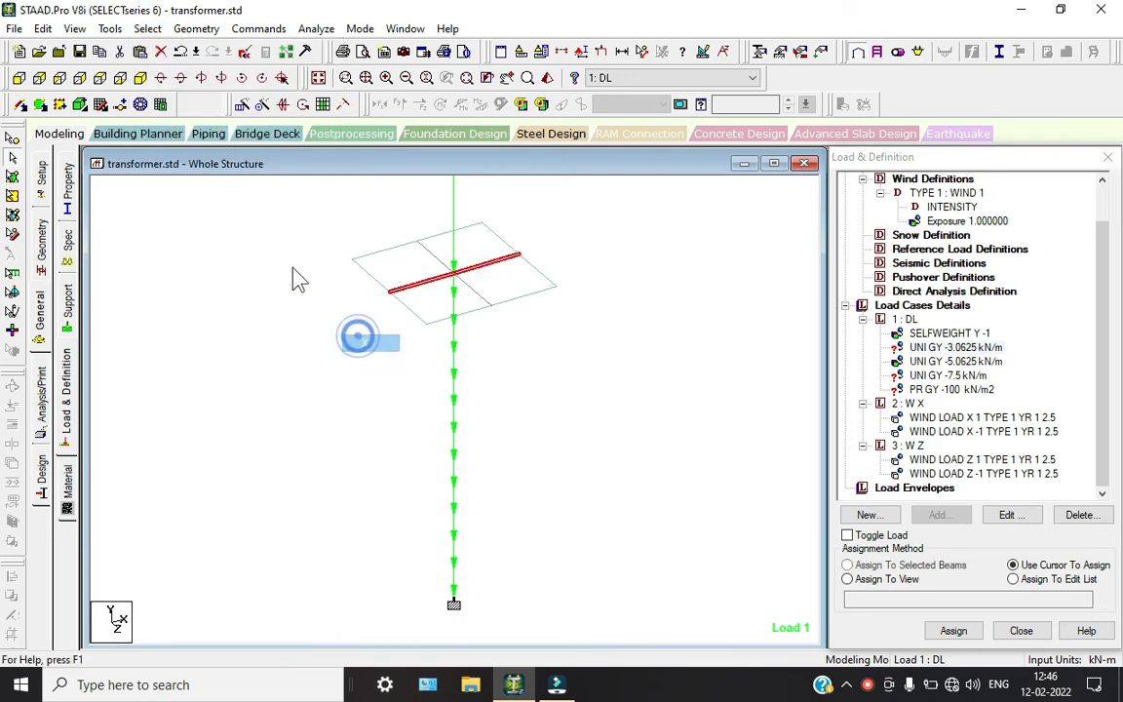
{"action": "left_click", "coordinate": [147, 29]}
{"action": "left_click", "coordinate": [268, 343]}
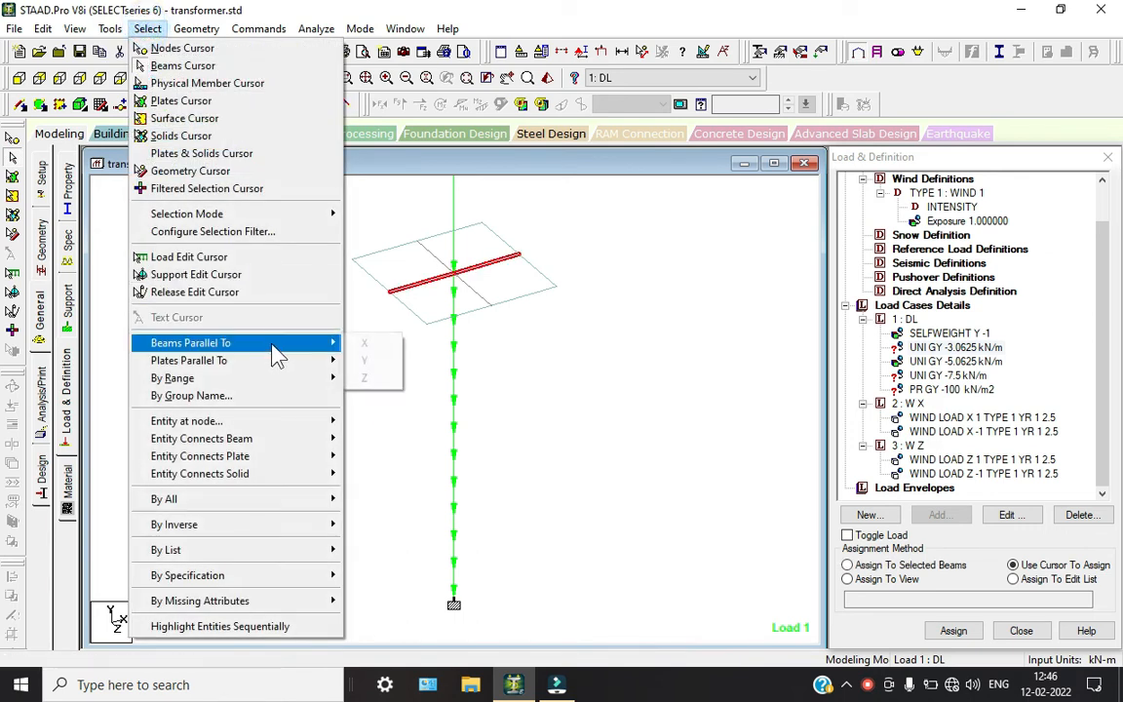
{"action": "left_click", "coordinate": [392, 380]}
{"action": "left_click", "coordinate": [955, 630]}
{"action": "left_click", "coordinate": [953, 631]}
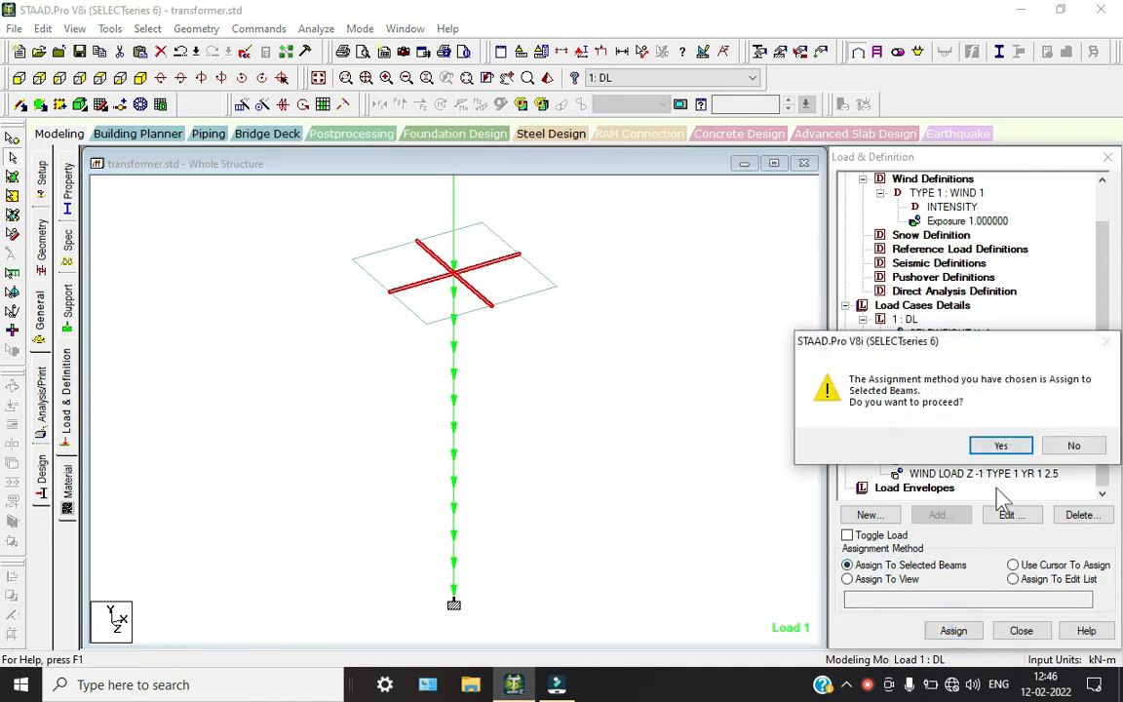
{"action": "left_click", "coordinate": [996, 444]}
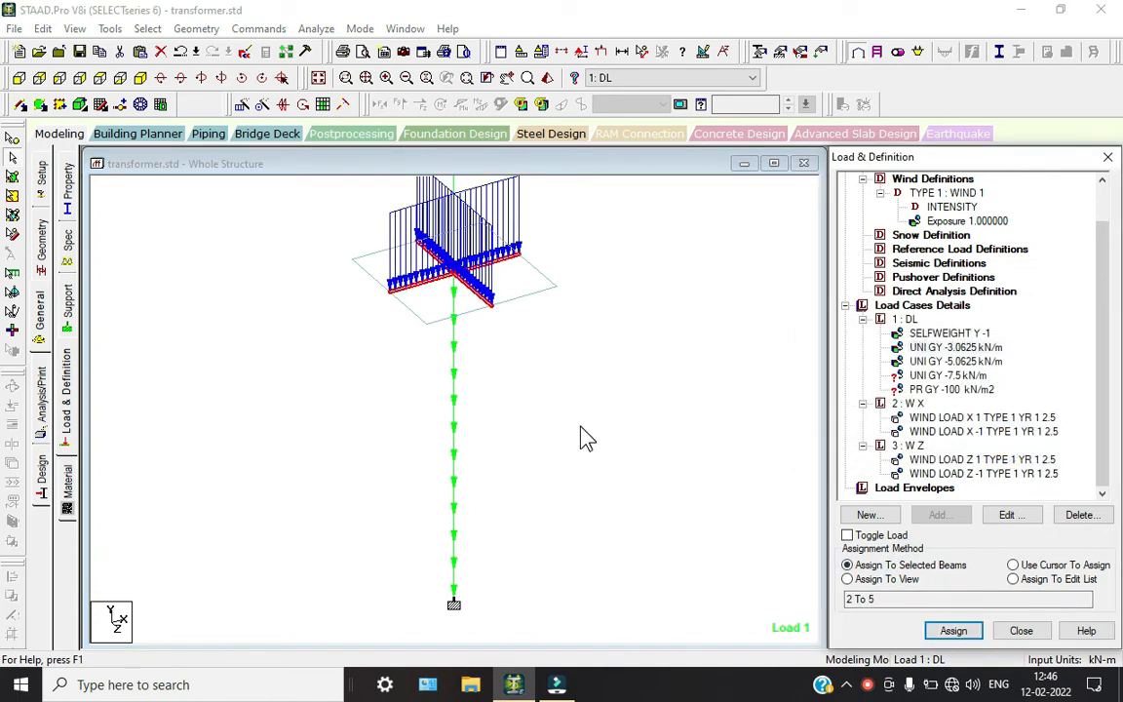
Assign the -100 kN/m2 GY plate pressure of DL to the selected top plate.
{"action": "left_click", "coordinate": [953, 390]}
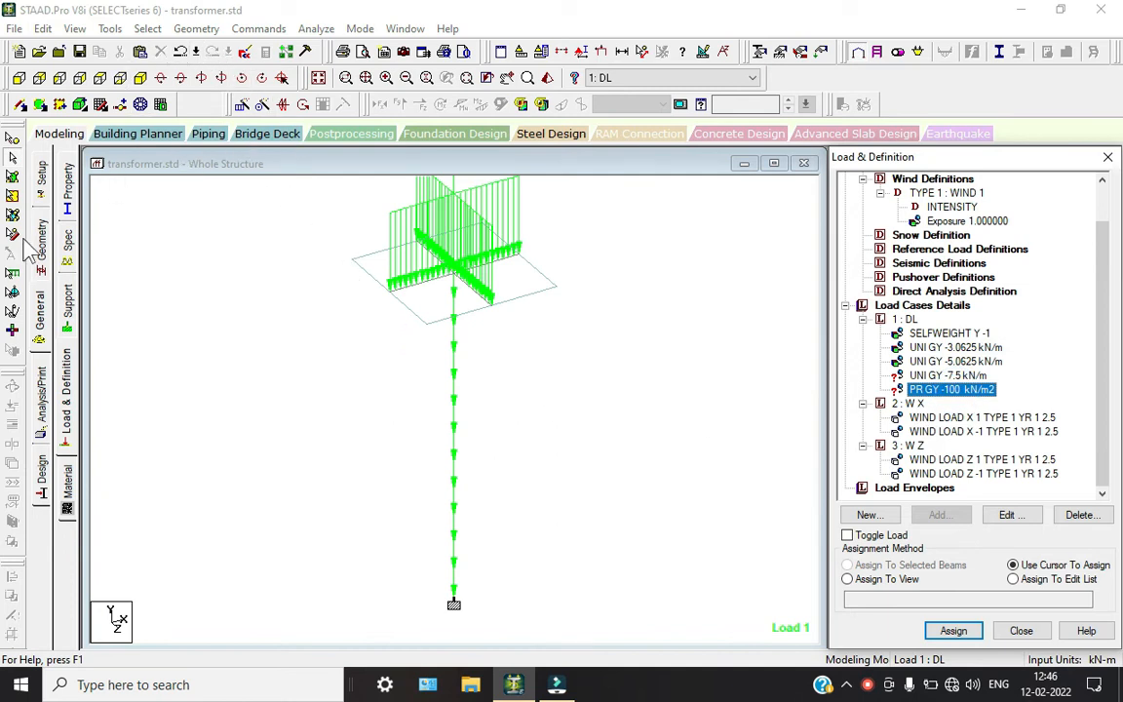
{"action": "left_click", "coordinate": [13, 177]}
{"action": "left_click", "coordinate": [512, 266]}
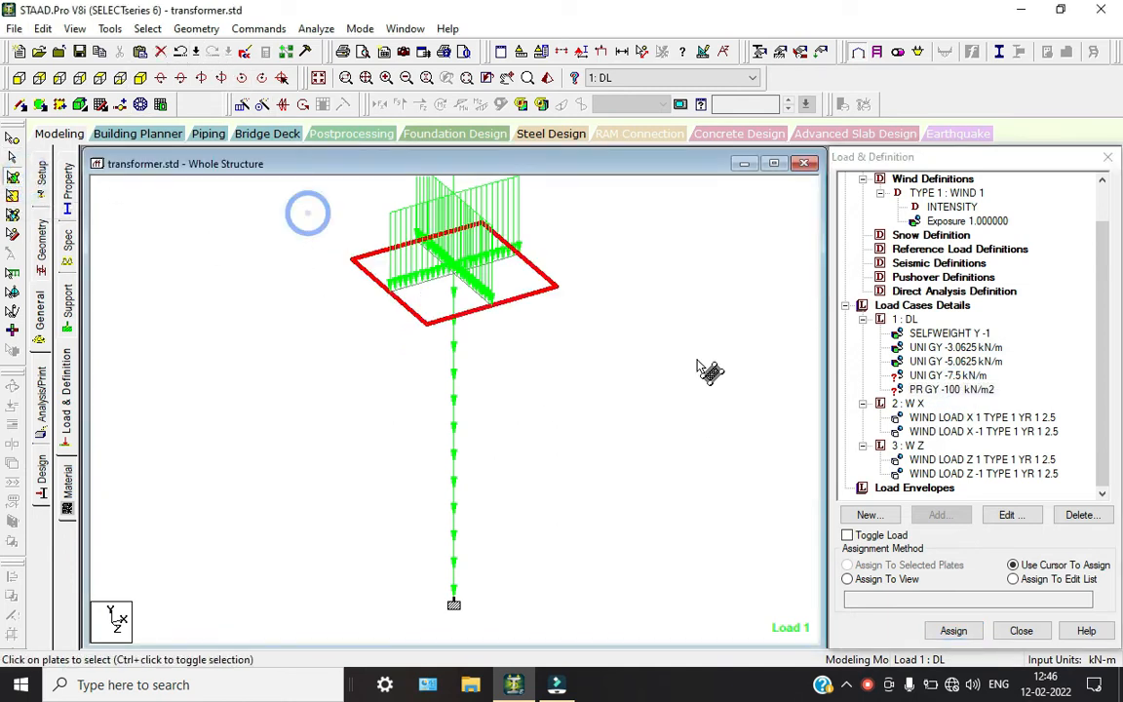
{"action": "left_click", "coordinate": [954, 631]}
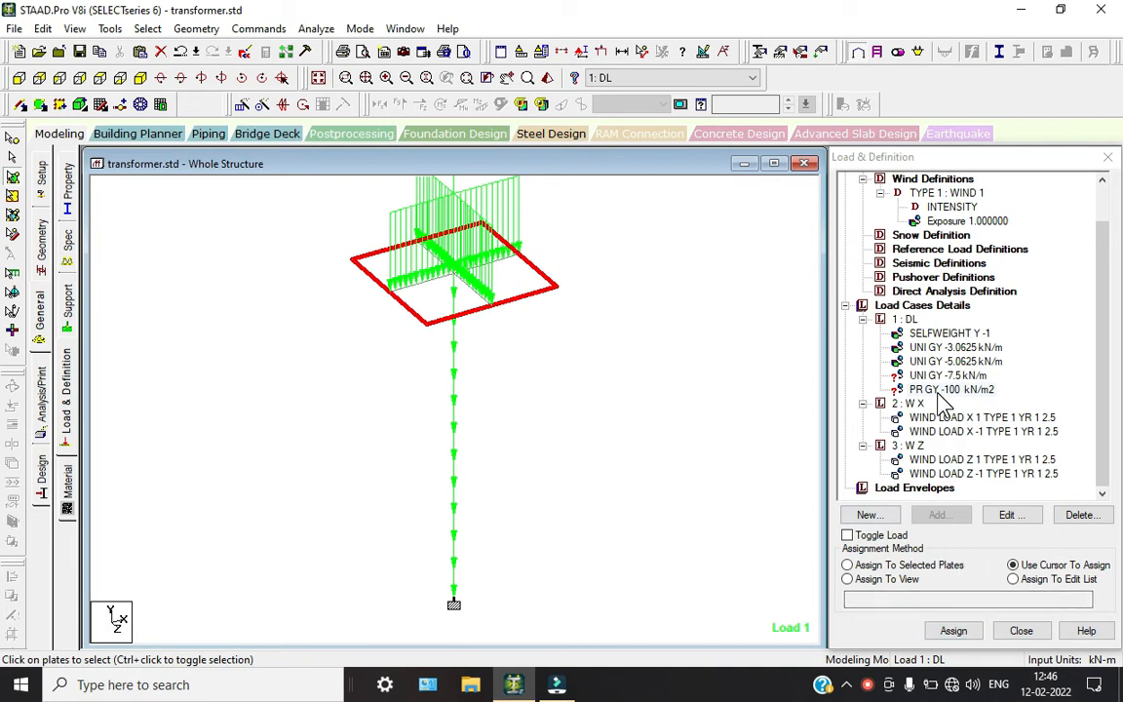
{"action": "left_click", "coordinate": [847, 565]}
{"action": "left_click", "coordinate": [953, 631]}
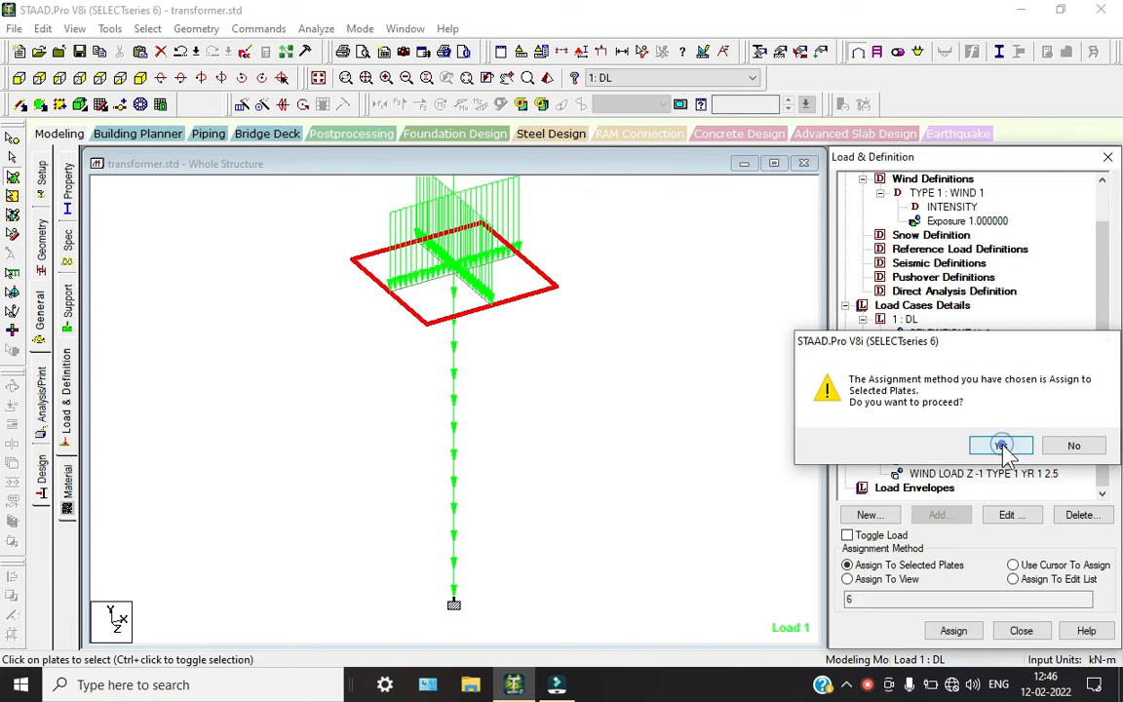
{"action": "left_click", "coordinate": [1001, 445]}
Assign the -7.5 kN/m GY uniform load of DL to all beams in view.
{"action": "left_click", "coordinate": [928, 376]}
{"action": "left_click_drag", "start_coordinate": [289, 220], "coordinate": [590, 327]}
{"action": "left_click", "coordinate": [847, 579]}
{"action": "left_click", "coordinate": [953, 630]}
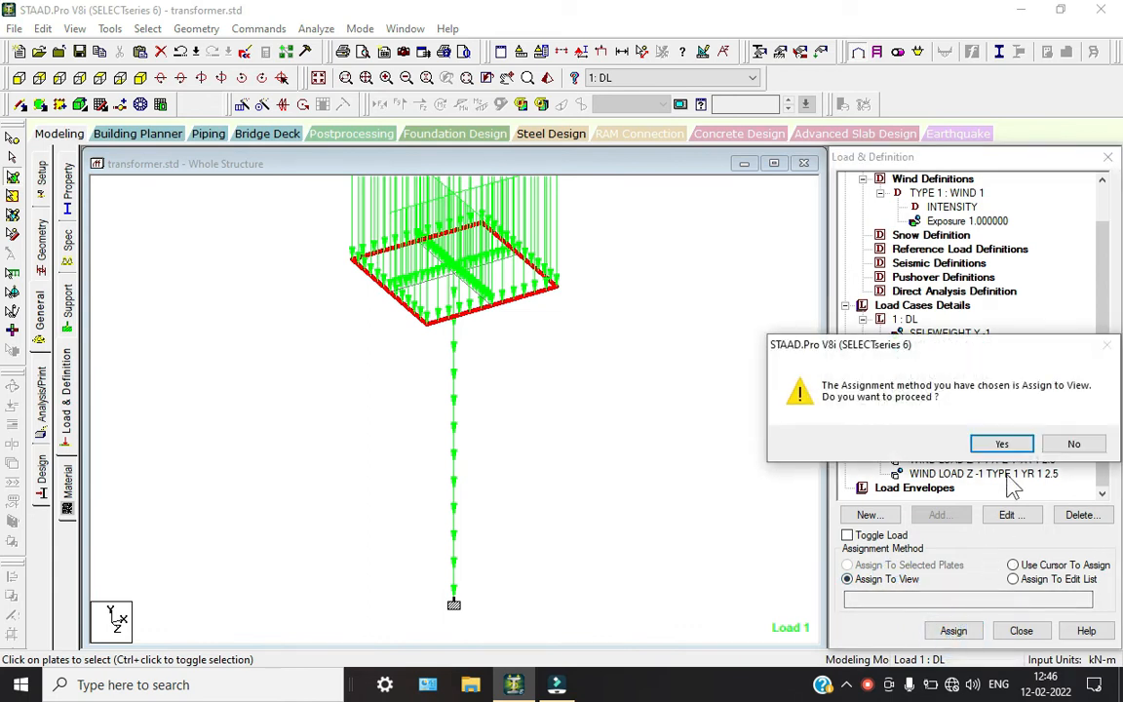
{"action": "left_click", "coordinate": [1003, 446]}
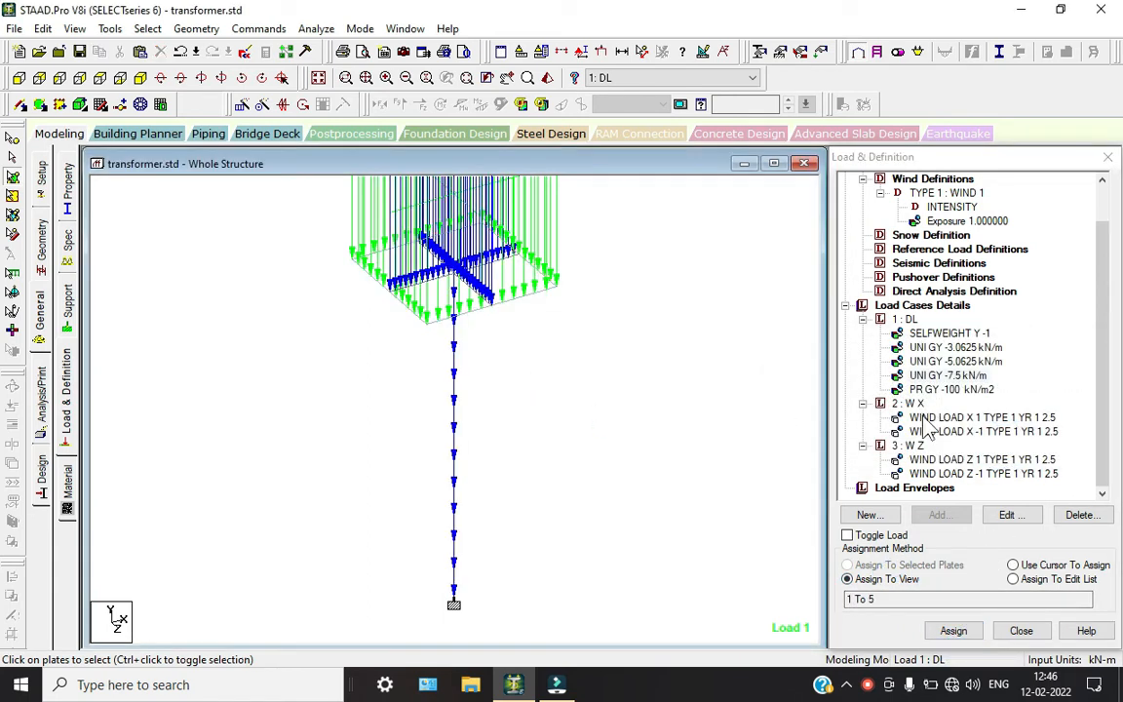
Inspect the two X wind load items of load case W X on the structure.
{"action": "left_click", "coordinate": [928, 417]}
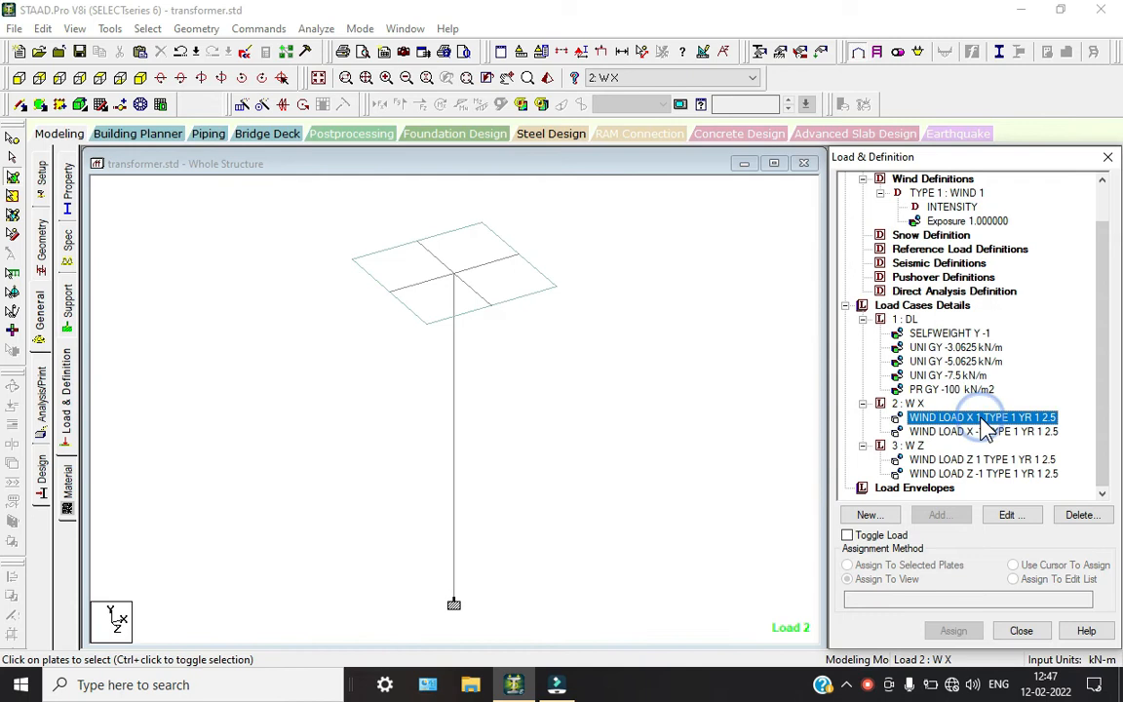
{"action": "left_click", "coordinate": [975, 431]}
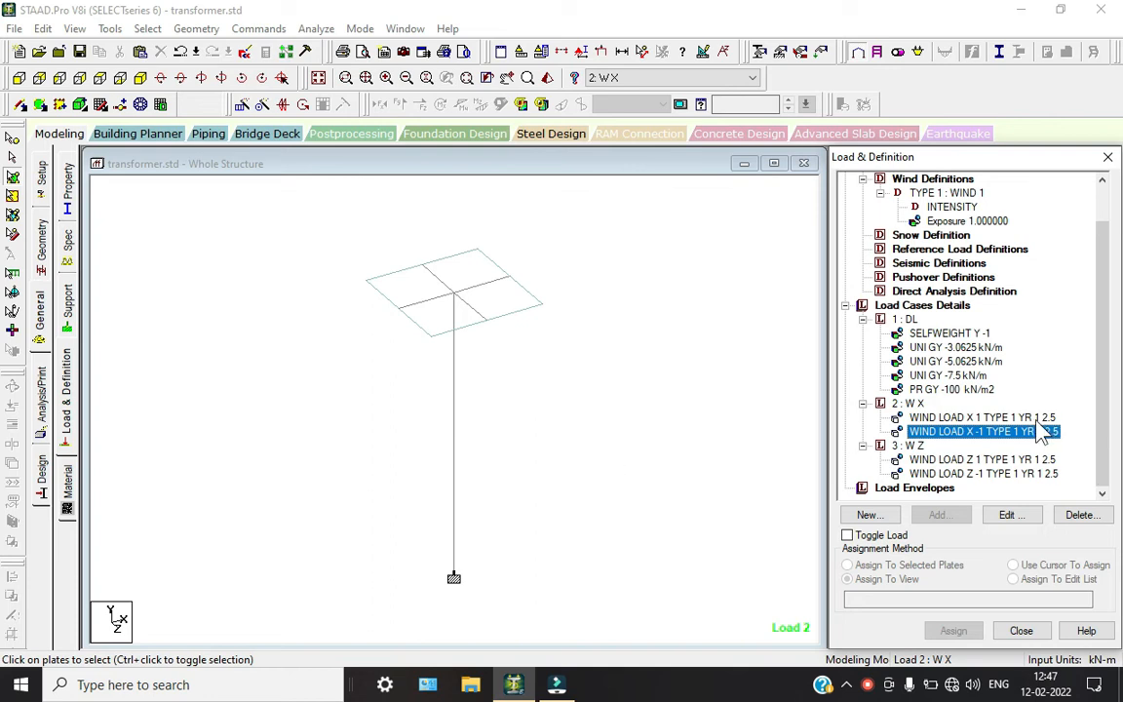
{"action": "scroll", "coordinate": [555, 517], "scroll_direction": "down", "scroll_amount": 2}
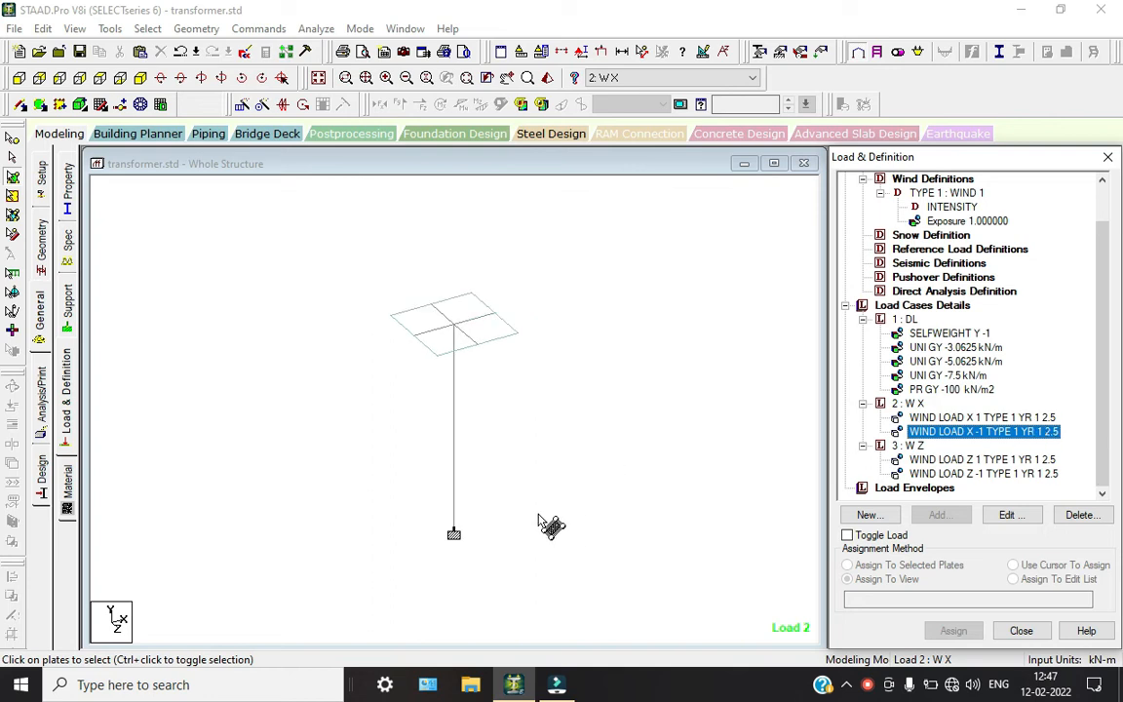
Assign the CONCRETE material to all members in view.
{"action": "left_click", "coordinate": [68, 481]}
{"action": "left_click", "coordinate": [906, 422]}
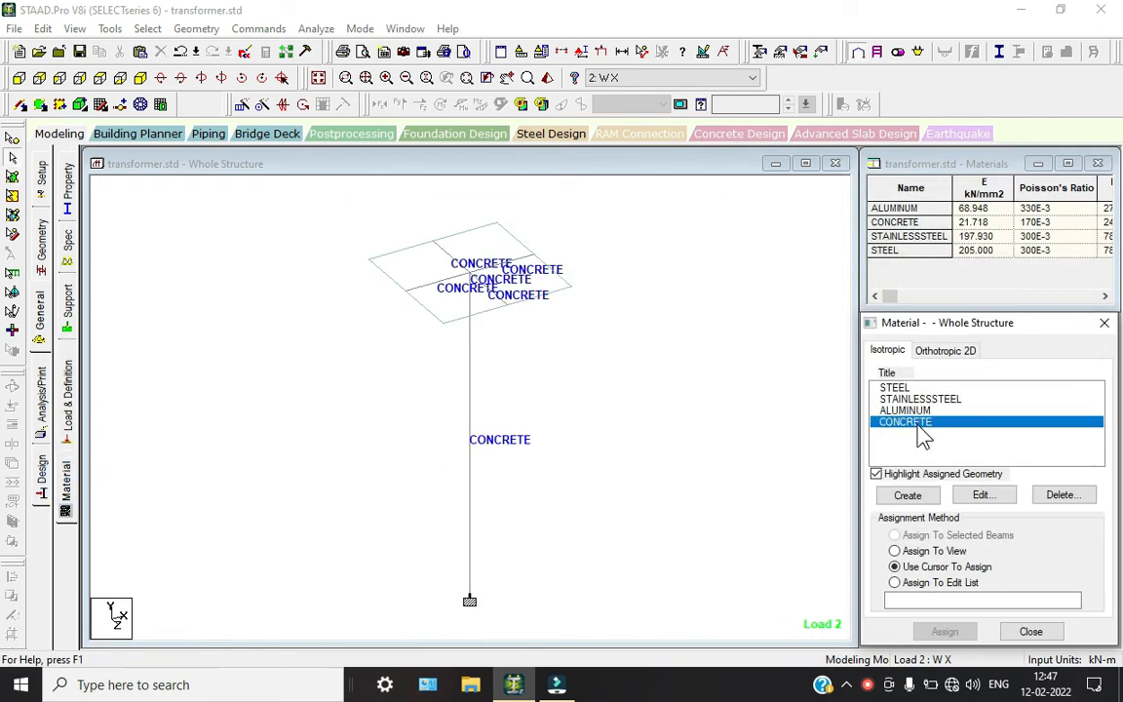
{"action": "left_click", "coordinate": [927, 550]}
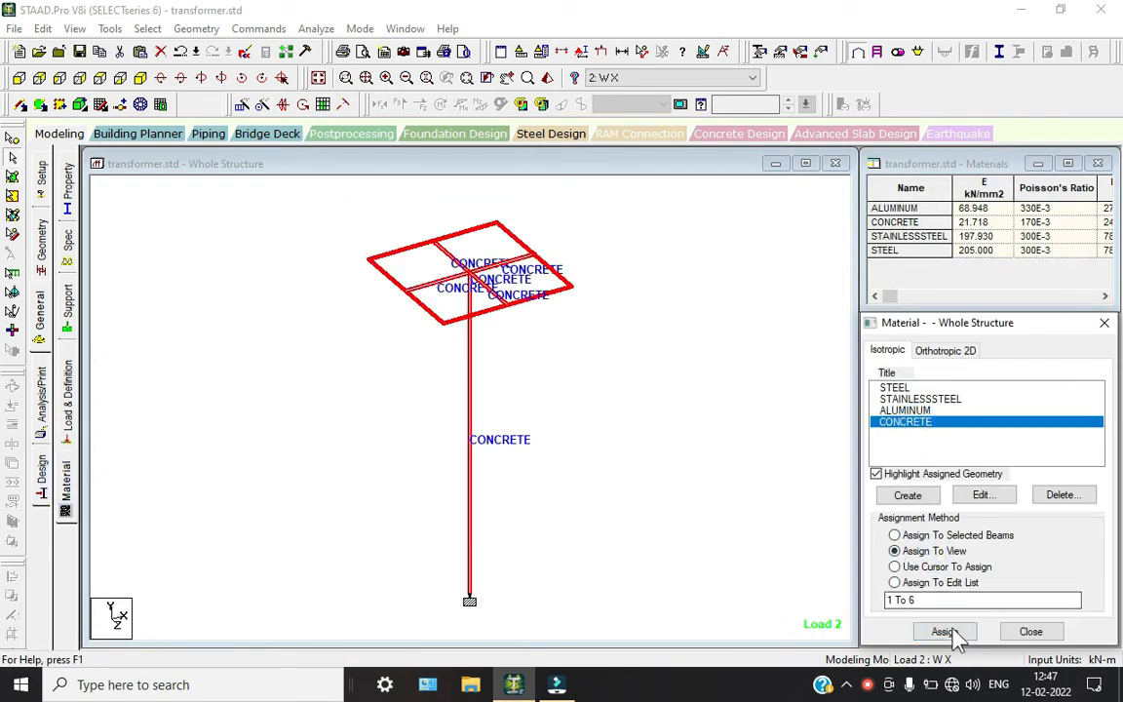
{"action": "left_click", "coordinate": [944, 631]}
{"action": "left_click", "coordinate": [1002, 524]}
{"action": "left_click", "coordinate": [744, 443]}
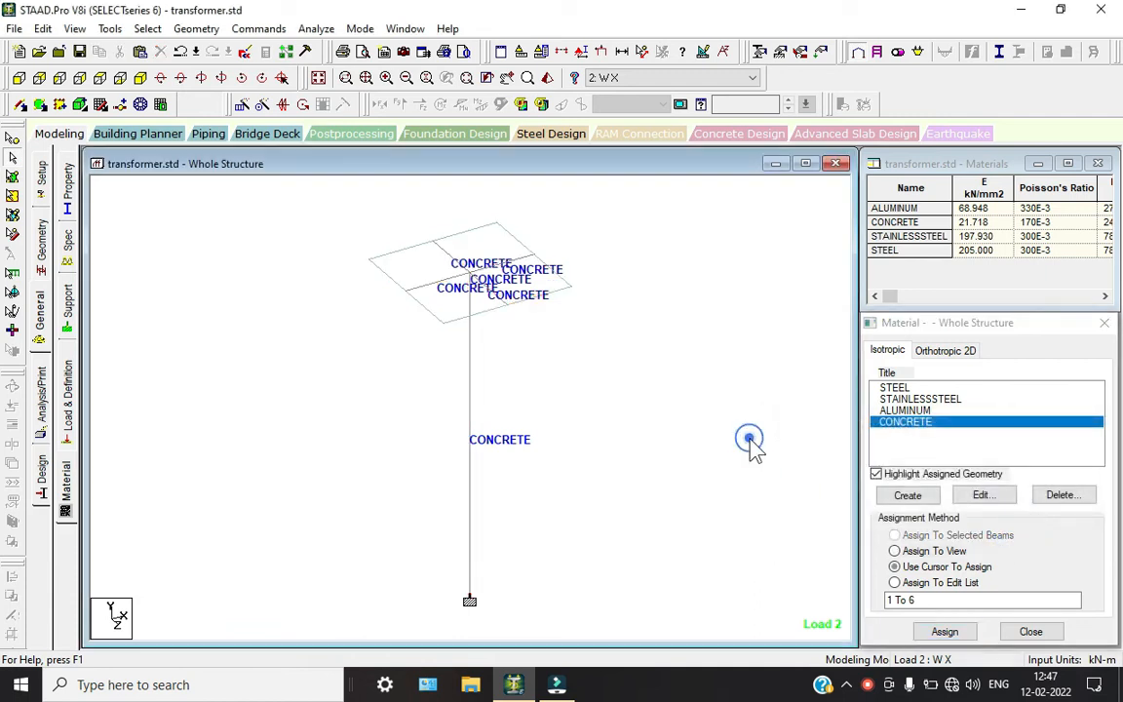
{"action": "left_click", "coordinate": [149, 30]}
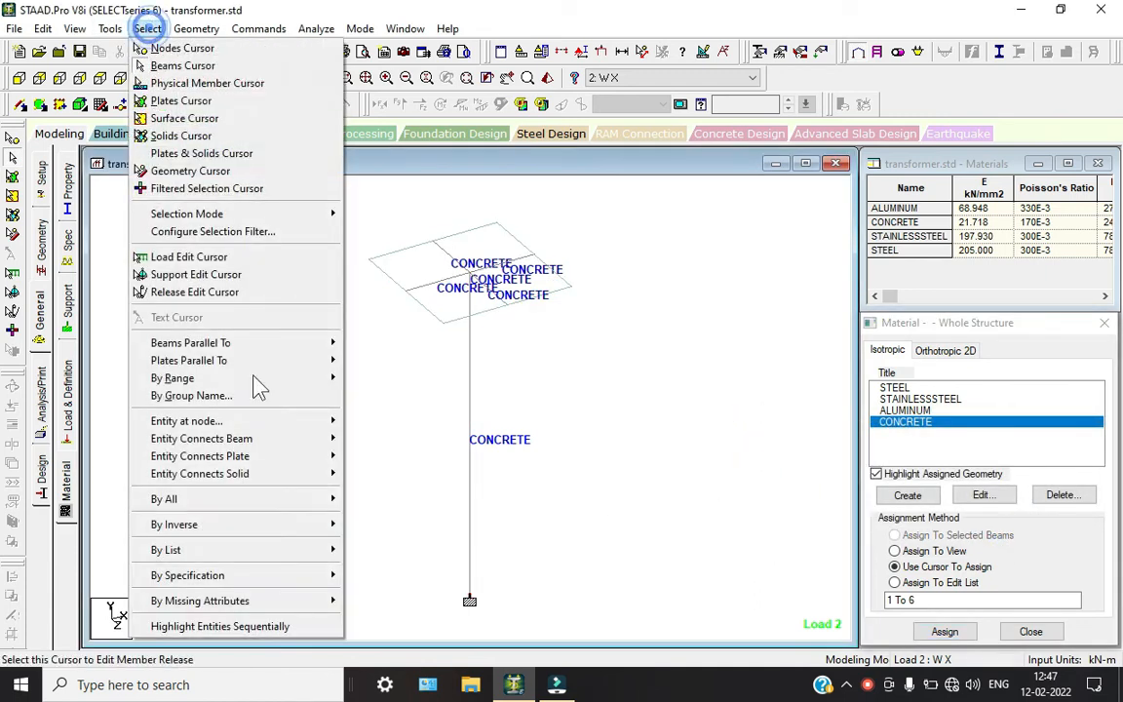
{"action": "left_click", "coordinate": [567, 544]}
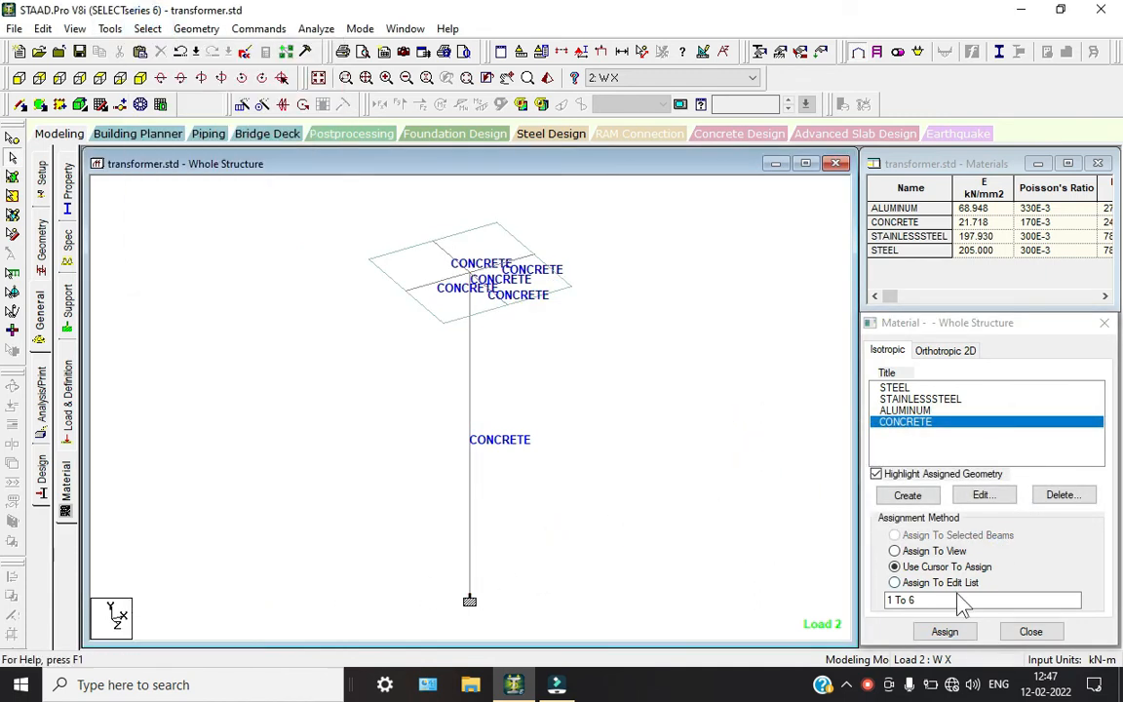
{"action": "left_click", "coordinate": [866, 684]}
{"action": "left_click", "coordinate": [916, 634]}
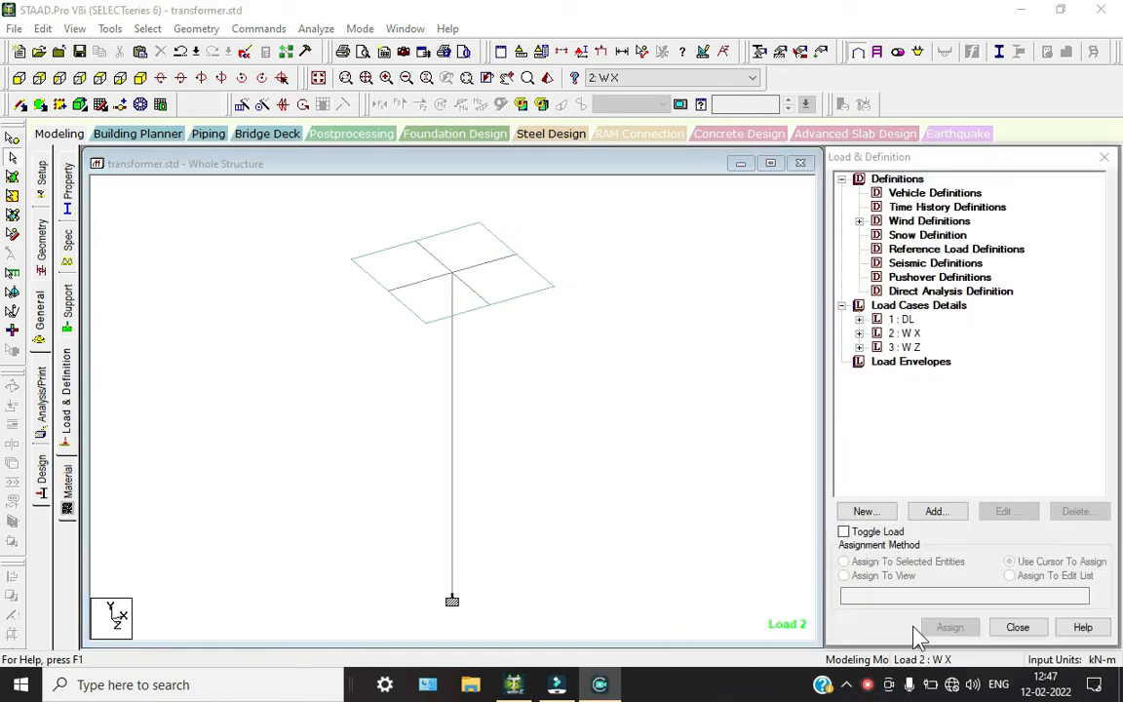
Delete the wind definition TYPE 1 : WIND 1 and confirm its removal.
{"action": "left_click", "coordinate": [859, 221]}
{"action": "left_click", "coordinate": [941, 235]}
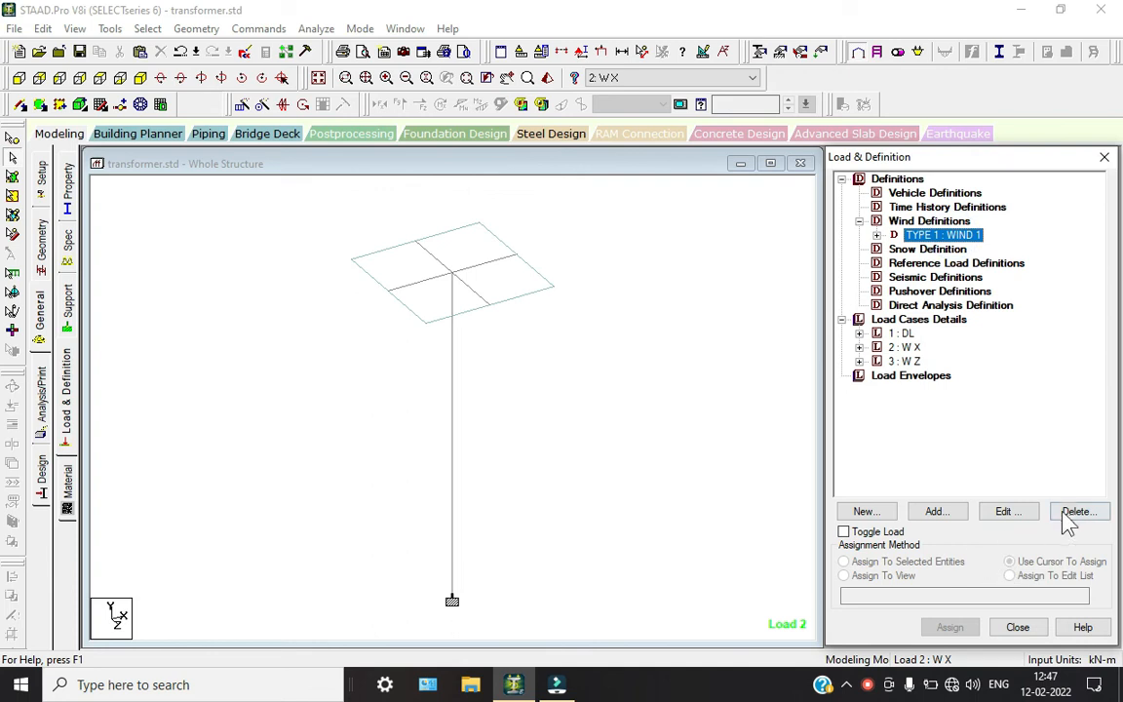
{"action": "left_click", "coordinate": [1072, 514]}
{"action": "left_click", "coordinate": [797, 496]}
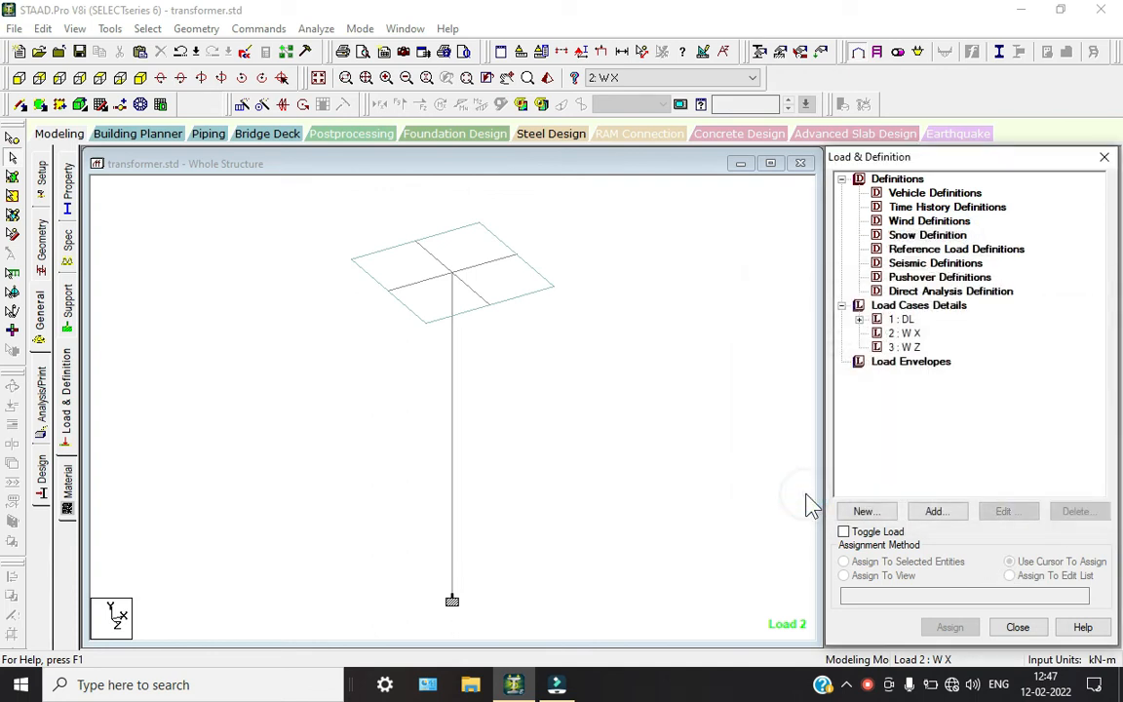
Delete the wind load cases W X and W Z from the load cases.
{"action": "left_click", "coordinate": [904, 332]}
{"action": "left_click", "coordinate": [1076, 511]}
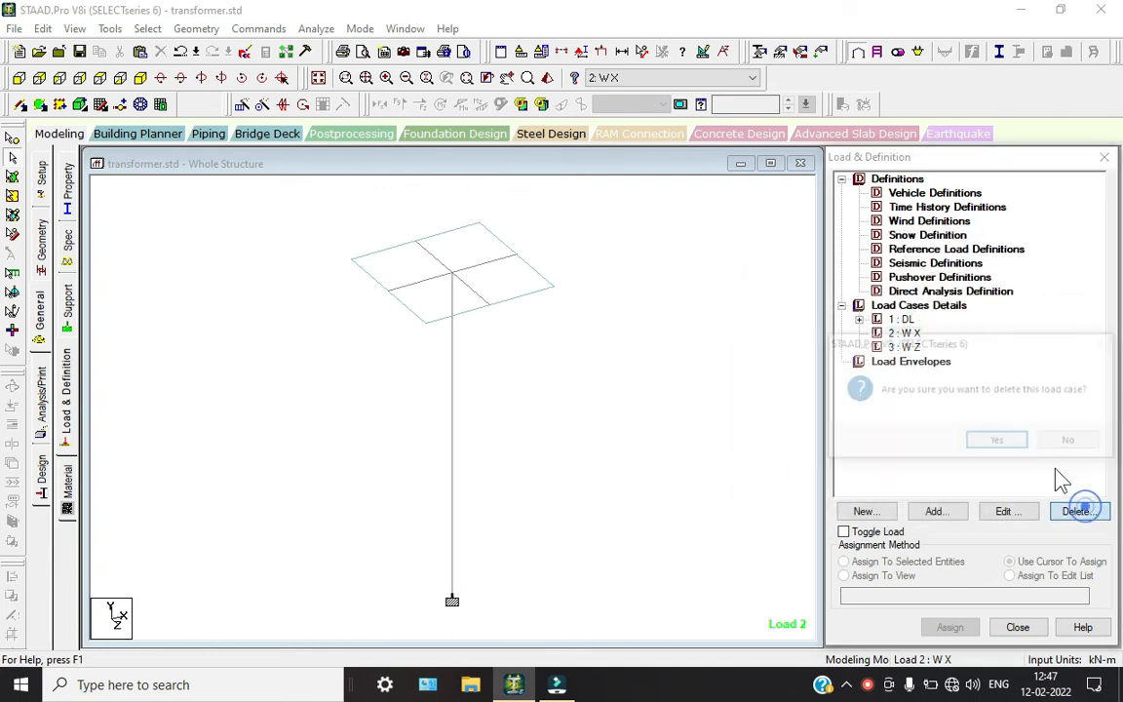
{"action": "left_click", "coordinate": [994, 444]}
{"action": "left_click", "coordinate": [904, 333]}
{"action": "left_click", "coordinate": [1075, 512]}
{"action": "left_click", "coordinate": [996, 446]}
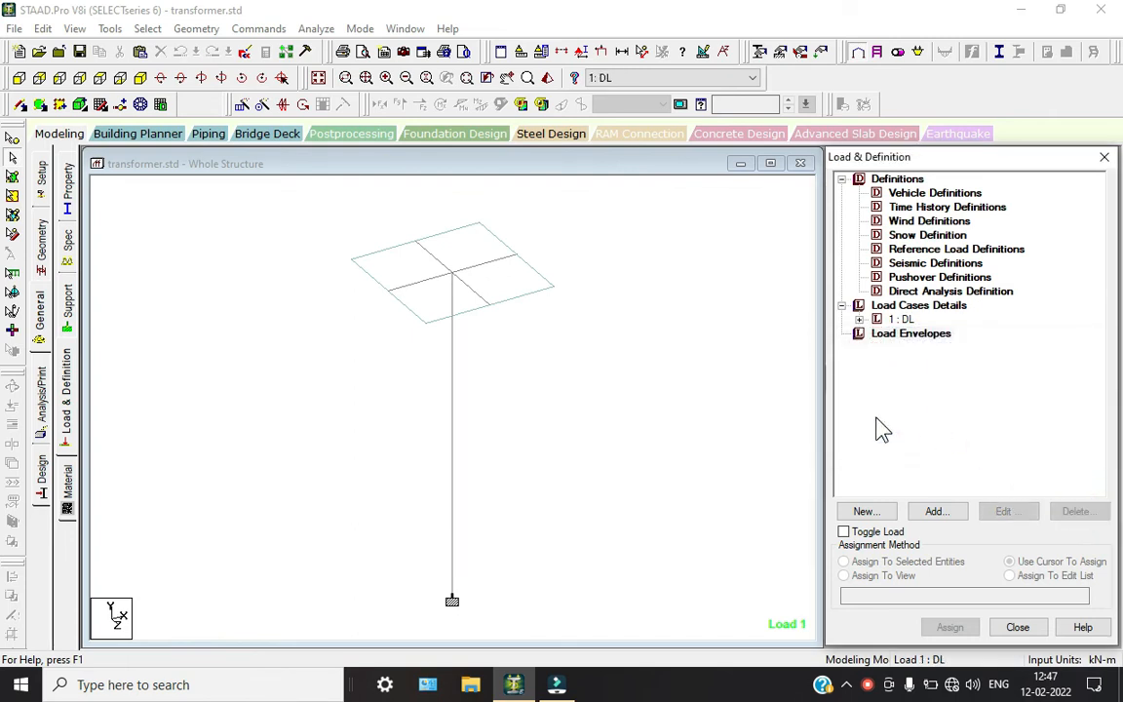
{"action": "left_click", "coordinate": [650, 509]}
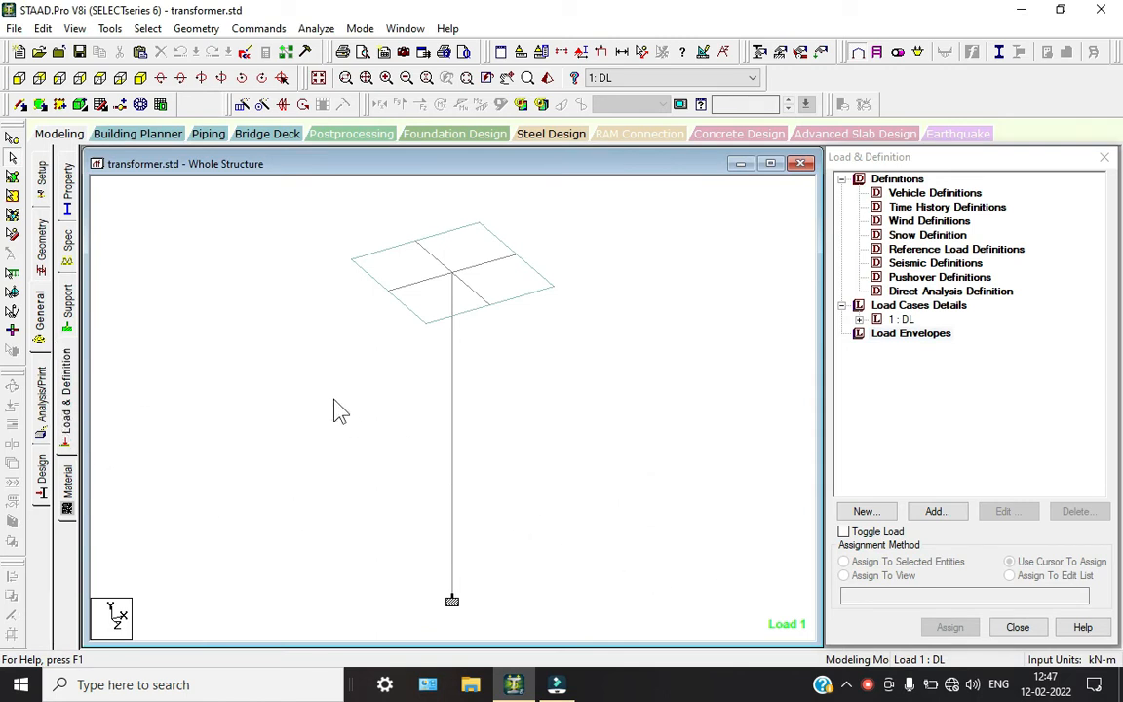
{"action": "left_click", "coordinate": [885, 686]}
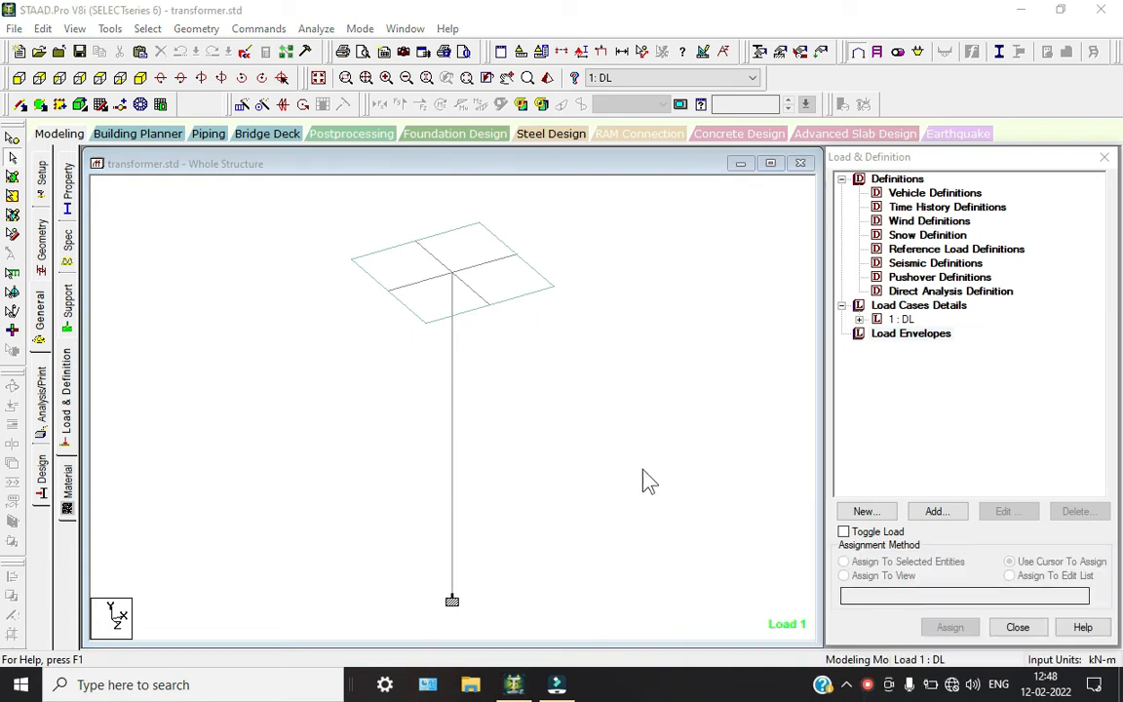
{"action": "left_click", "coordinate": [684, 464]}
Check the model for entities with a missing property by selecting on missing attributes.
{"action": "left_click", "coordinate": [148, 28]}
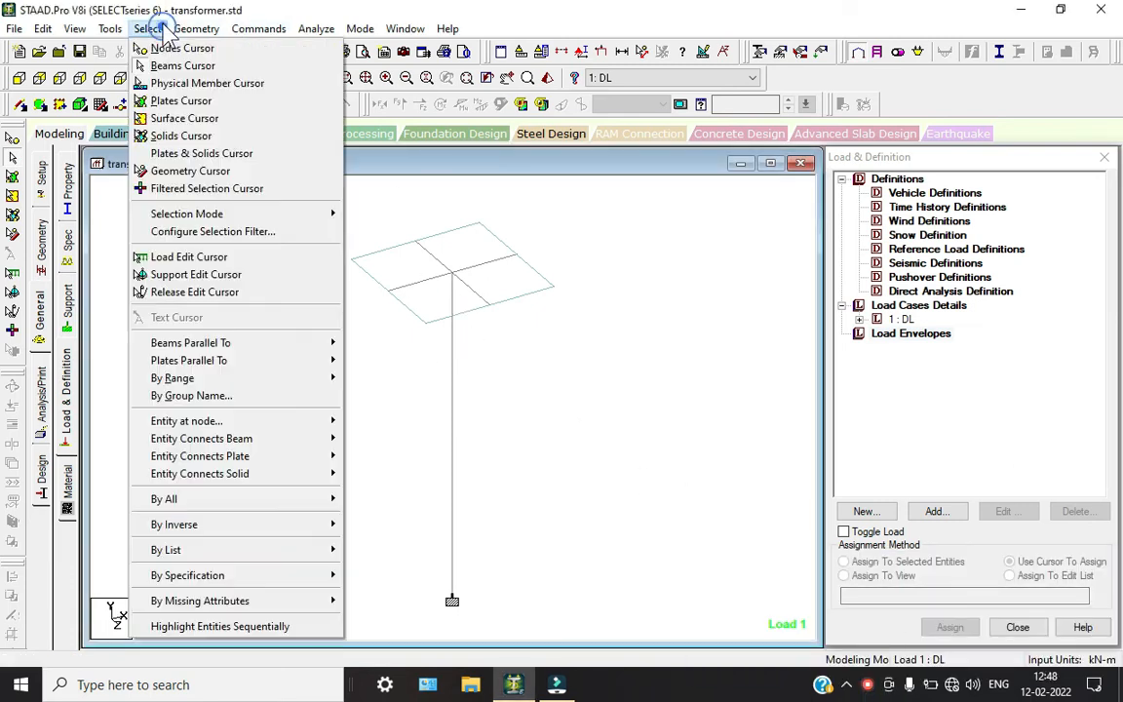
{"action": "left_click", "coordinate": [263, 601]}
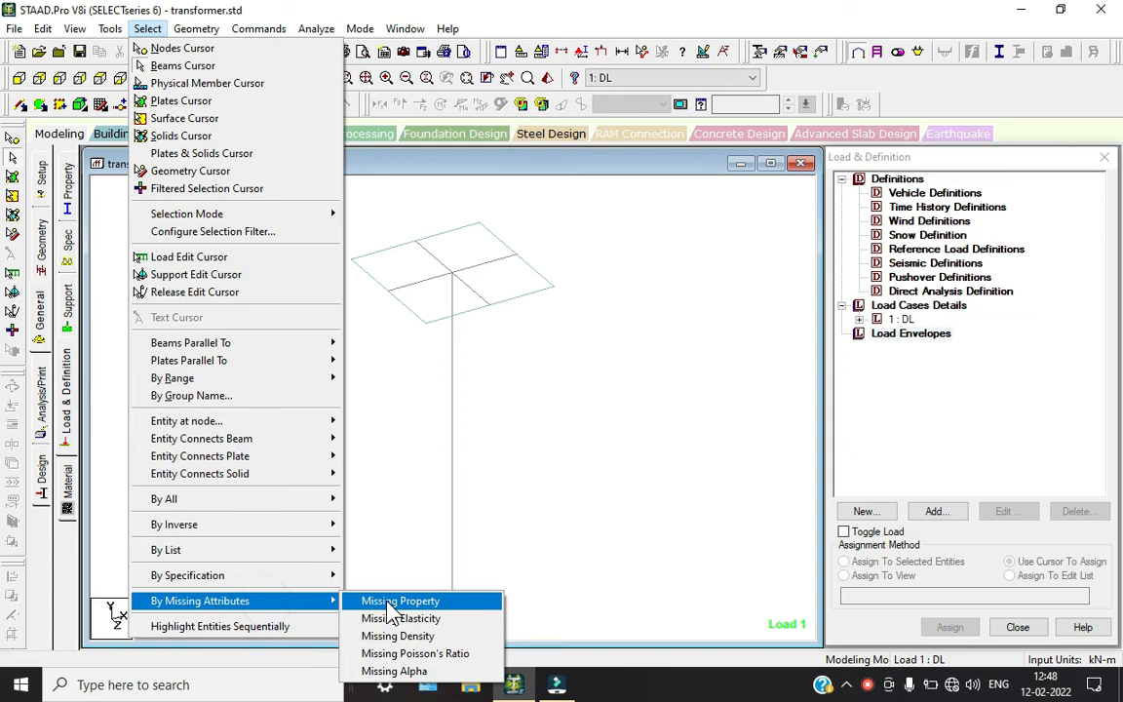
{"action": "left_click", "coordinate": [388, 603]}
{"action": "left_click", "coordinate": [644, 379]}
{"action": "left_click", "coordinate": [380, 367]}
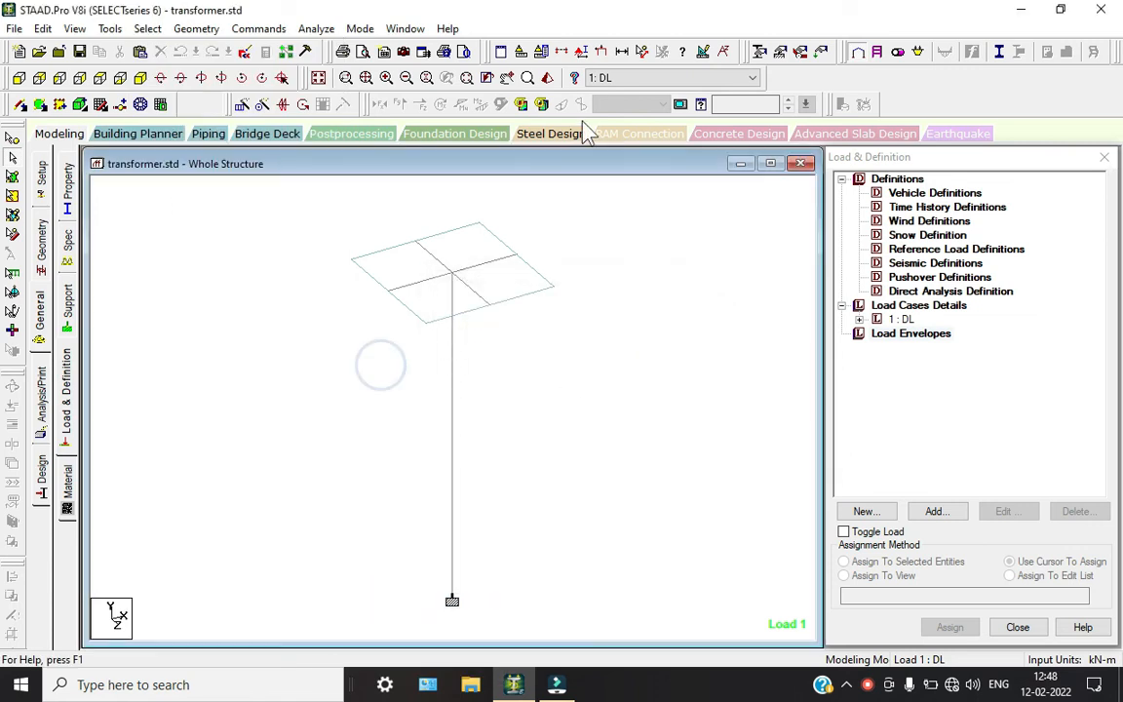
{"action": "left_click", "coordinate": [547, 78]}
{"action": "left_click_drag", "start_coordinate": [756, 189], "coordinate": [399, 276]}
{"action": "left_click", "coordinate": [604, 275]}
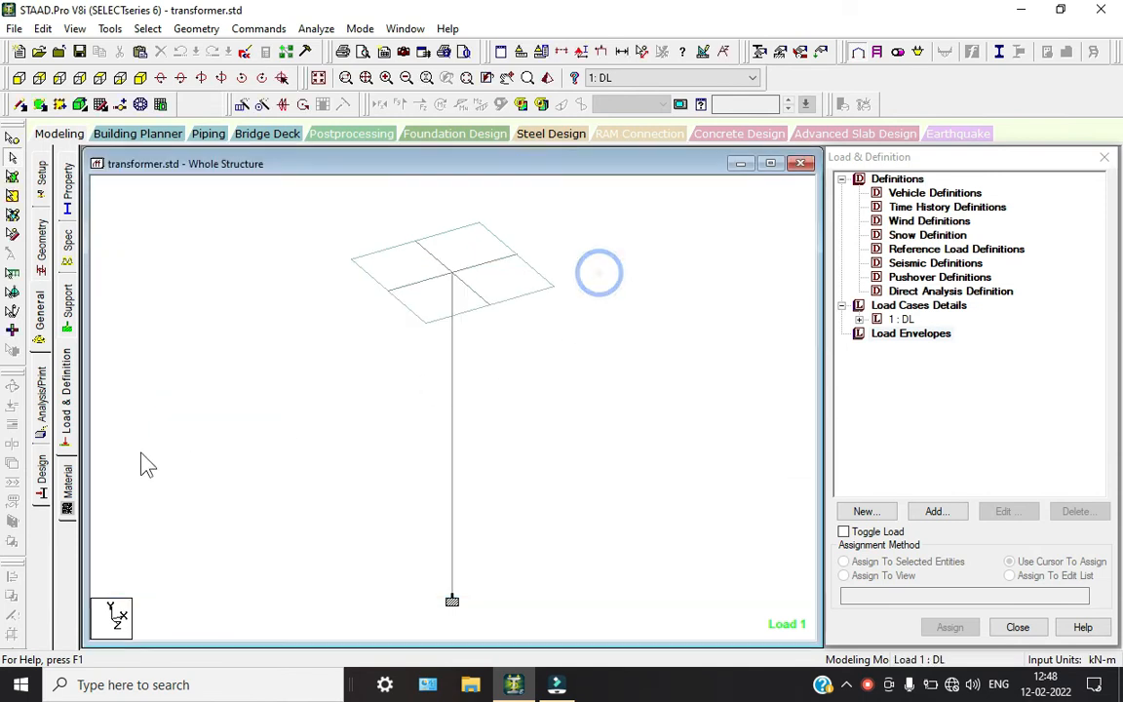
Add a Perform Analysis command with the No Print option.
{"action": "left_click", "coordinate": [41, 405]}
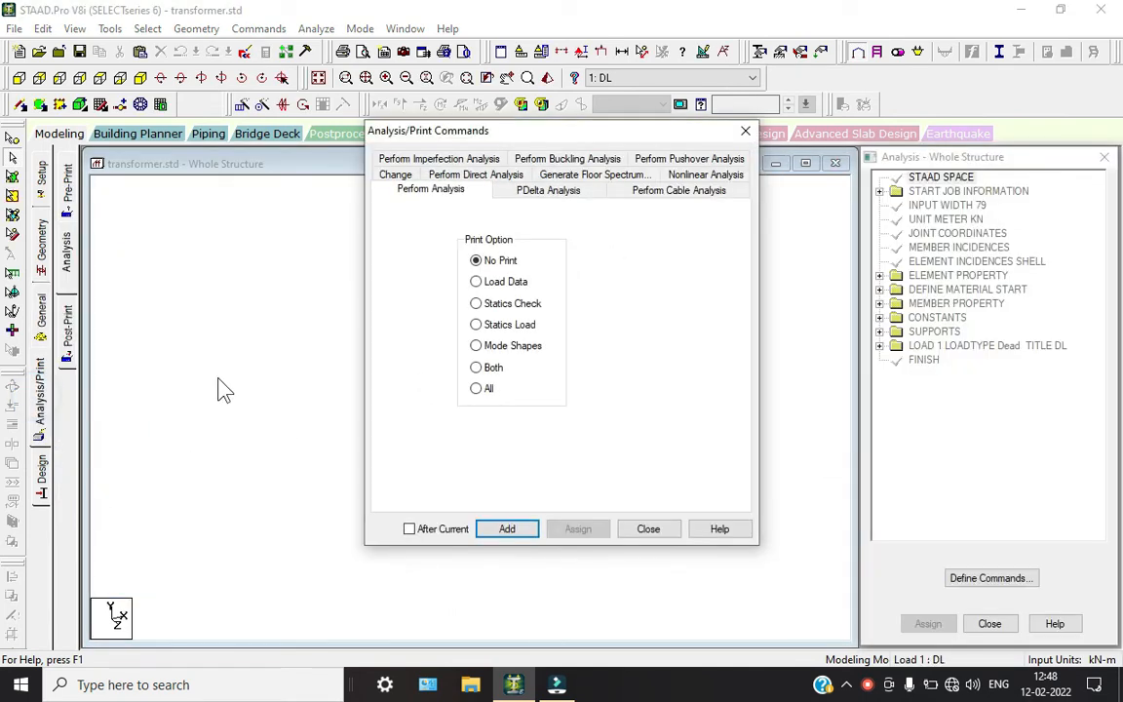
{"action": "left_click", "coordinate": [507, 529]}
{"action": "left_click", "coordinate": [644, 529]}
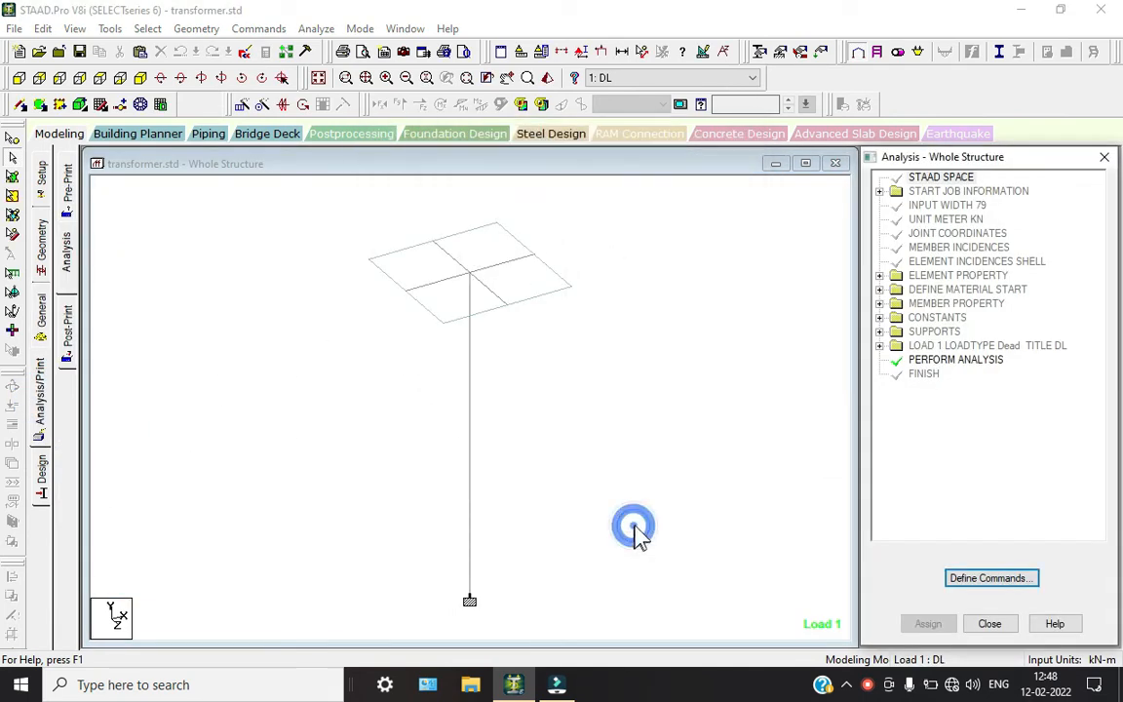
{"action": "left_click", "coordinate": [868, 685]}
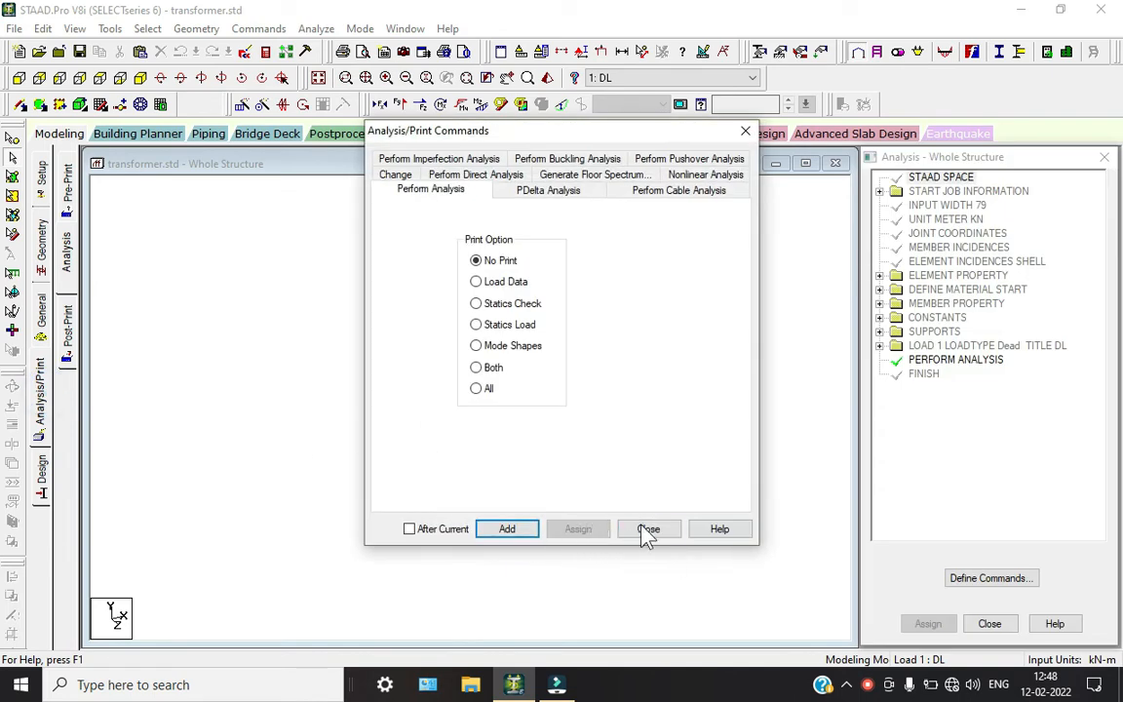
{"action": "left_click", "coordinate": [648, 529]}
Run the analysis of the structure and go to post-processing mode with its results.
{"action": "left_click", "coordinate": [316, 29]}
{"action": "left_click", "coordinate": [341, 49]}
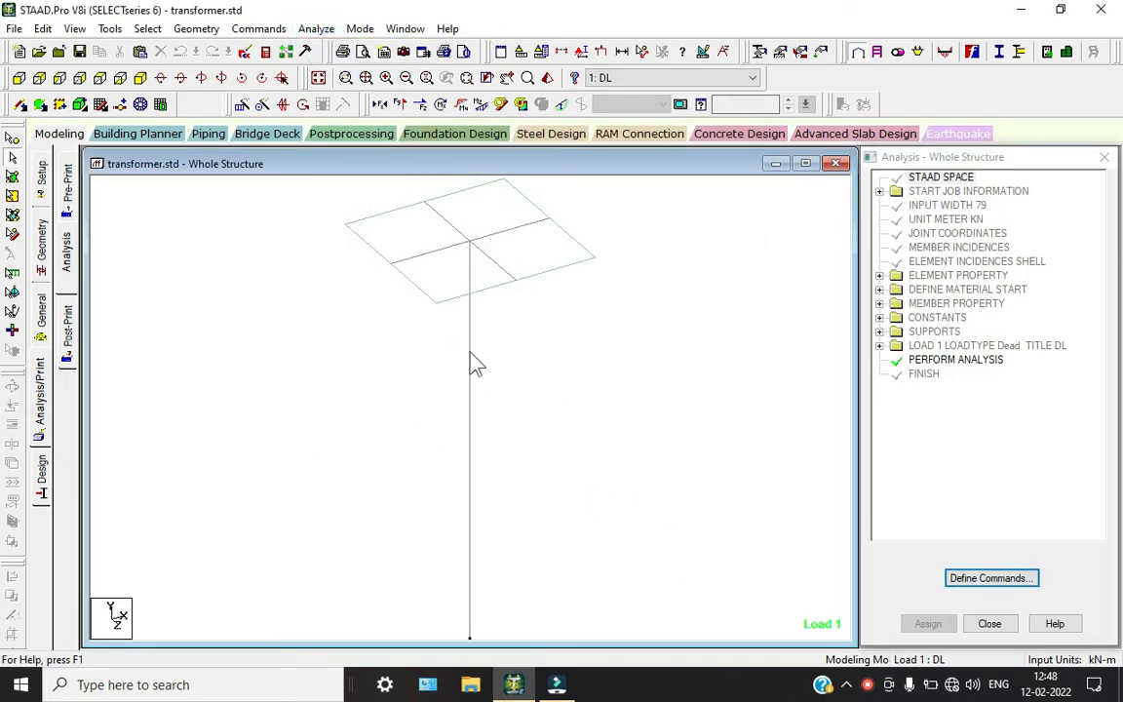
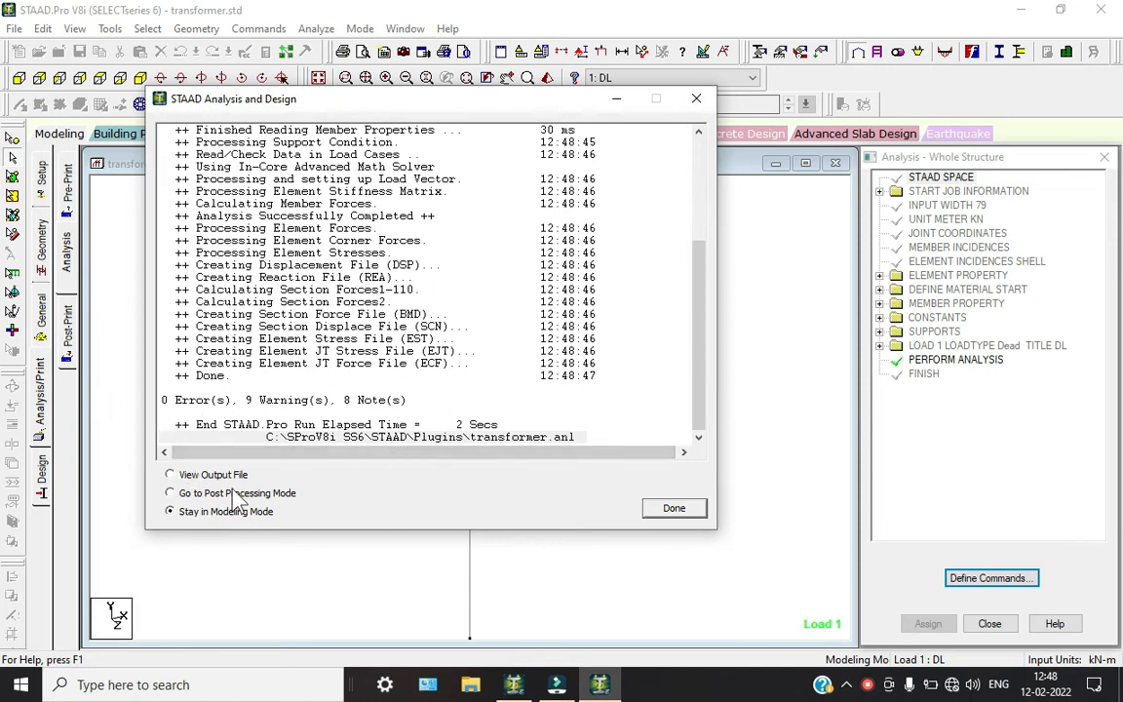
{"action": "left_click", "coordinate": [673, 511]}
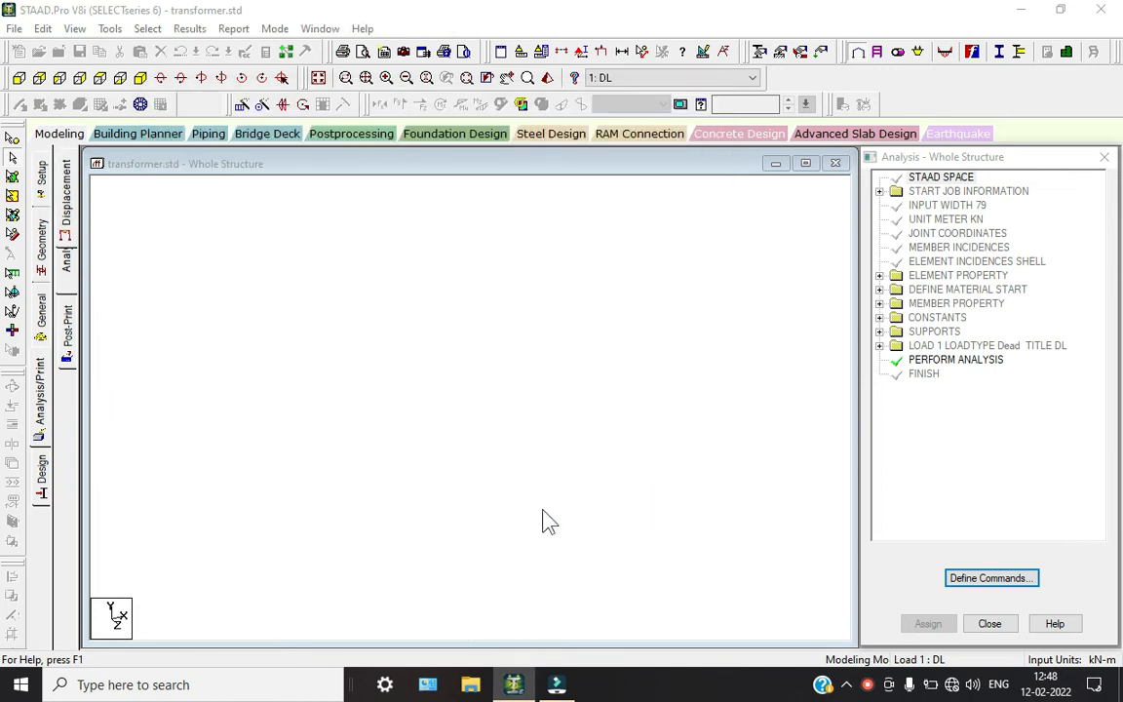
{"action": "left_click", "coordinate": [591, 478]}
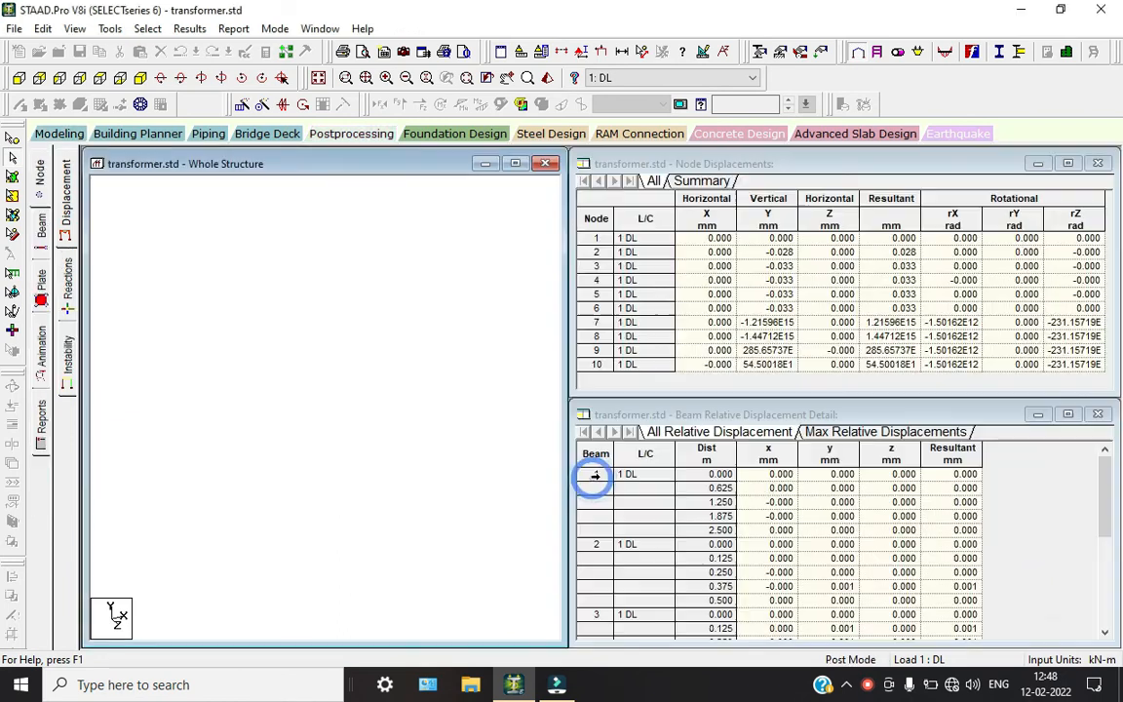
View the displaced structure under load case DL with its Bending Y and torsion diagrams.
{"action": "scroll", "coordinate": [318, 426], "scroll_direction": "down", "scroll_amount": 2}
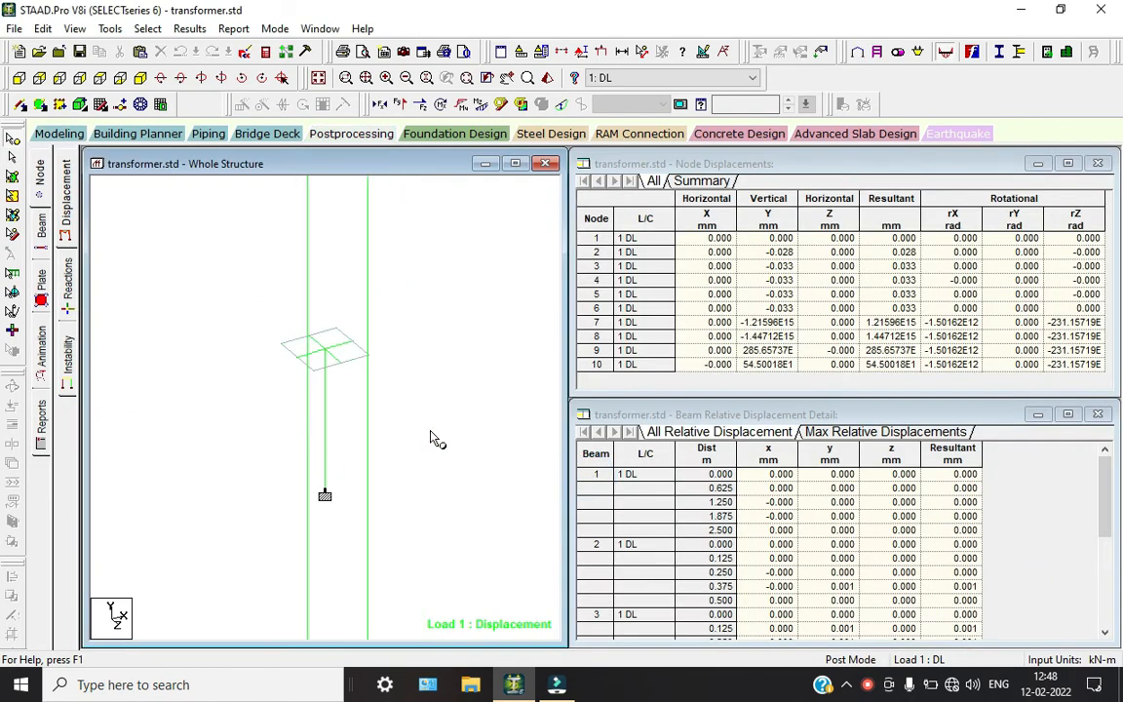
{"action": "left_click", "coordinate": [460, 104]}
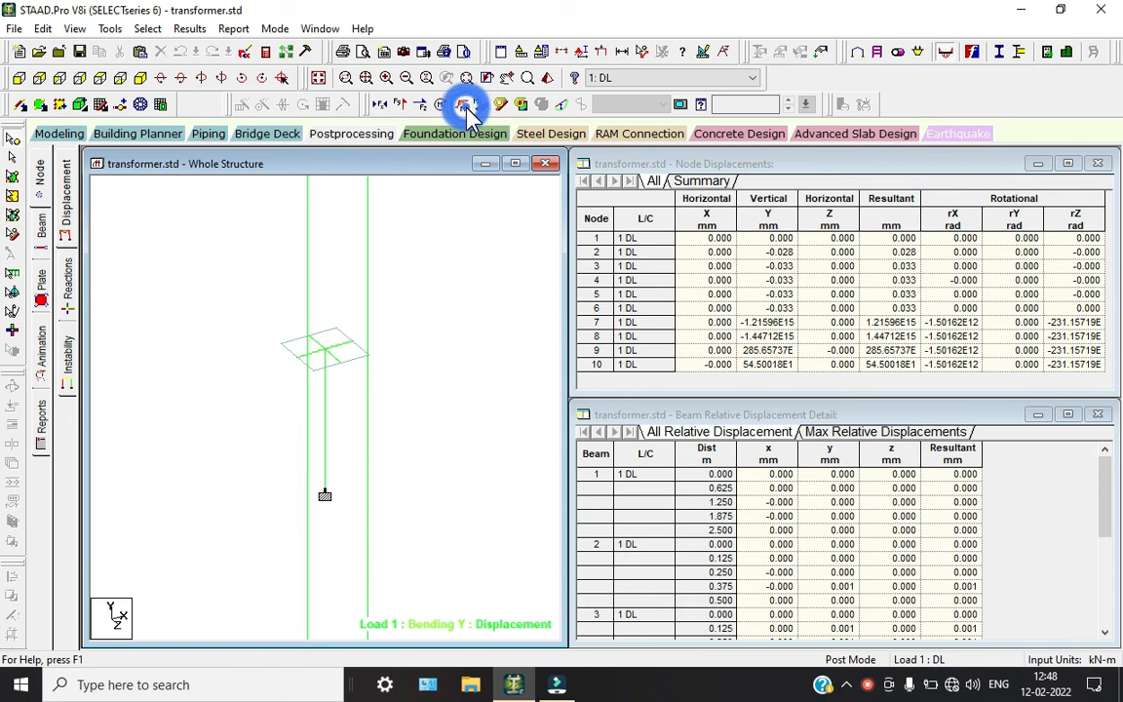
{"action": "left_click", "coordinate": [441, 105]}
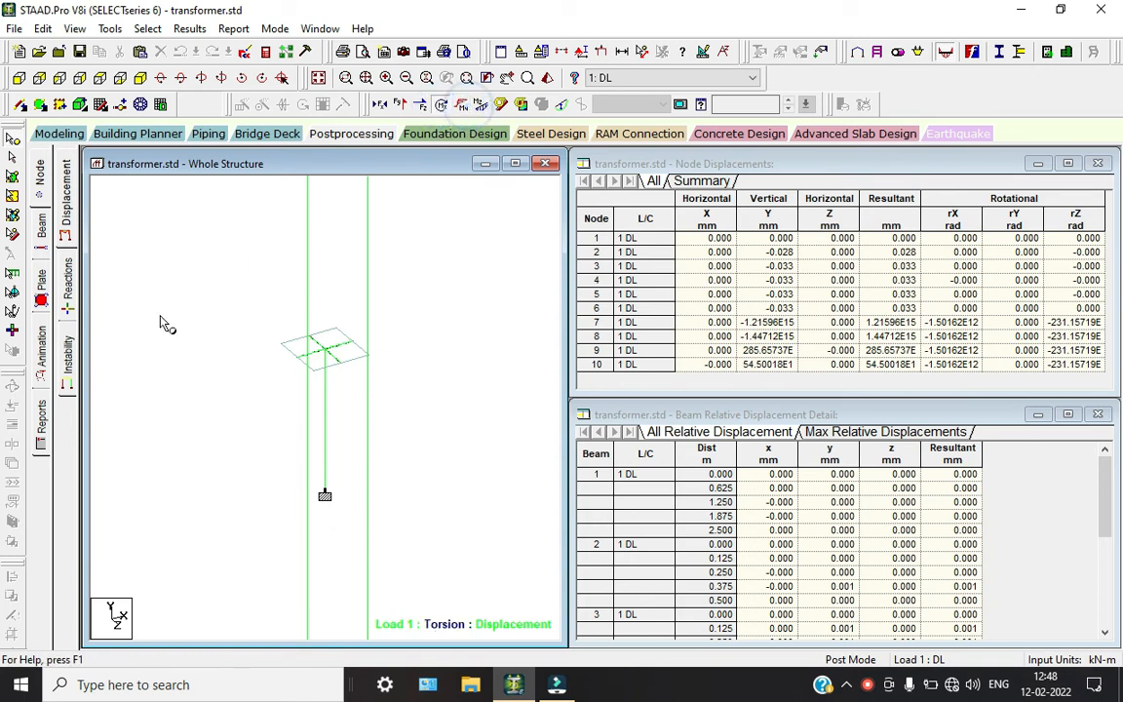
Animate the structure's deflection under load case DL, and turn the animation off with No Animation.
{"action": "left_click", "coordinate": [41, 283]}
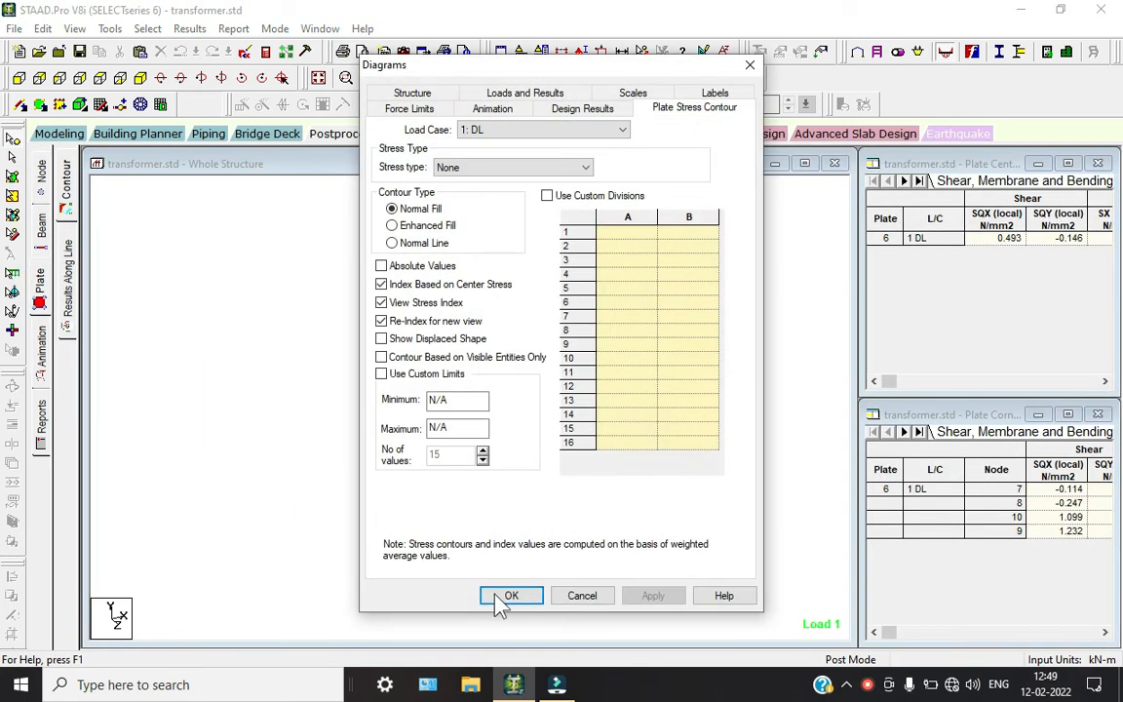
{"action": "left_click", "coordinate": [507, 597]}
{"action": "left_click", "coordinate": [41, 356]}
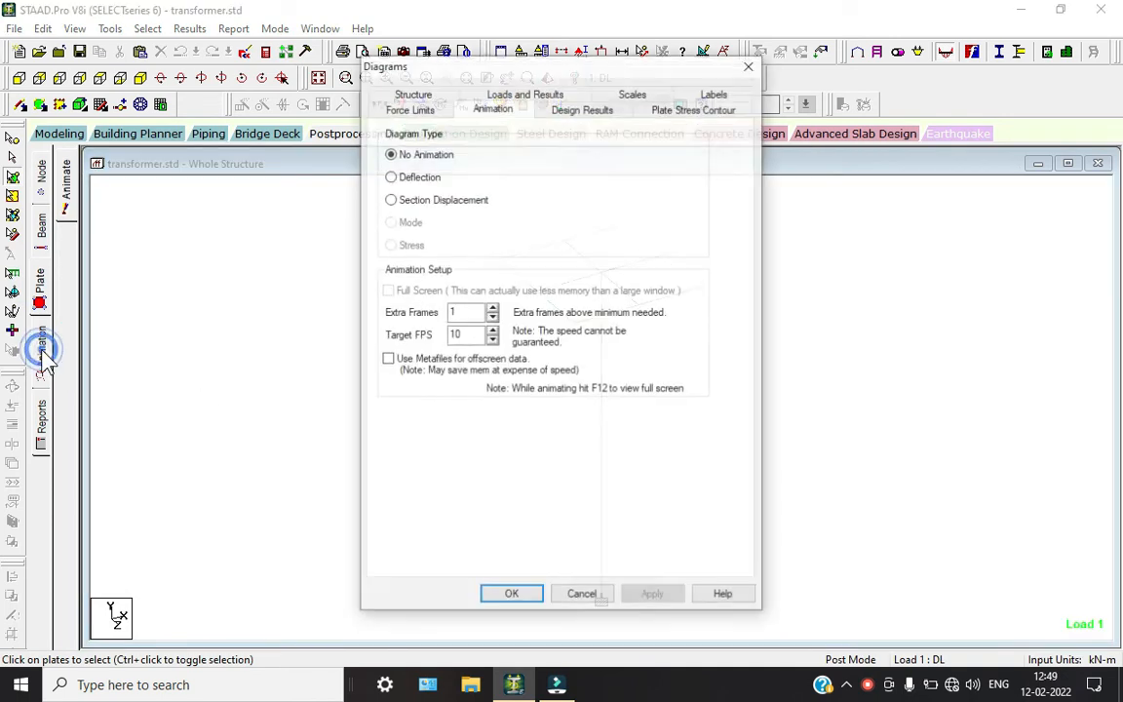
{"action": "left_click", "coordinate": [406, 179]}
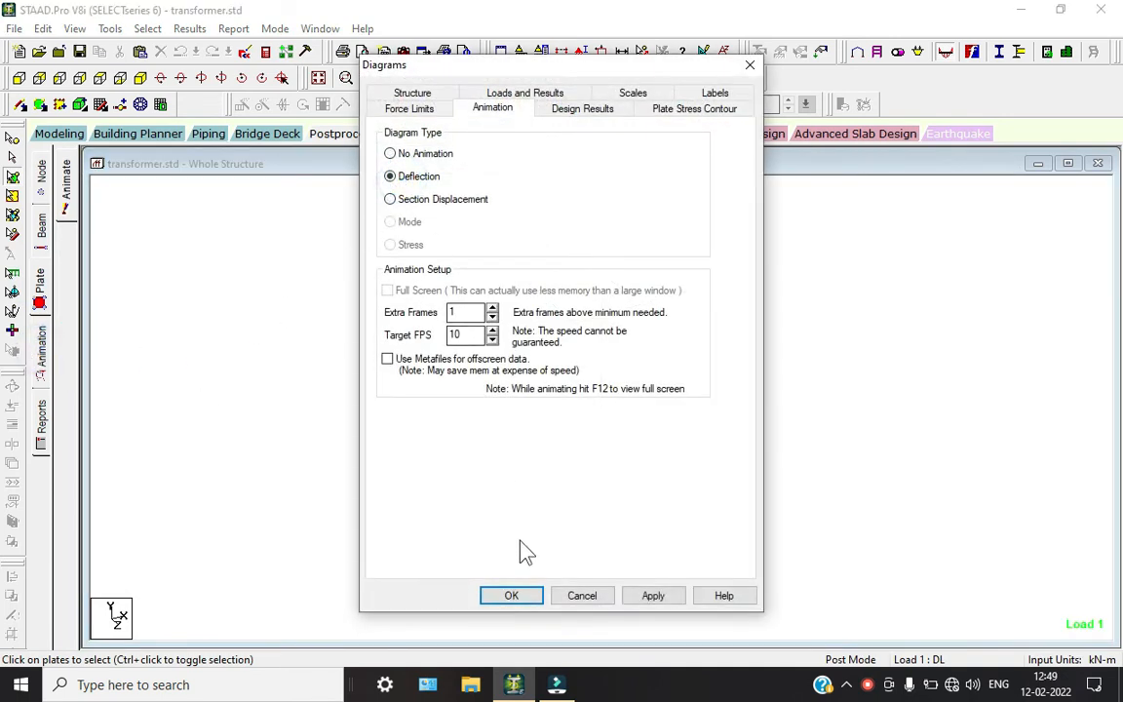
{"action": "left_click", "coordinate": [516, 595]}
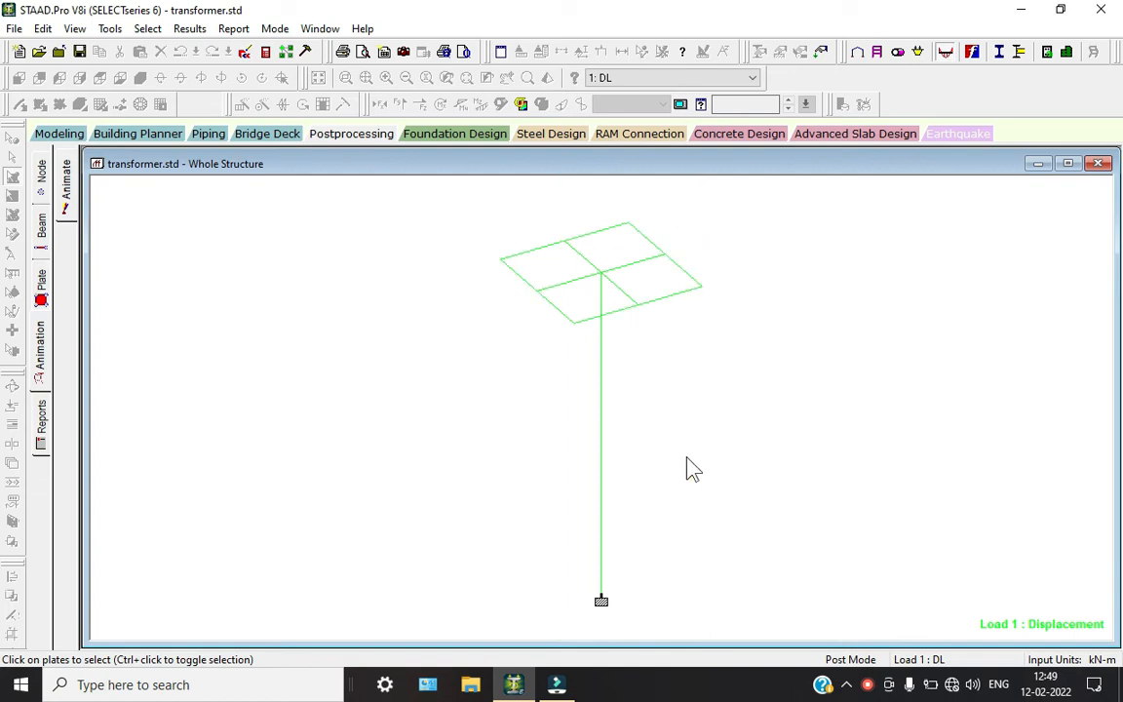
{"action": "left_click", "coordinate": [521, 104]}
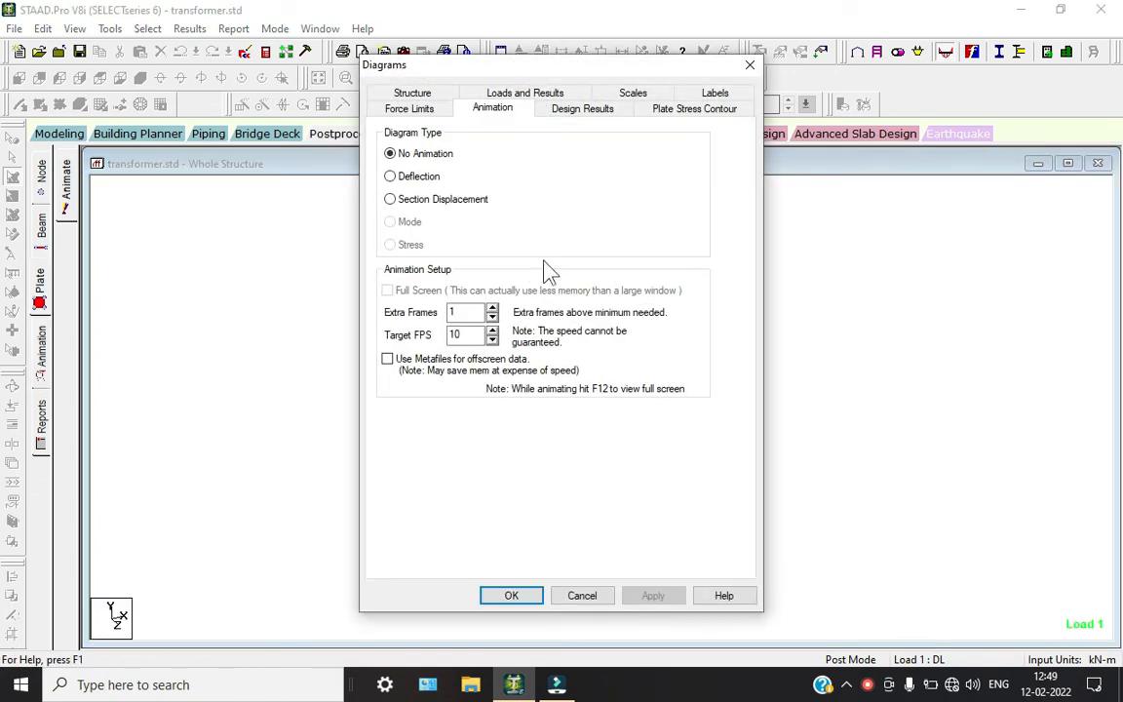
{"action": "left_click", "coordinate": [508, 595]}
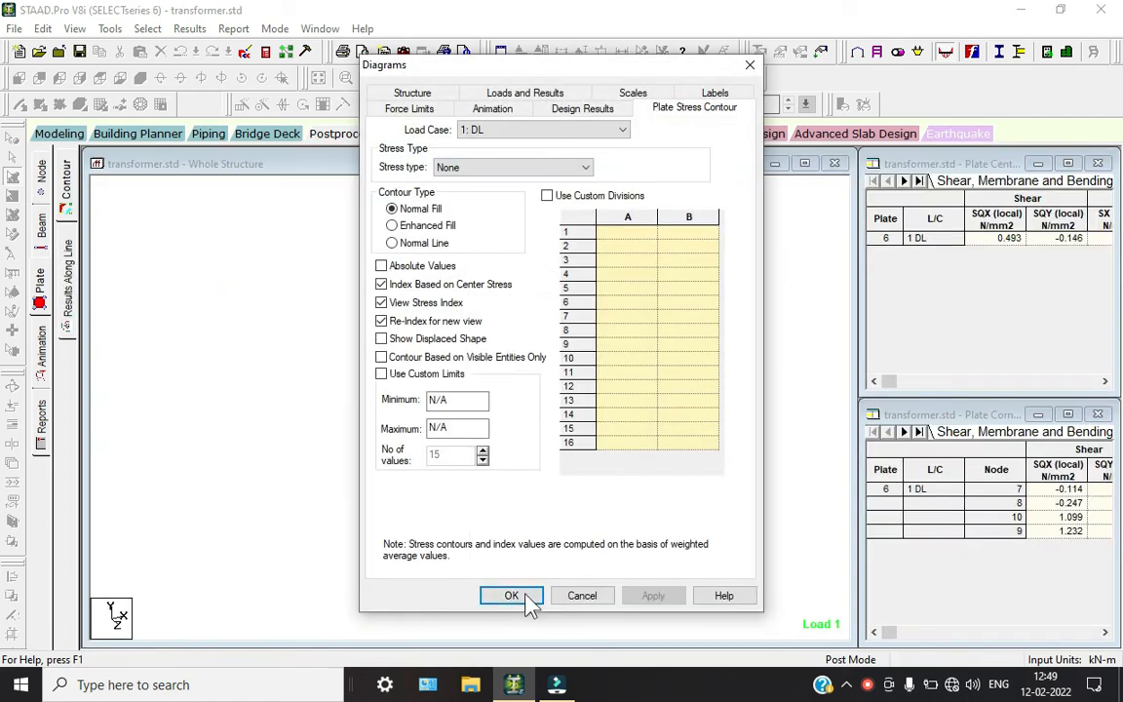
Display the plate stress contour for load case DL with the Max Absolute stress type and normal fill.
{"action": "left_click", "coordinate": [517, 168]}
{"action": "left_click", "coordinate": [456, 185]}
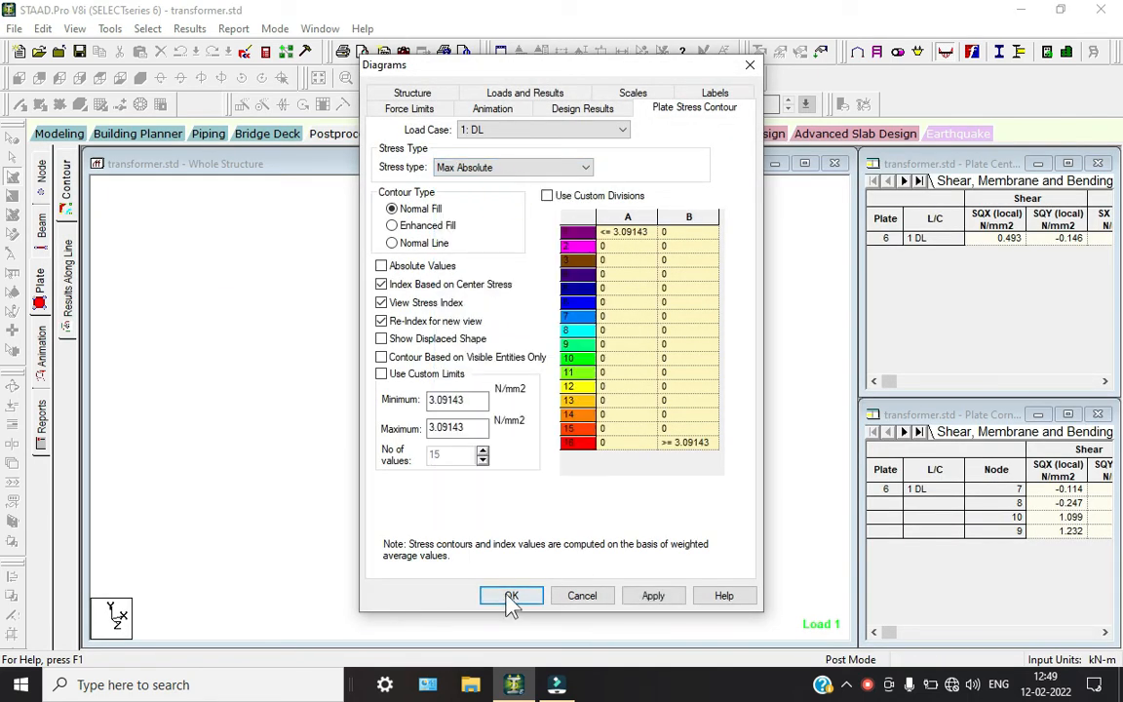
{"action": "left_click", "coordinate": [508, 594]}
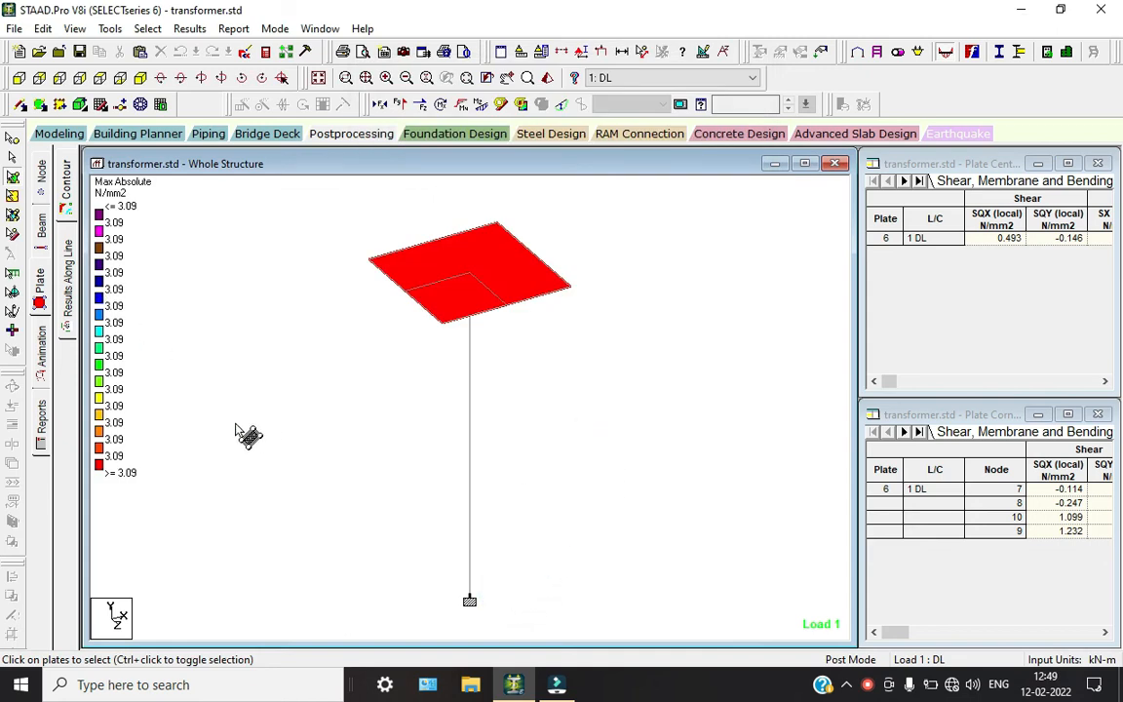
{"action": "left_click", "coordinate": [425, 487]}
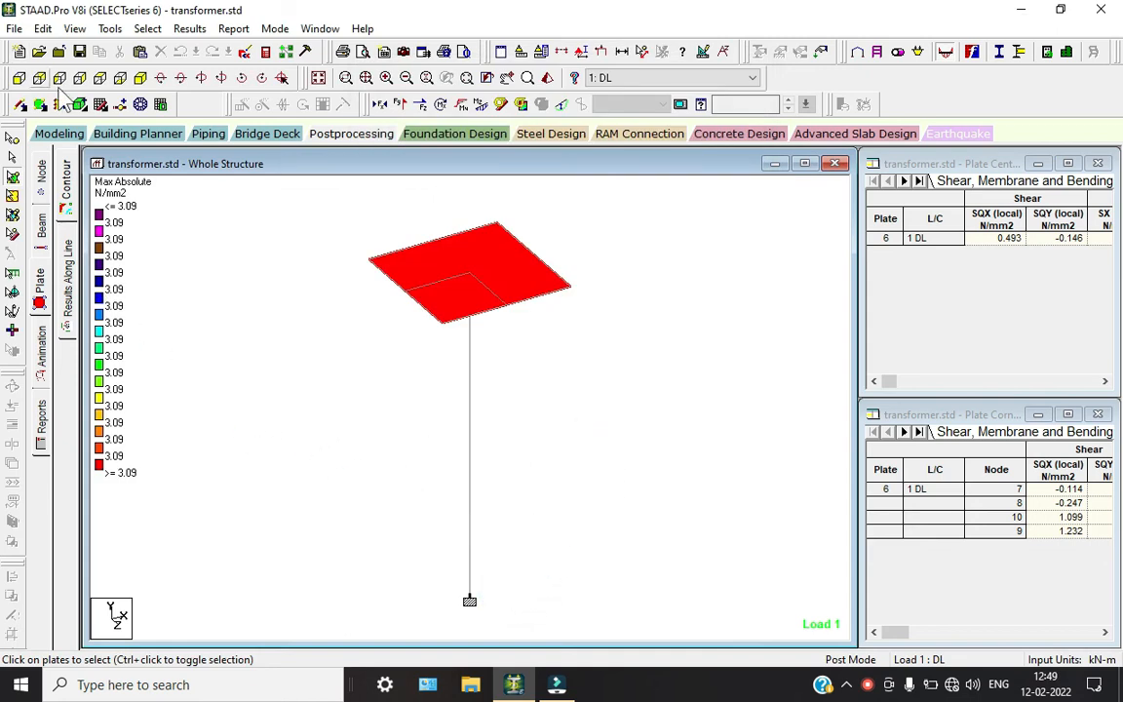
Return to modeling mode and set the concrete design code to IS456.
{"action": "left_click", "coordinate": [68, 135]}
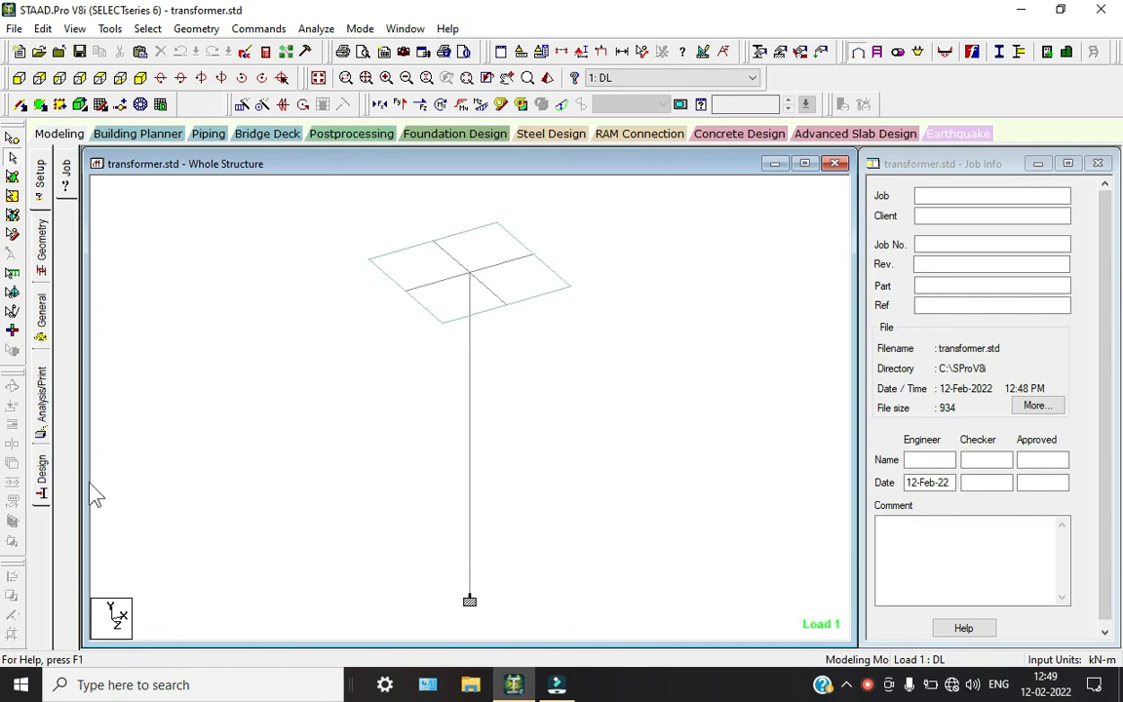
{"action": "left_click", "coordinate": [43, 480]}
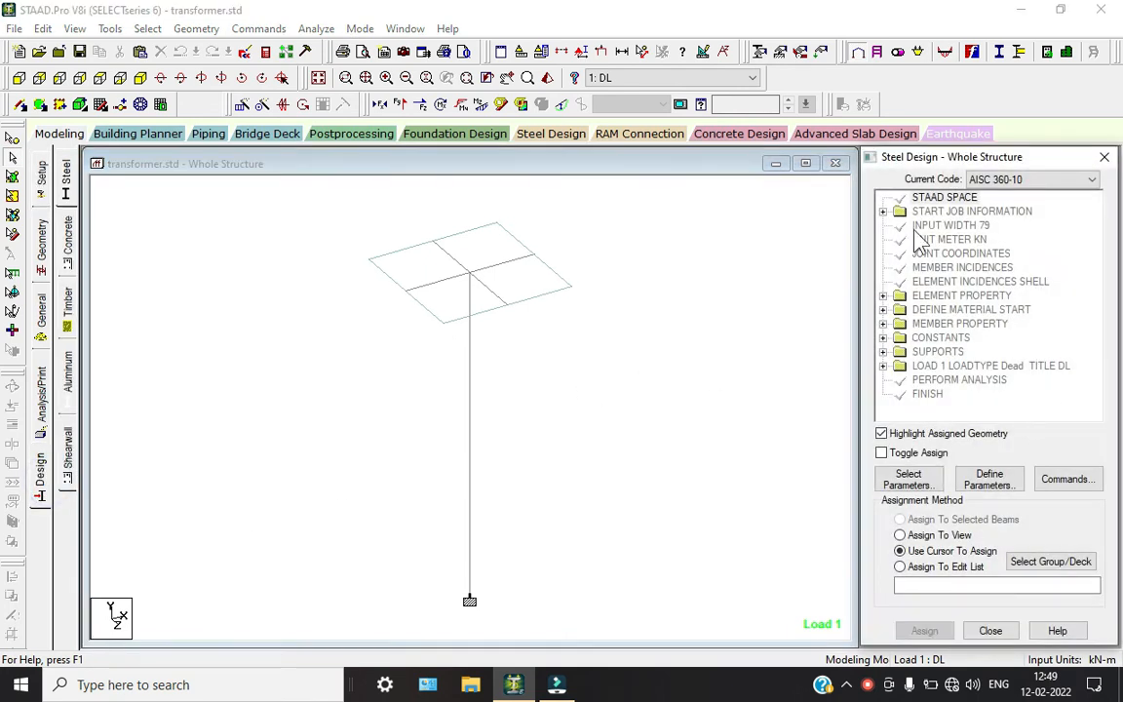
{"action": "left_click", "coordinate": [65, 216]}
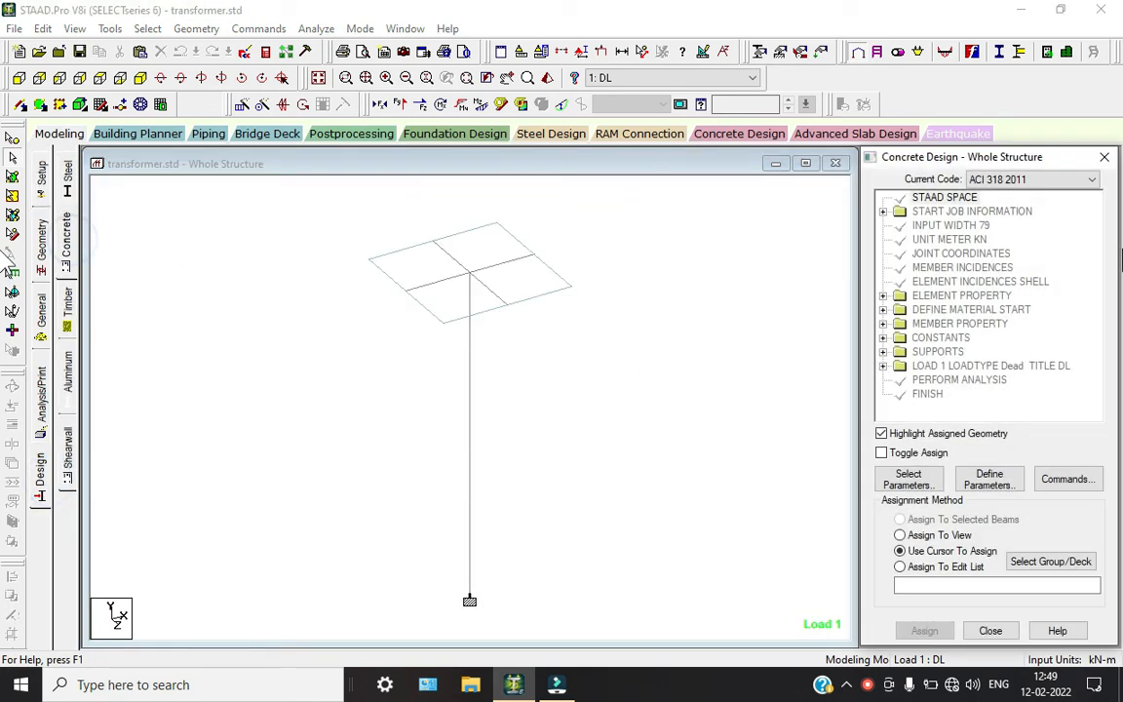
{"action": "left_click", "coordinate": [1033, 180]}
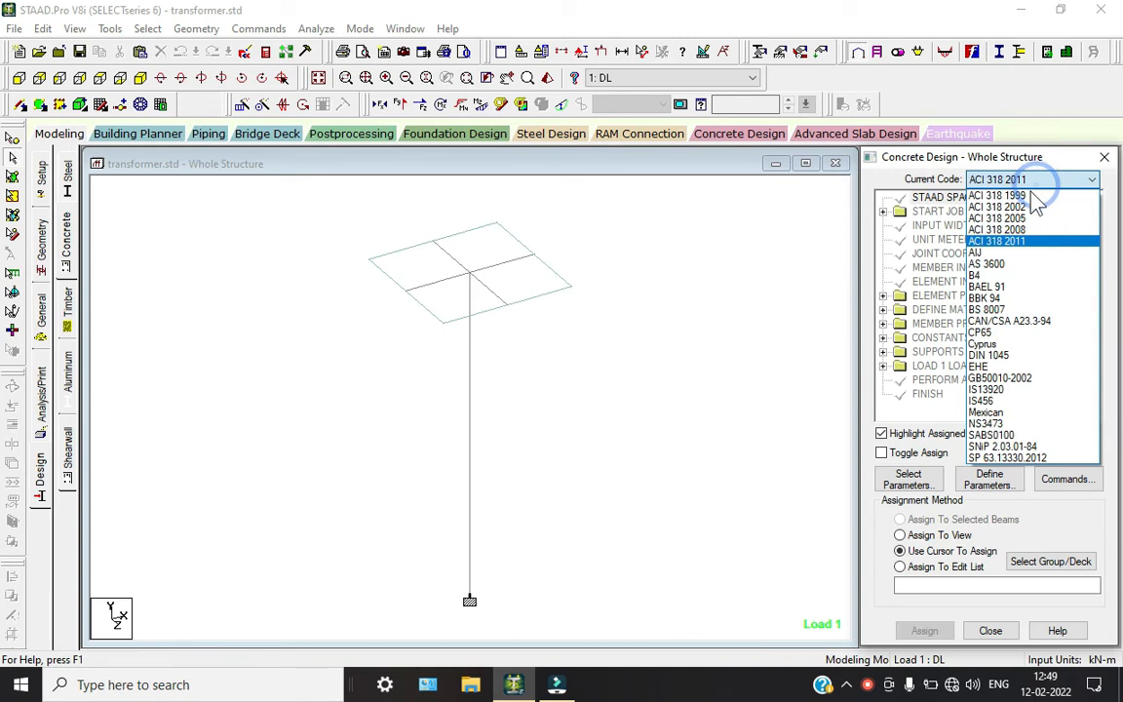
{"action": "left_click", "coordinate": [1002, 402]}
Limit the selected concrete design parameters to Fc and Fymain, removing all the others.
{"action": "left_click", "coordinate": [904, 478]}
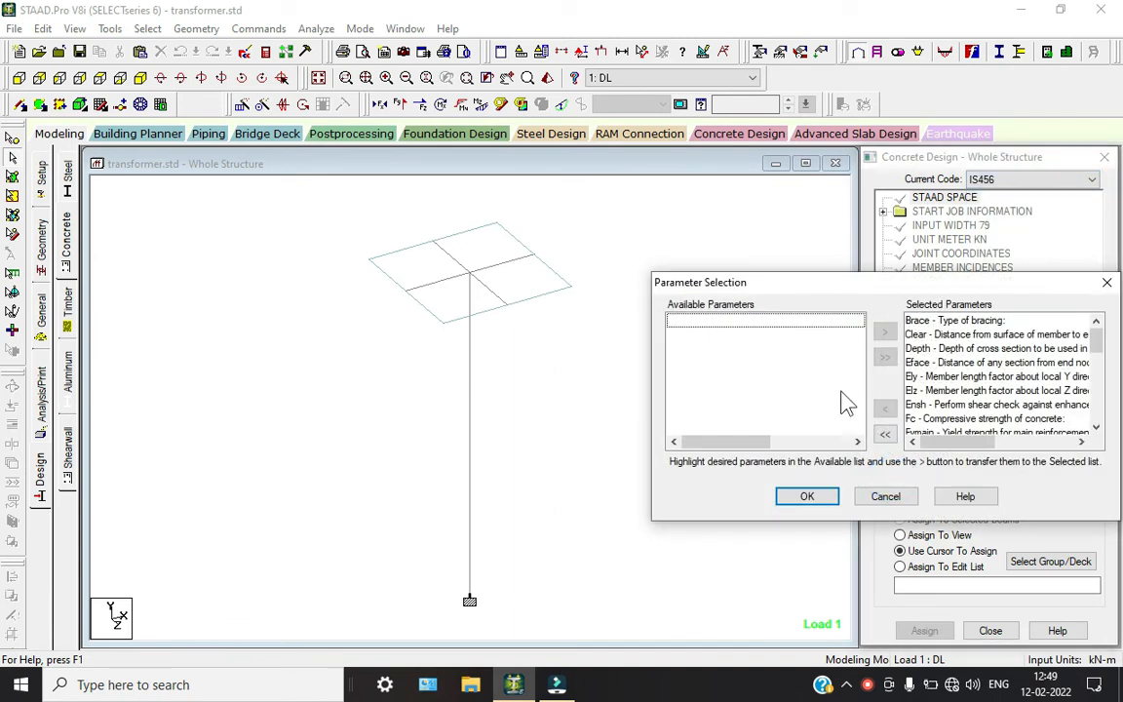
{"action": "left_click", "coordinate": [884, 435]}
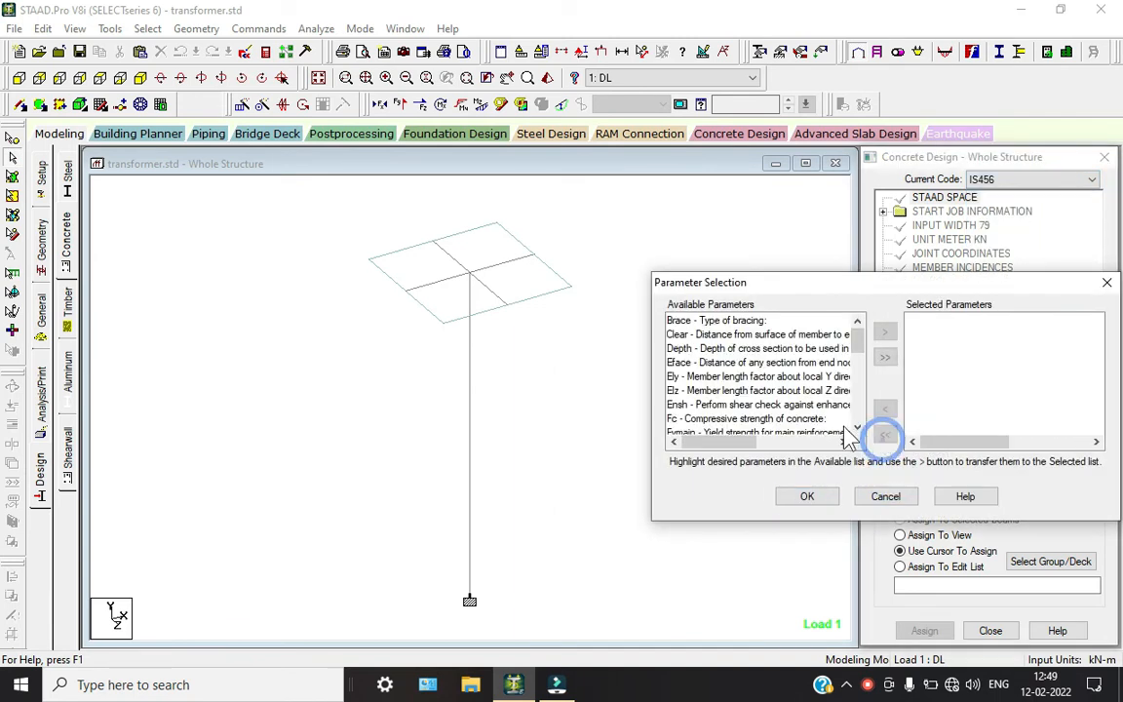
{"action": "double_click", "coordinate": [741, 418]}
{"action": "double_click", "coordinate": [741, 418]}
{"action": "scroll", "coordinate": [770, 409], "scroll_direction": "down", "scroll_amount": 1}
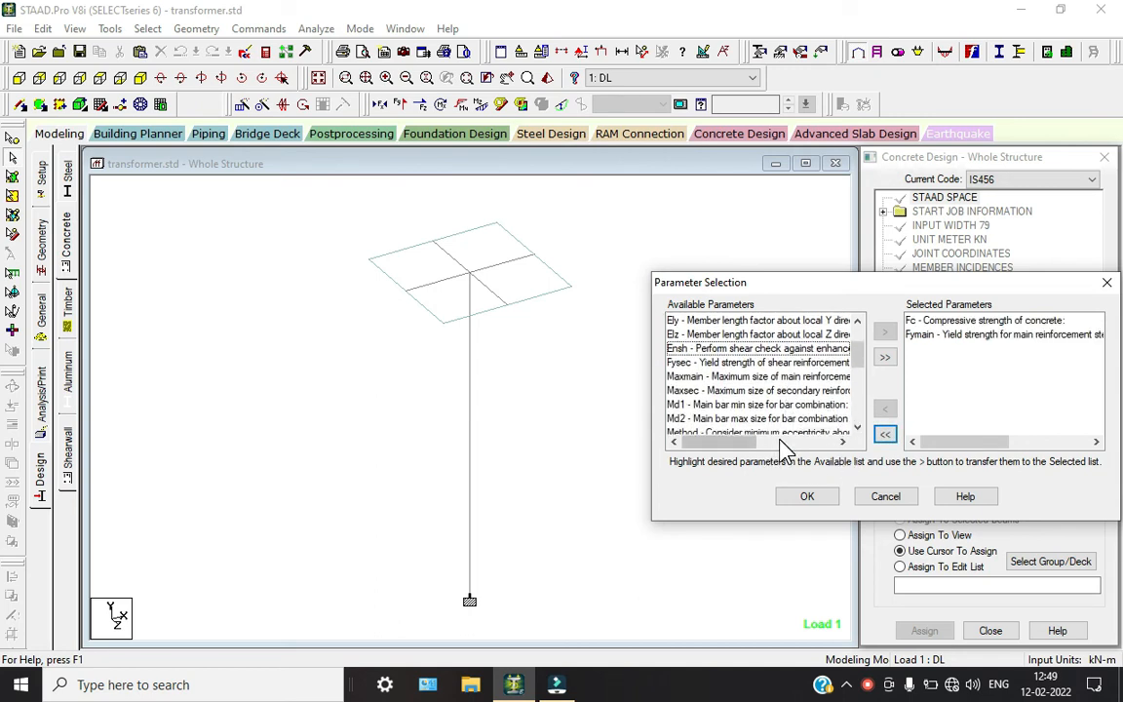
{"action": "left_click", "coordinate": [805, 496]}
Add the design parameters FC with 25000 kN/m2 and FYMAIN with 415000 kN/m2.
{"action": "left_click", "coordinate": [992, 479]}
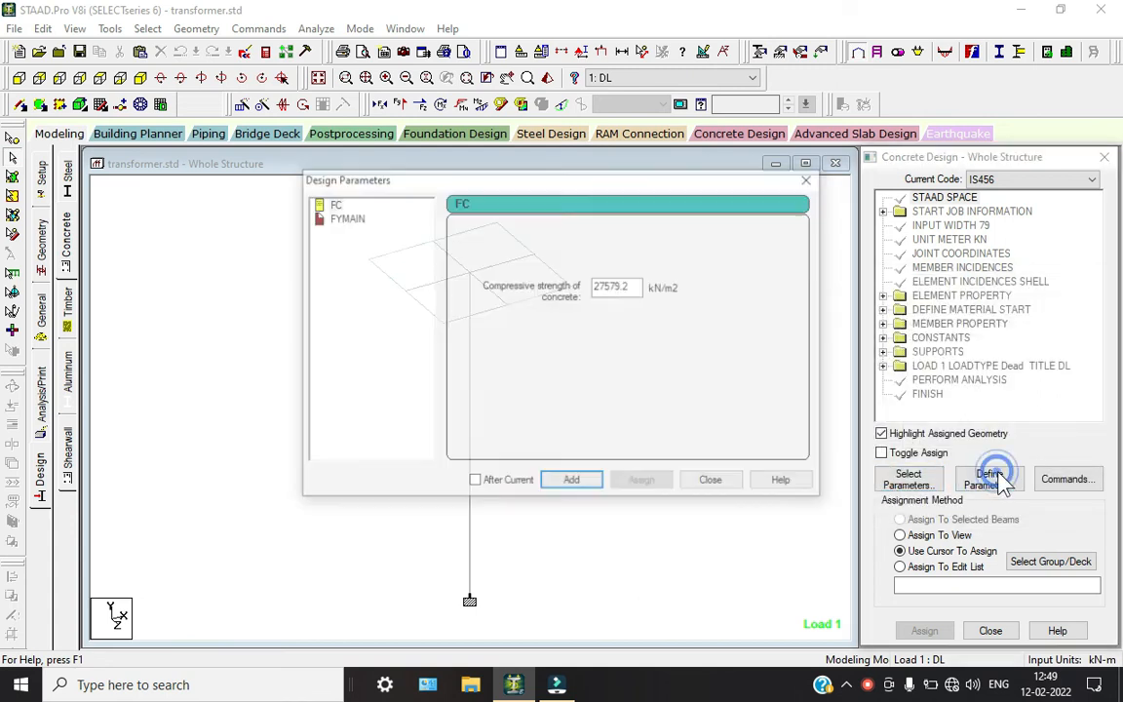
{"action": "double_click", "coordinate": [635, 288]}
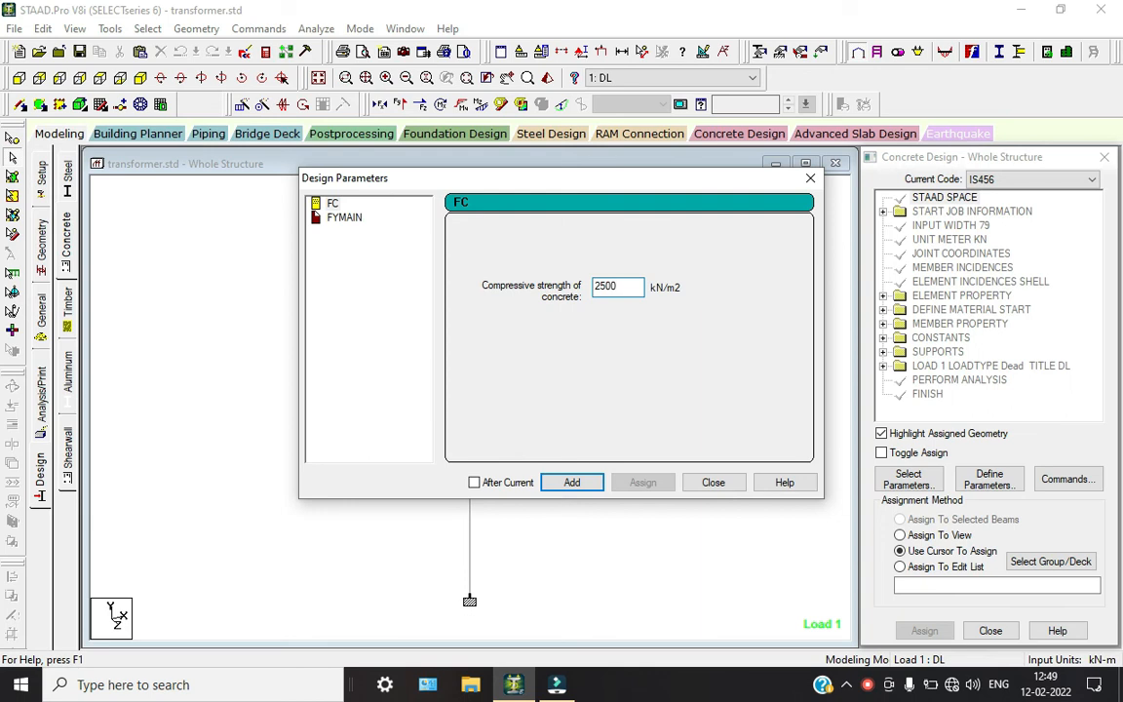
{"action": "type", "text": "25000"}
{"action": "key", "text": "Return"}
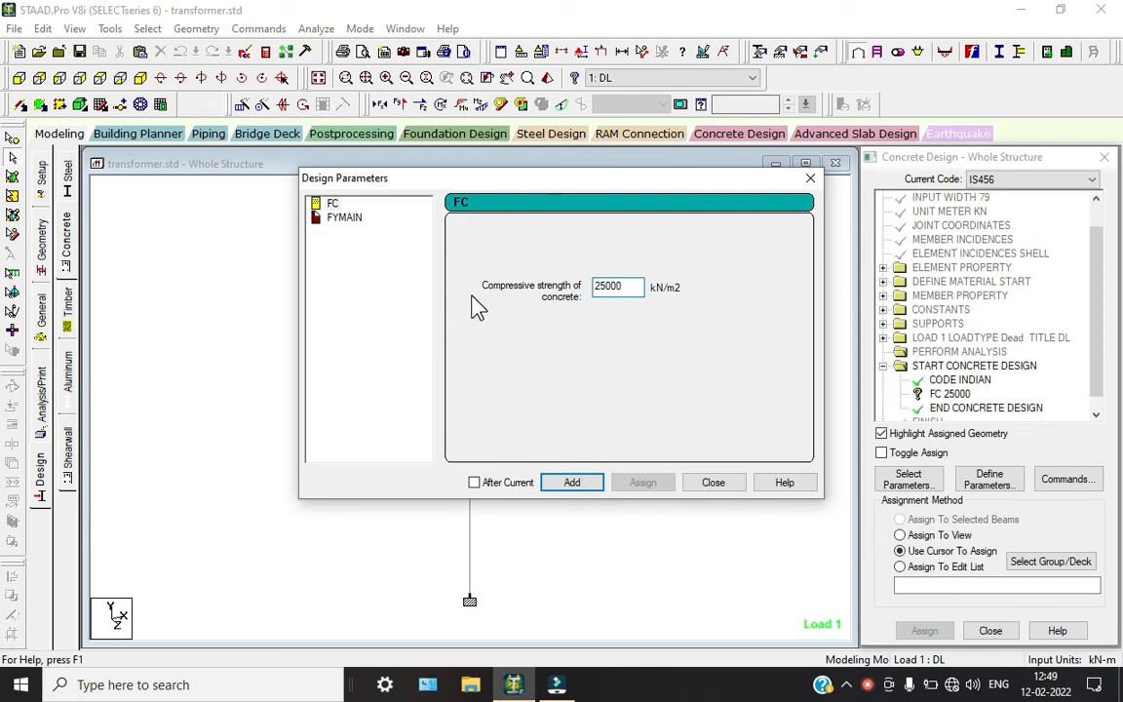
{"action": "left_click", "coordinate": [343, 218]}
{"action": "double_click", "coordinate": [635, 287]}
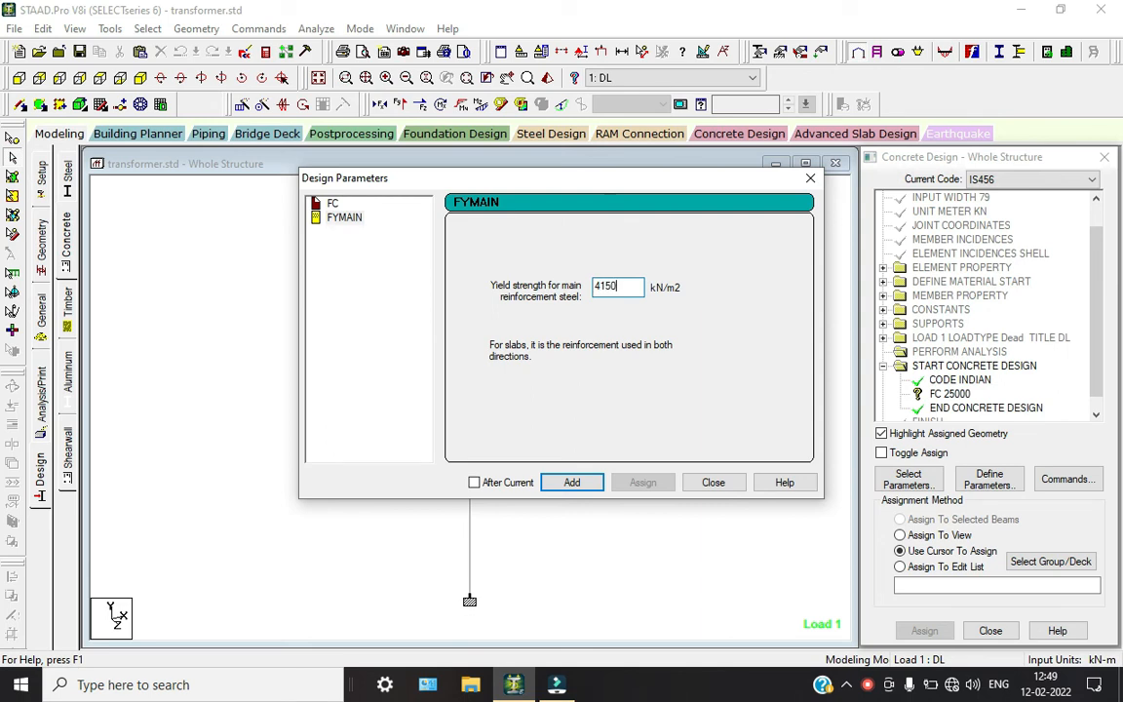
{"action": "key", "text": "Return"}
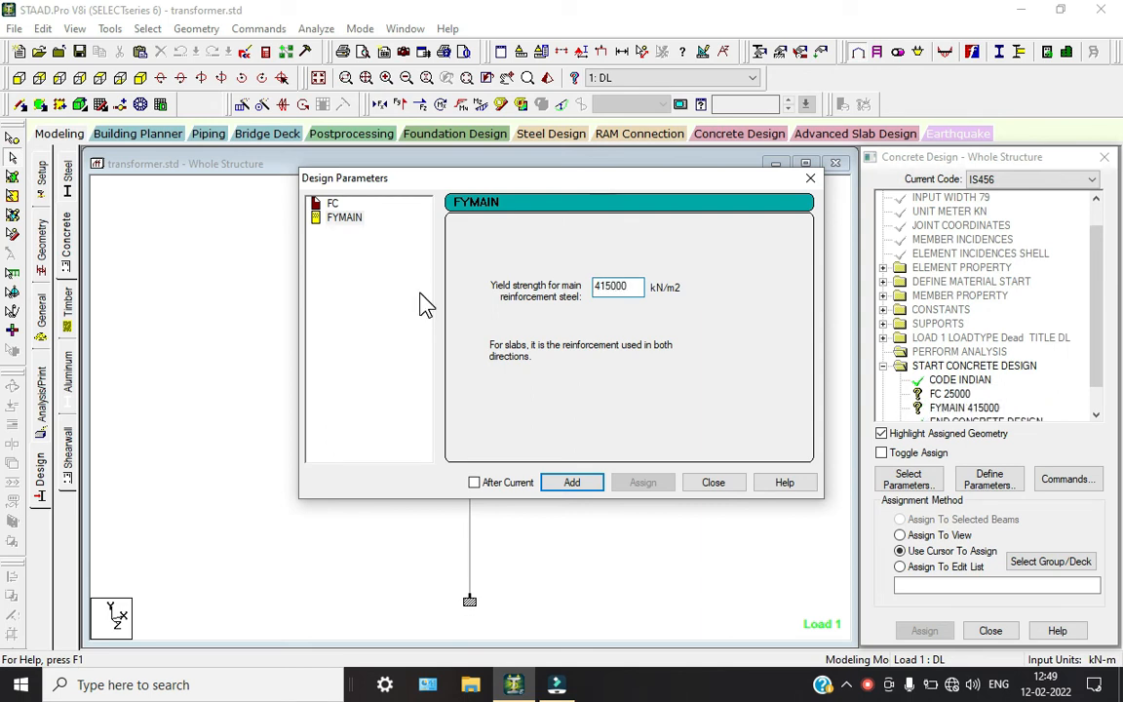
{"action": "left_click", "coordinate": [715, 484]}
Add the Design Beam, Design Column, Design Slab/Element and Take Off commands to the concrete design.
{"action": "left_click", "coordinate": [1068, 481]}
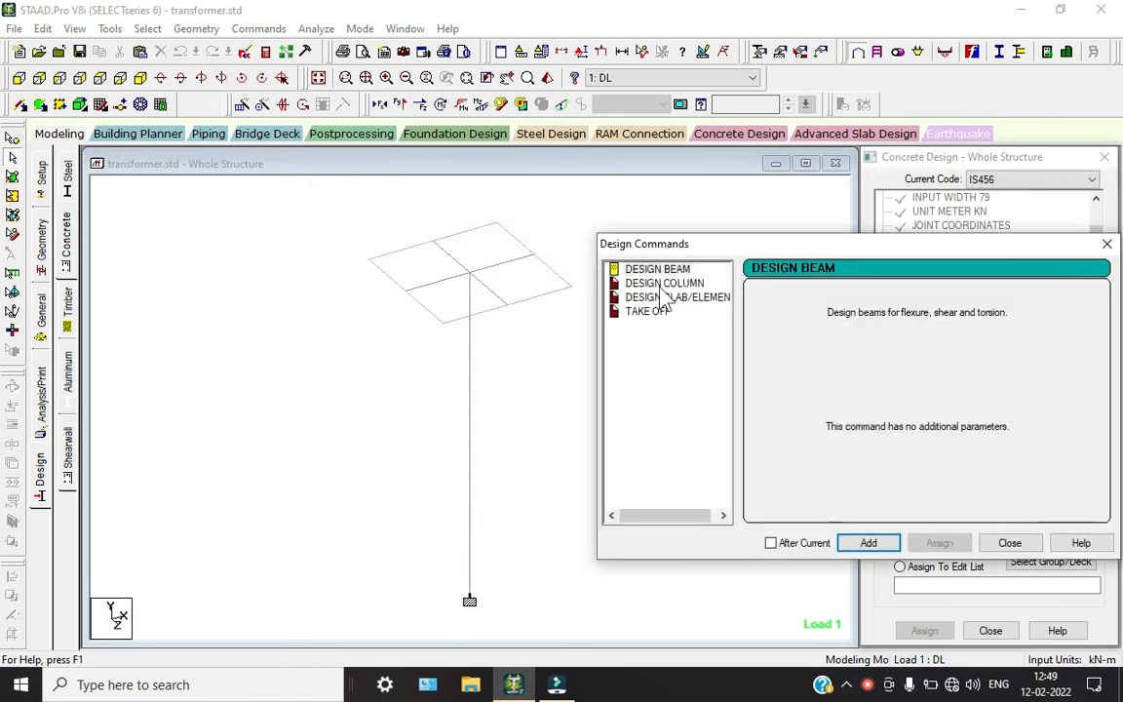
{"action": "left_click", "coordinate": [636, 271]}
{"action": "left_click", "coordinate": [877, 545]}
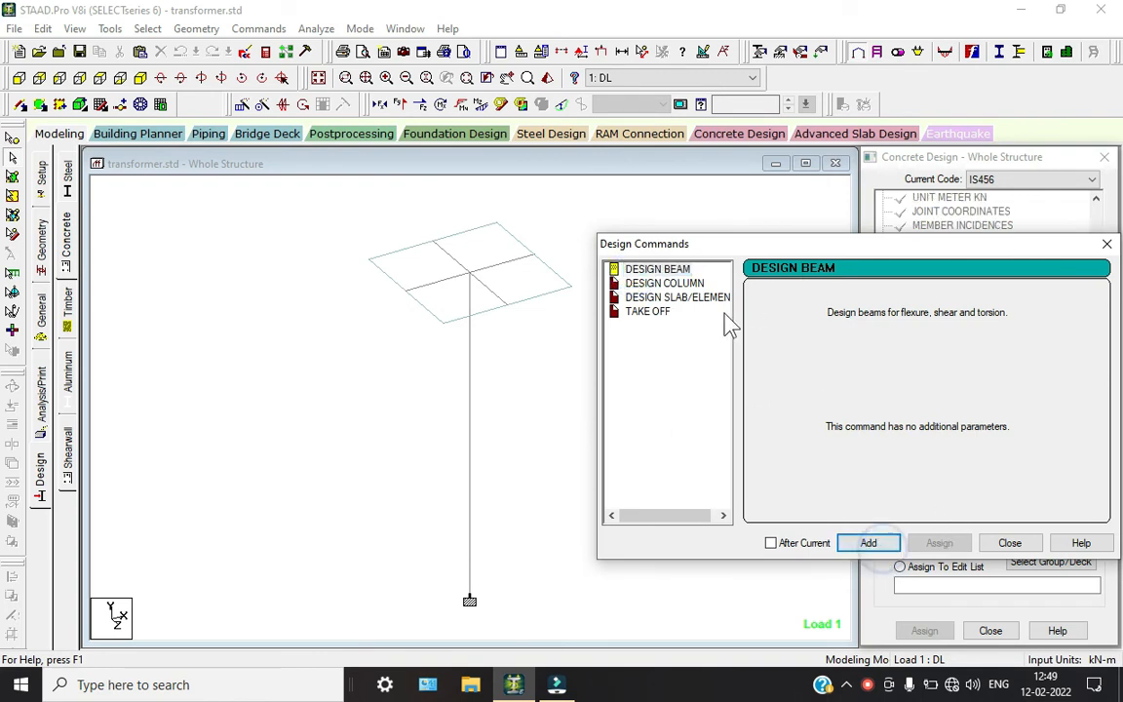
{"action": "left_click", "coordinate": [664, 283]}
{"action": "left_click", "coordinate": [850, 542]}
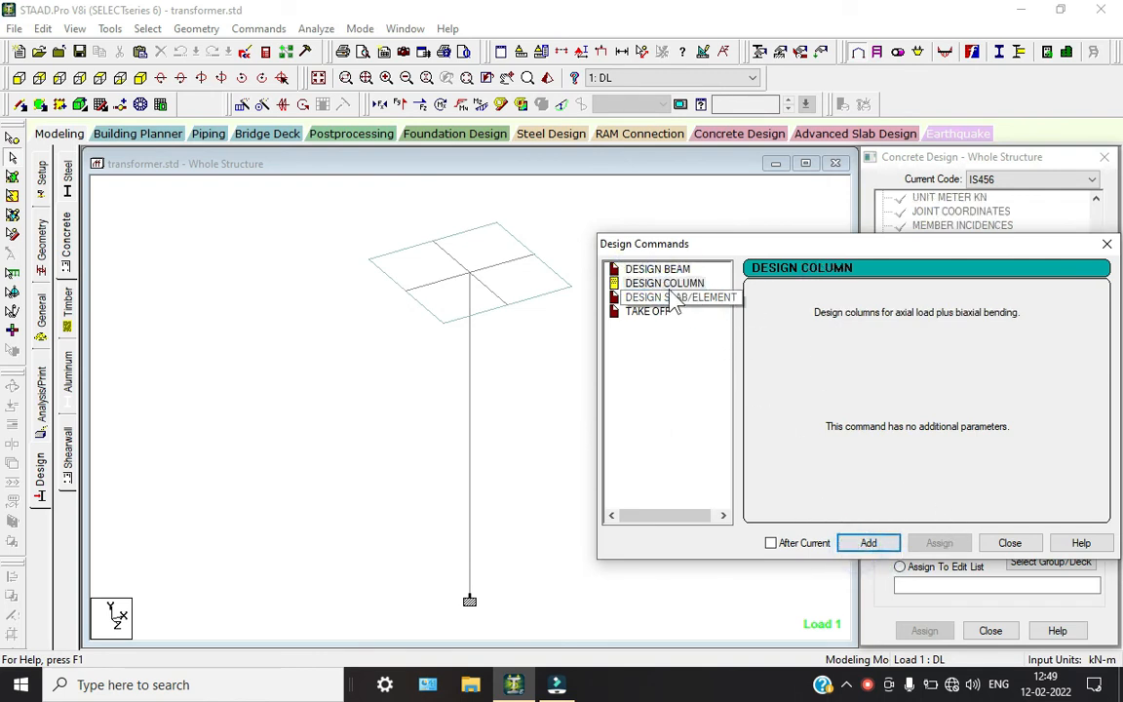
{"action": "left_click", "coordinate": [677, 298]}
{"action": "left_click", "coordinate": [868, 543]}
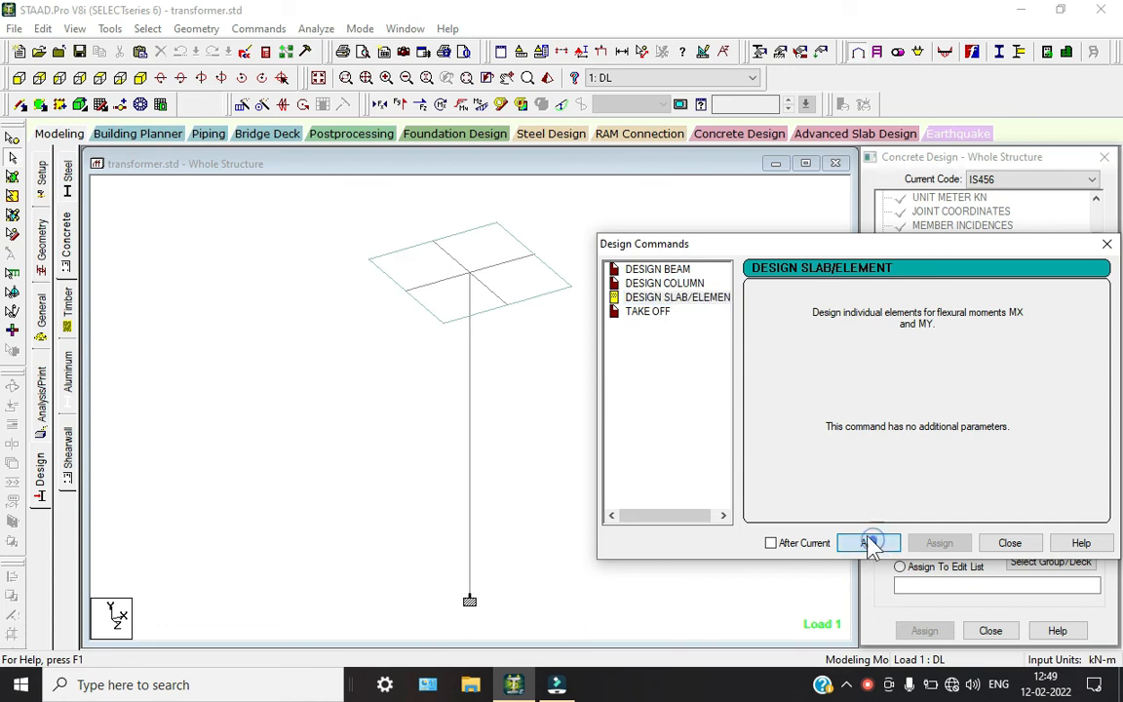
{"action": "left_click", "coordinate": [648, 312]}
{"action": "left_click", "coordinate": [1003, 543]}
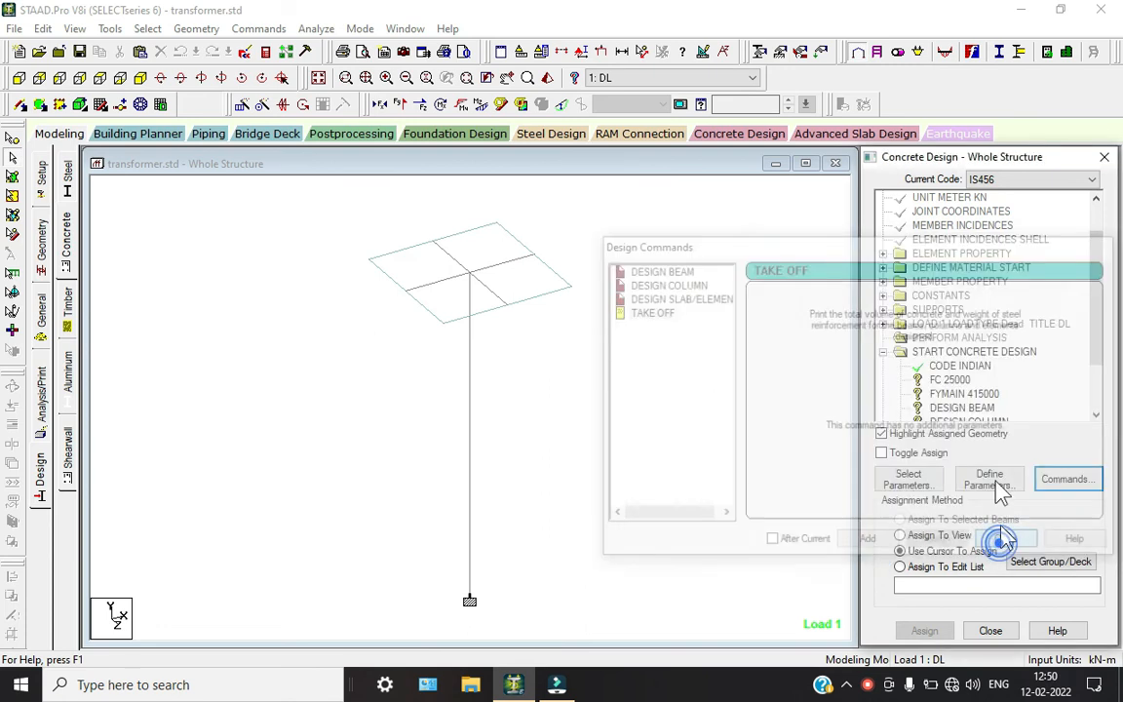
Assign the FC 25000 and FYMAIN 415000 parameters to the whole view.
{"action": "left_click", "coordinate": [938, 310]}
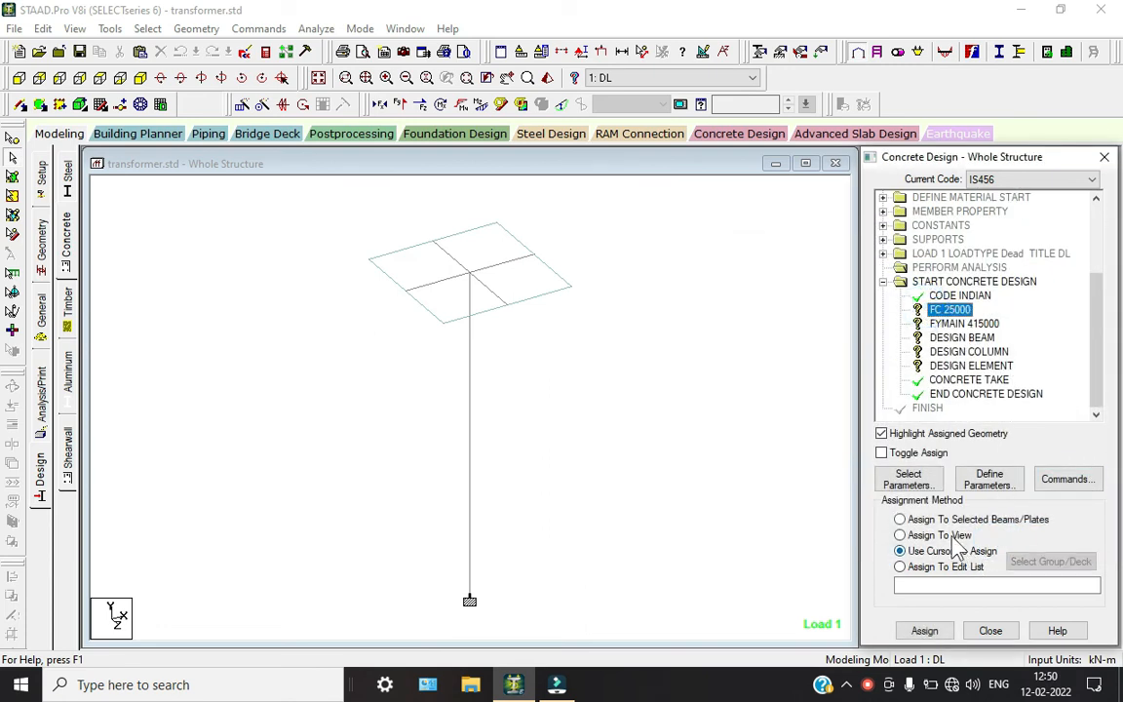
{"action": "left_click", "coordinate": [900, 535]}
{"action": "left_click", "coordinate": [924, 631]}
{"action": "left_click", "coordinate": [1001, 442]}
{"action": "left_click", "coordinate": [964, 323]}
{"action": "left_click", "coordinate": [921, 535]}
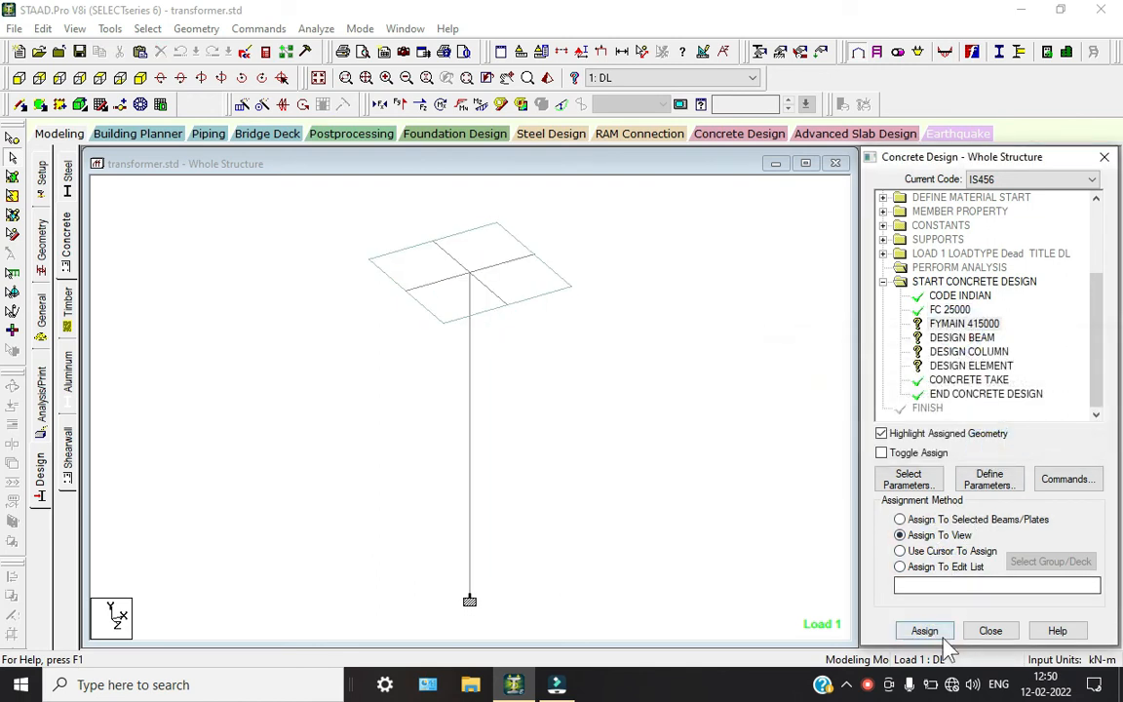
{"action": "left_click", "coordinate": [924, 630]}
{"action": "left_click", "coordinate": [1004, 441]}
Assign the Design Beam command to the members parallel to X and Z.
{"action": "left_click", "coordinate": [936, 337]}
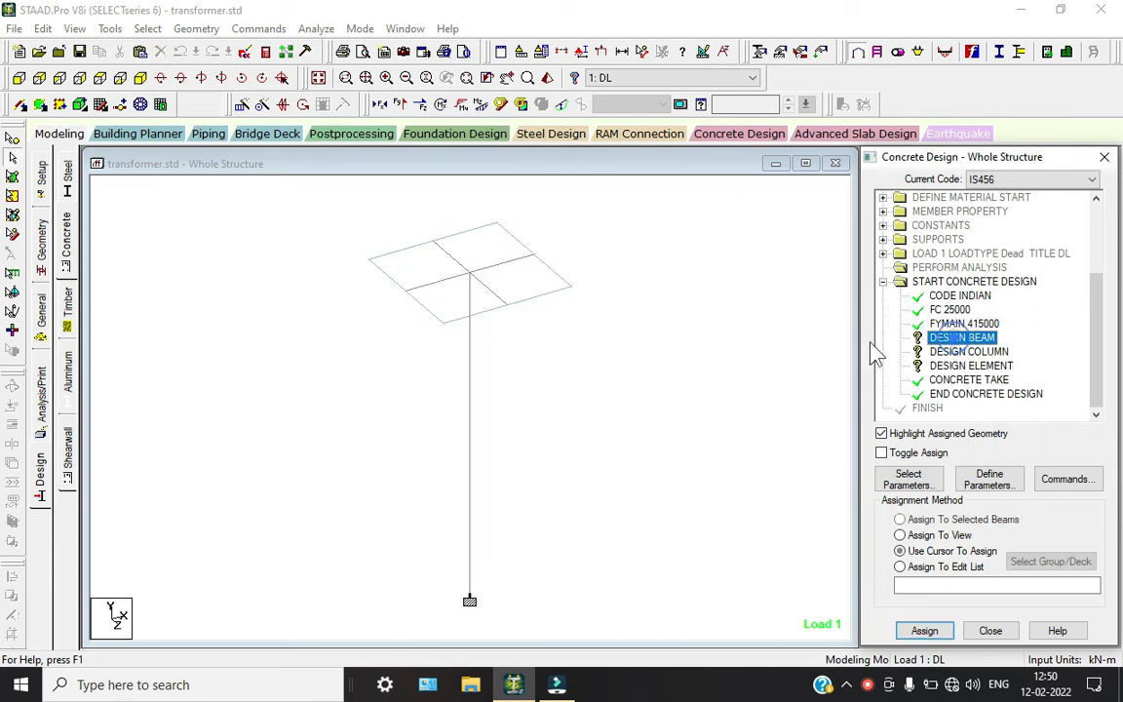
{"action": "left_click", "coordinate": [147, 29]}
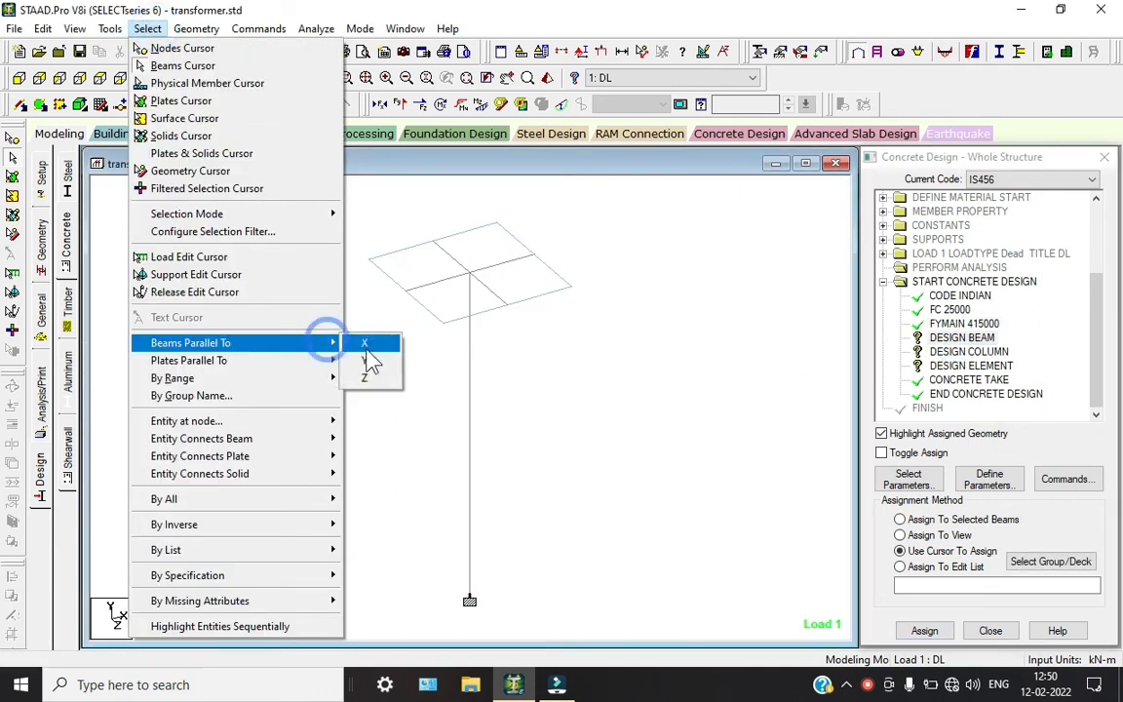
{"action": "left_click", "coordinate": [363, 344]}
{"action": "left_click", "coordinate": [139, 28]}
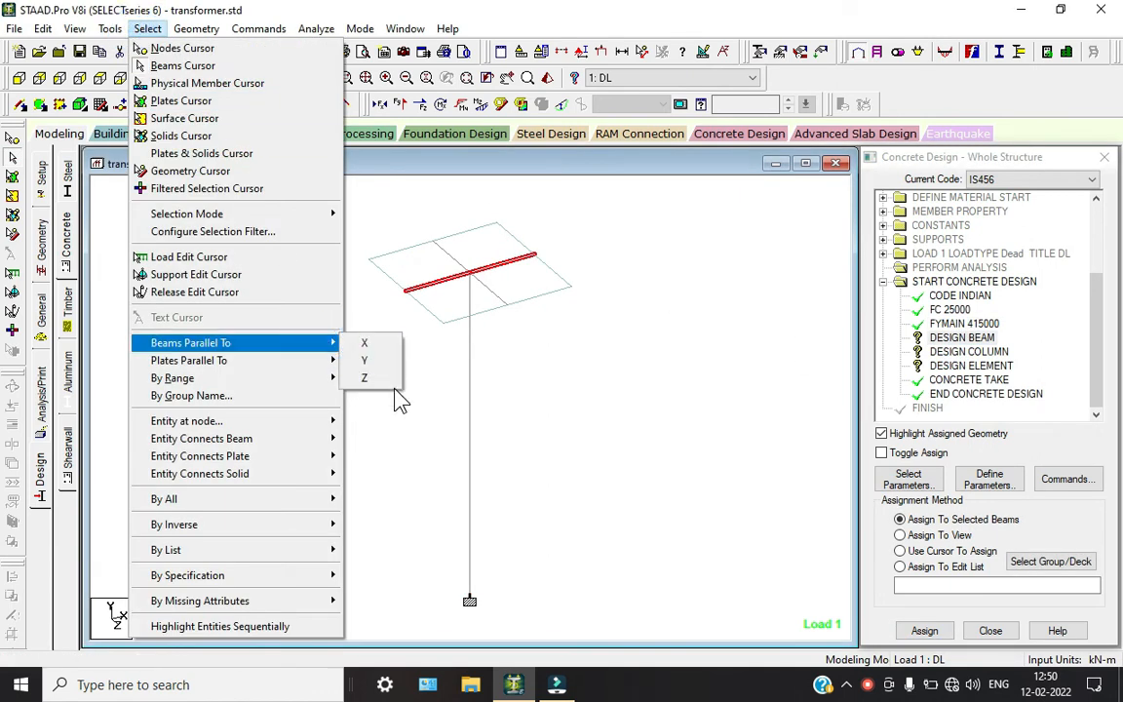
{"action": "left_click", "coordinate": [390, 386]}
{"action": "left_click", "coordinate": [926, 630]}
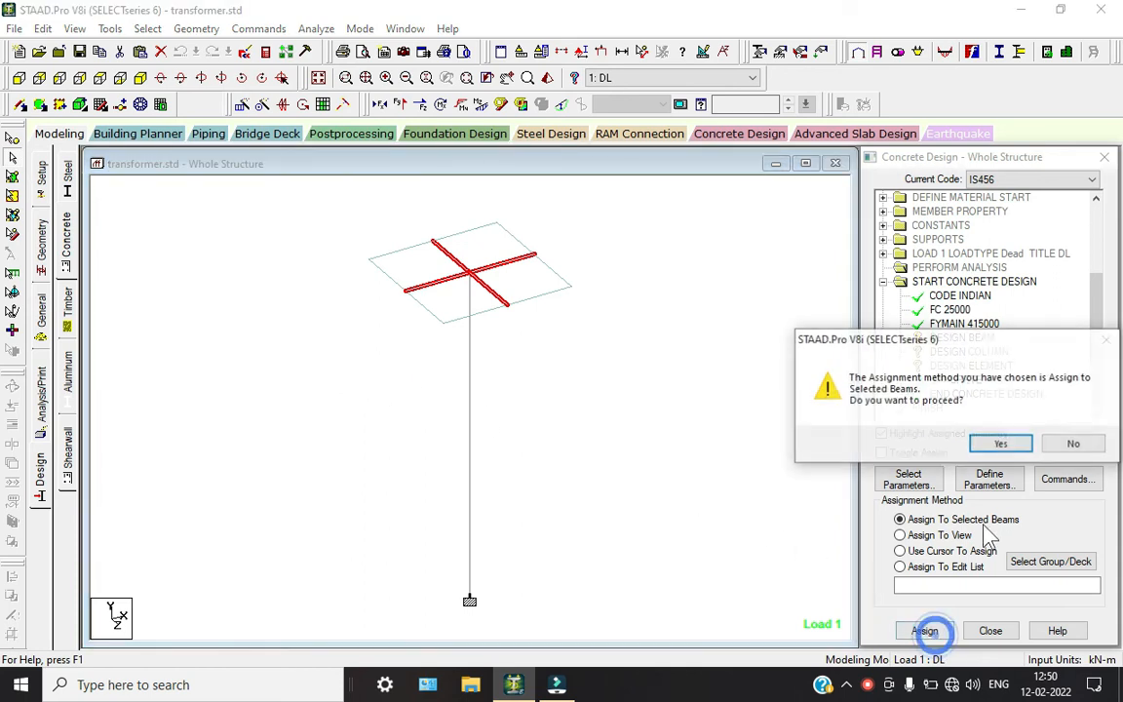
{"action": "left_click", "coordinate": [995, 444]}
Assign the Design Column command to the vertical member parallel to Y.
{"action": "left_click", "coordinate": [950, 353]}
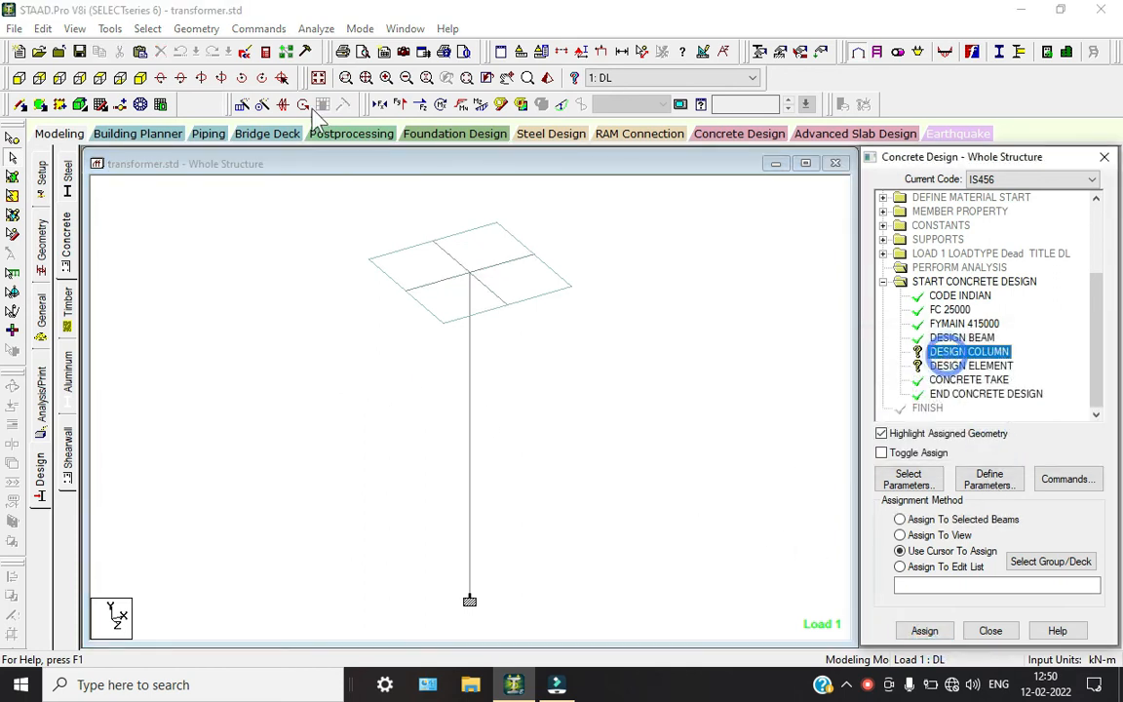
{"action": "left_click", "coordinate": [147, 28]}
{"action": "mouse_move", "coordinate": [322, 343]}
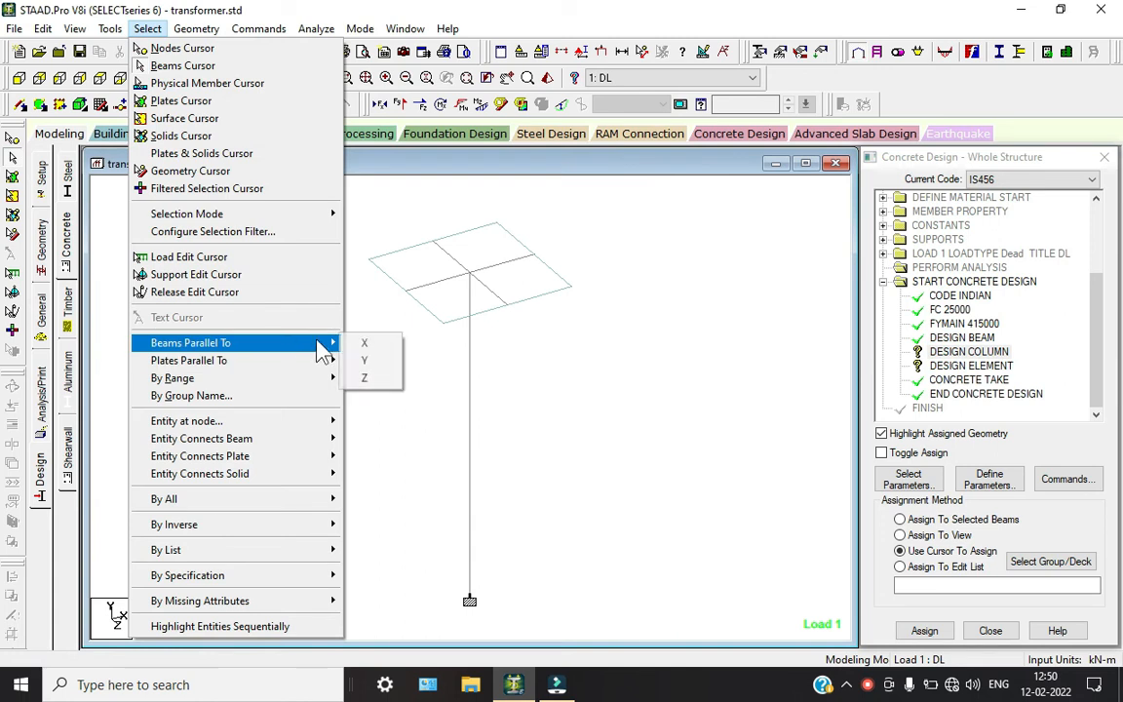
{"action": "left_click", "coordinate": [361, 360]}
{"action": "left_click", "coordinate": [922, 631]}
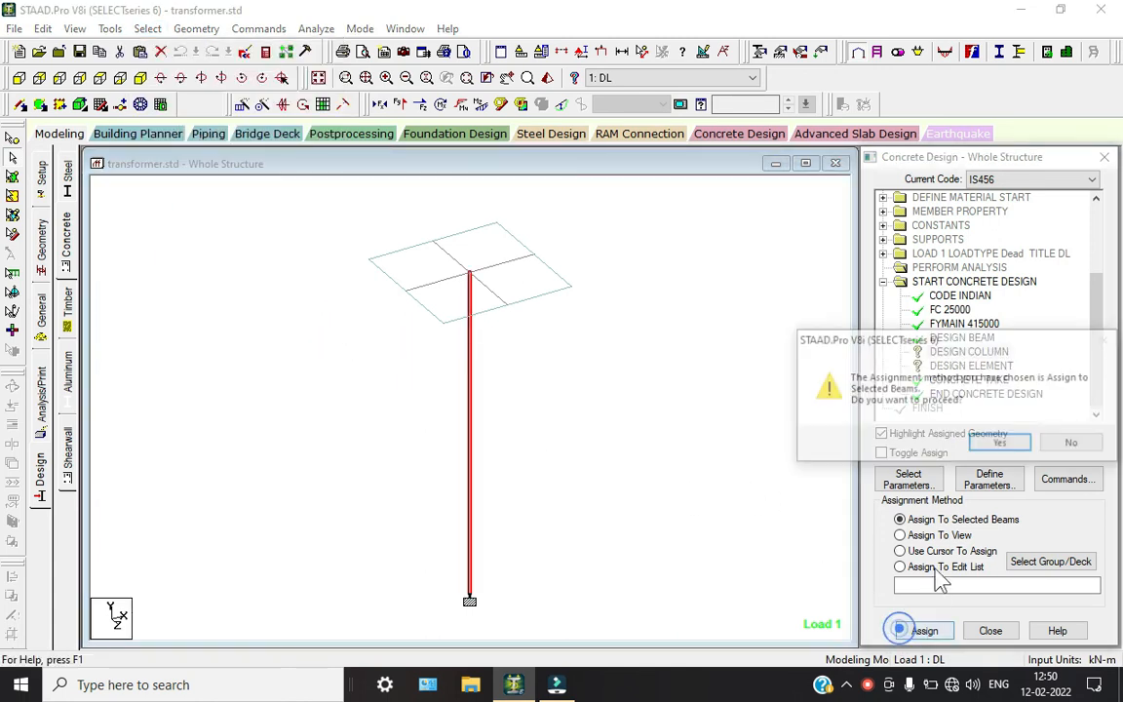
{"action": "left_click", "coordinate": [994, 446]}
Assign the Design Element command to the top plate using Assign To View.
{"action": "left_click", "coordinate": [973, 366]}
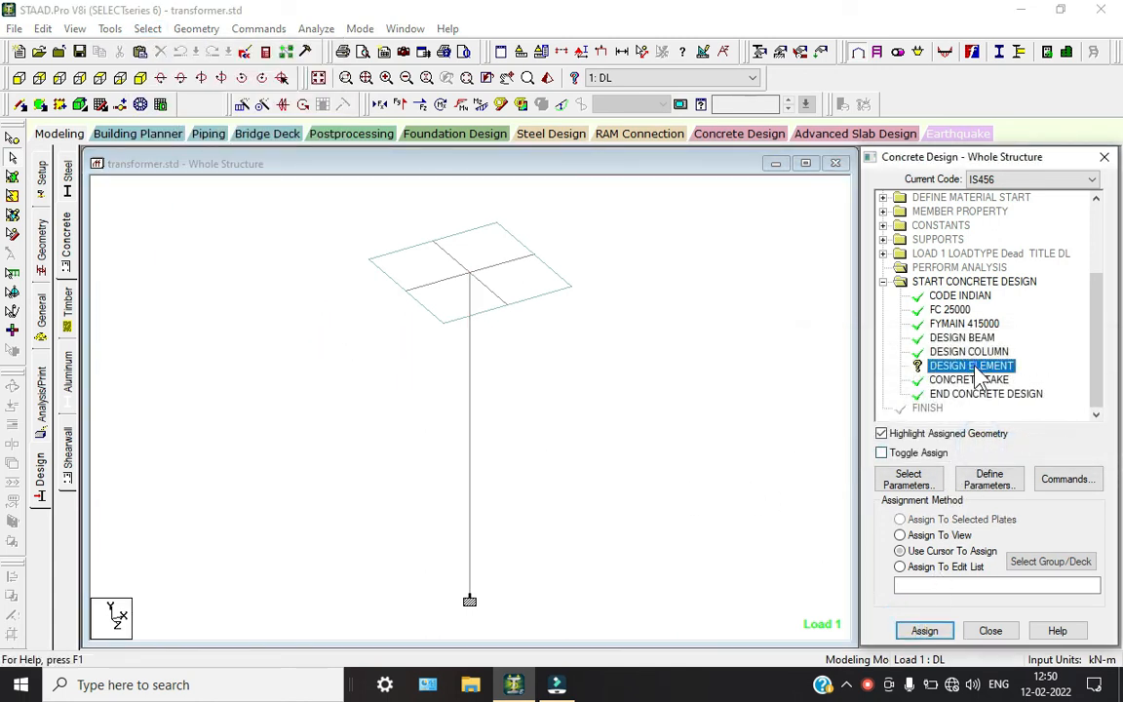
{"action": "left_click", "coordinate": [926, 535]}
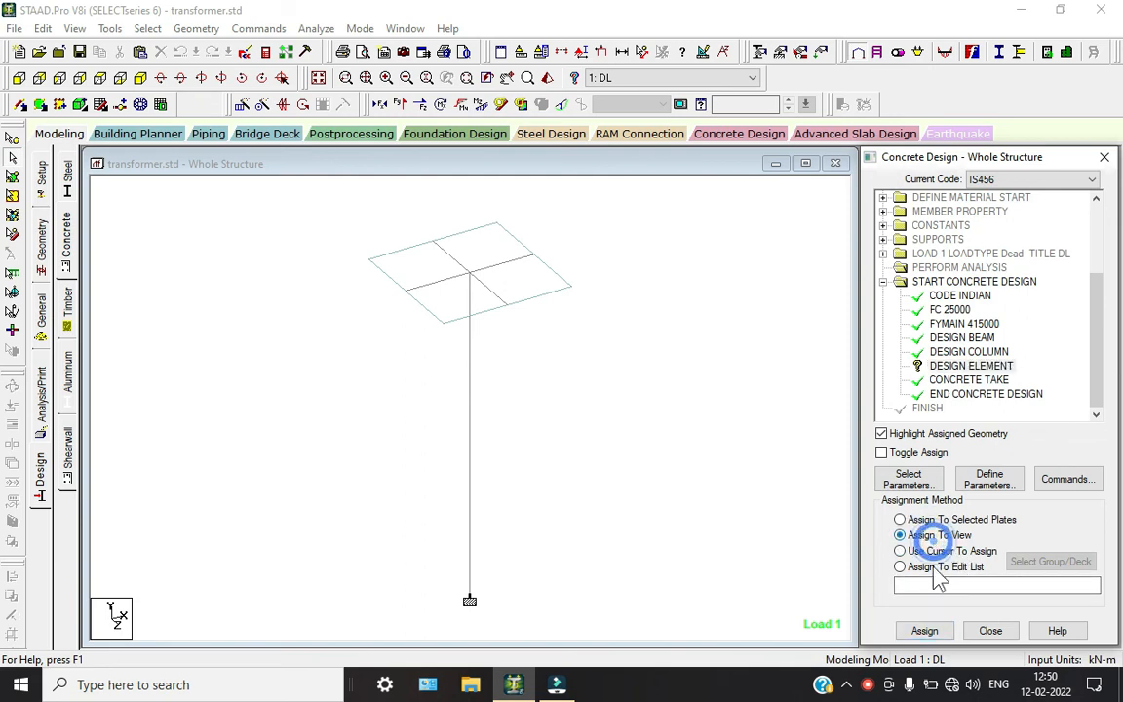
{"action": "left_click", "coordinate": [924, 629]}
{"action": "left_click", "coordinate": [1002, 443]}
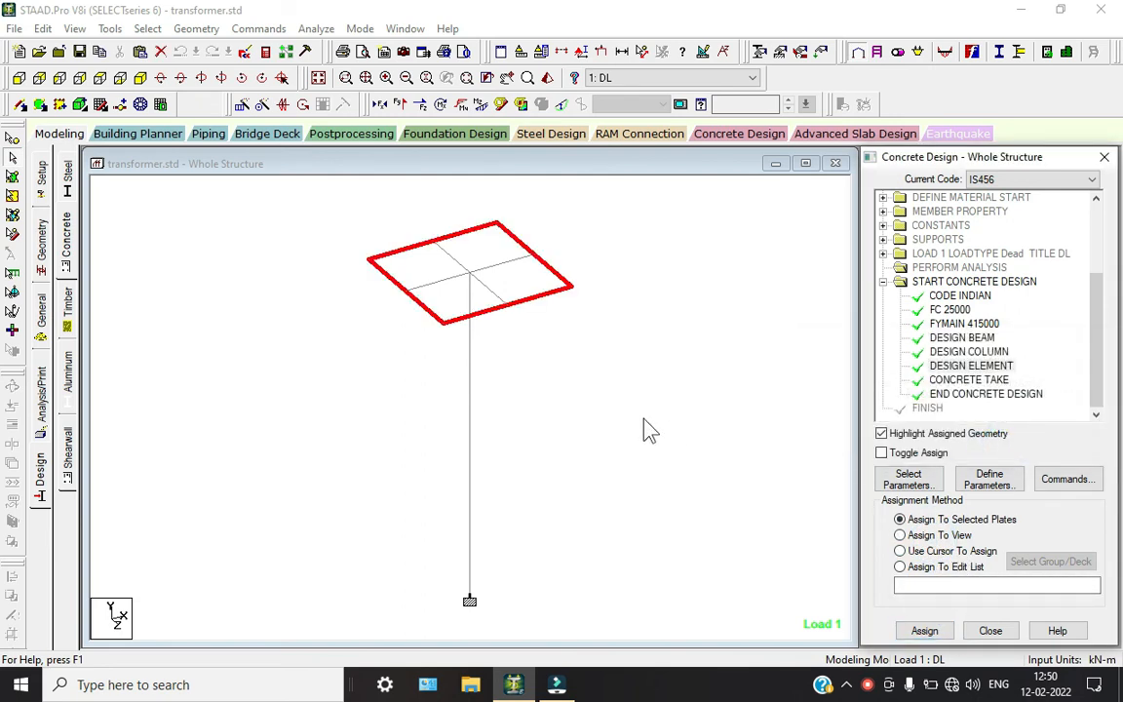
Add another Perform Analysis command with the No Print option after the concrete design.
{"action": "left_click", "coordinate": [41, 390]}
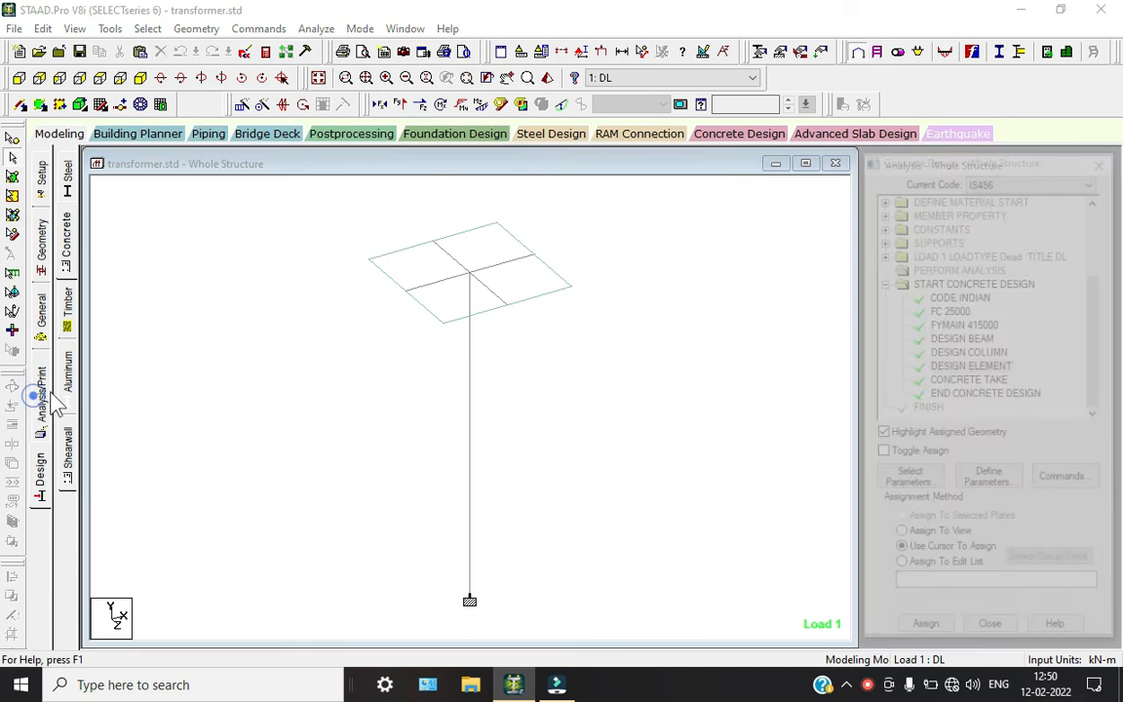
{"action": "left_click", "coordinate": [519, 530]}
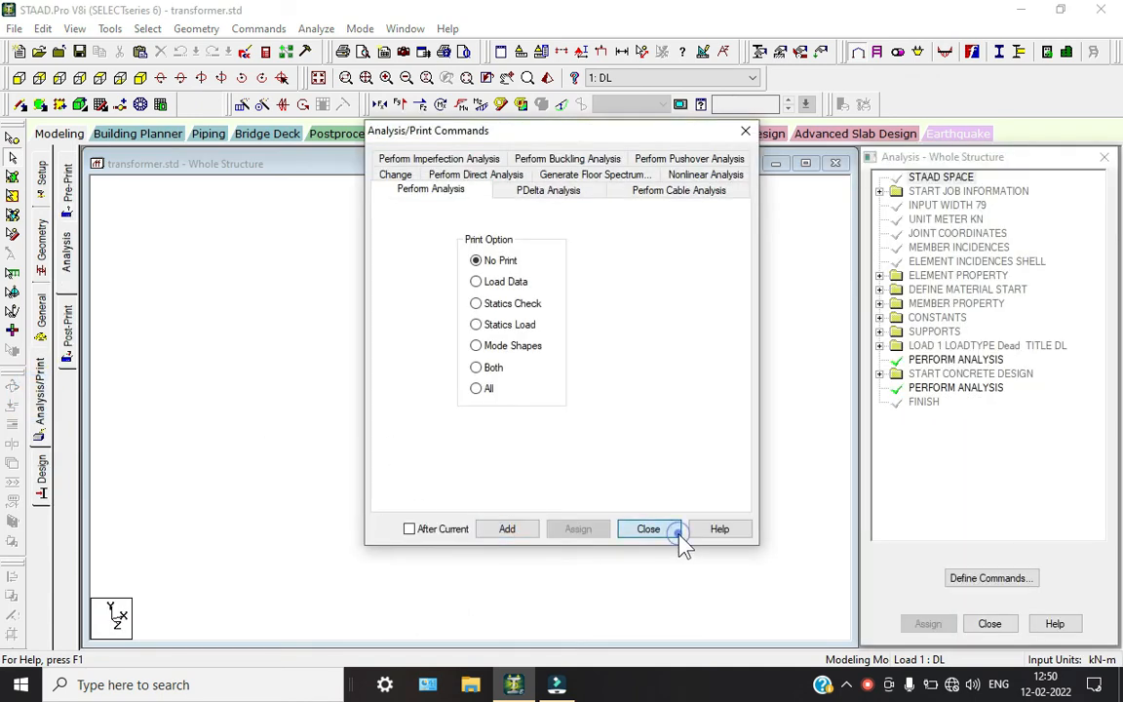
{"action": "left_click", "coordinate": [672, 531]}
Run the analysis with the concrete design and go to post-processing mode.
{"action": "left_click", "coordinate": [315, 28]}
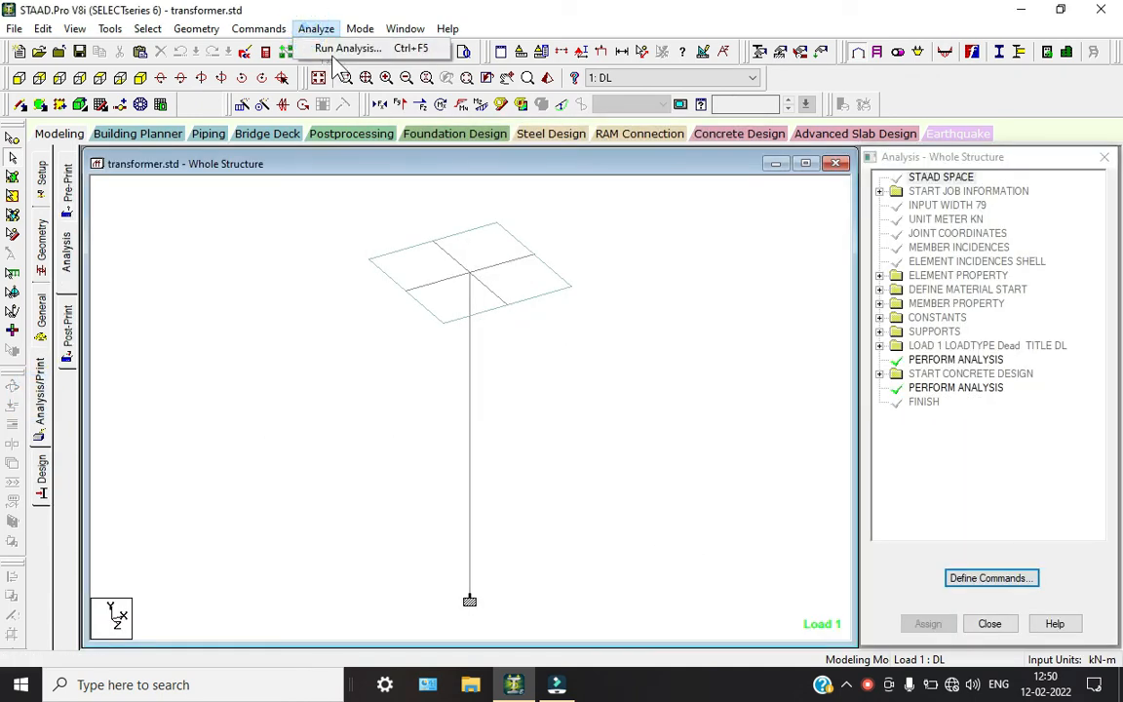
{"action": "left_click", "coordinate": [336, 47]}
{"action": "left_click", "coordinate": [453, 384]}
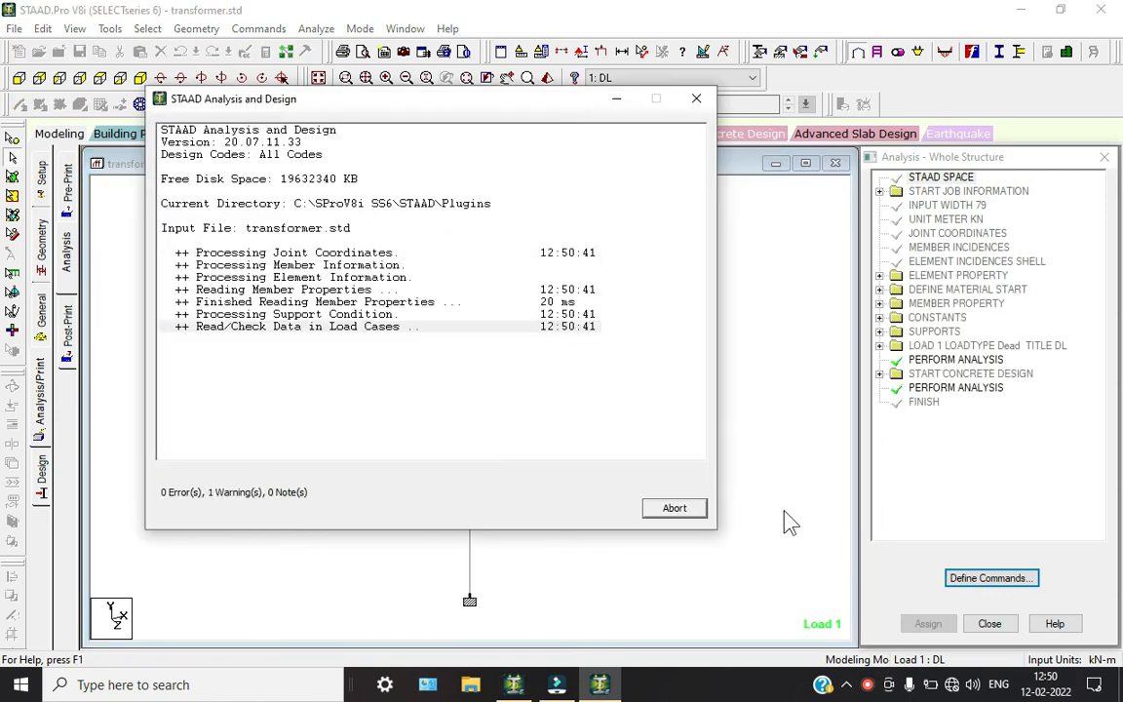
{"action": "left_click", "coordinate": [868, 684]}
{"action": "left_click", "coordinate": [891, 641]}
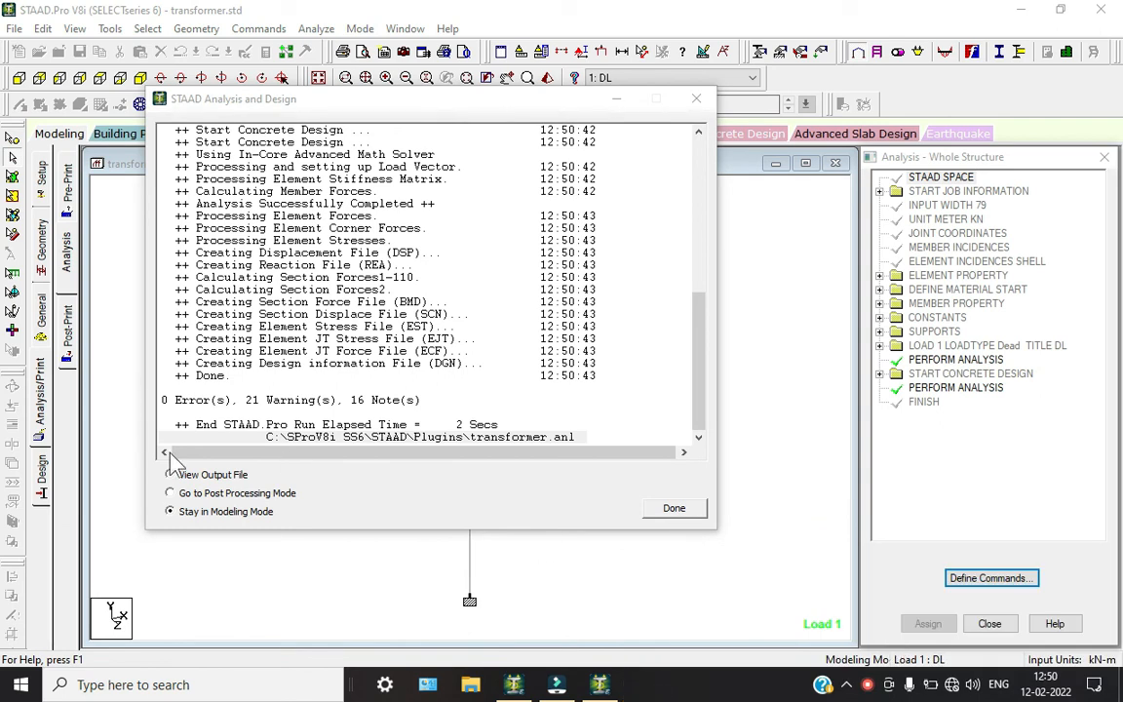
{"action": "left_click", "coordinate": [222, 492]}
{"action": "left_click", "coordinate": [673, 509]}
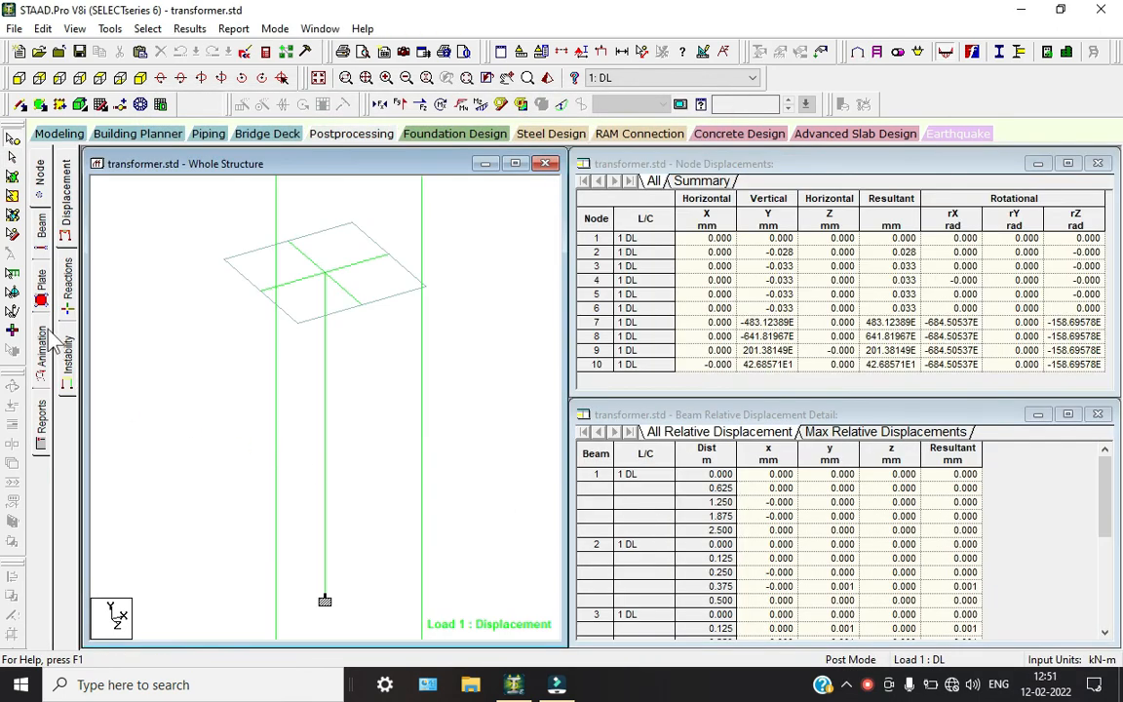
Inspect the concrete design, deflection, shear bending, geometry and property data of horizontal beam 3 under the top plate.
{"action": "left_click", "coordinate": [42, 228]}
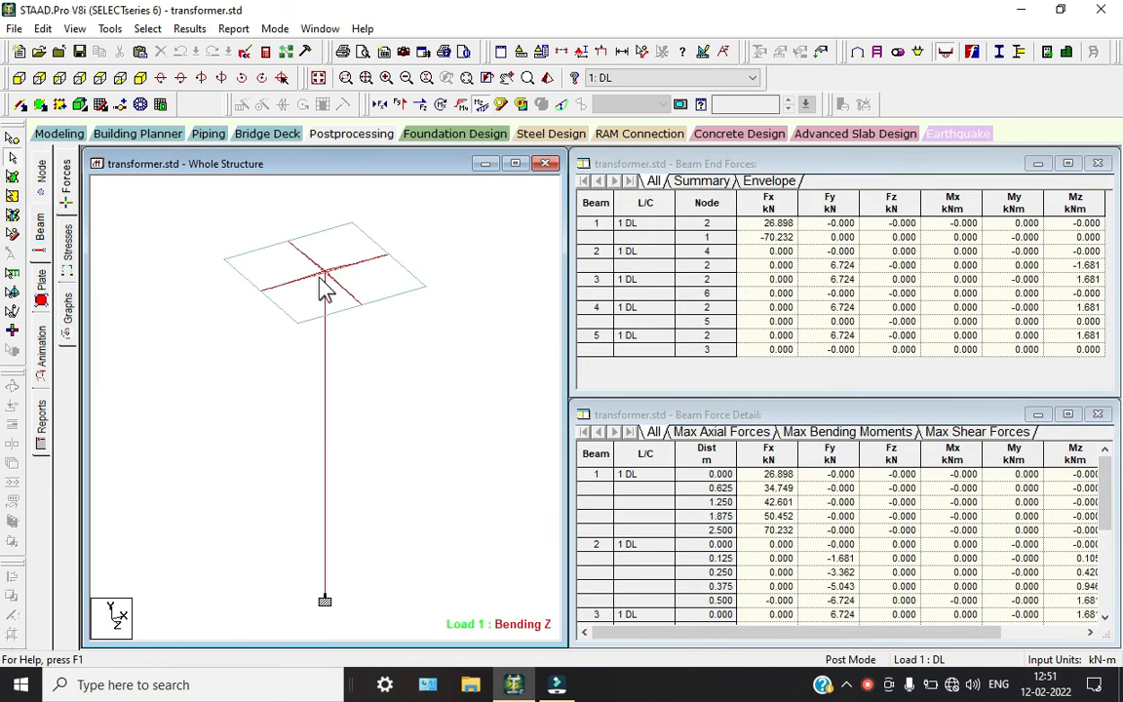
{"action": "double_click", "coordinate": [319, 275]}
{"action": "left_click", "coordinate": [648, 168]}
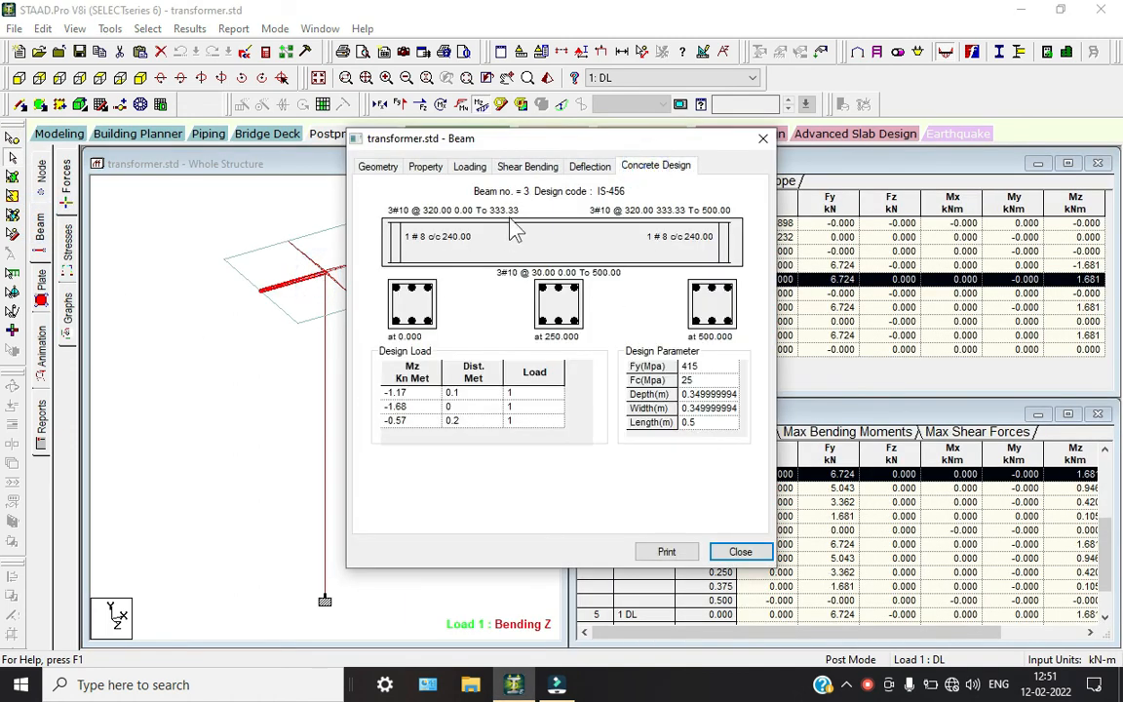
{"action": "left_click", "coordinate": [590, 167]}
{"action": "left_click", "coordinate": [527, 167]}
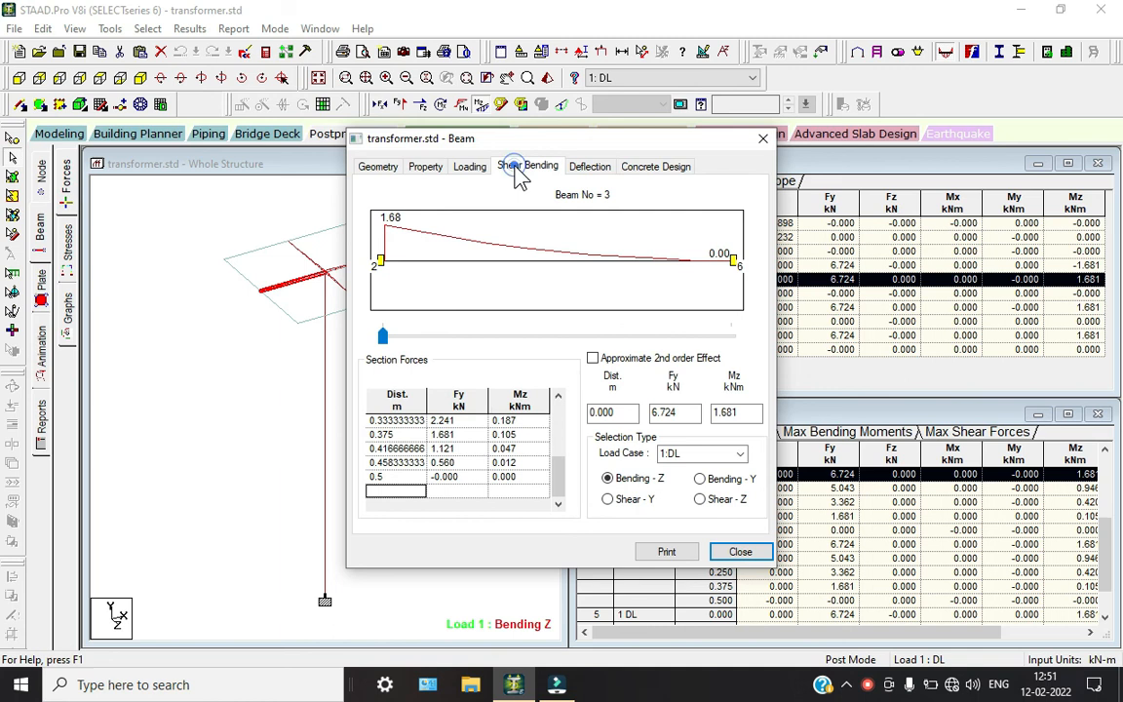
{"action": "left_click", "coordinate": [380, 167]}
{"action": "left_click", "coordinate": [425, 167]}
{"action": "left_click", "coordinate": [740, 552]}
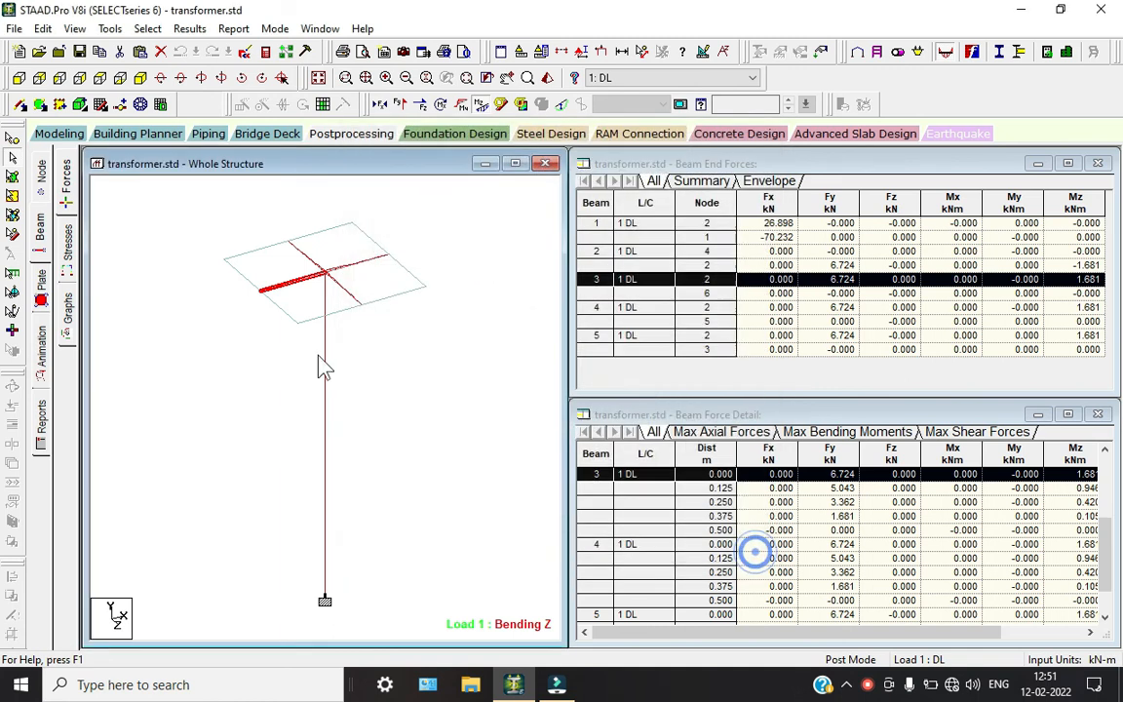
Inspect the vertical column's concrete design, deflection, shear bending, loading and geometry data.
{"action": "double_click", "coordinate": [325, 380]}
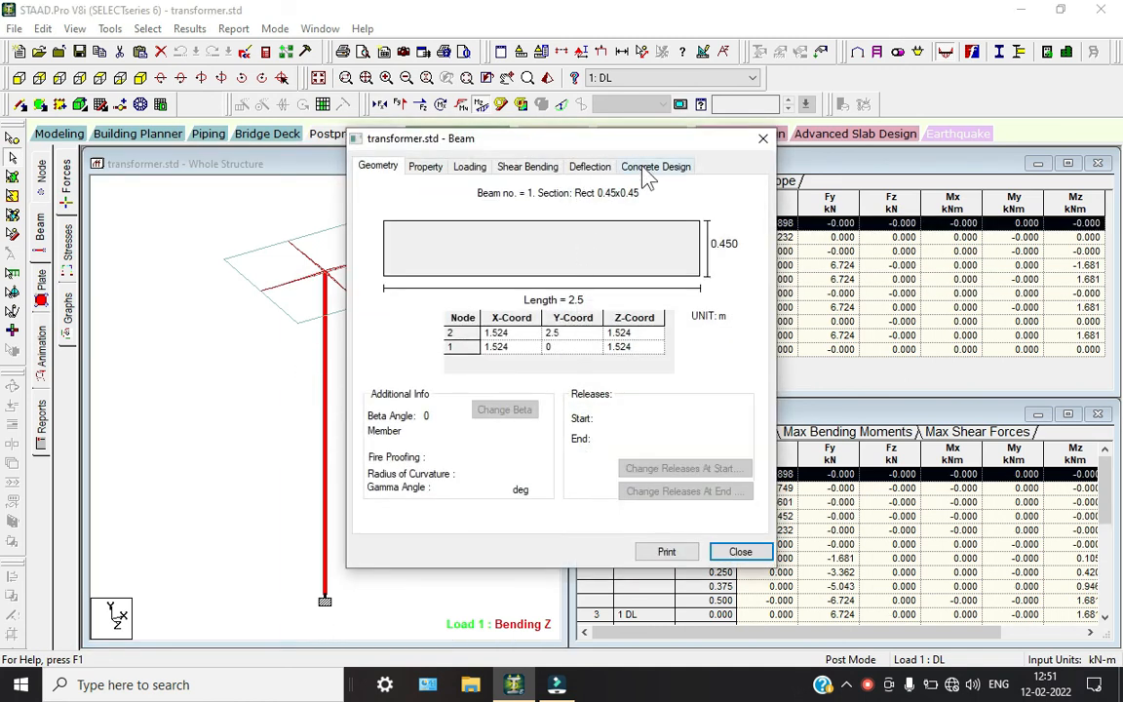
{"action": "left_click", "coordinate": [646, 171]}
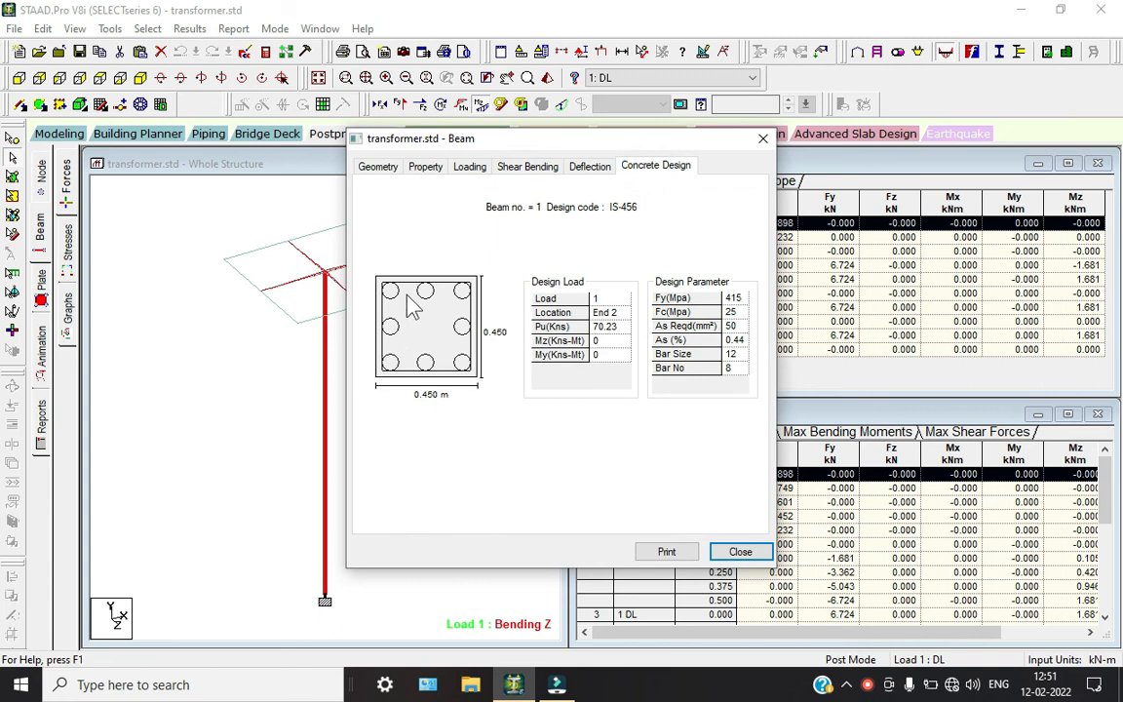
{"action": "left_click", "coordinate": [594, 170]}
{"action": "left_click", "coordinate": [529, 169]}
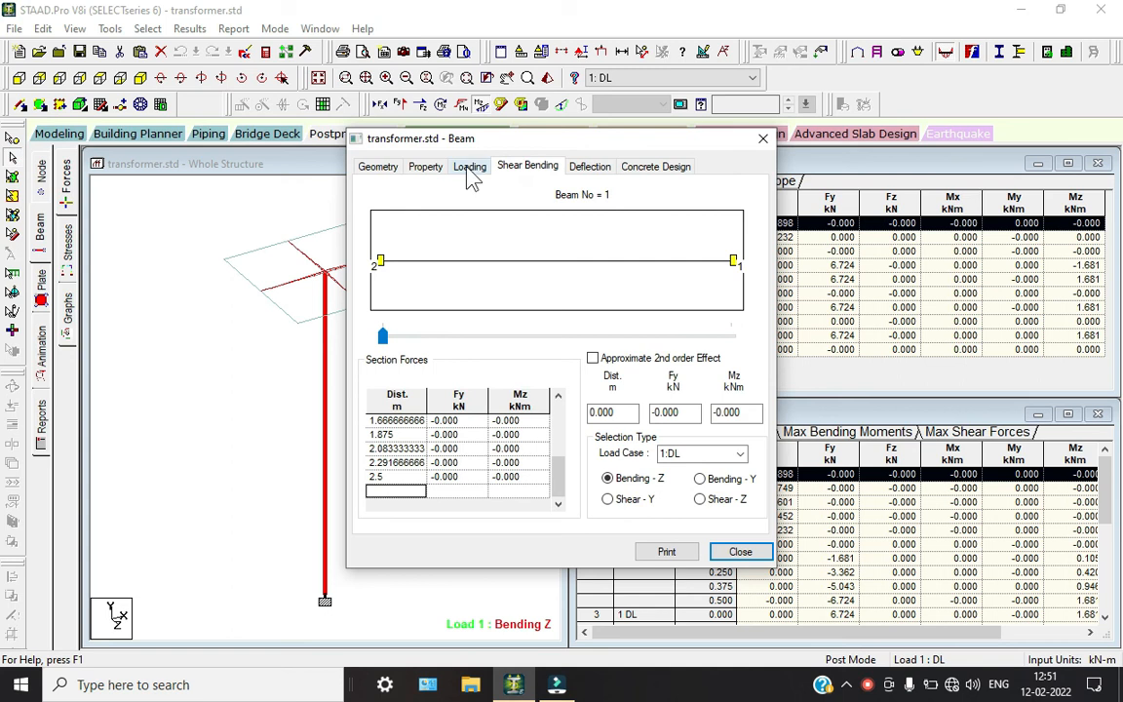
{"action": "left_click", "coordinate": [469, 170]}
{"action": "left_click", "coordinate": [377, 167]}
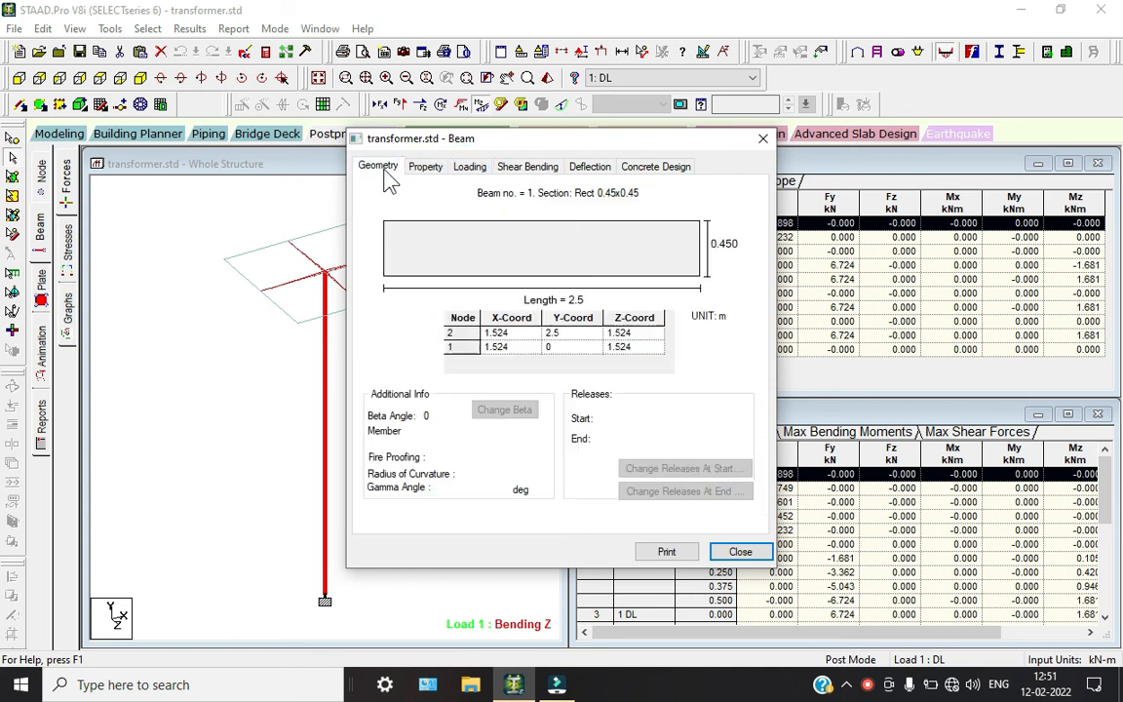
{"action": "left_click", "coordinate": [740, 552]}
Animate the deflection of the whole structure.
{"action": "left_click", "coordinate": [42, 348]}
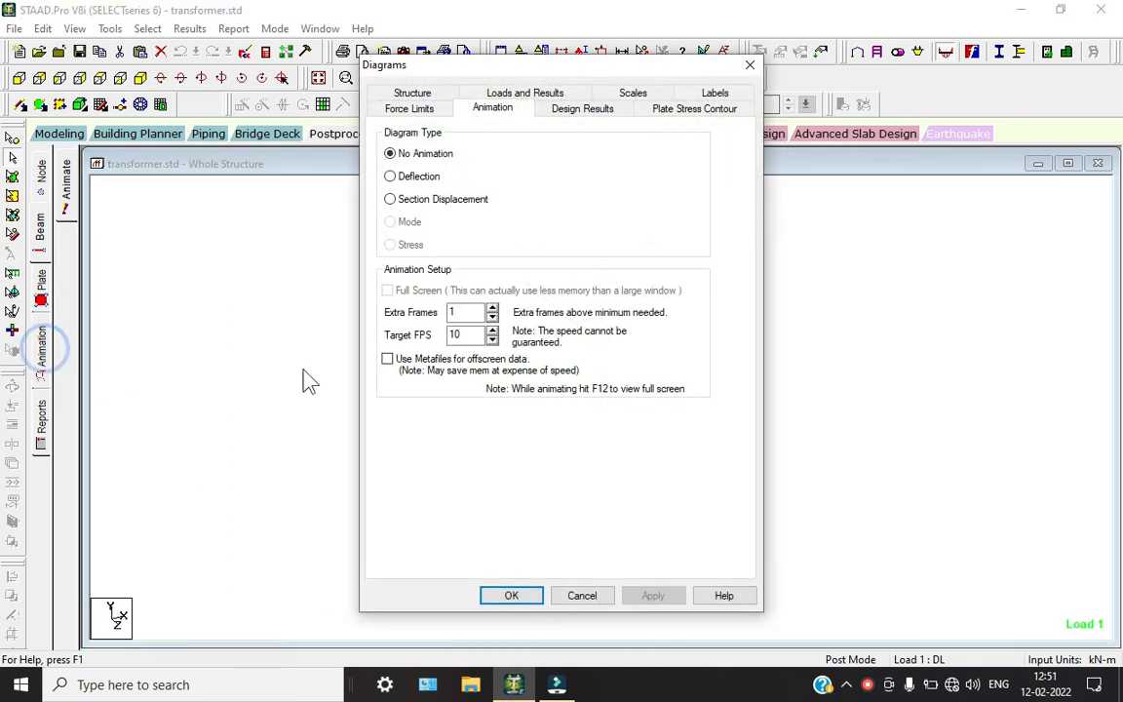
{"action": "left_click", "coordinate": [407, 183]}
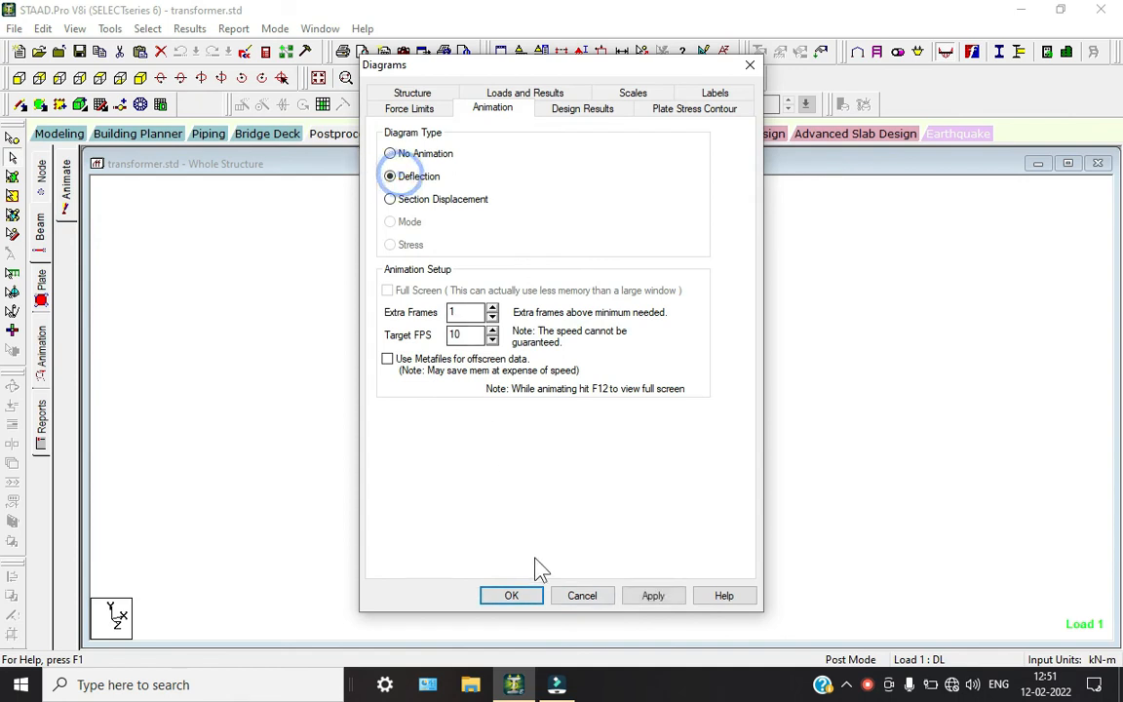
{"action": "left_click", "coordinate": [526, 595]}
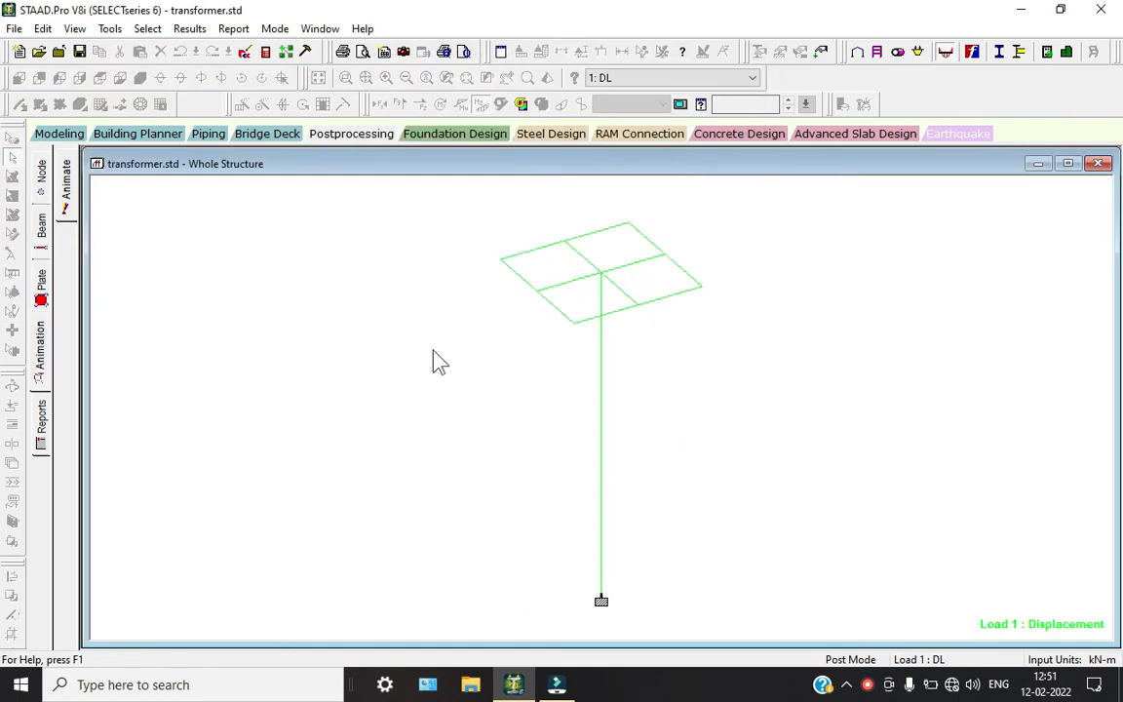
Set the plate stress contour to Max Absolute and animate the stress of the structure.
{"action": "left_click", "coordinate": [42, 348]}
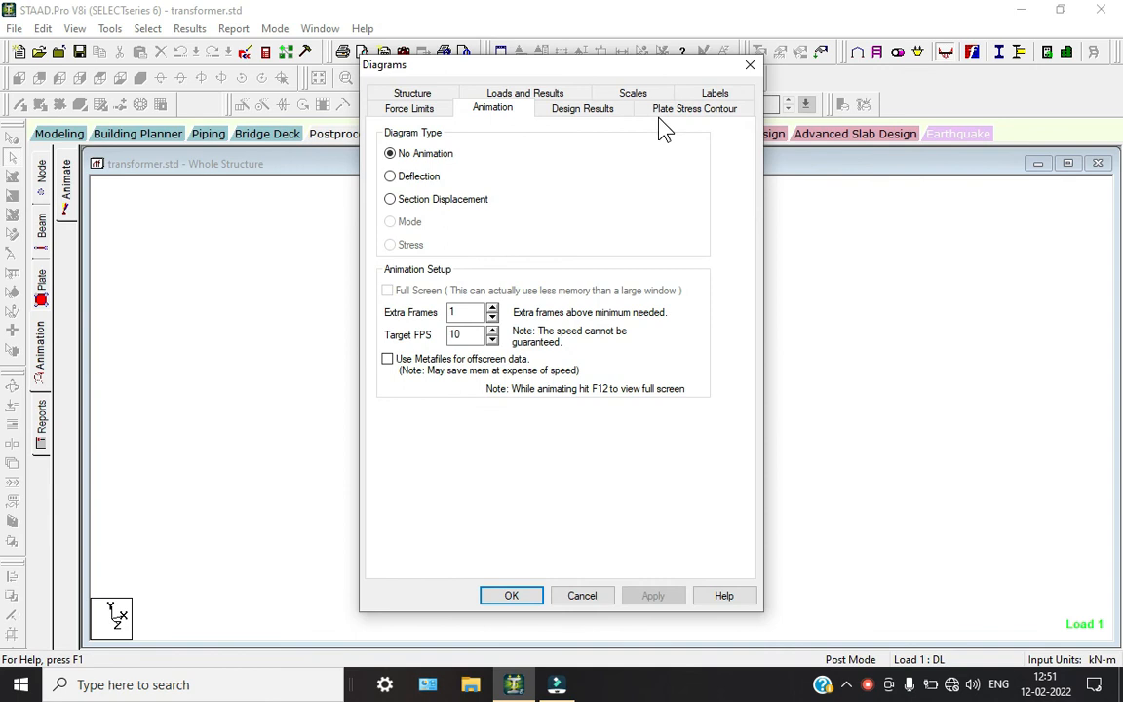
{"action": "left_click", "coordinate": [661, 113]}
{"action": "left_click", "coordinate": [506, 167]}
{"action": "left_click", "coordinate": [472, 192]}
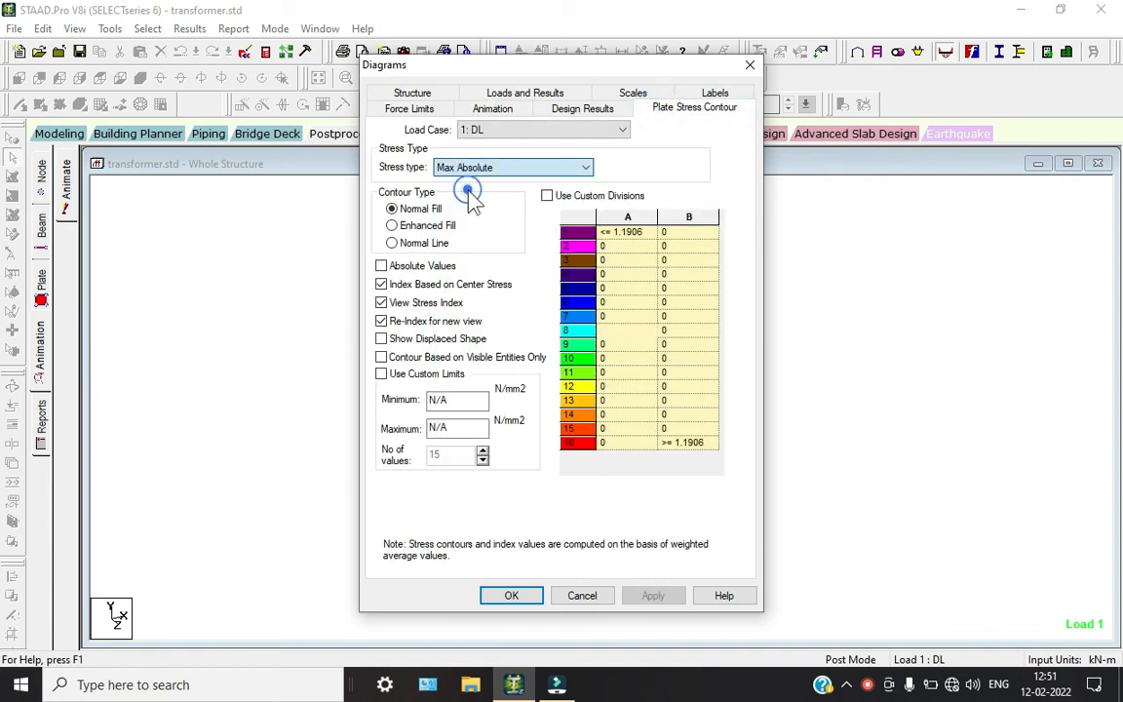
{"action": "left_click", "coordinate": [490, 110]}
{"action": "left_click", "coordinate": [390, 244]}
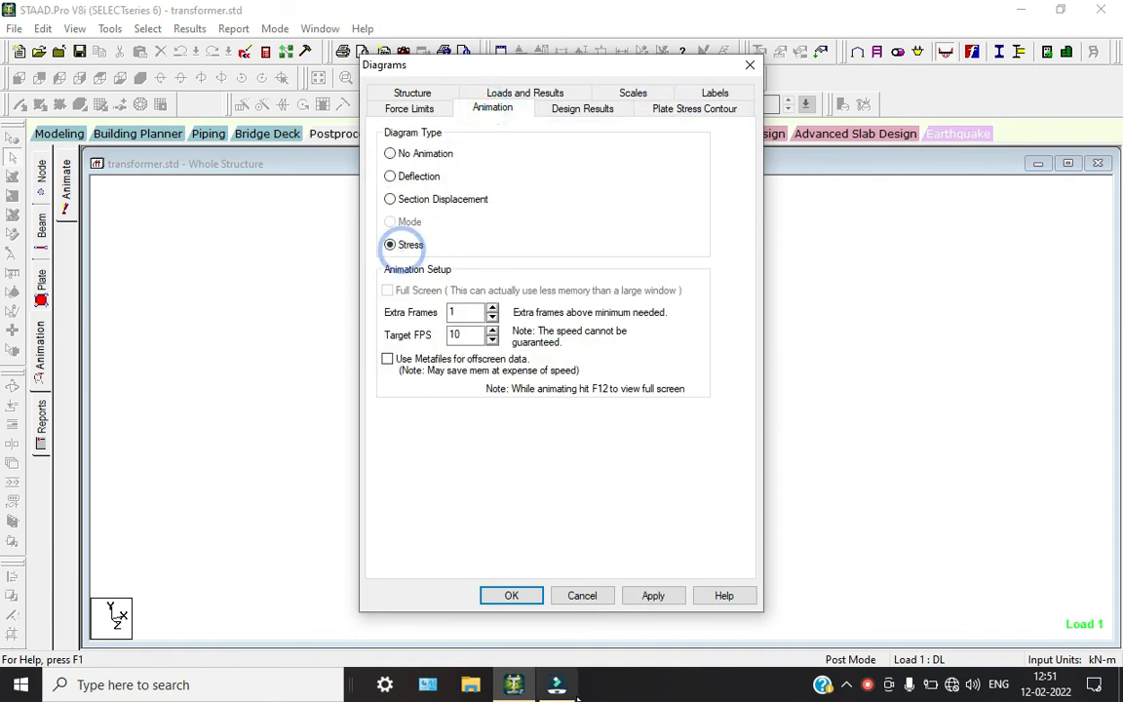
{"action": "left_click", "coordinate": [512, 596]}
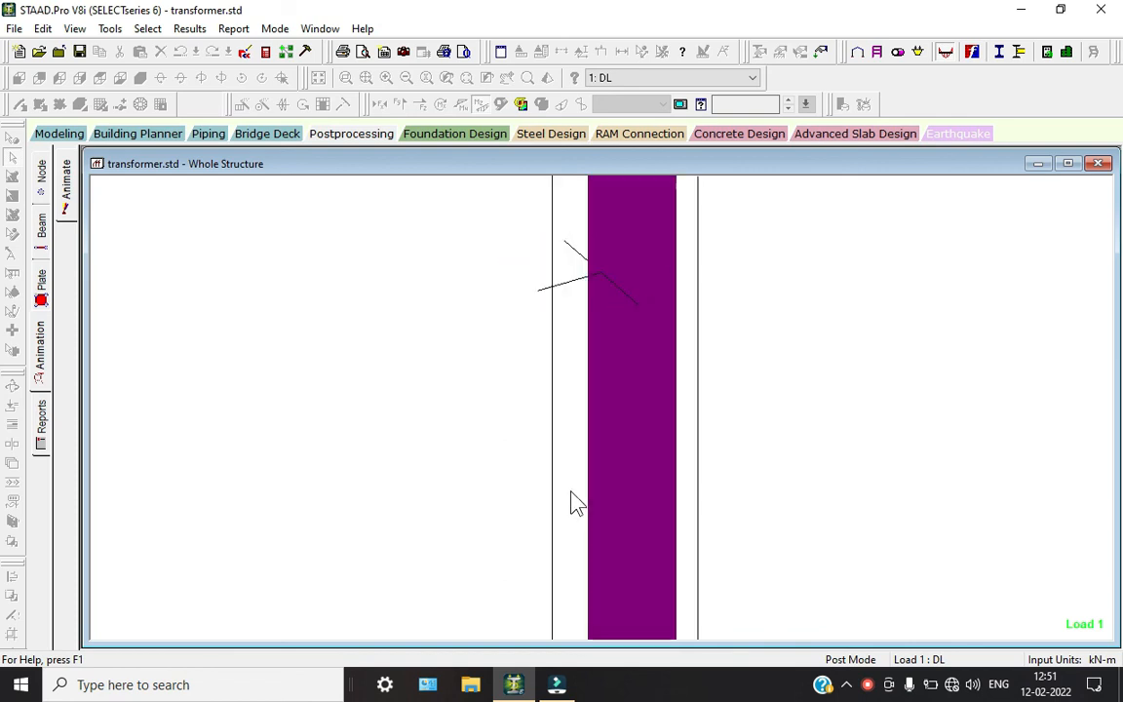
Return to modeling mode and open the Concrete Design results in the STAAD analysis output file.
{"action": "left_click", "coordinate": [63, 132]}
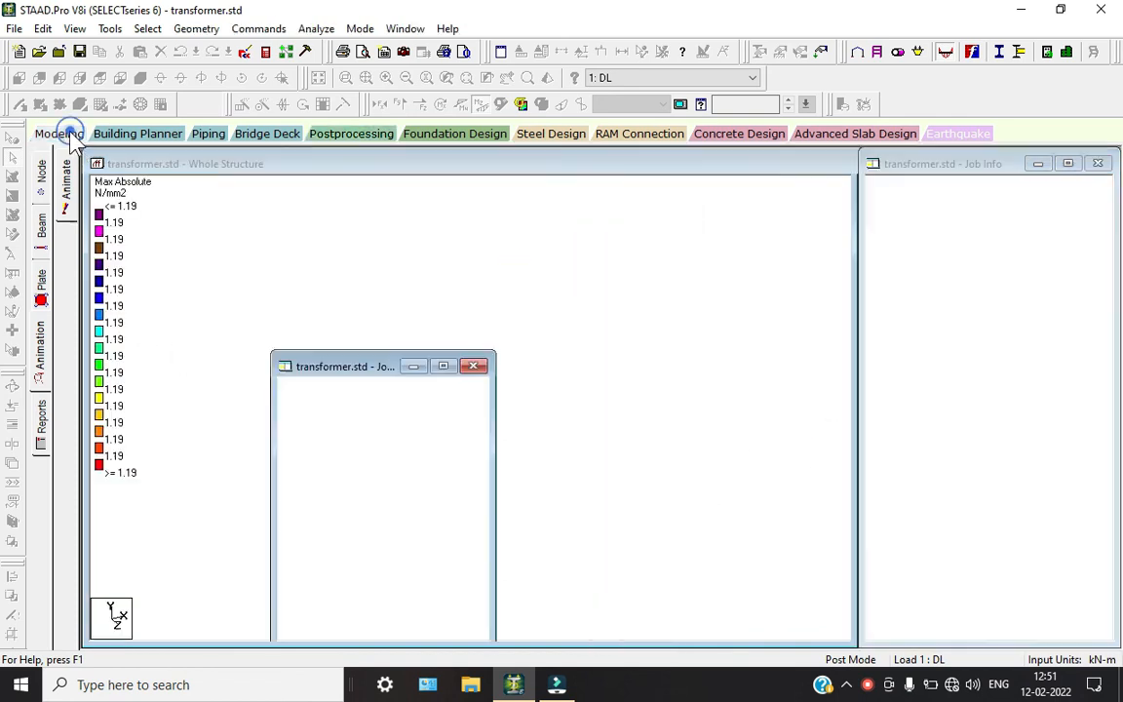
{"action": "left_click", "coordinate": [646, 319]}
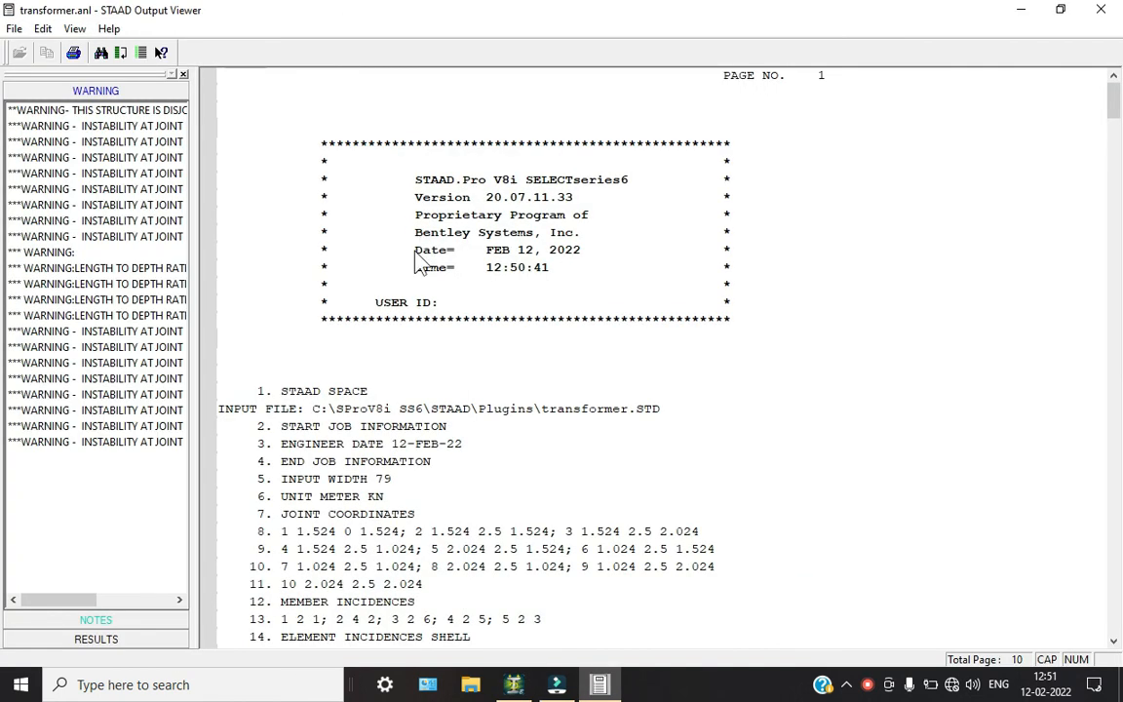
{"action": "left_click", "coordinate": [139, 643]}
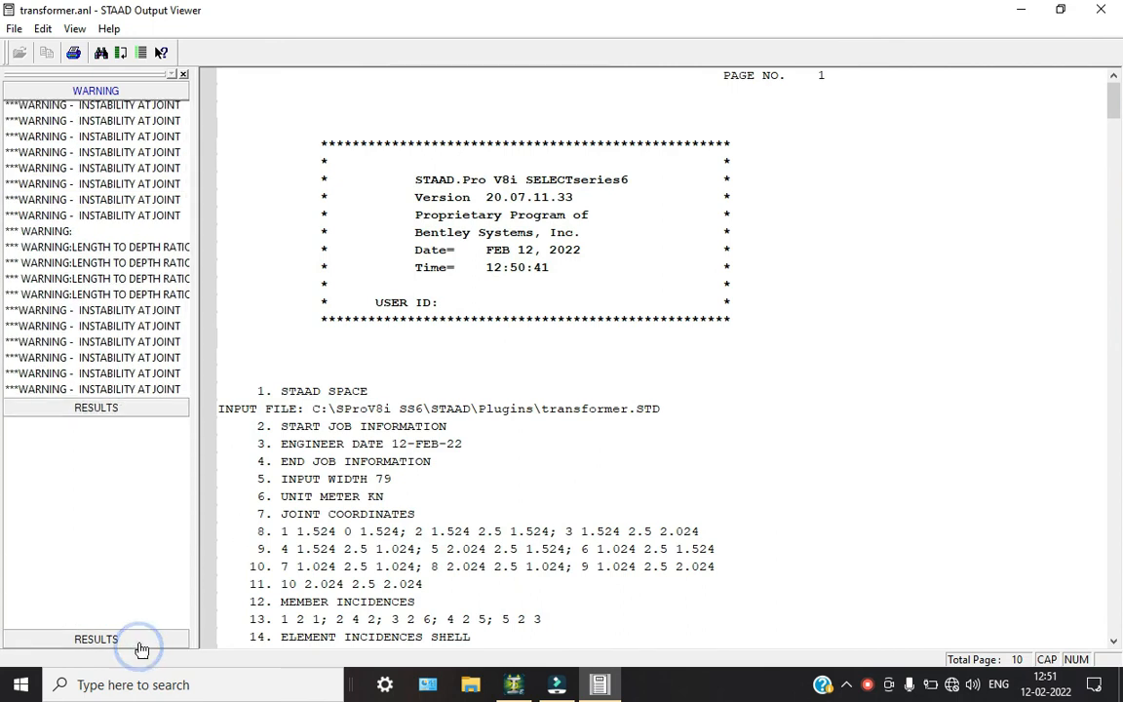
{"action": "left_click", "coordinate": [59, 149]}
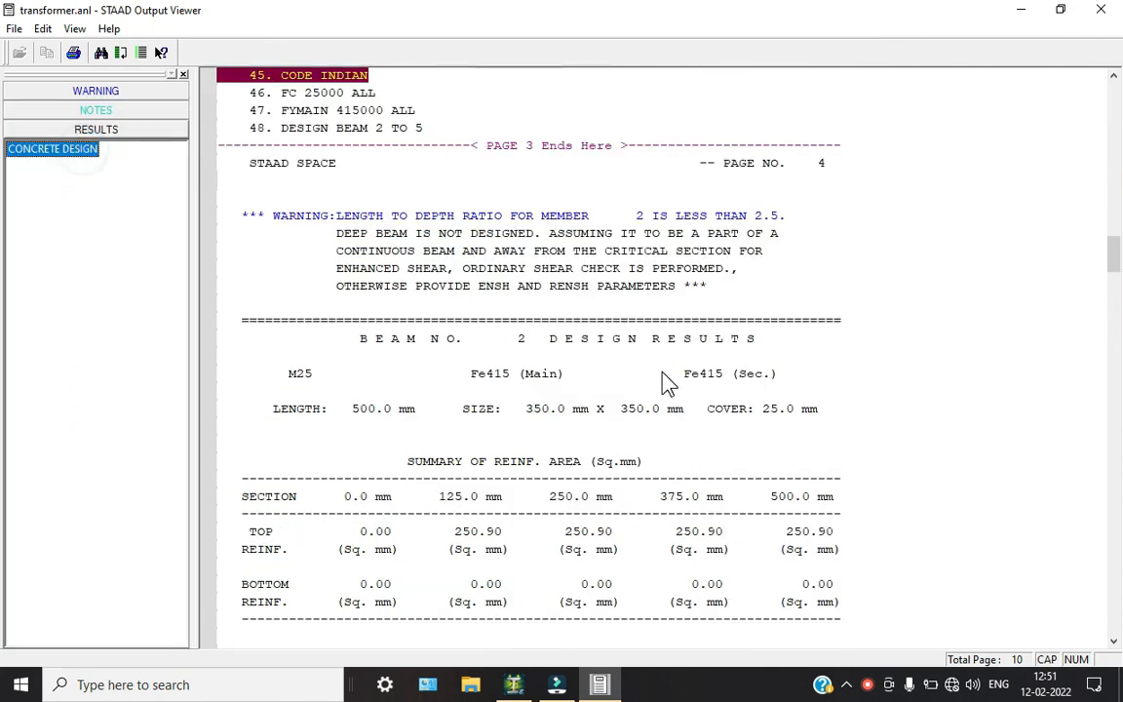
Examine the reinforcement and shear design results of beams 2 to 5 in the output file.
{"action": "scroll", "coordinate": [666, 381], "scroll_direction": "down", "scroll_amount": 6}
{"action": "left_click_drag", "start_coordinate": [534, 203], "coordinate": [614, 430]}
{"action": "scroll", "coordinate": [614, 431], "scroll_direction": "down", "scroll_amount": 7}
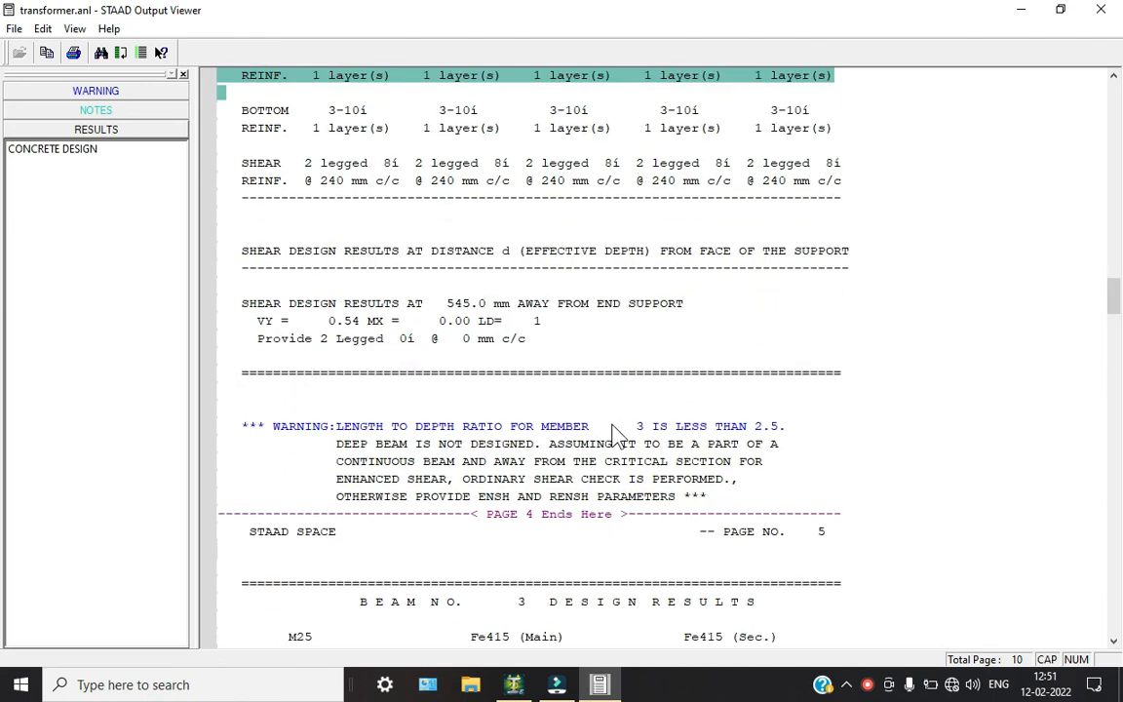
{"action": "scroll", "coordinate": [614, 431], "scroll_direction": "down", "scroll_amount": 8}
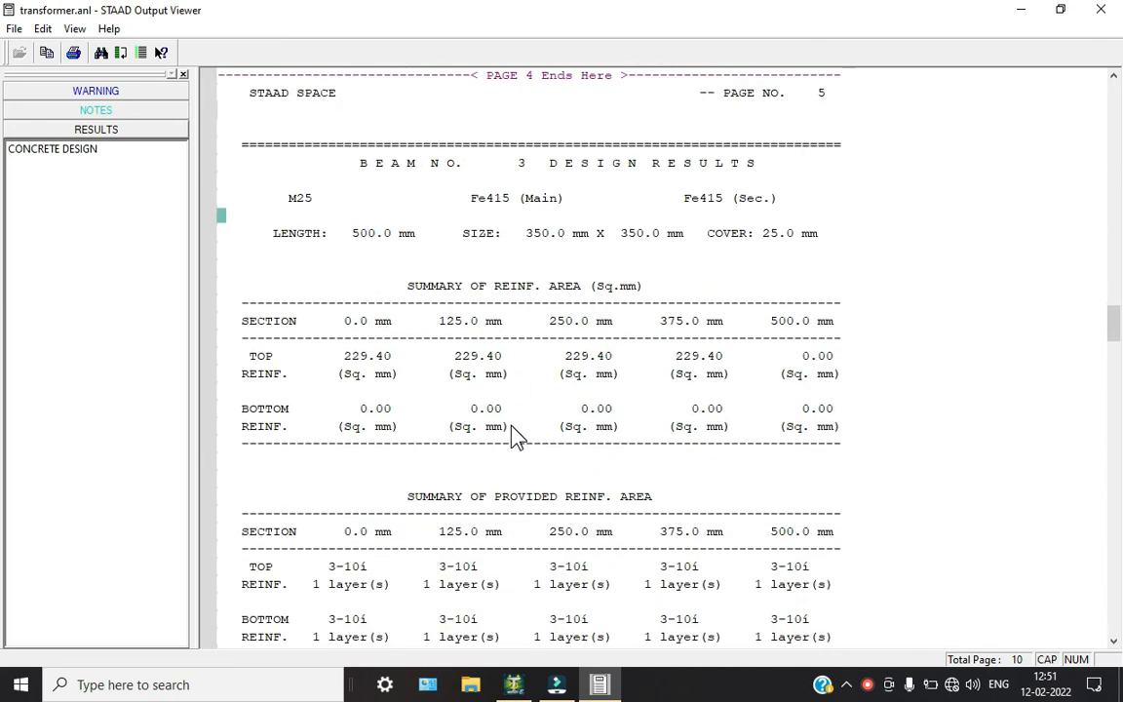
{"action": "scroll", "coordinate": [515, 434], "scroll_direction": "down", "scroll_amount": 4}
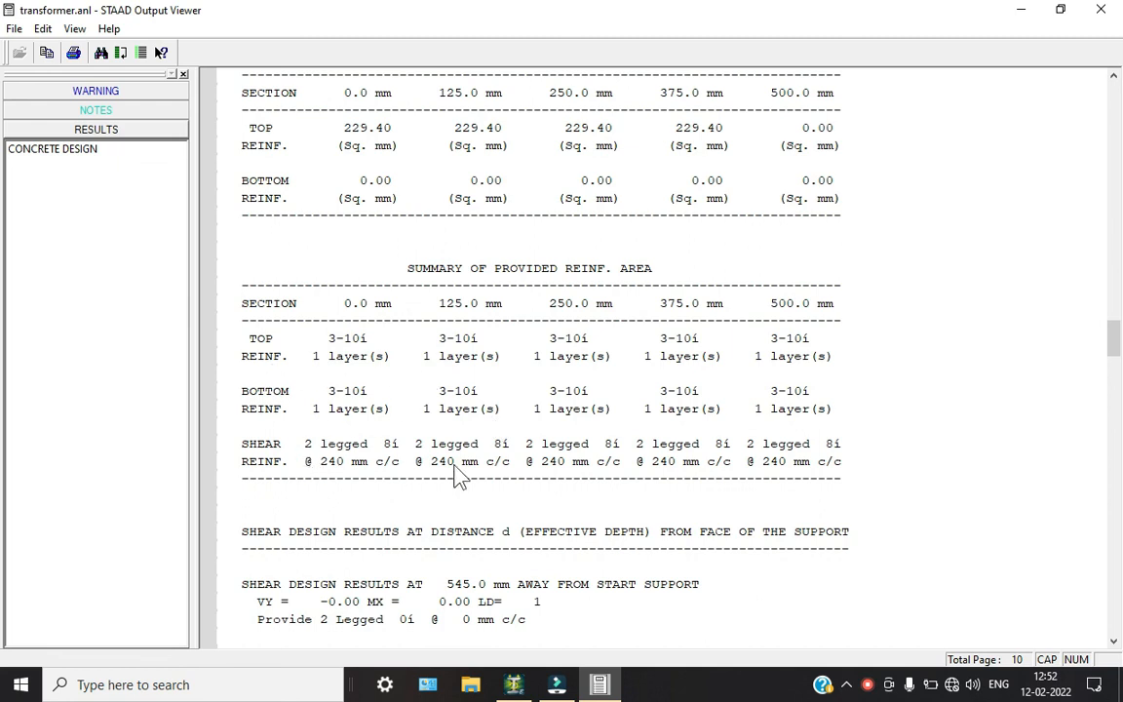
{"action": "scroll", "coordinate": [368, 492], "scroll_direction": "down", "scroll_amount": 5}
{"action": "scroll", "coordinate": [394, 450], "scroll_direction": "down", "scroll_amount": 20}
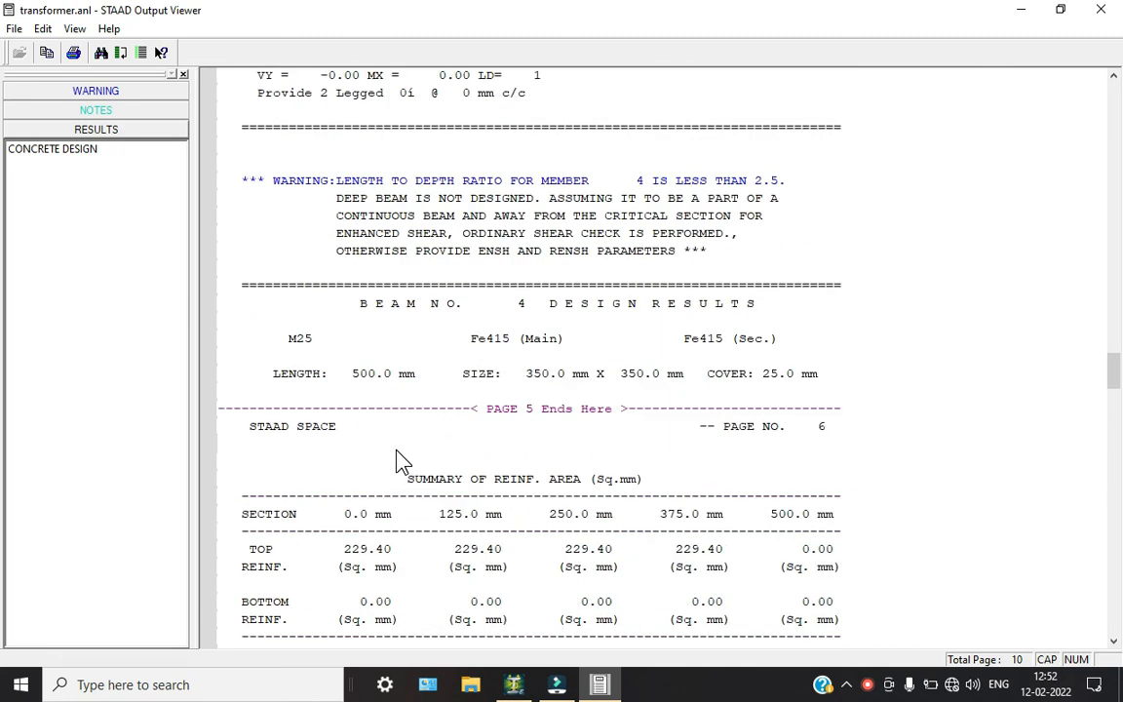
{"action": "scroll", "coordinate": [412, 460], "scroll_direction": "down", "scroll_amount": 4}
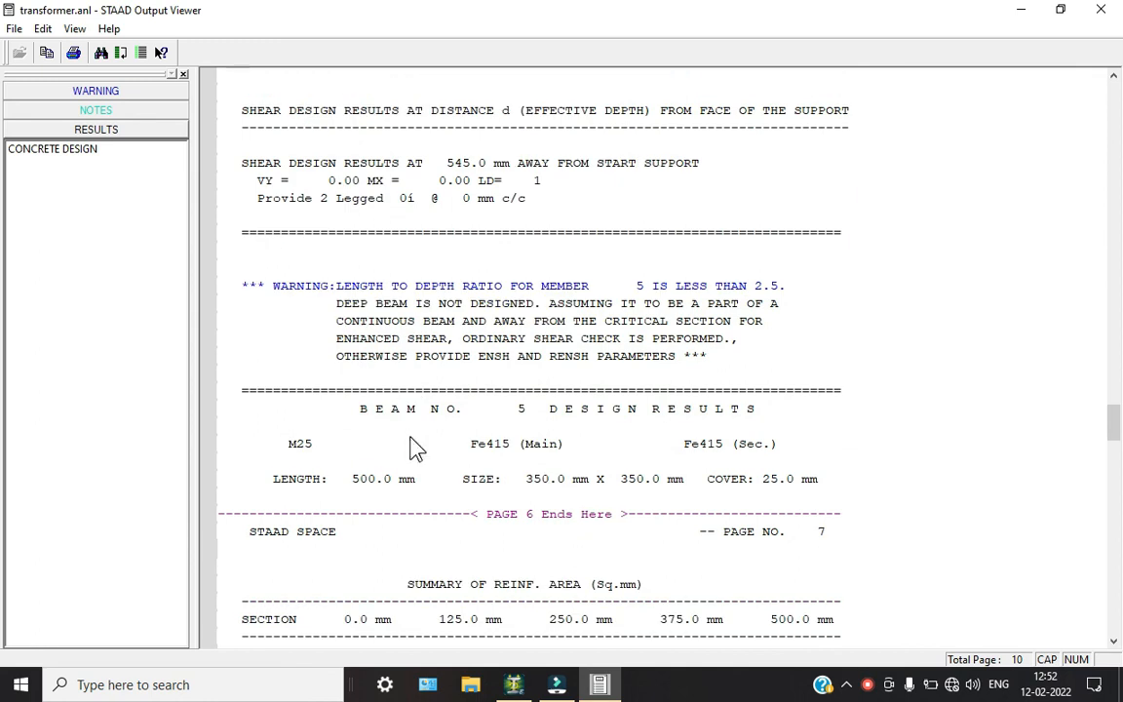
{"action": "left_click", "coordinate": [73, 52]}
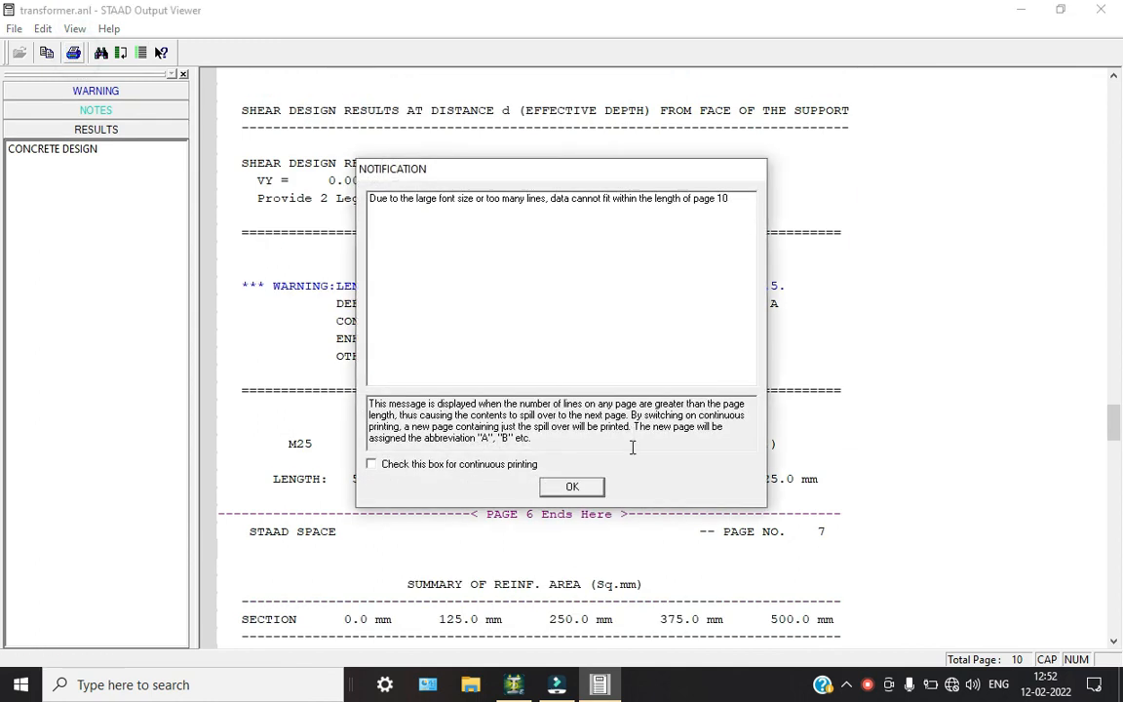
{"action": "left_click", "coordinate": [590, 486]}
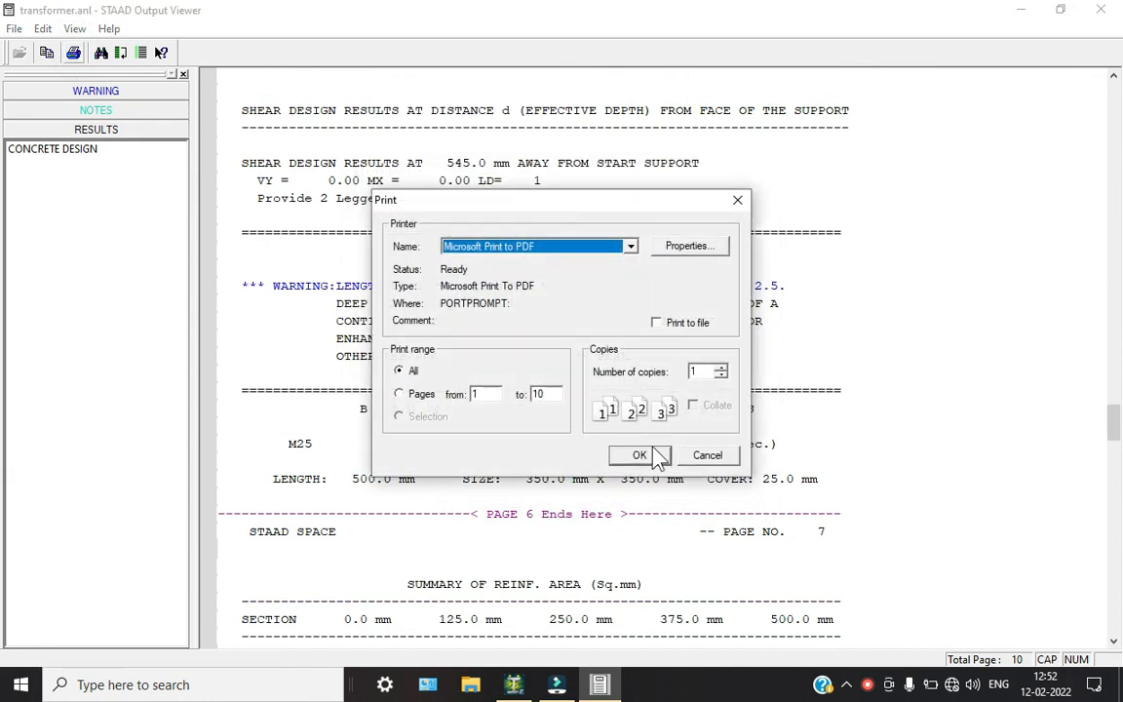
{"action": "left_click", "coordinate": [714, 454]}
Read through the remaining beam 5 design results and close the output file.
{"action": "scroll", "coordinate": [501, 325], "scroll_direction": "down", "scroll_amount": 11}
{"action": "scroll", "coordinate": [502, 317], "scroll_direction": "down", "scroll_amount": 4}
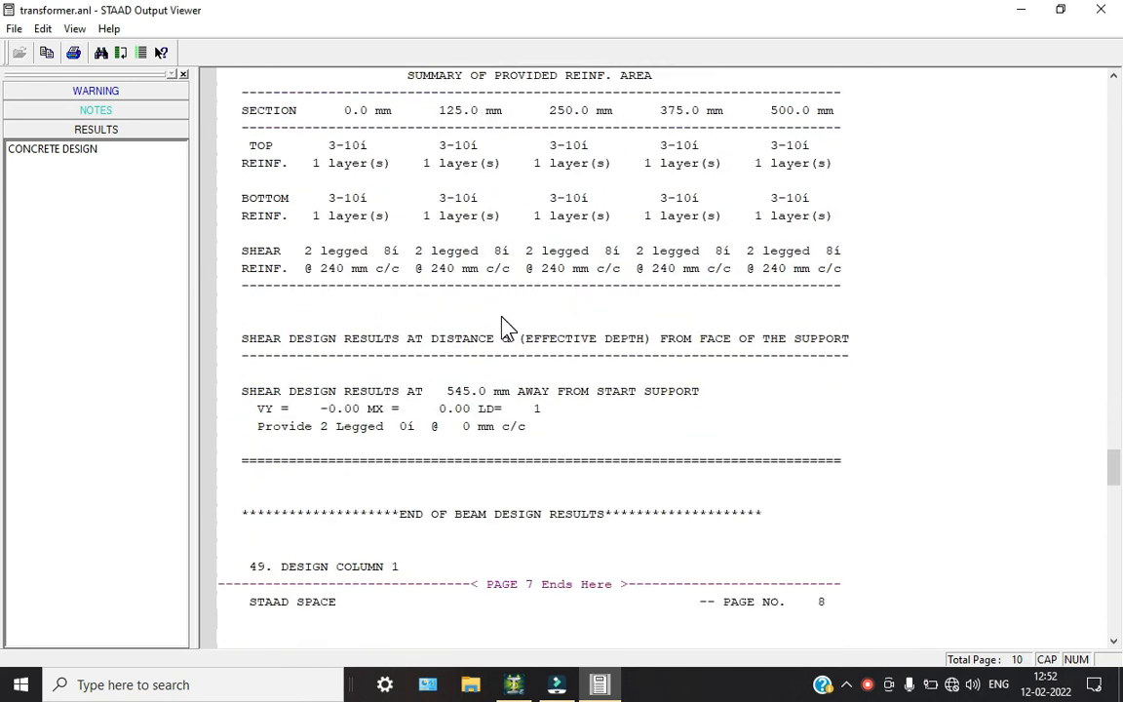
{"action": "left_click", "coordinate": [1107, 9]}
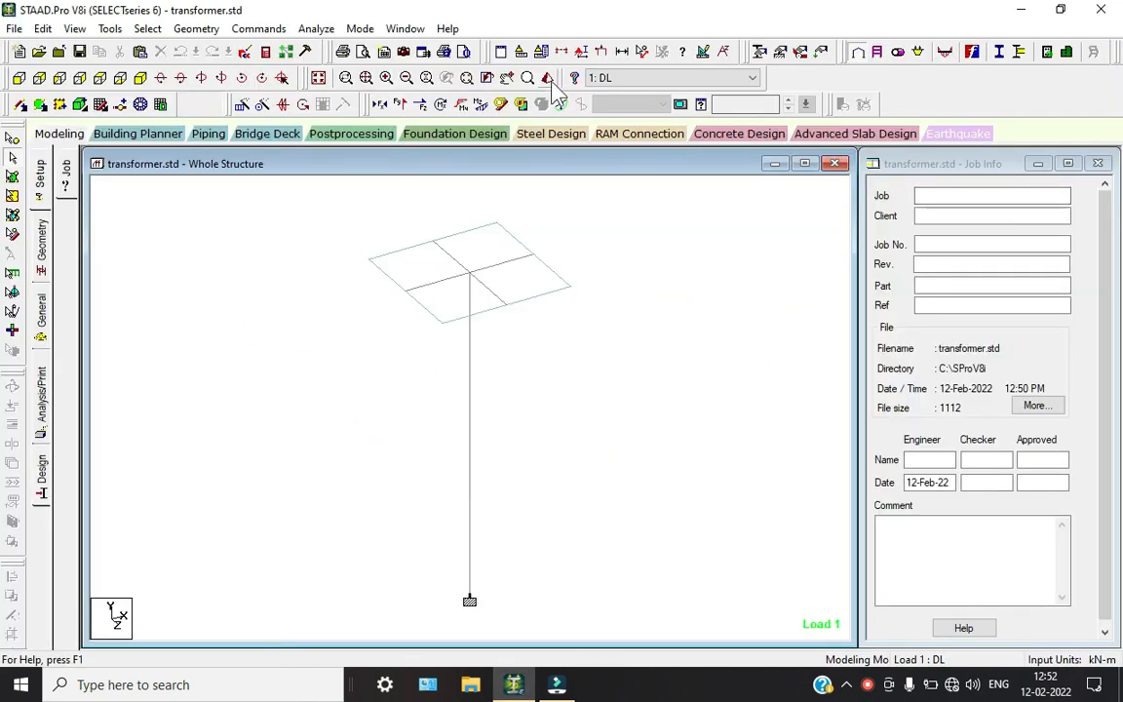
Open the 3D rendered view of the transformer support and rotate it to view the top beams, plate and column.
{"action": "left_click", "coordinate": [547, 78]}
{"action": "left_click", "coordinate": [1045, 300]}
{"action": "left_click_drag", "start_coordinate": [391, 350], "coordinate": [679, 368]}
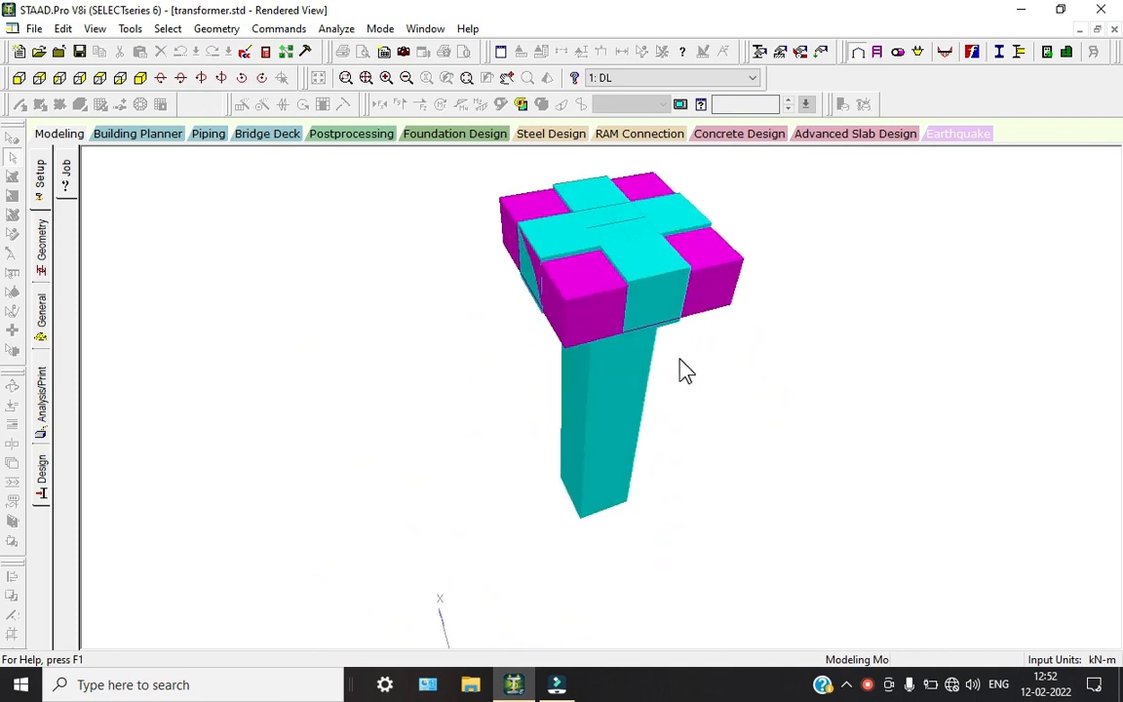